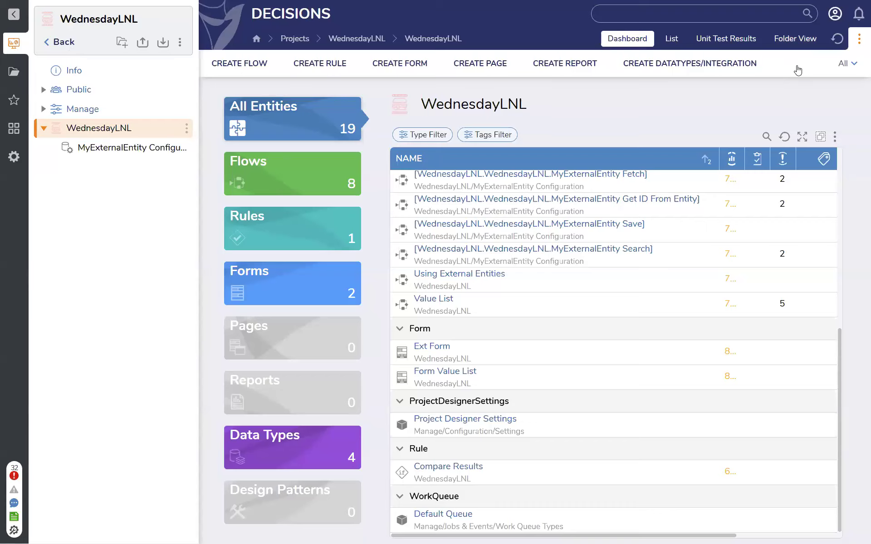
Check the platform version in the system information and close it
click(835, 14)
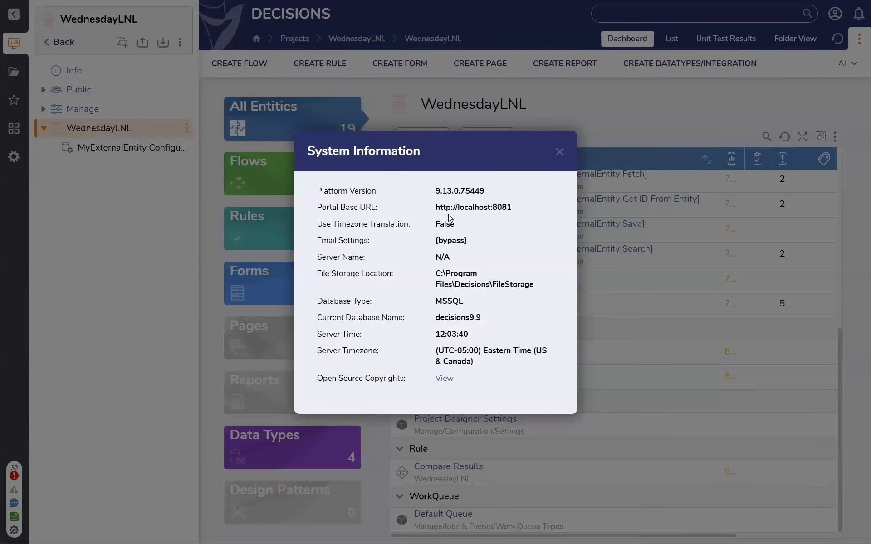
click(558, 153)
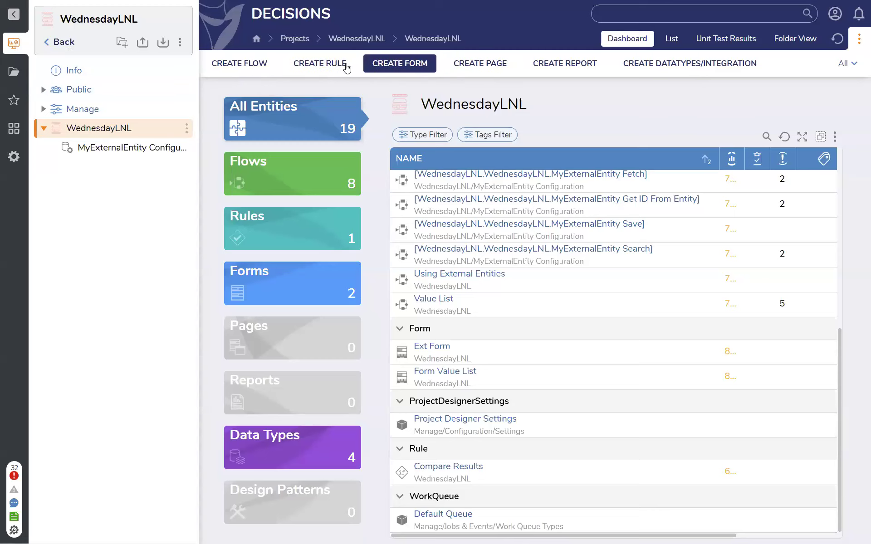
Create a new report named Show Report in the WednesdayLNL project
click(544, 71)
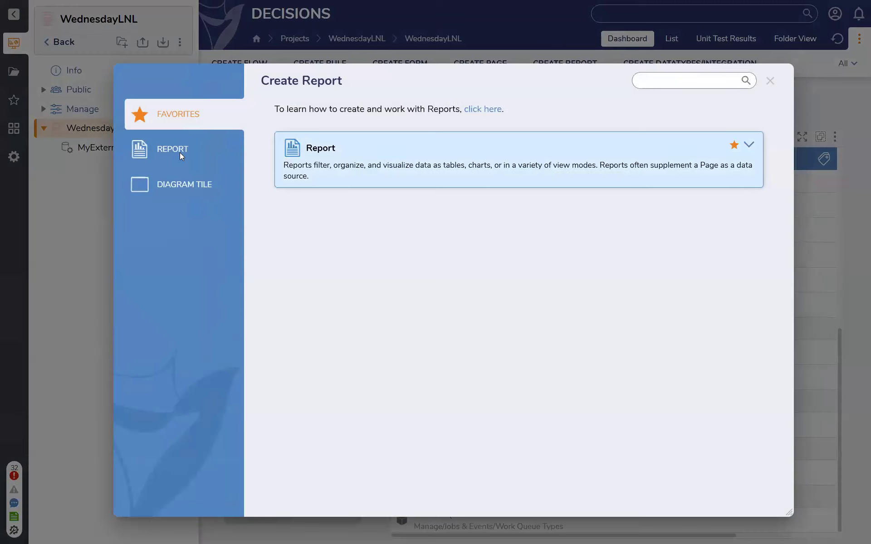
click(428, 182)
text(Show Report)
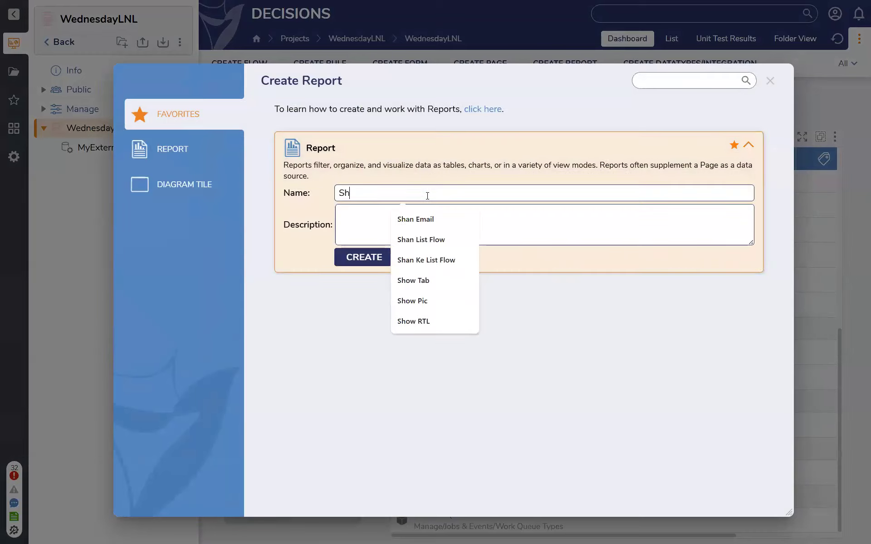
key(Return)
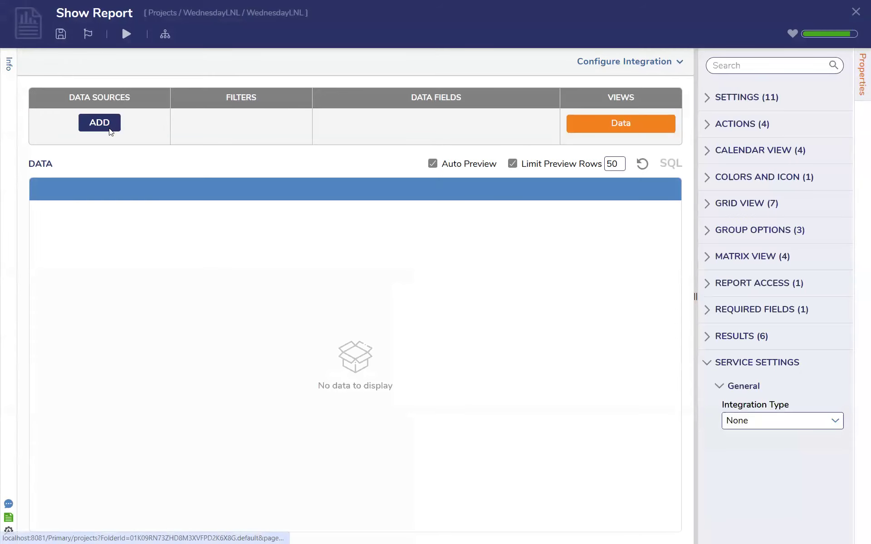
Add the Account Data Source as the report's data source
click(110, 132)
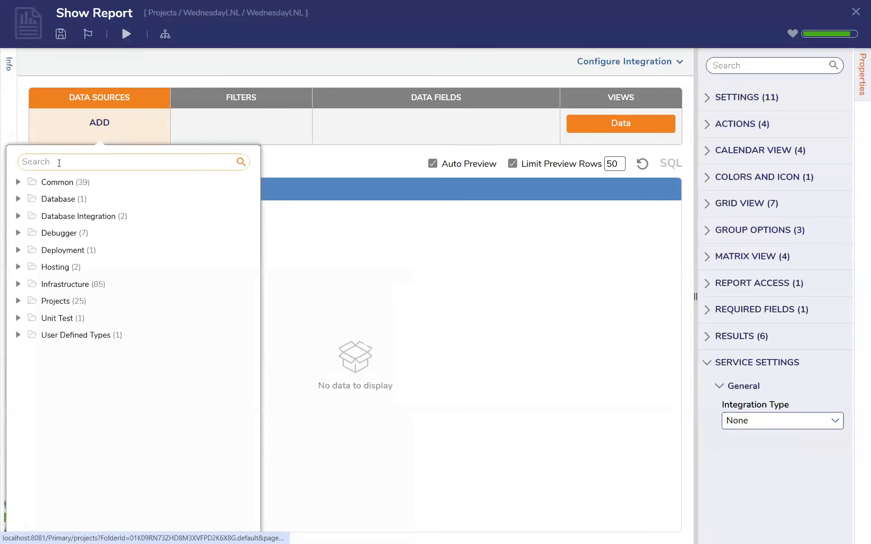
text(account)
click(61, 186)
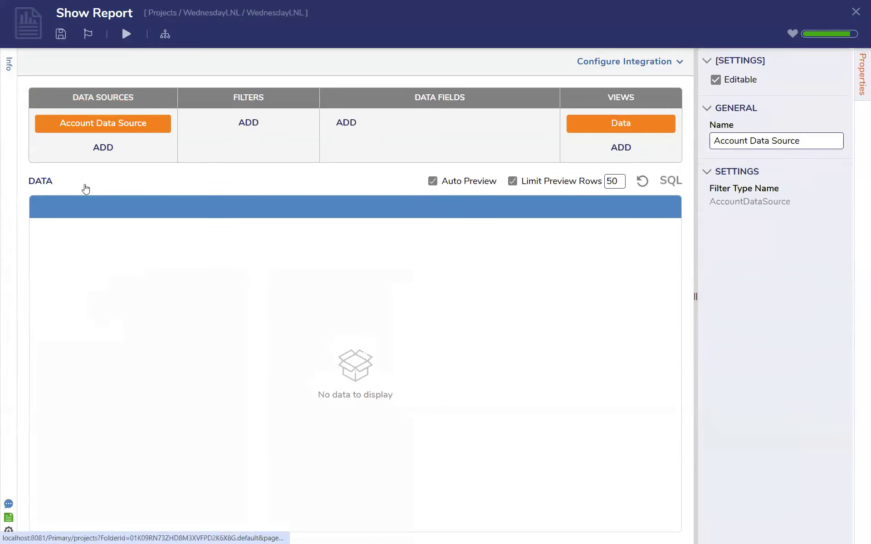
Add the Account Id, Can Use Portal, Created By and Created On Date data fields to the report
click(344, 129)
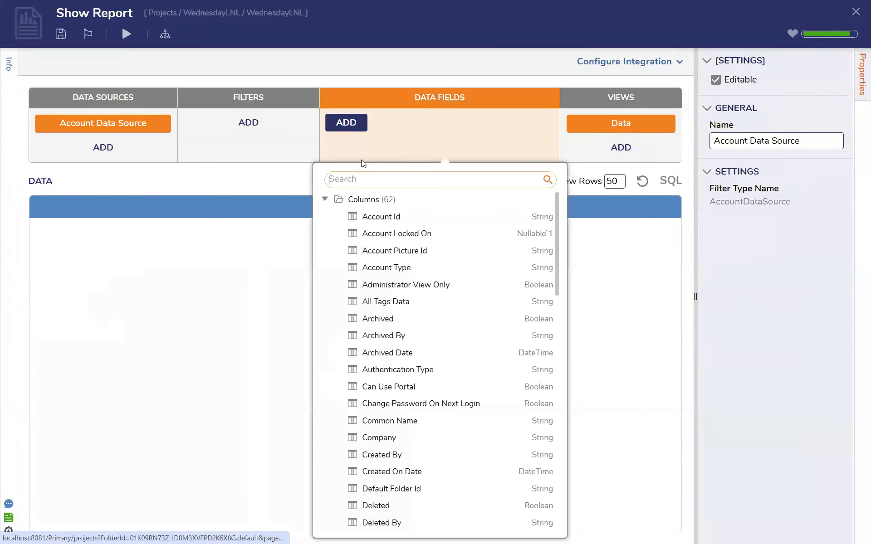
click(377, 222)
scroll(383, 337, down, 1)
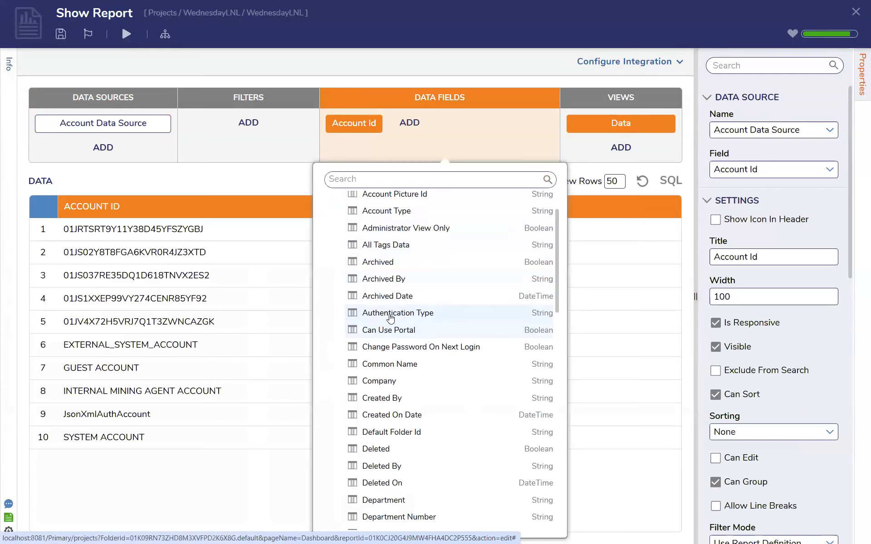
click(386, 334)
scroll(383, 345, down, 1)
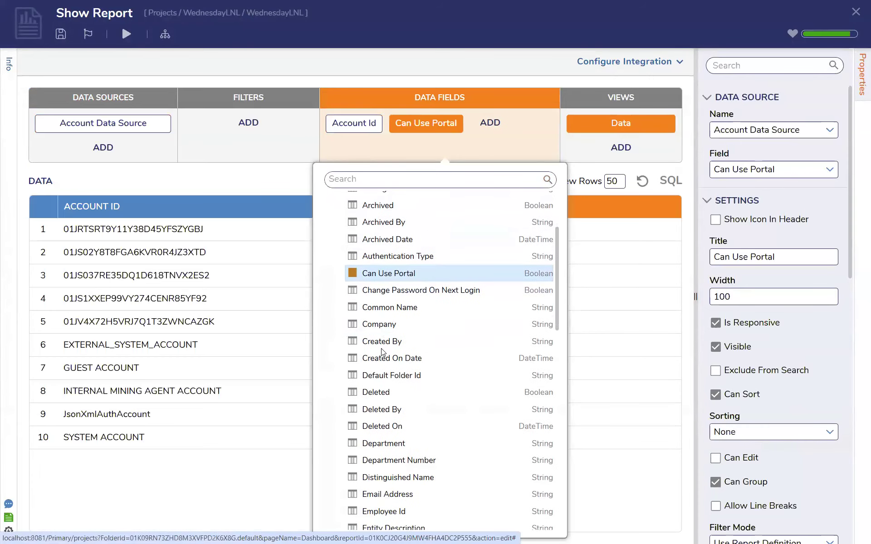
click(383, 345)
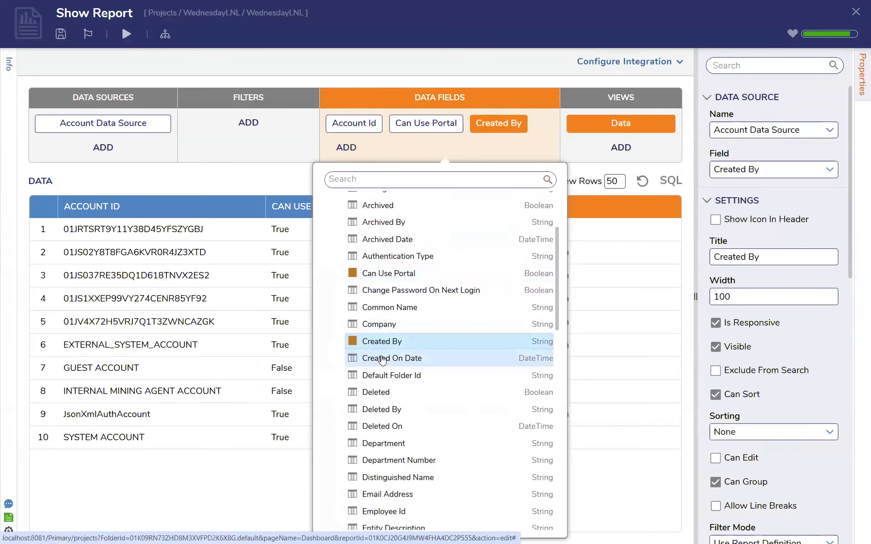
click(383, 359)
Add the Email Address, First Name, Last Name and User Type data fields and save the report without notes
scroll(381, 362, down, 2)
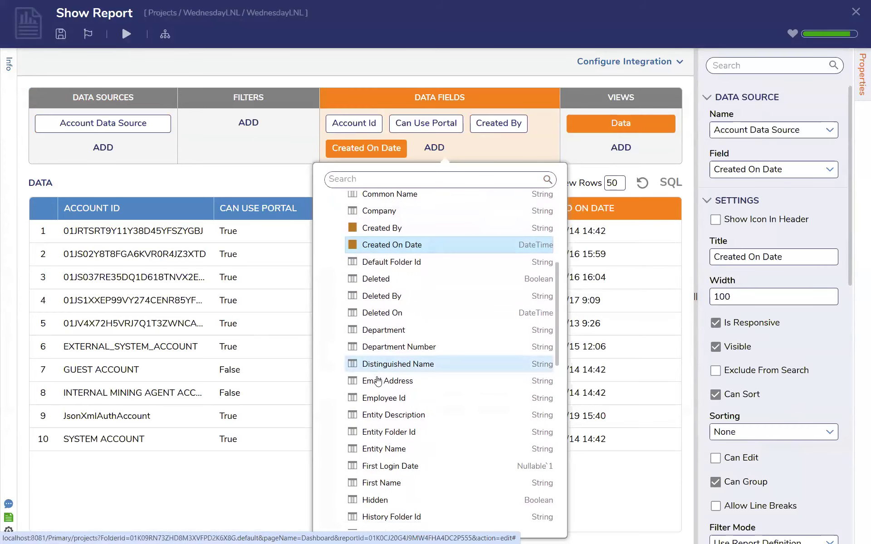
click(378, 381)
scroll(378, 376, down, 2)
click(378, 369)
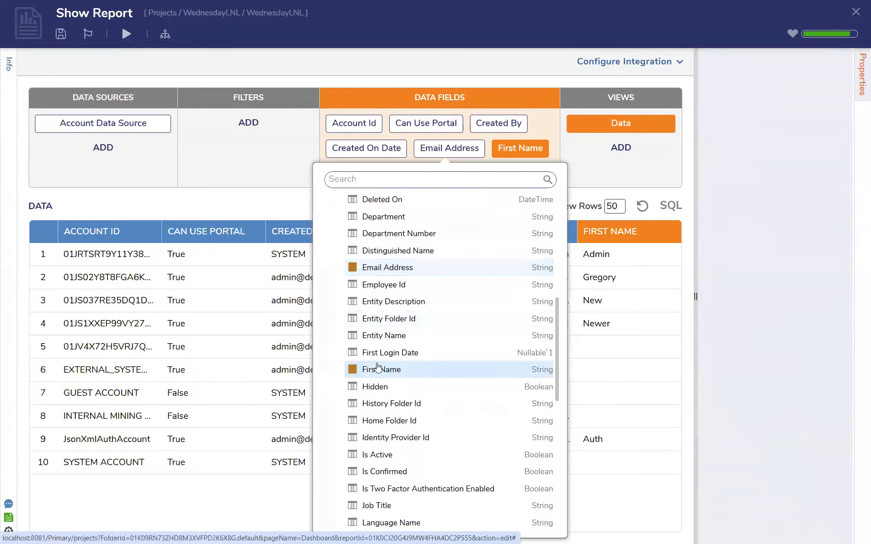
scroll(378, 367, down, 2)
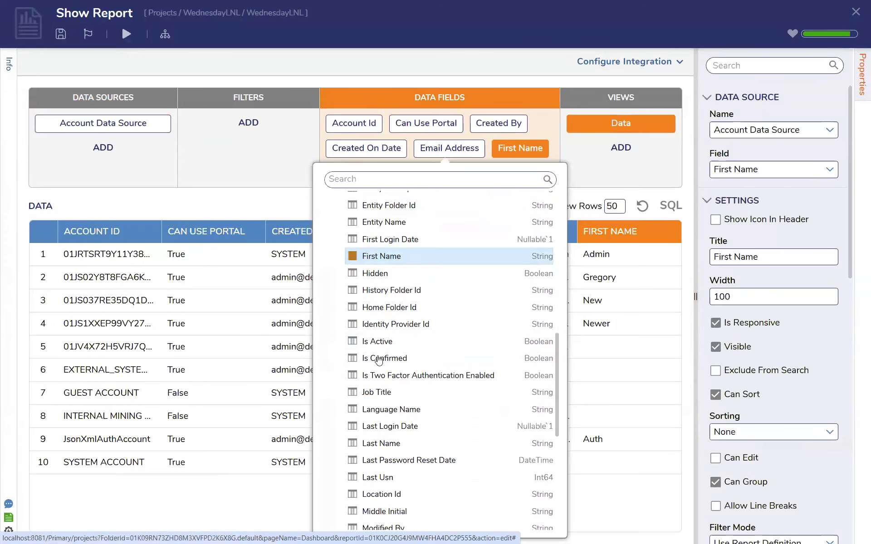
click(384, 448)
scroll(384, 435, down, 2)
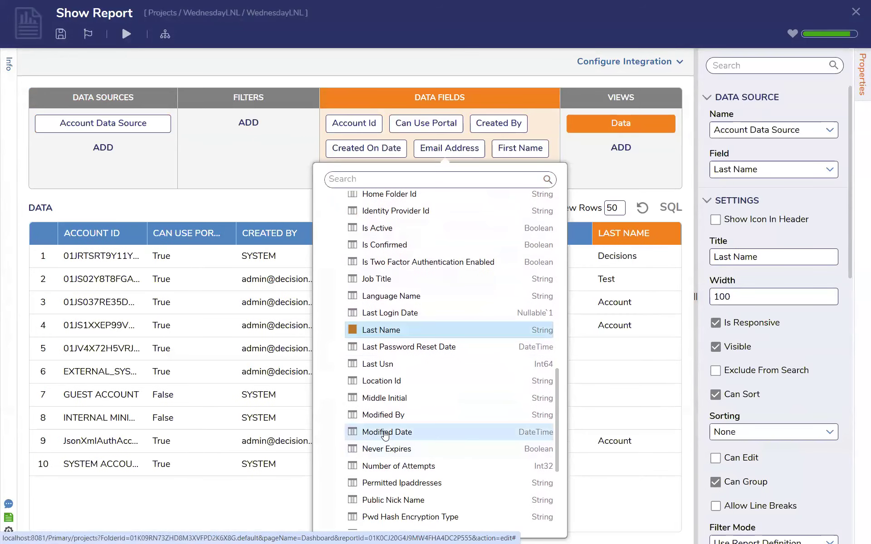
scroll(384, 436, down, 3)
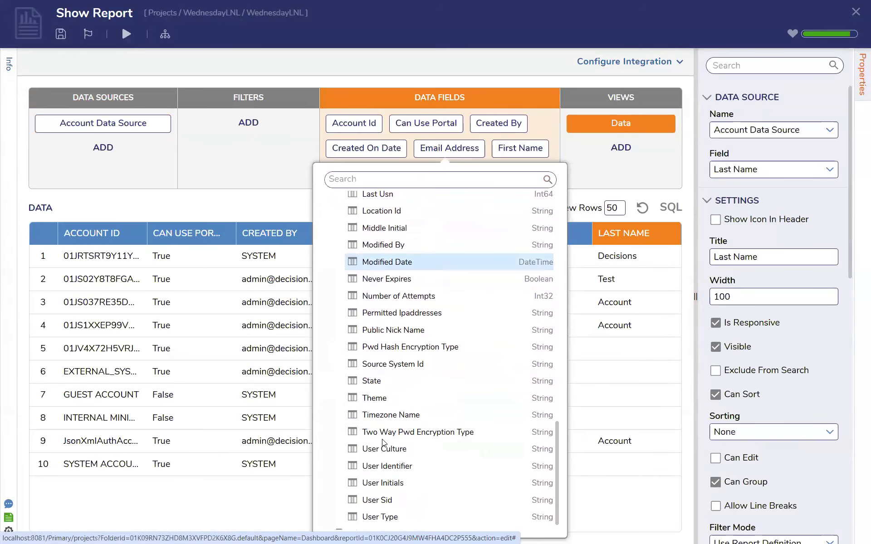
click(384, 517)
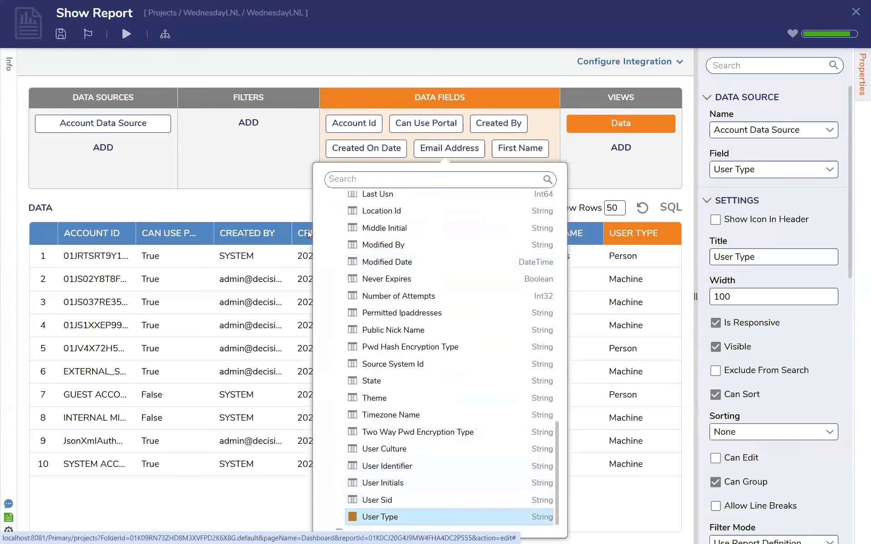
click(305, 215)
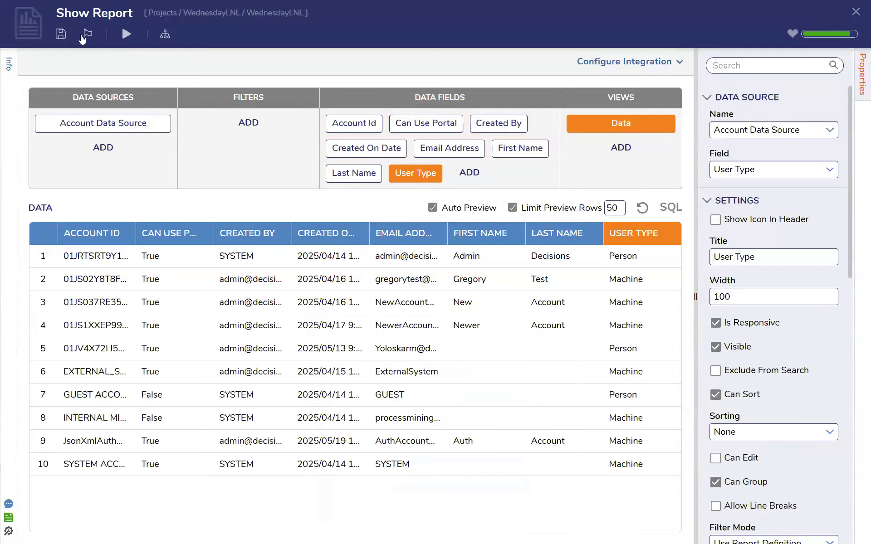
click(61, 34)
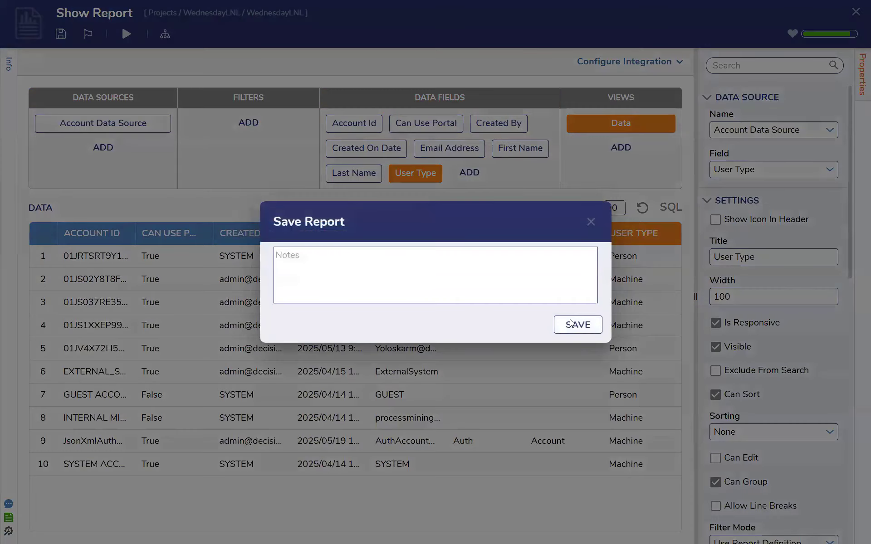
click(570, 323)
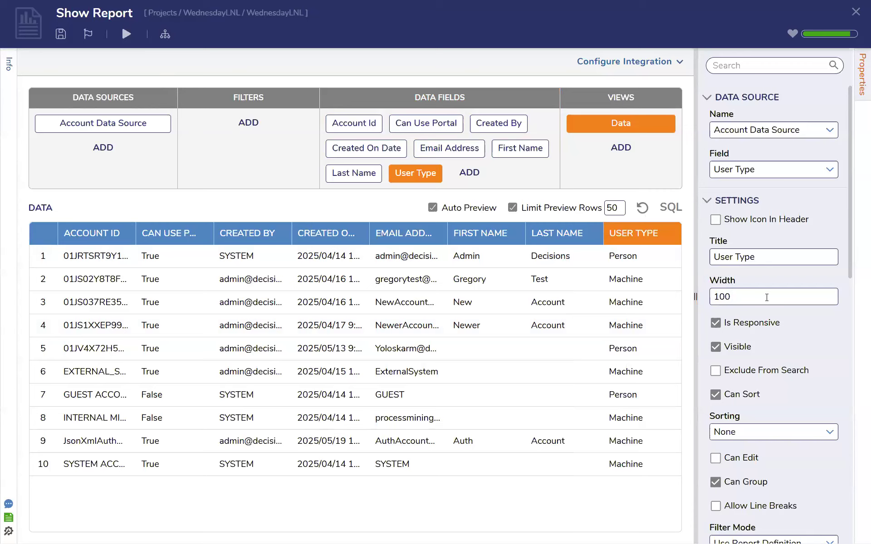
In the report's grid view settings, set the number of columns frozen from the left to 2
click(502, 180)
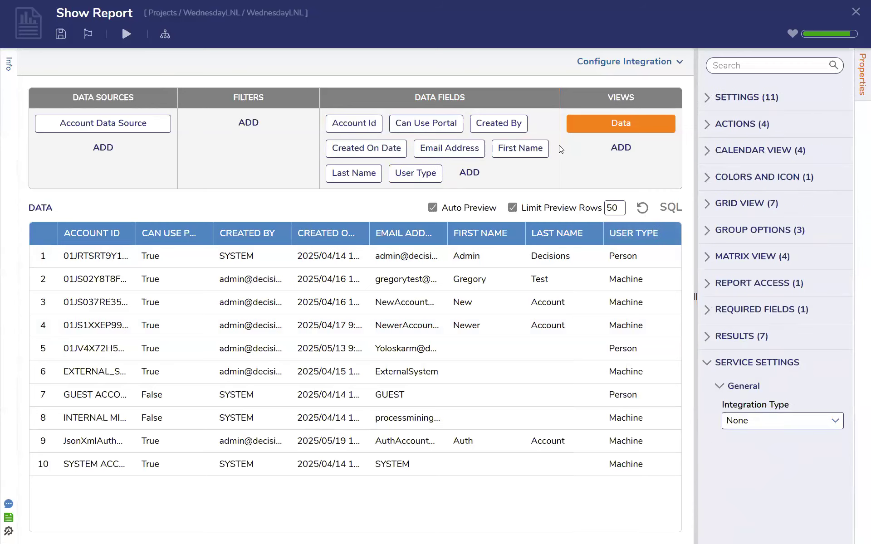
click(705, 207)
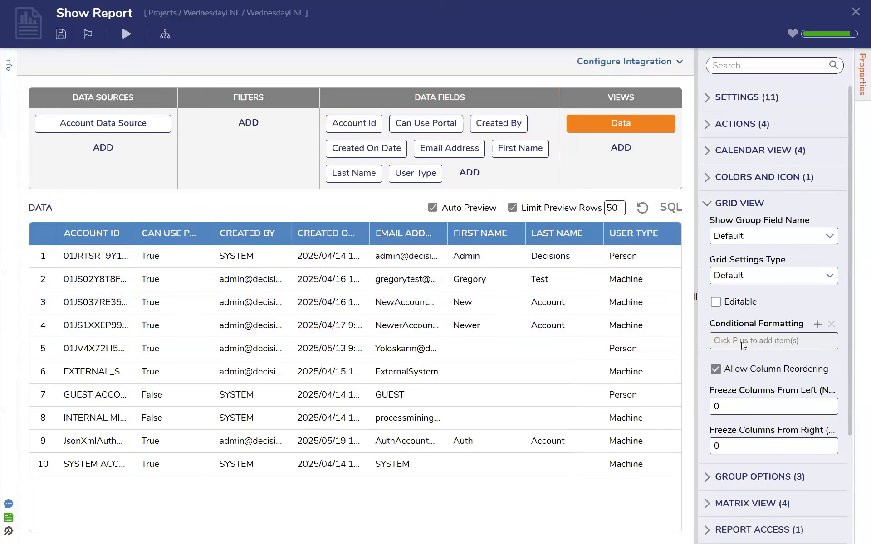
scroll(744, 349, down, 2)
double_click(713, 345)
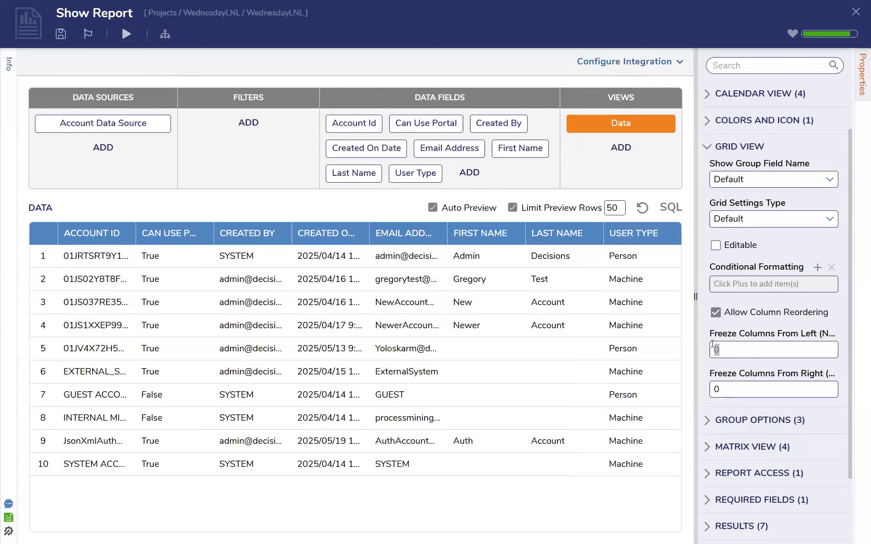
text(2)
scroll(760, 253, down, 2)
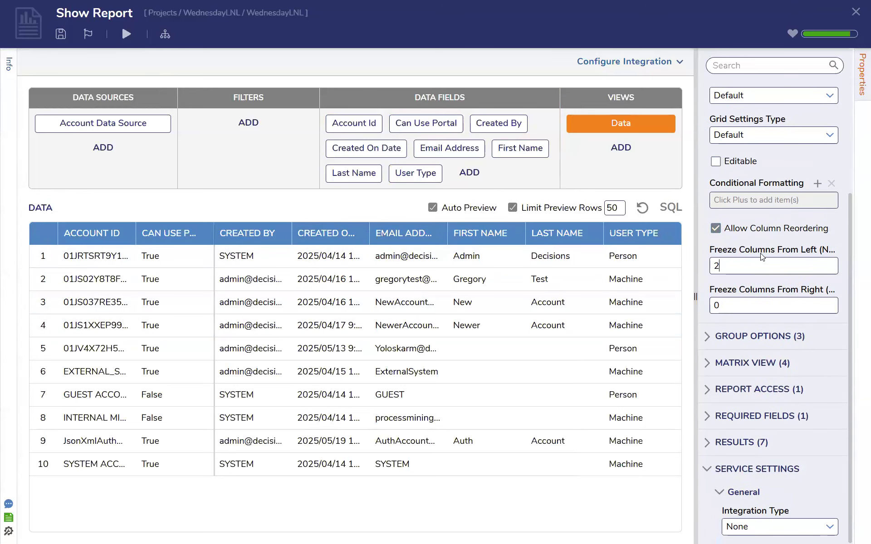
scroll(761, 257, up, 1)
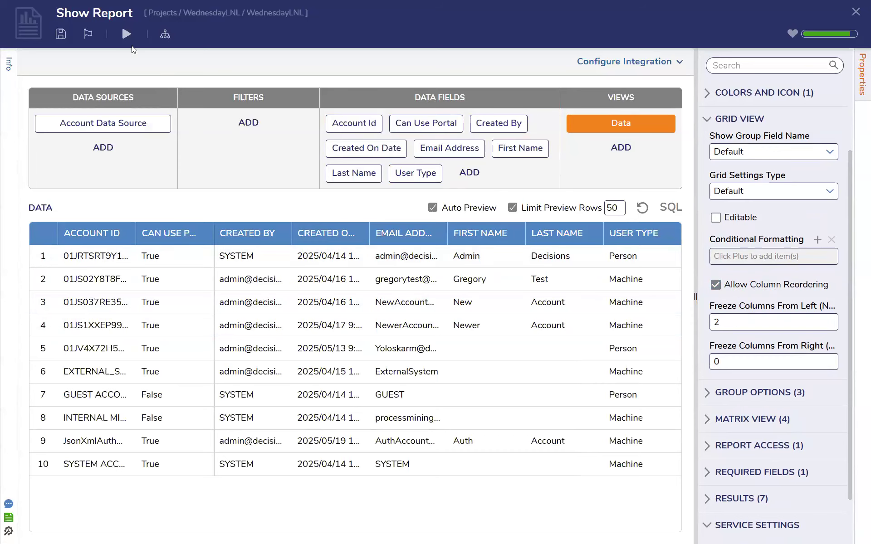
Save the report and close the report designer
key(ctrl+s)
click(575, 328)
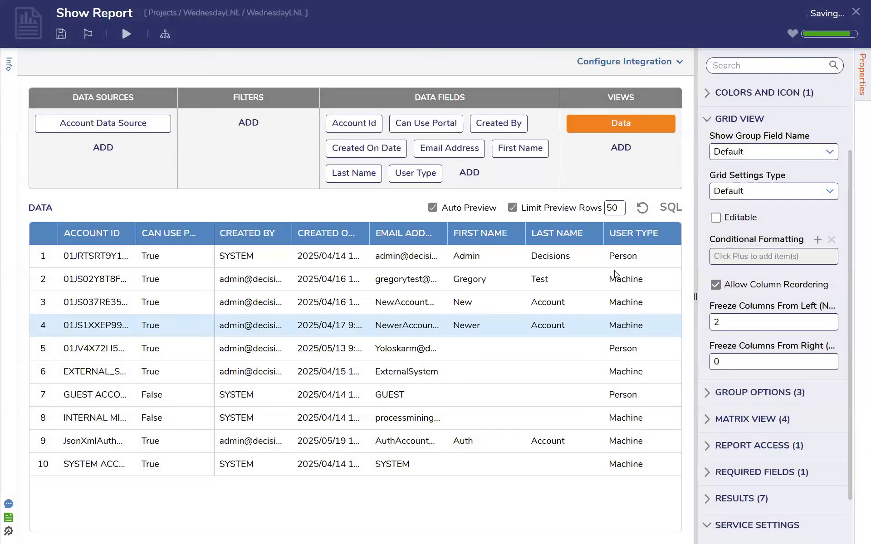
click(854, 12)
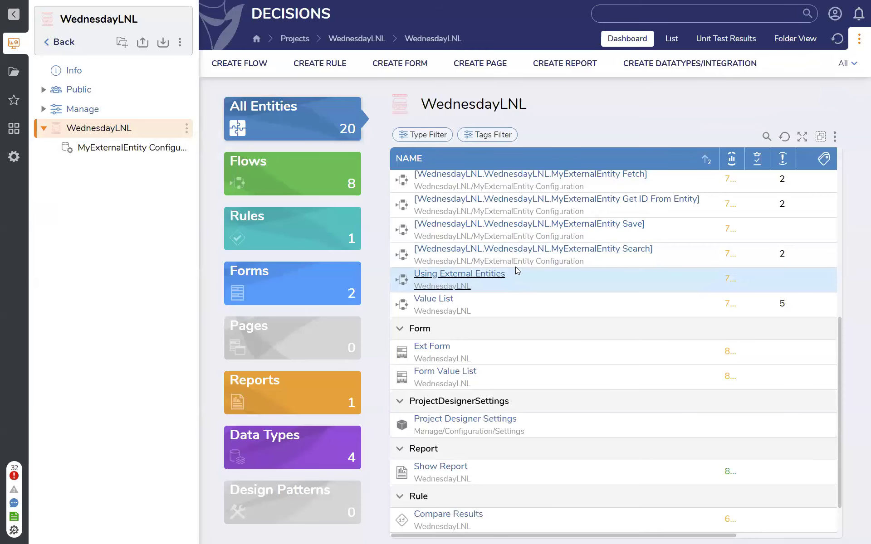
Create a new page named Show Report in the WednesdayLNL project
click(509, 66)
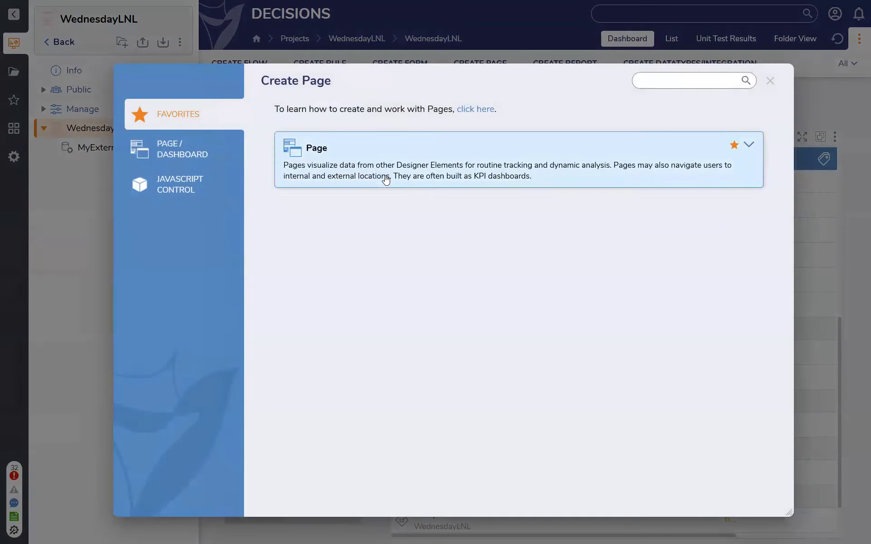
click(386, 180)
text(Show Report)
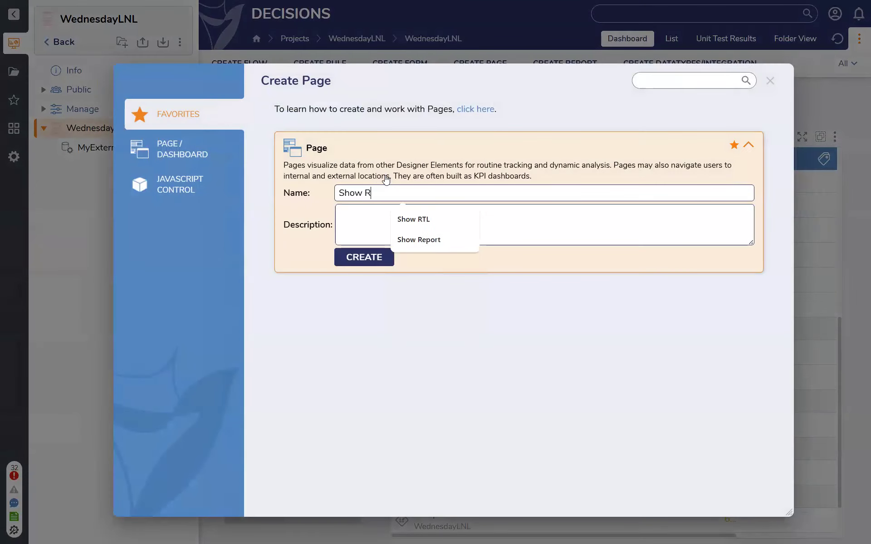
key(Return)
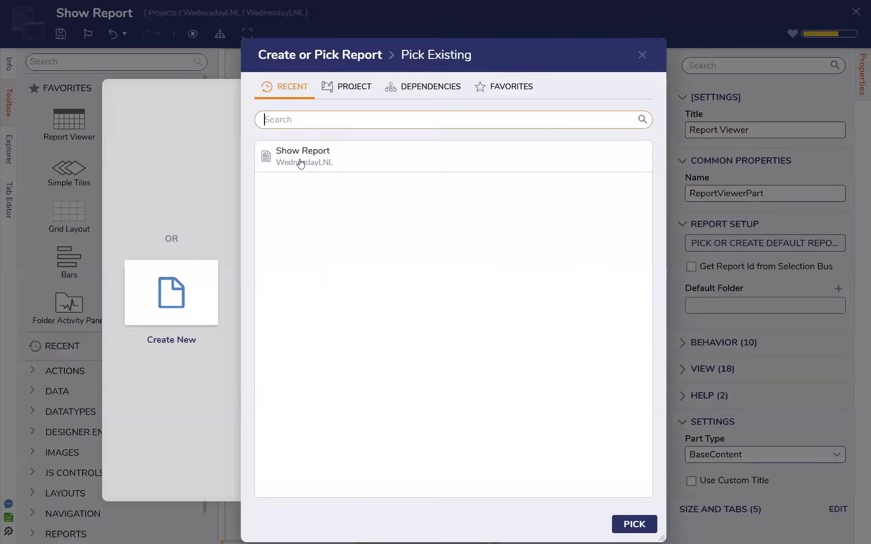
Place a Report Viewer using the existing Show Report in the page's large lower-left cell, and save and close the page
click(299, 160)
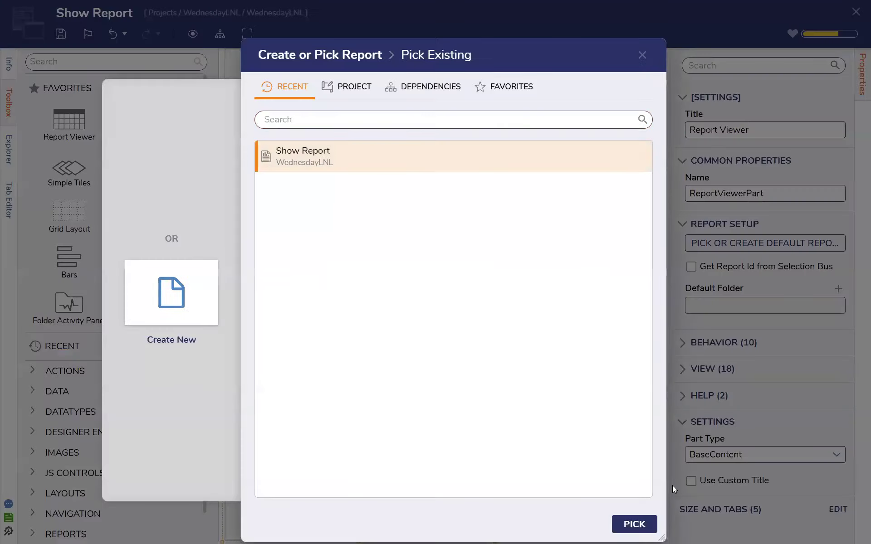
click(637, 527)
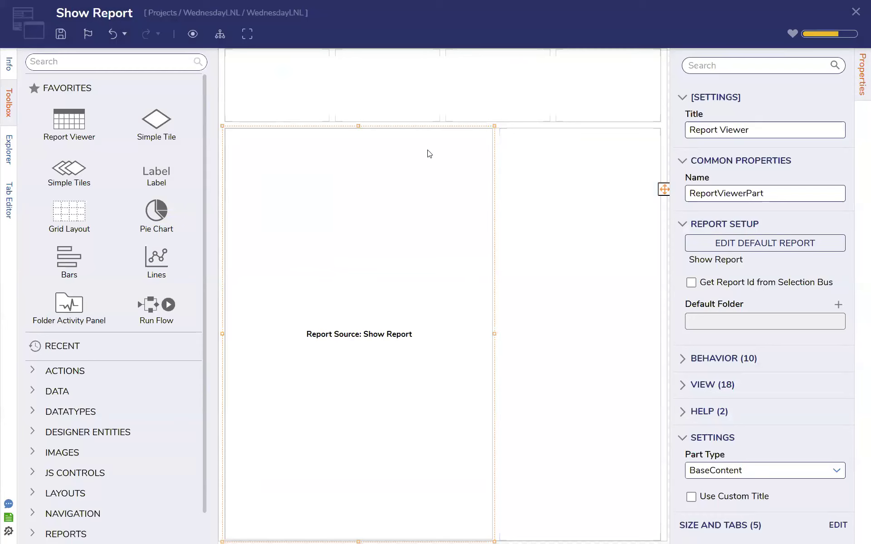
click(62, 34)
click(577, 327)
click(856, 11)
Create a folder named Folder inside the project's Public Folders
click(68, 108)
click(80, 90)
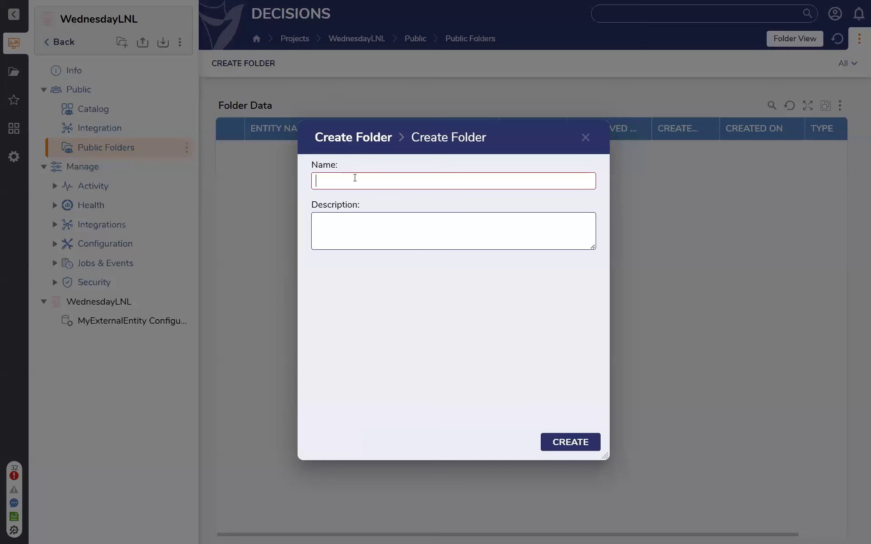
text(Folder)
key(Return)
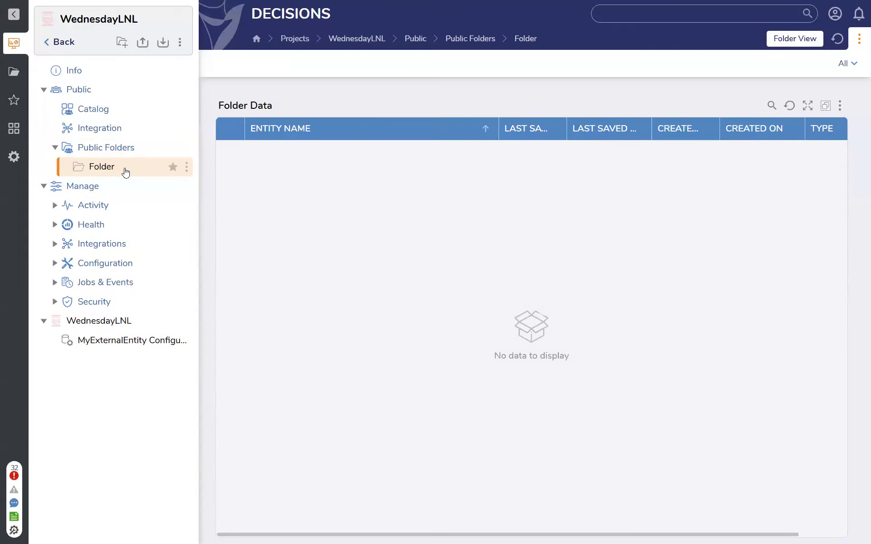
Add the existing Show Report page to the public folder named Folder and display that page
click(186, 168)
click(312, 183)
click(400, 213)
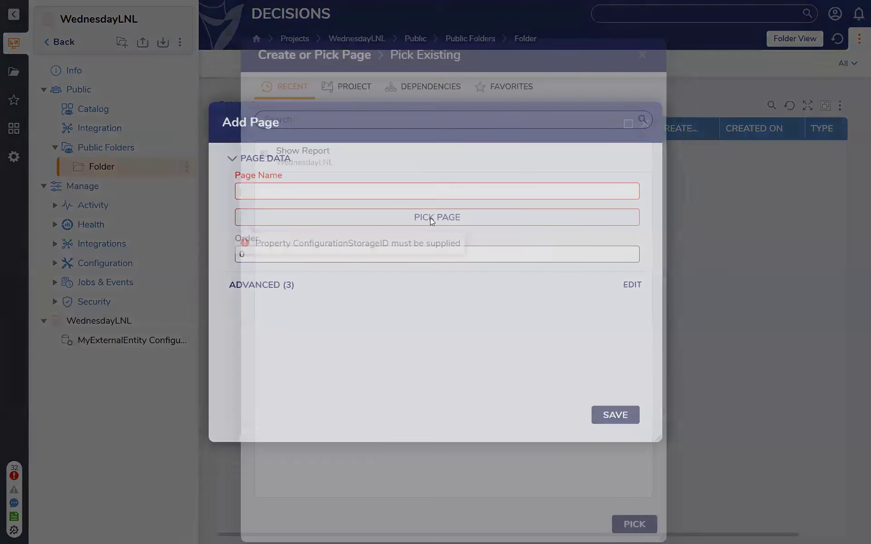
click(637, 525)
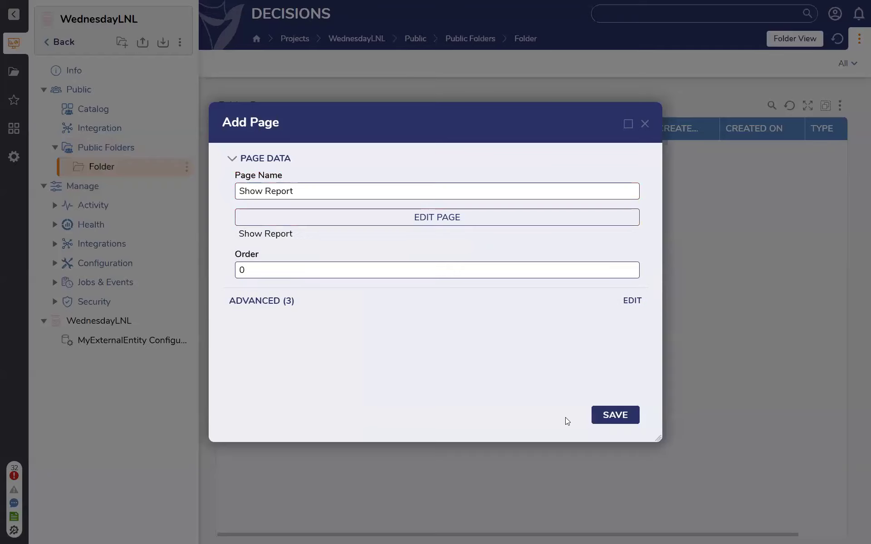
key(Return)
click(728, 40)
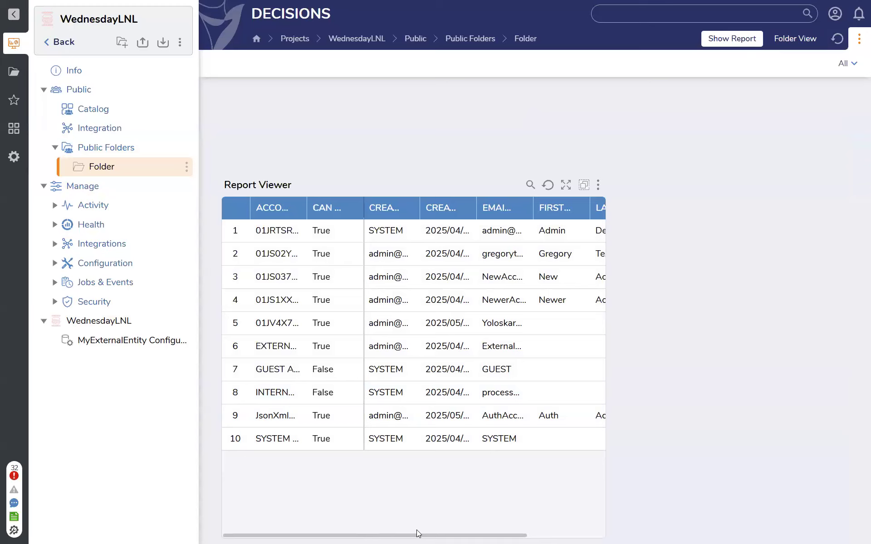
Move the Email Address column beside Account Id, inside the frozen columns of the displayed report
drag(417, 530, 323, 510)
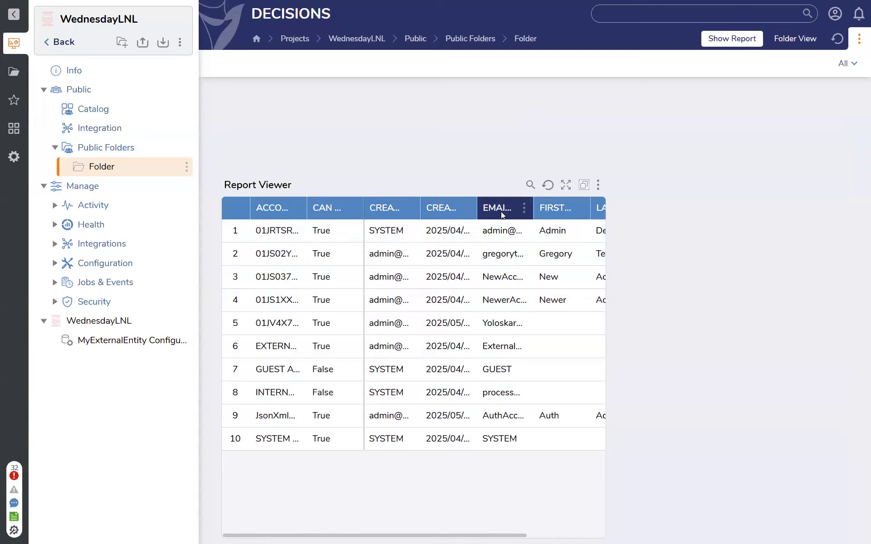
drag(487, 200, 334, 193)
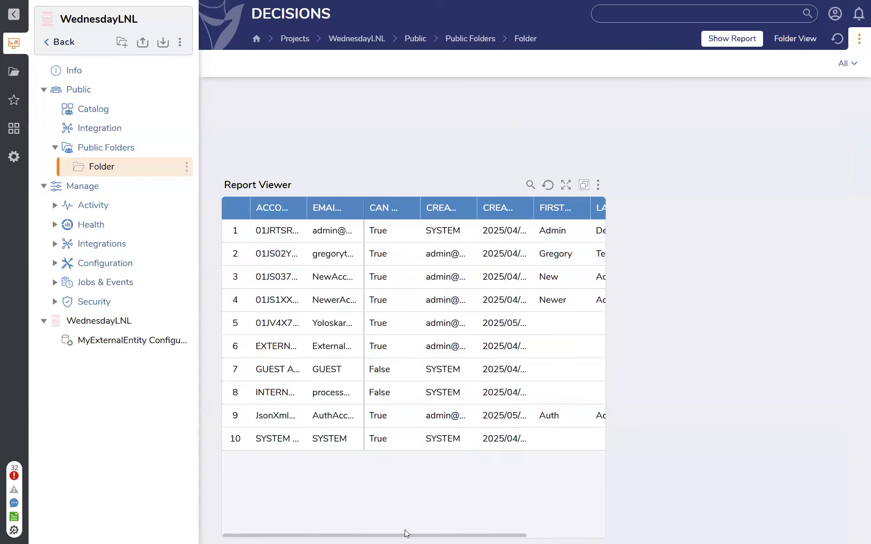
drag(404, 535, 444, 533)
drag(342, 533, 323, 535)
click(736, 10)
Open the existing Show Report page from the WednesdayLNL project for editing
click(103, 351)
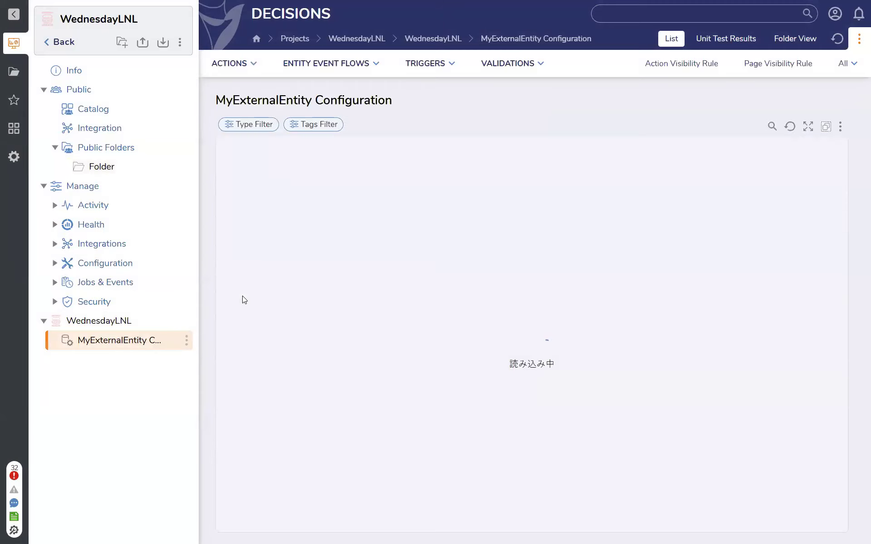
click(133, 320)
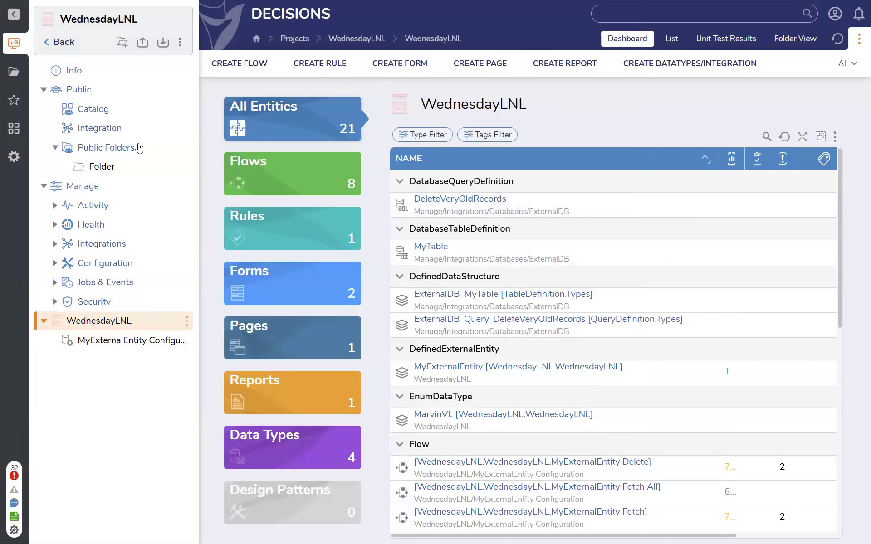
scroll(622, 369, down, 10)
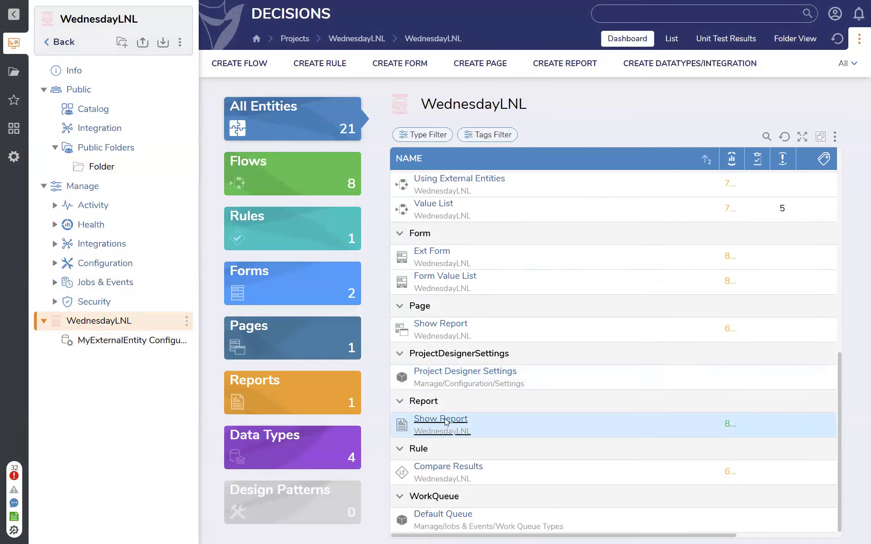
click(449, 419)
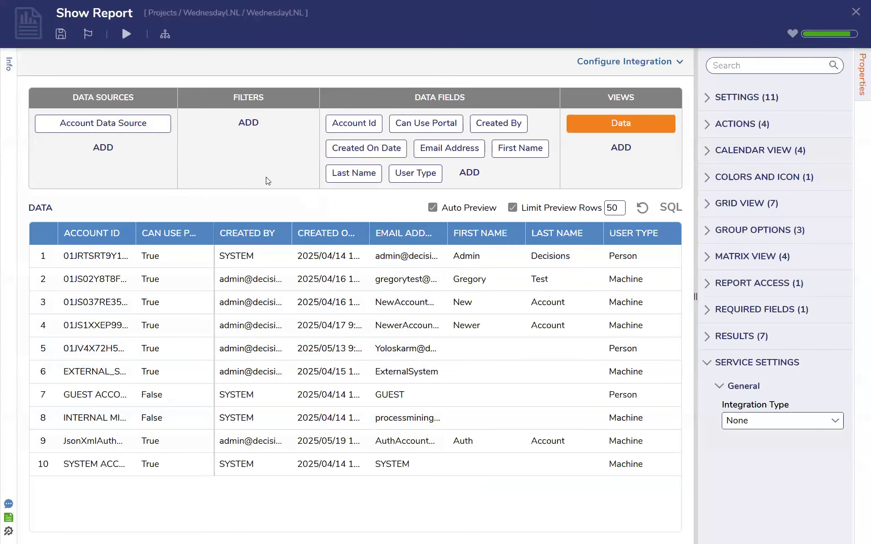
click(856, 12)
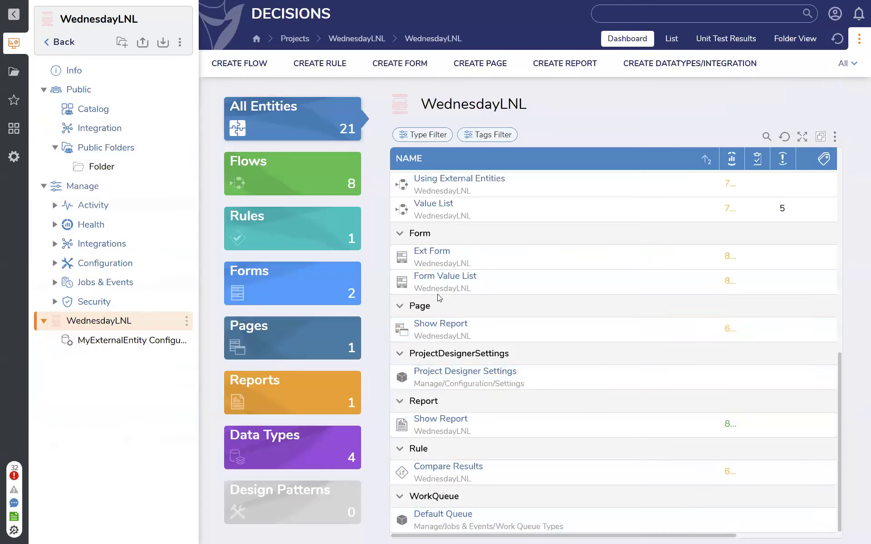
click(430, 326)
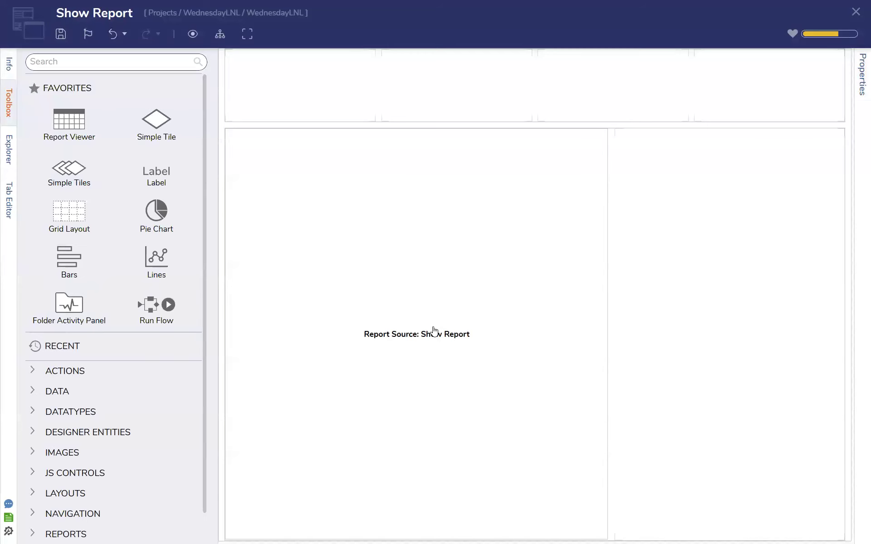
Place a Flow Run Part in the empty cell beside the report viewer and save the page
click(674, 283)
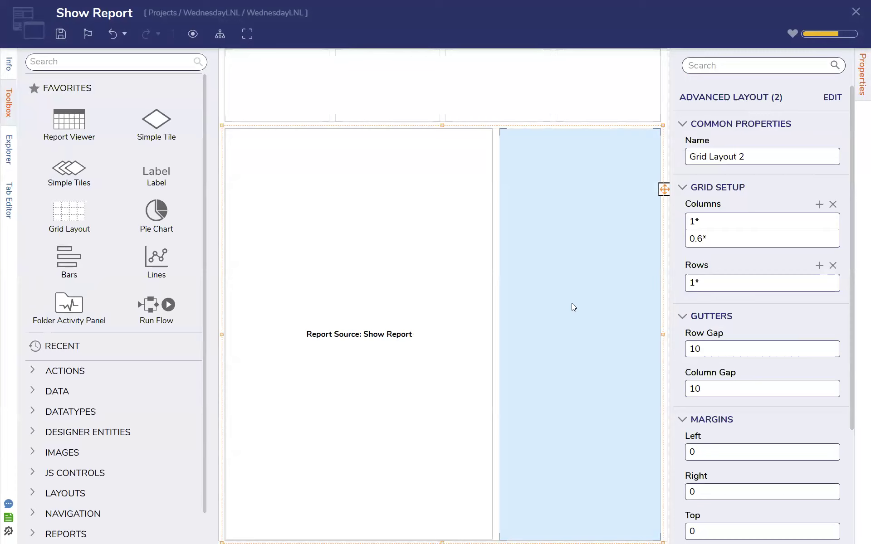
click(88, 61)
text(flow run part)
drag(63, 93, 566, 315)
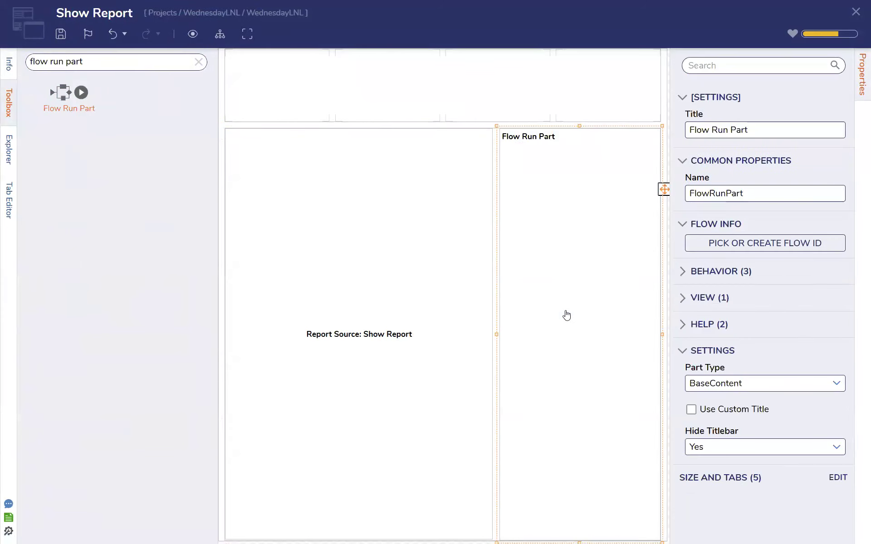
key(ctrl+s)
Create a new flow named Show Form for the page's Flow Run Part
click(585, 330)
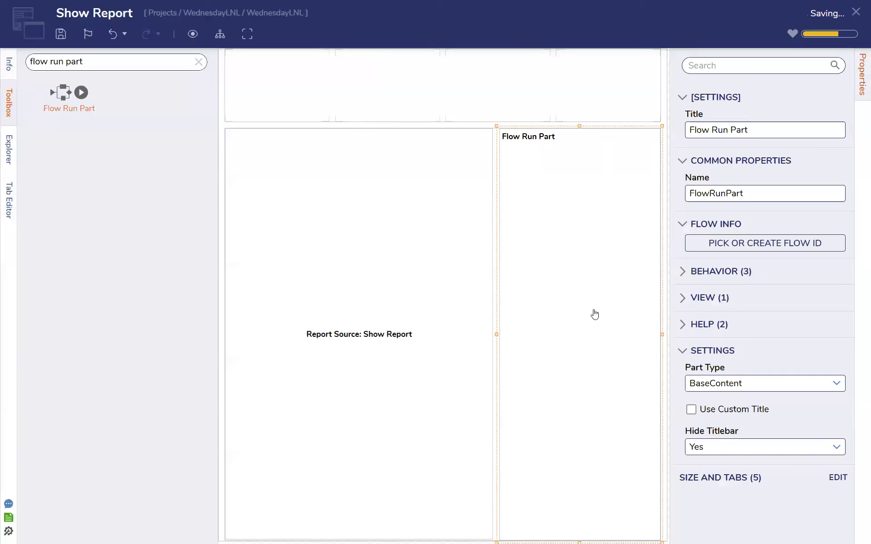
click(772, 248)
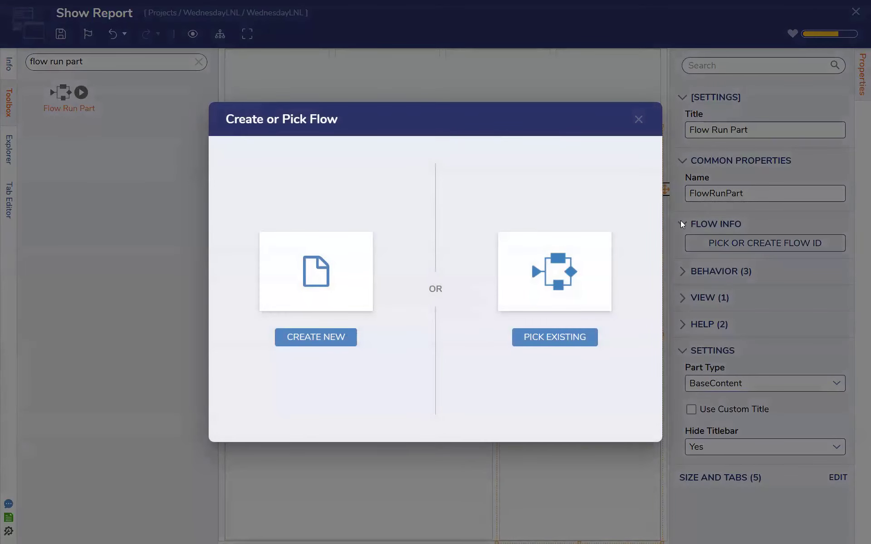
click(340, 341)
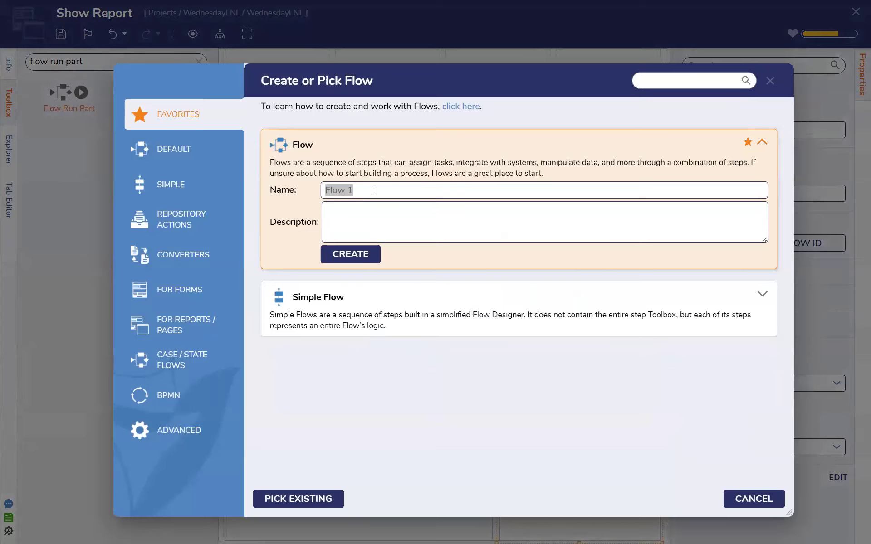
text(Show Form)
key(Return)
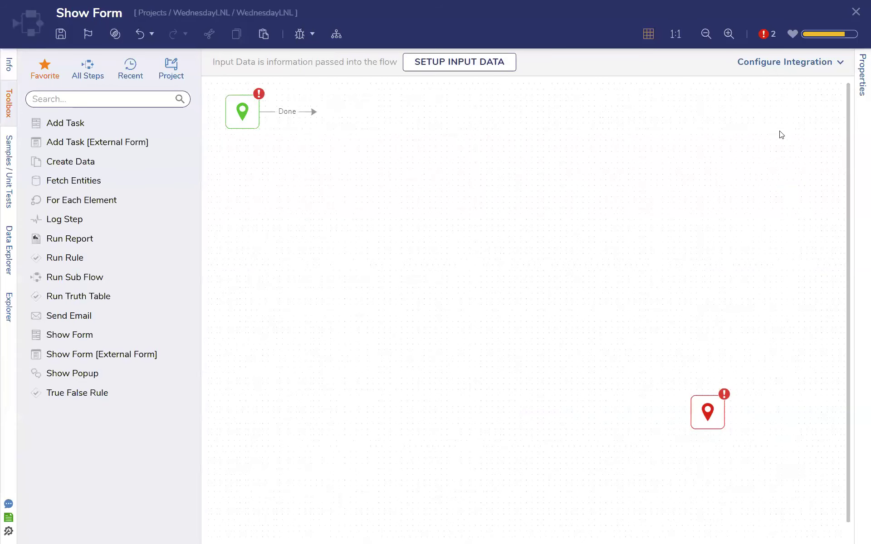
Add a Show Form step to the flow and connect the start step's Done outcome to it
drag(711, 418, 637, 382)
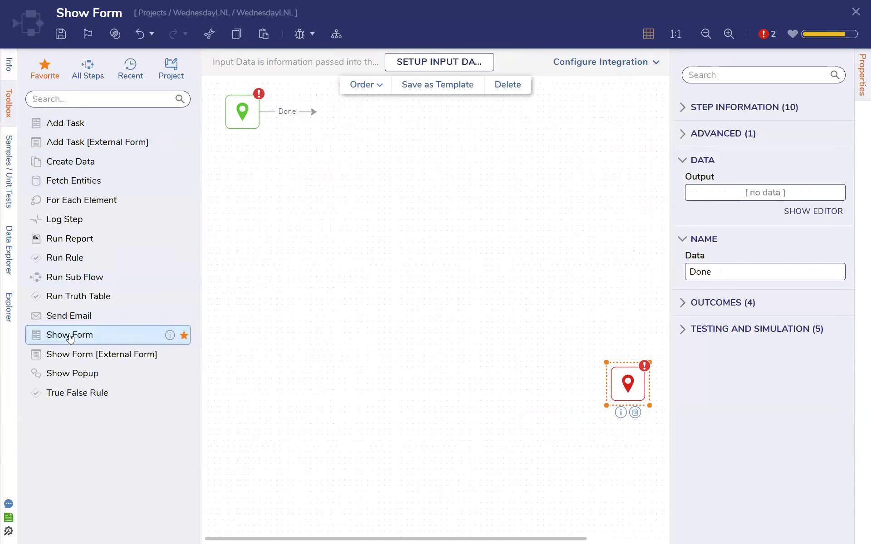
drag(68, 335, 397, 181)
drag(414, 222, 417, 224)
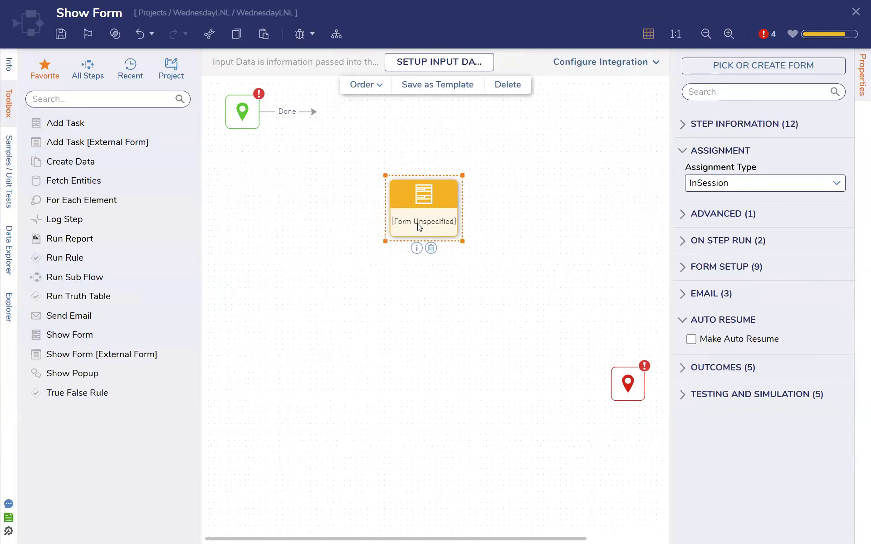
drag(313, 112, 388, 209)
Add a Placeholder Step to the flow directly below the unspecified form step
click(133, 97)
text(placeholder)
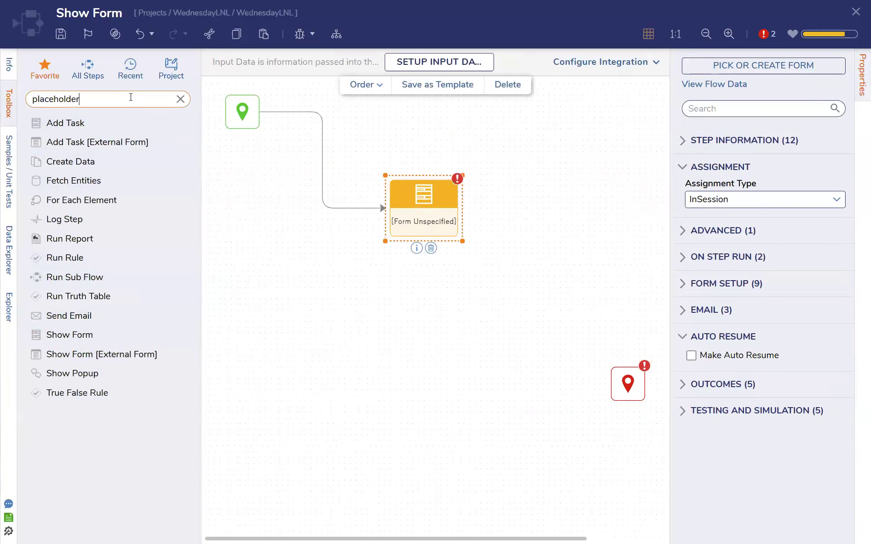
drag(442, 330, 449, 338)
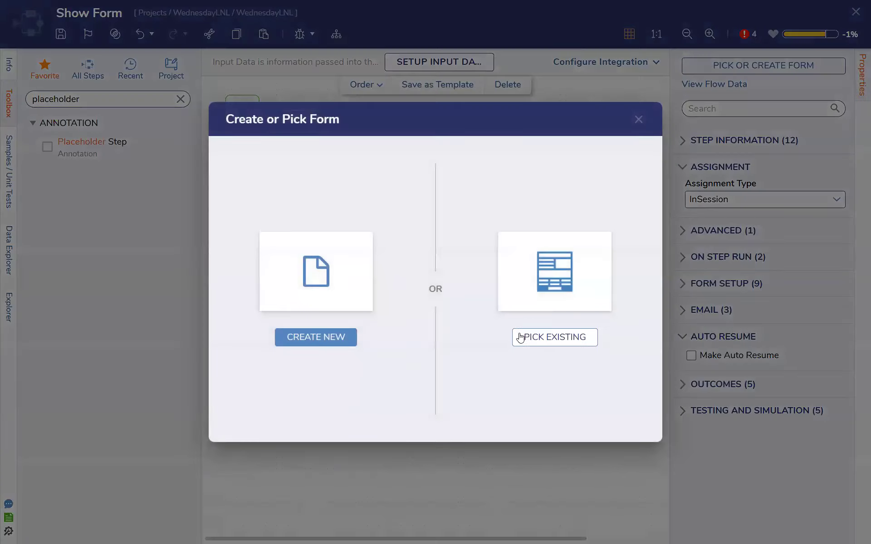
click(323, 337)
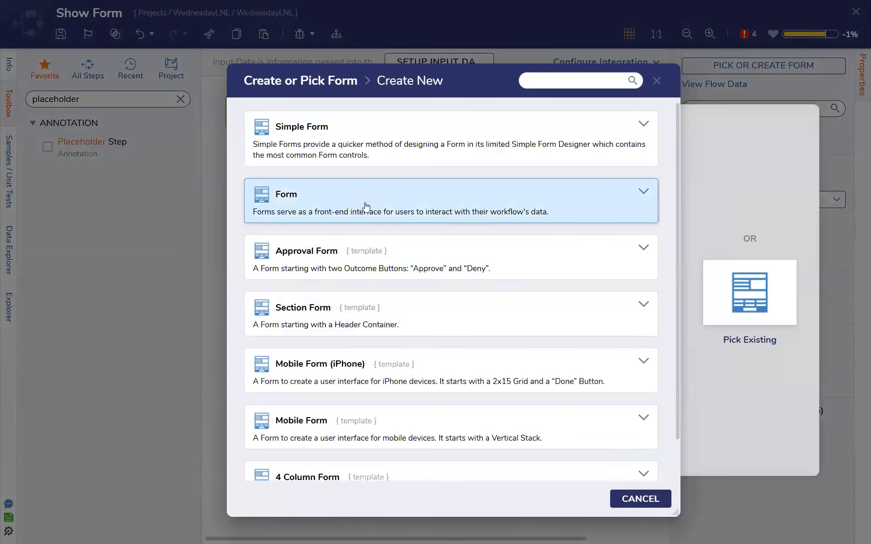
click(365, 204)
text(Out)
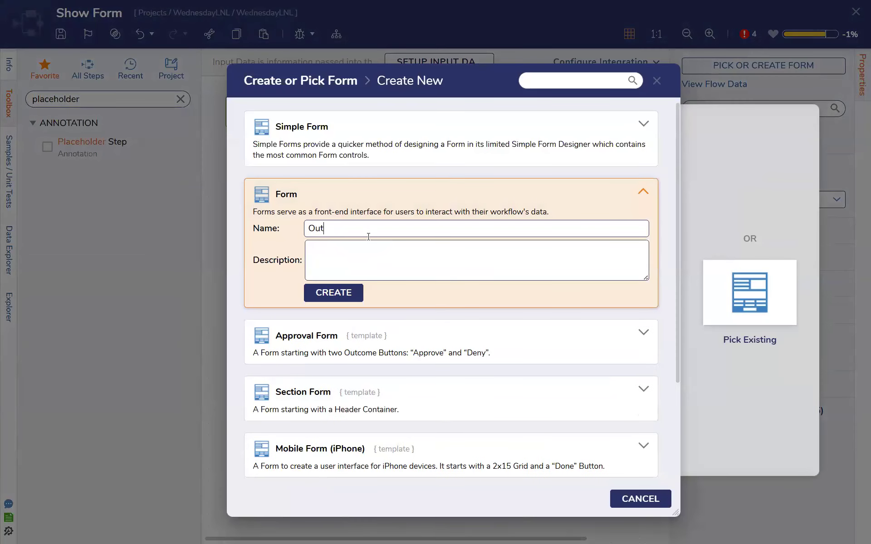
text(putValues)
click(688, 174)
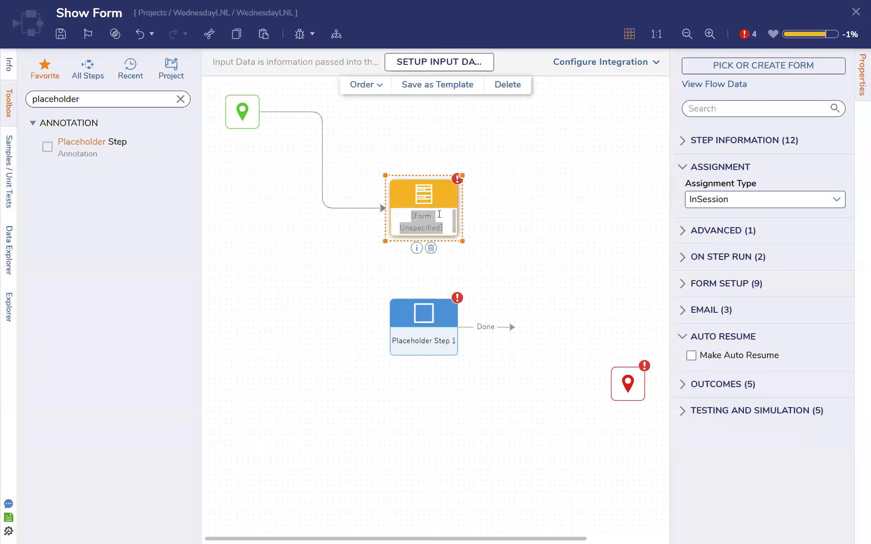
Assign the existing Ext Form to the unspecified form step in the flow
click(740, 72)
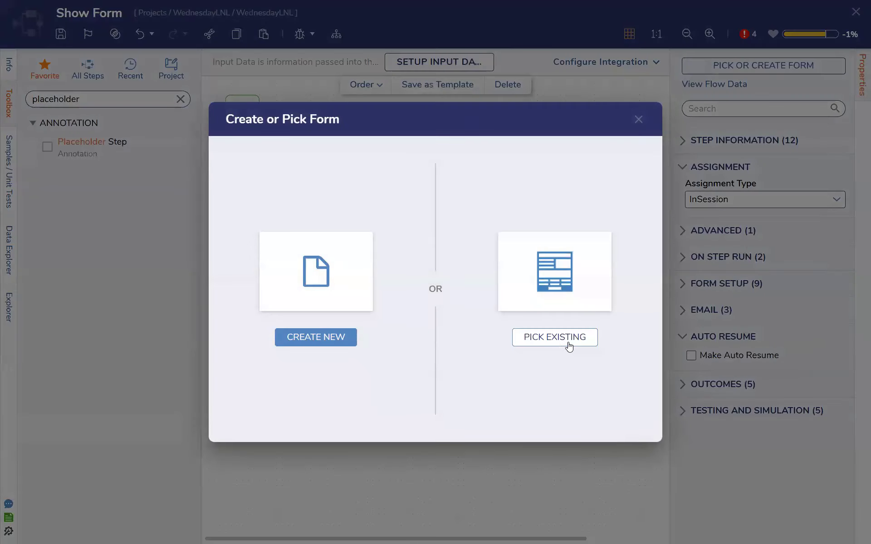
click(568, 346)
click(359, 154)
click(620, 526)
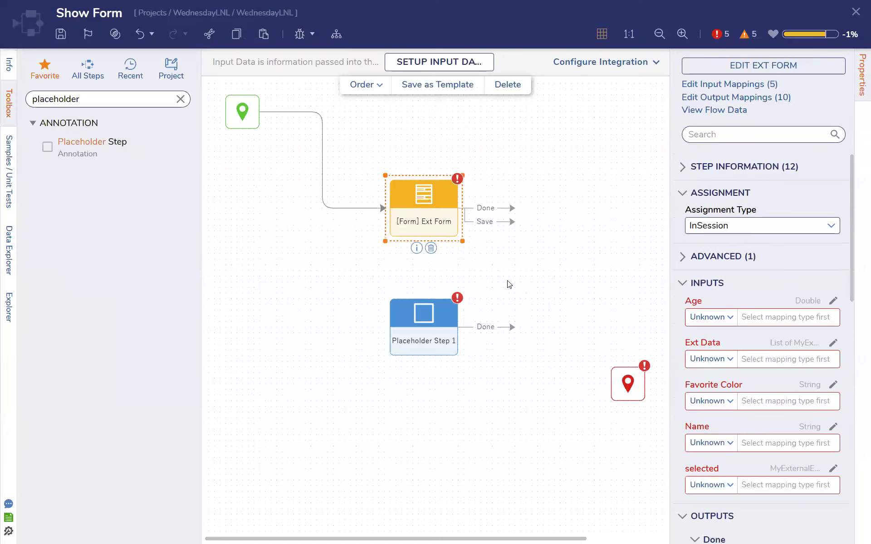
Connect Ext Form's Save outcome to the Placeholder Step and loop the placeholder back to the form, then place the placeholder further below it
drag(512, 221, 458, 327)
drag(511, 340, 436, 277)
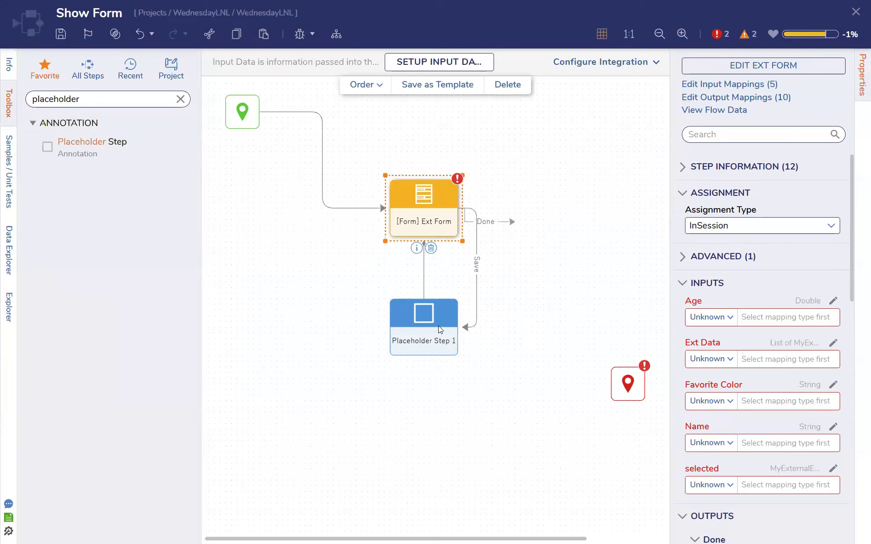
drag(429, 337, 434, 423)
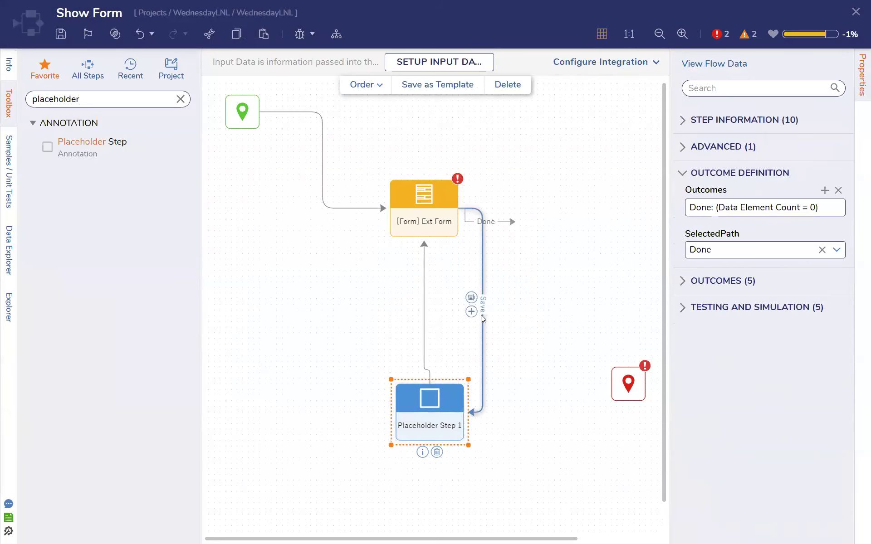
drag(428, 394, 422, 394)
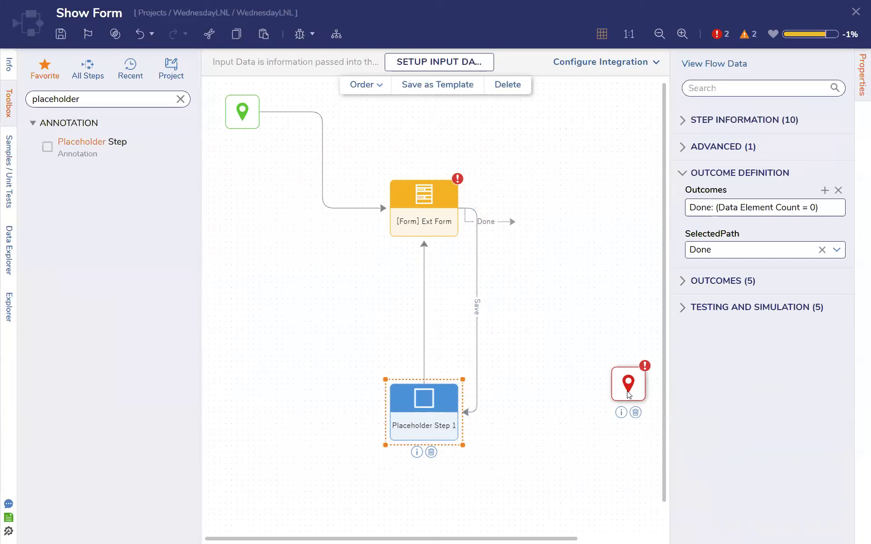
click(422, 192)
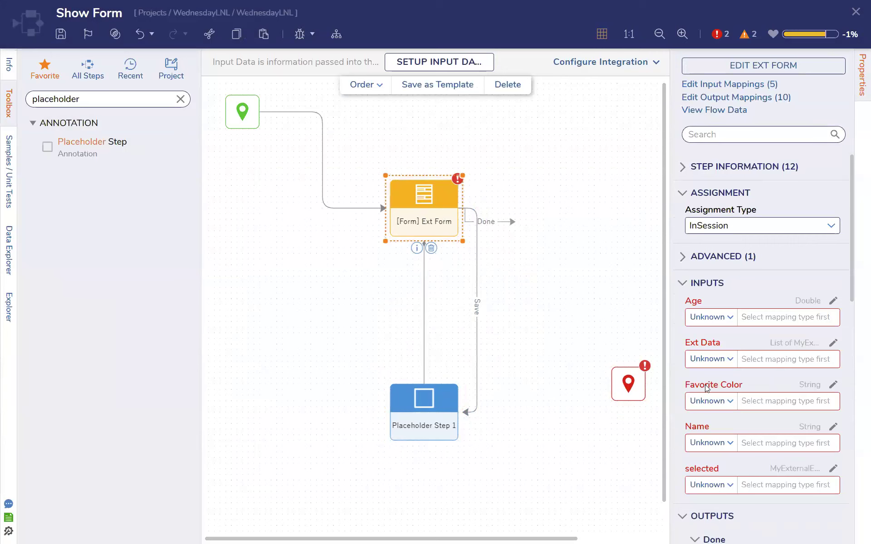
scroll(706, 443, down, 5)
scroll(731, 501, up, 5)
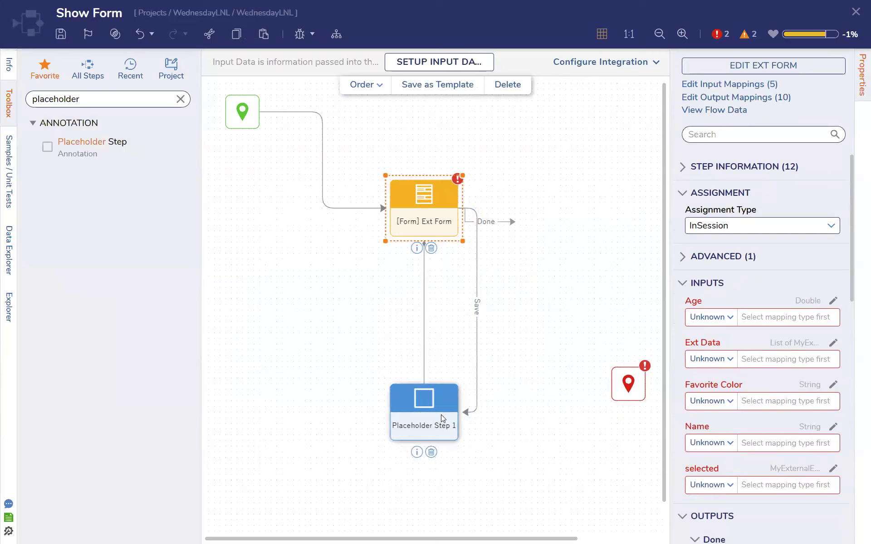
Remove the placeholder's link back to Ext Form and reroute the Save path into the upper side of the Placeholder Step
mouse_move(423, 271)
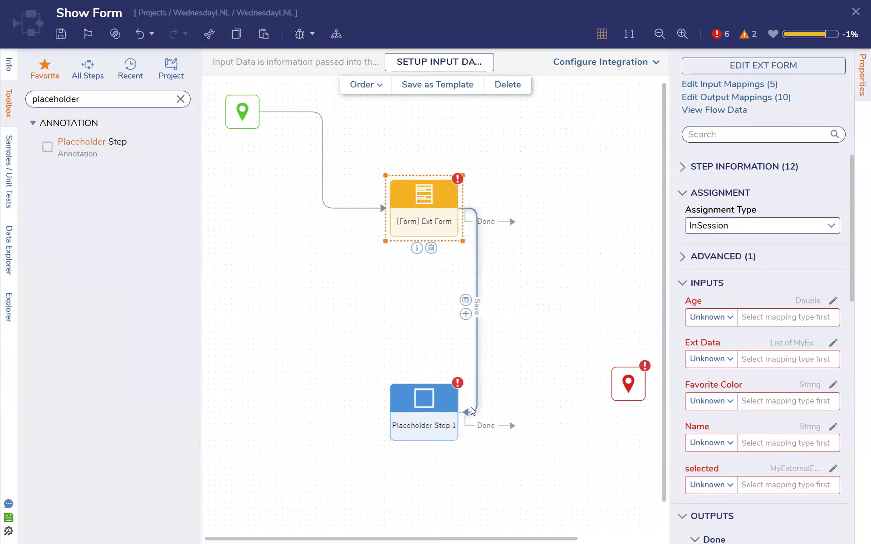
click(470, 409)
drag(467, 413, 426, 386)
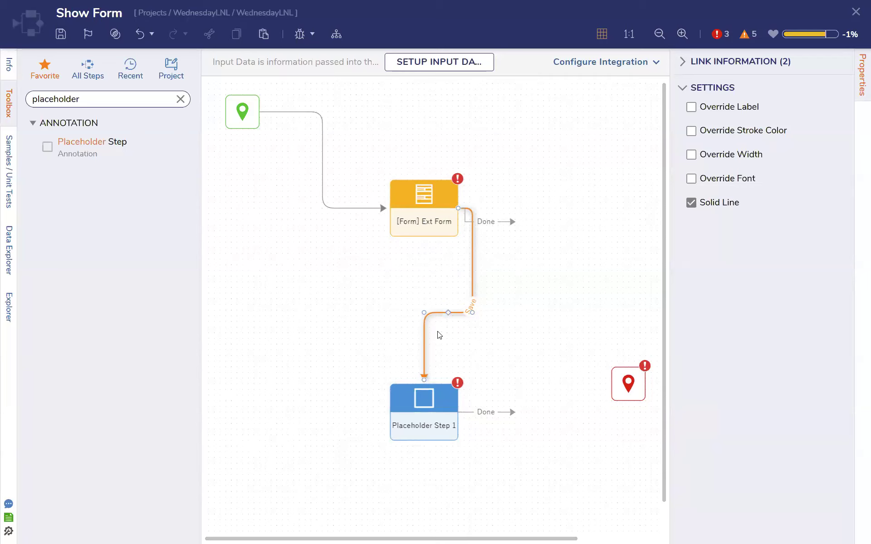
mouse_move(459, 312)
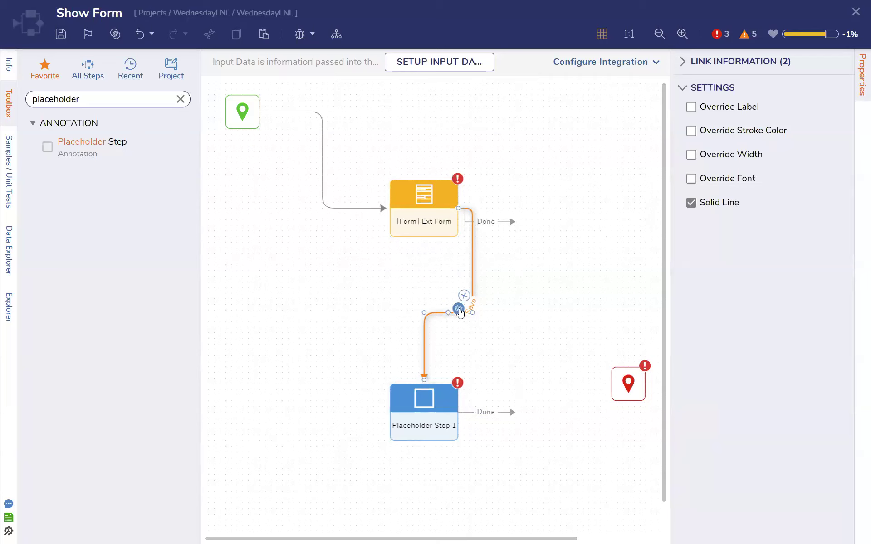
Search the toolbox for create steps and review the Ext Form layout in its designer
click(181, 98)
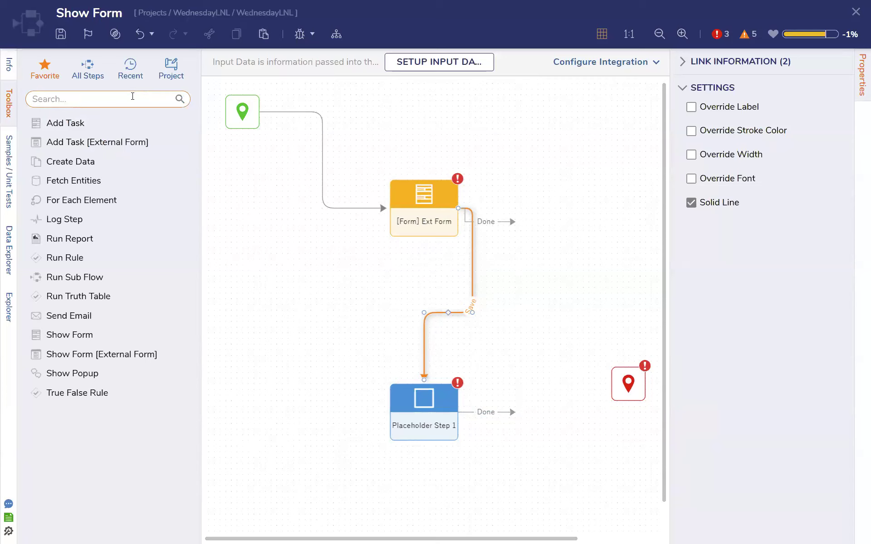
text(create)
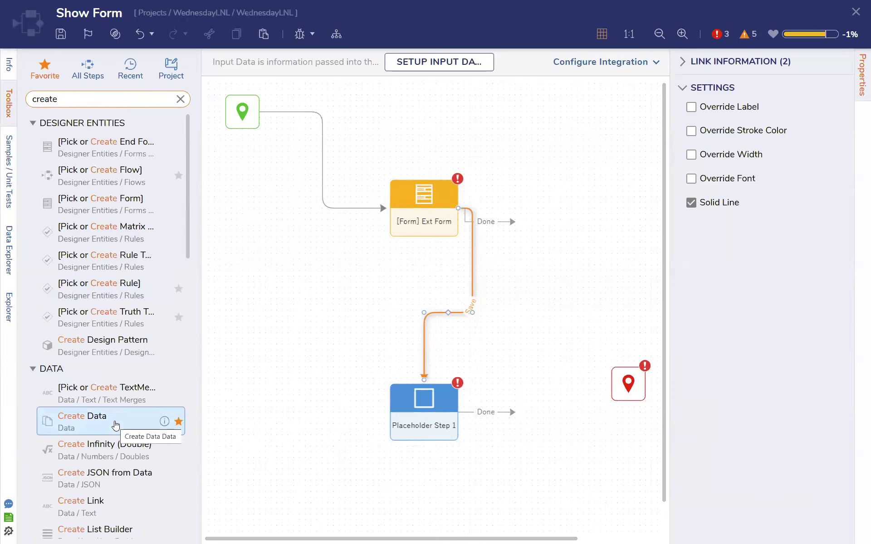
click(442, 228)
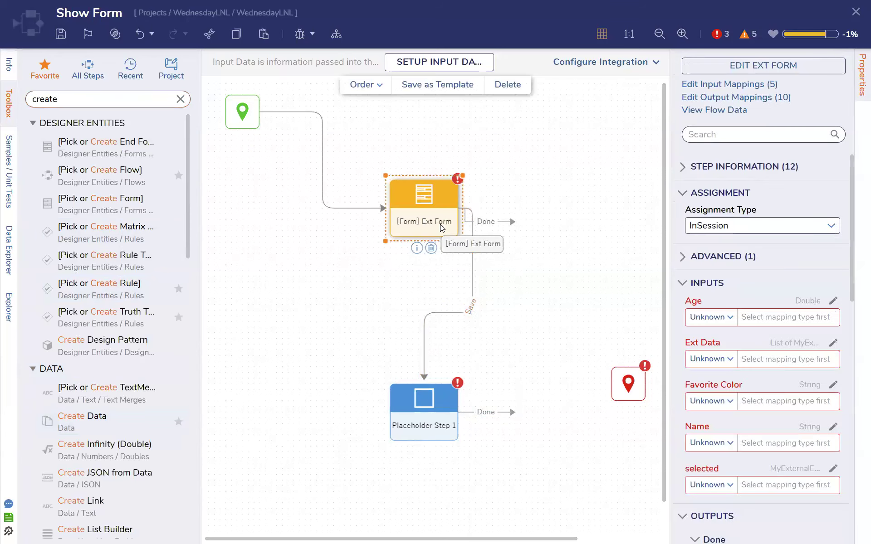
click(729, 68)
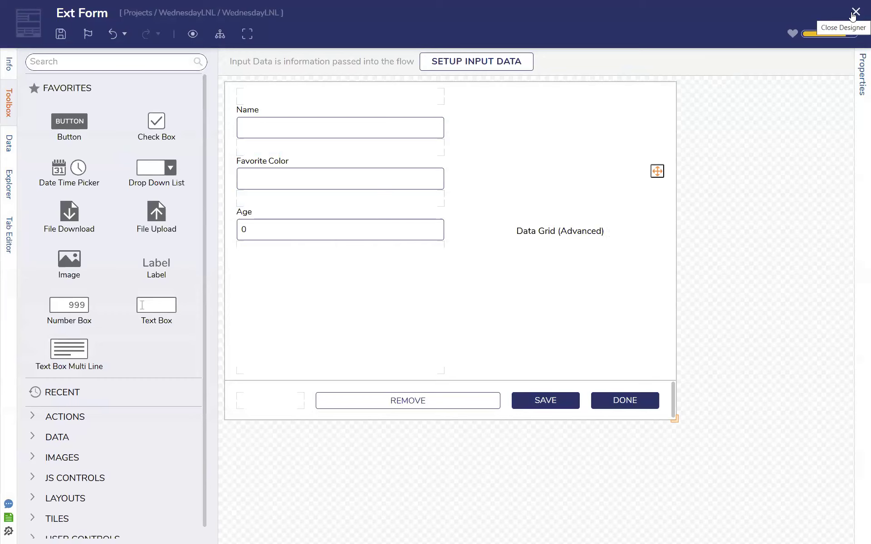
click(854, 13)
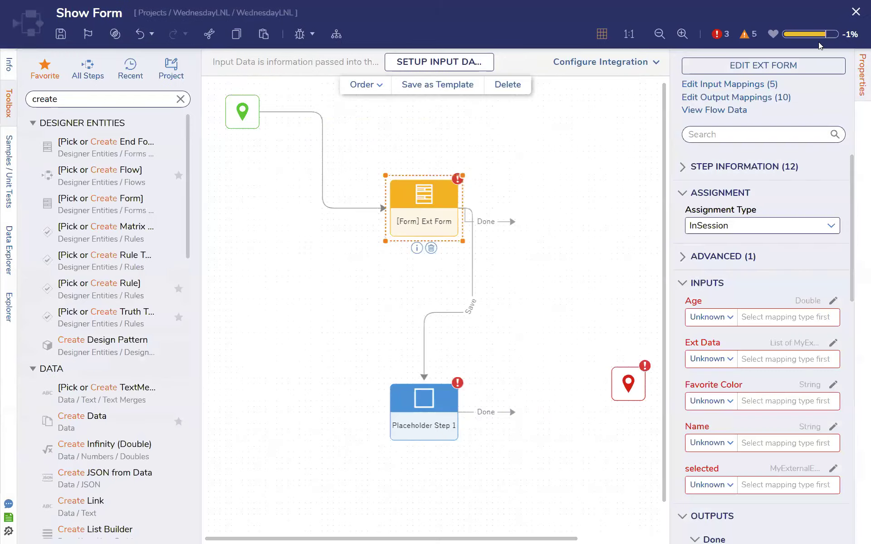
Replace the Ext Form step with a new form step and create a Form named Passdata for it
click(431, 248)
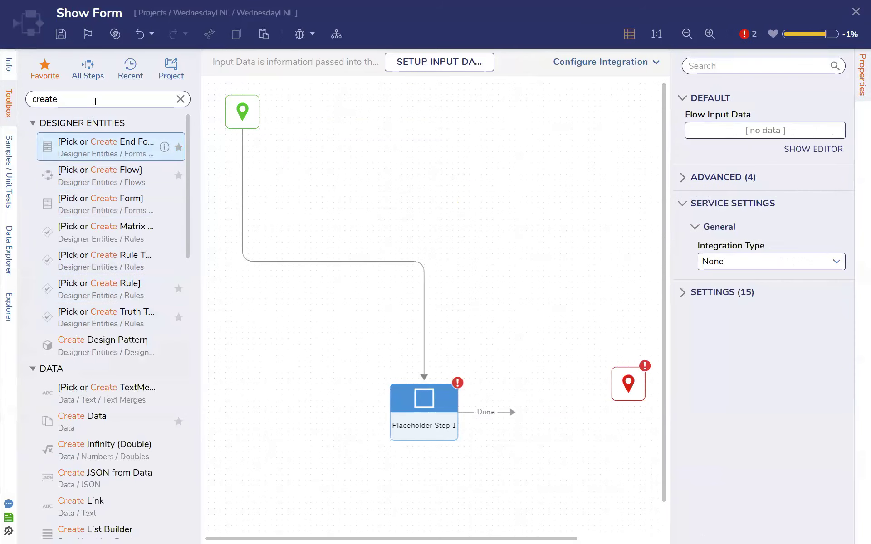
drag(84, 198, 382, 259)
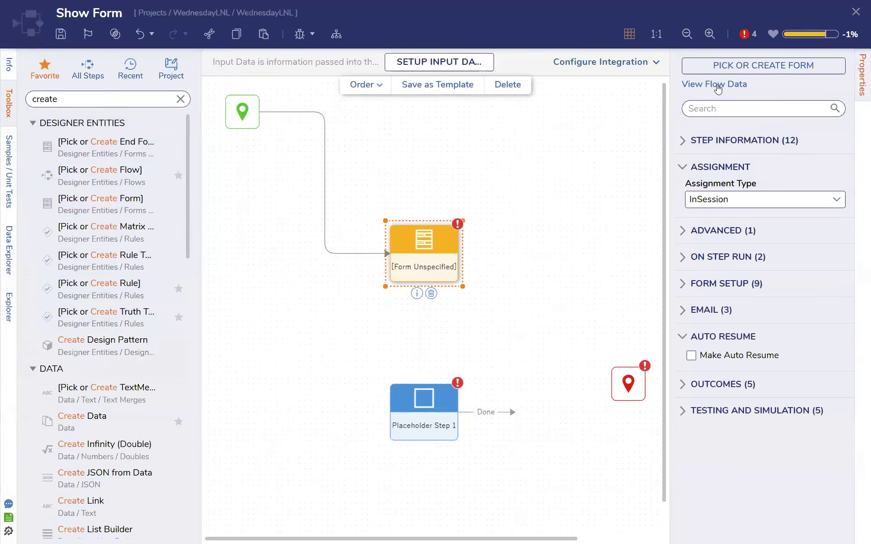
click(740, 63)
click(323, 335)
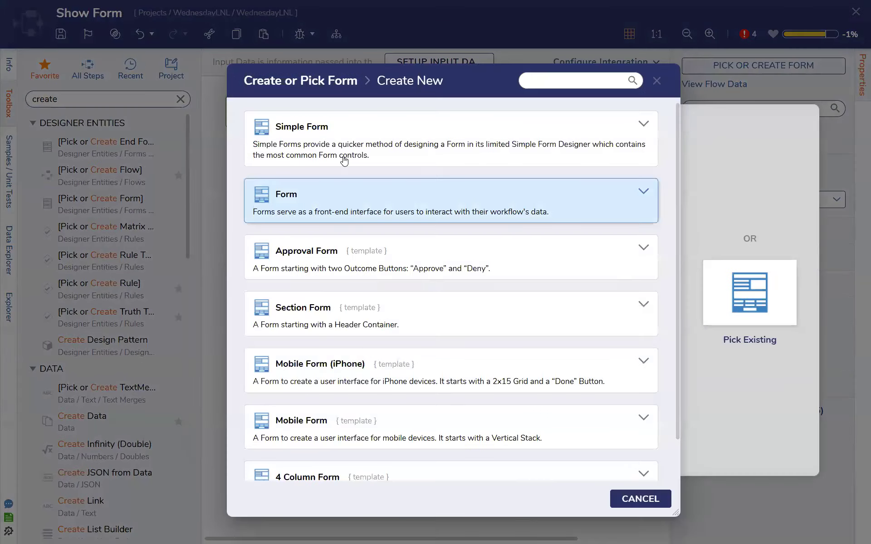
click(333, 209)
text(Pass)
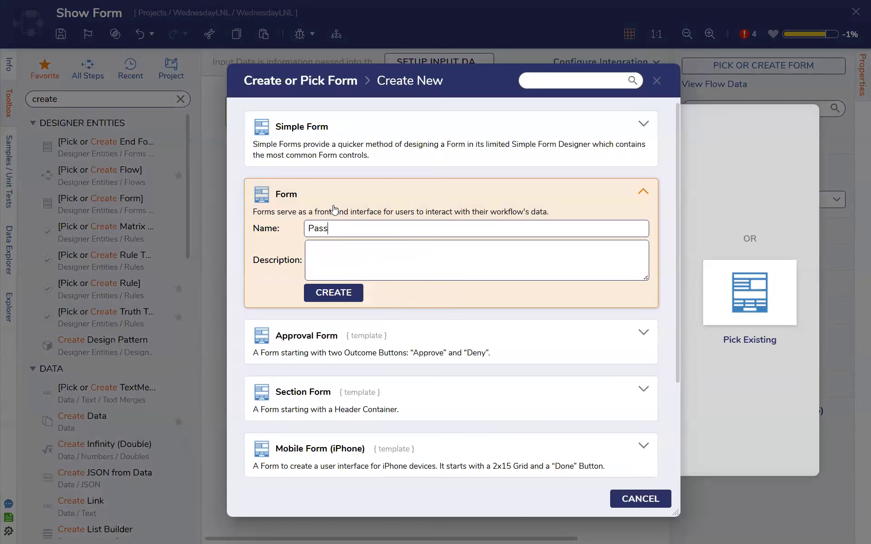
text(data)
key(Return)
Add a text box named Filter to the first column of the Passdata form and make it taller
click(104, 92)
drag(156, 306, 331, 142)
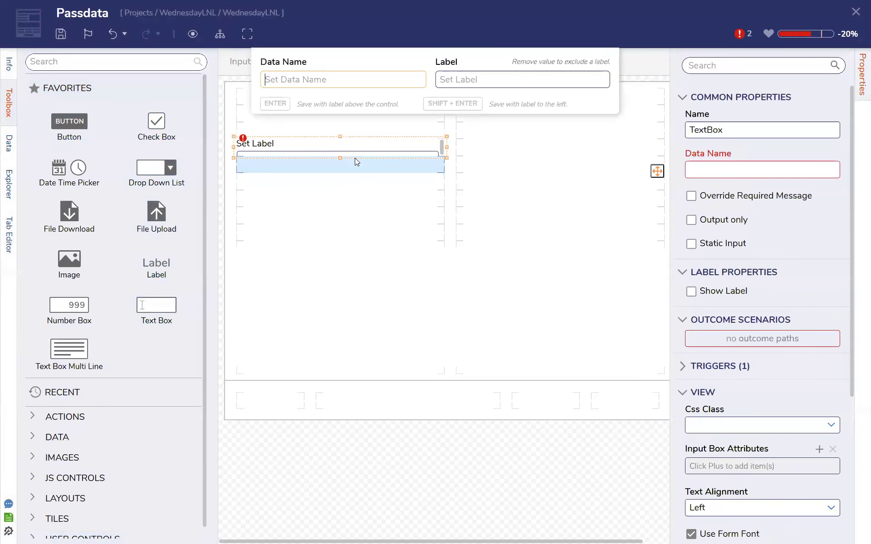
text(Filter)
key(Return)
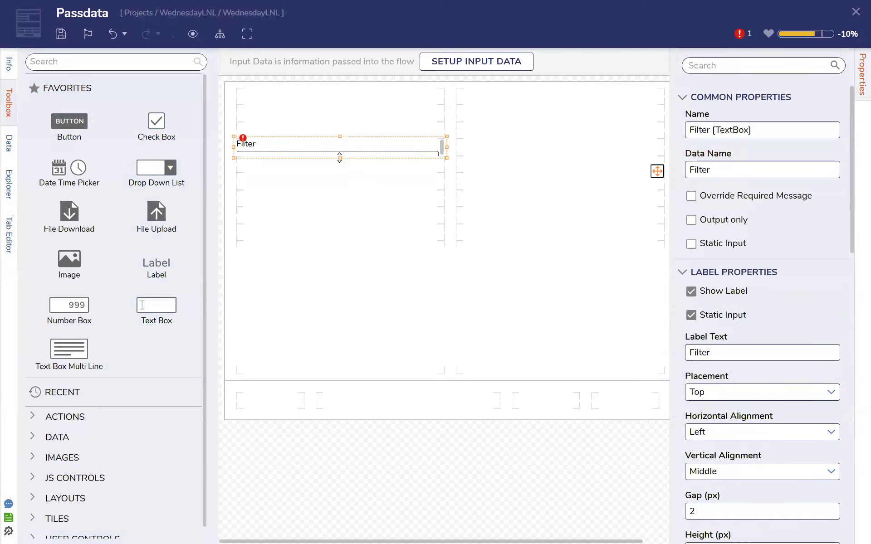
drag(339, 179, 339, 191)
Place a button named Filter in the last footer cell of the Passdata form, then save and close the form
drag(68, 123, 629, 406)
text(Filter)
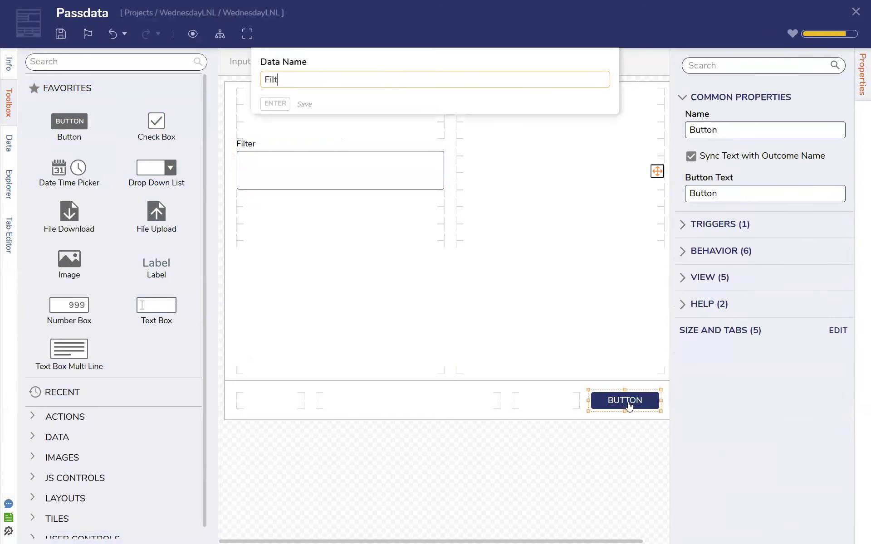
key(Return)
key(ctrl+s)
click(574, 327)
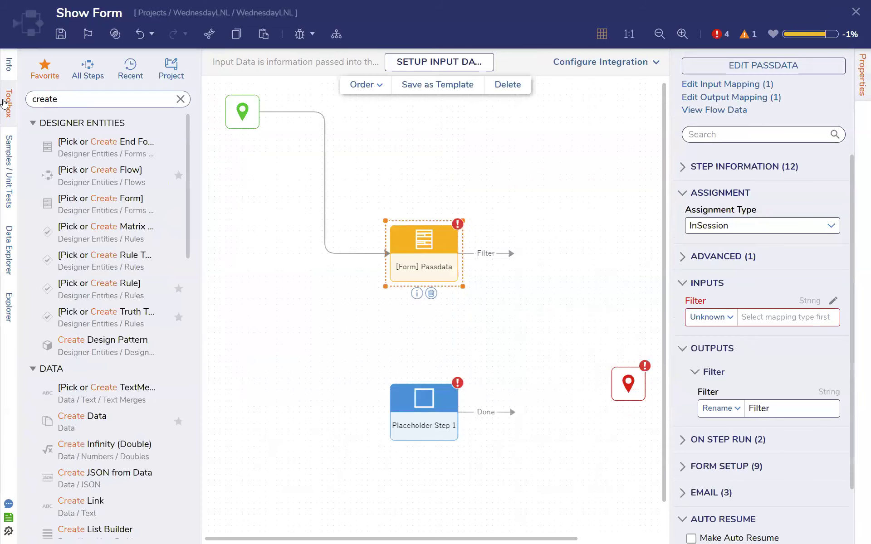
Replace the Placeholder Step with a Set Dashboard Report Parameters step connected to Passdata's Filter outcome
key(BackSpace)
key(BackSpace)
key(BackSpace)
key(BackSpace)
key(BackSpace)
key(BackSpace)
text(set dashboar)
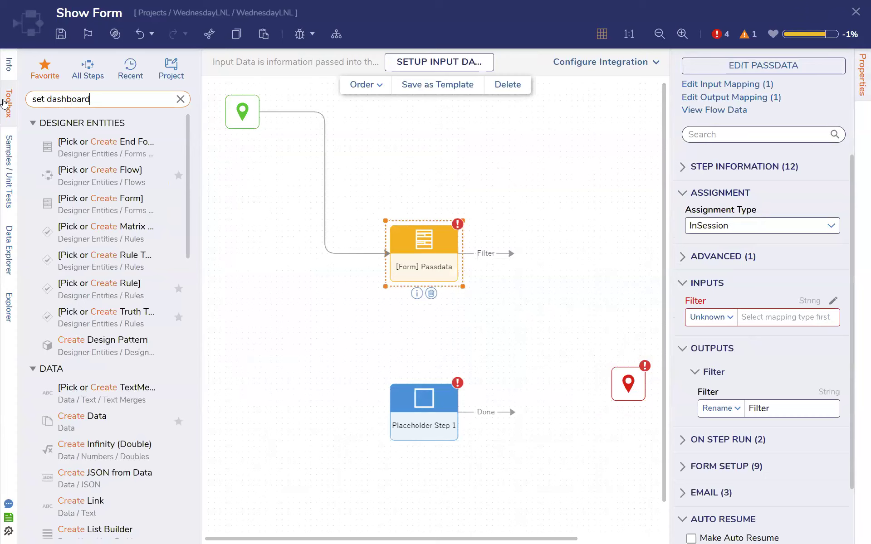
text(d)
drag(74, 148, 501, 338)
drag(511, 254, 499, 318)
click(438, 401)
key(Delete)
Assign the existing Show Report to the Set Dashboard Report Parameters step
click(492, 345)
click(493, 344)
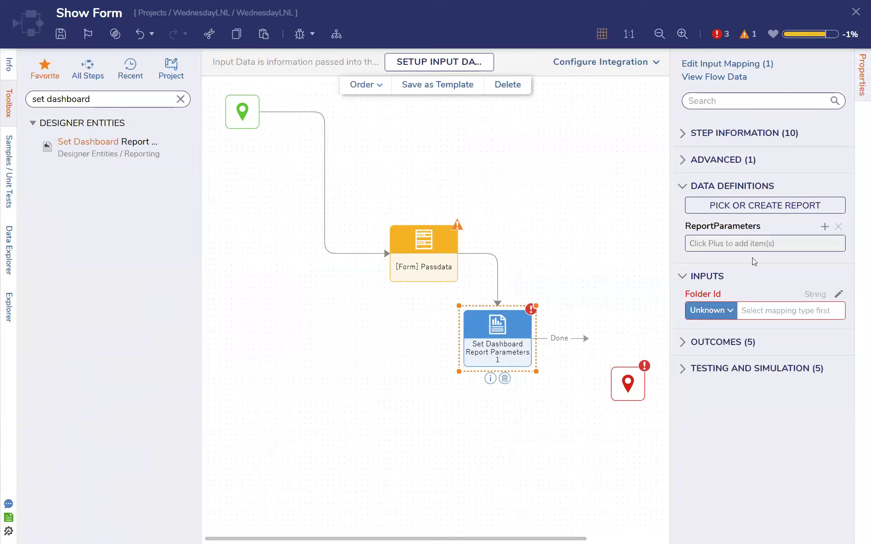
click(759, 206)
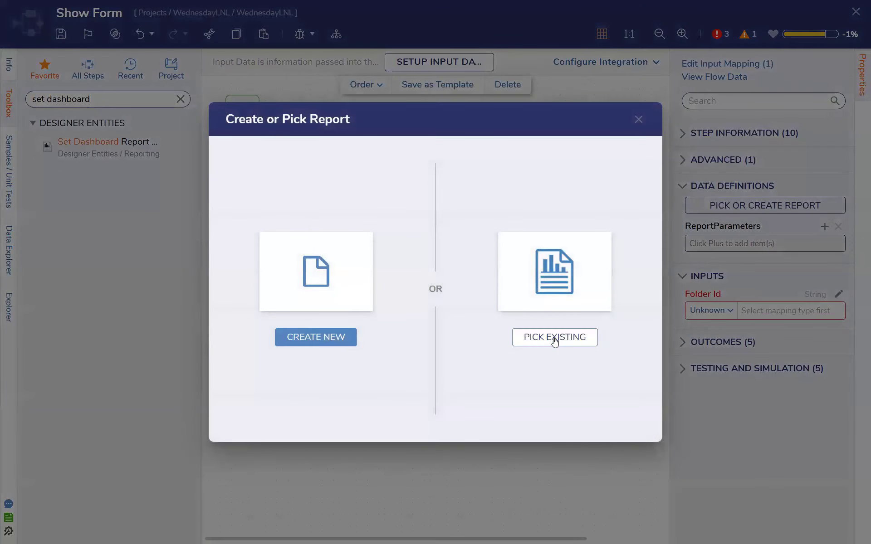
click(553, 341)
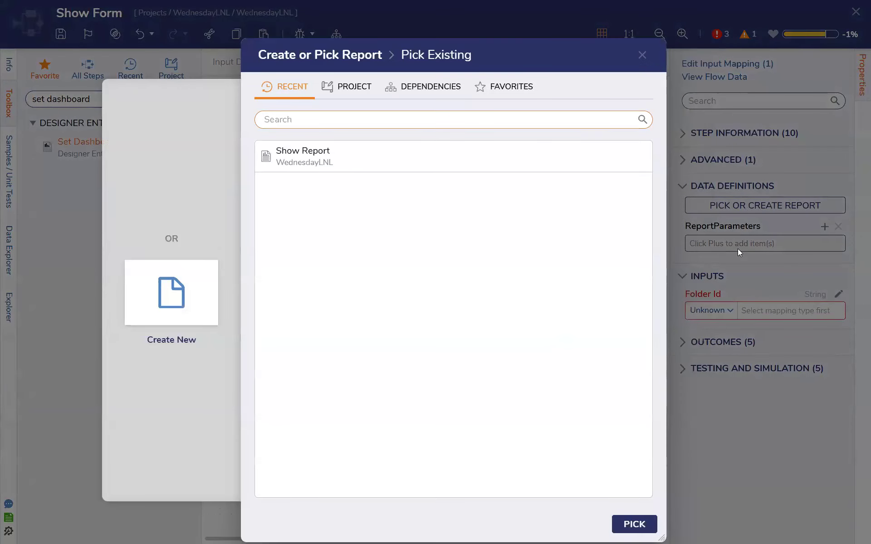
click(381, 156)
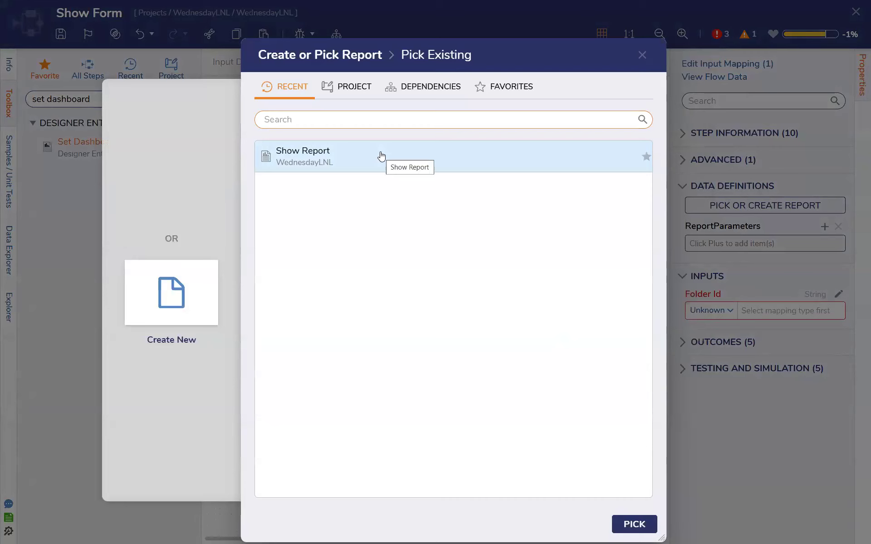
click(381, 156)
click(634, 525)
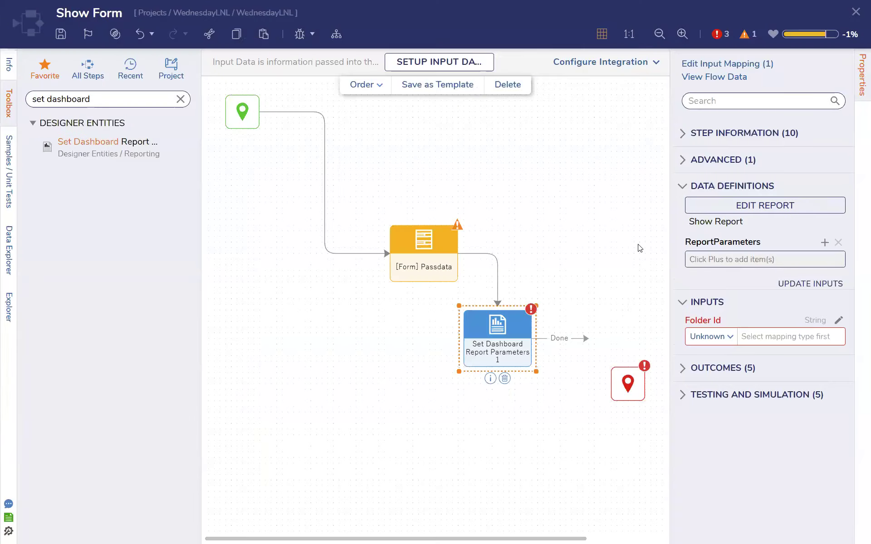
click(528, 325)
click(825, 242)
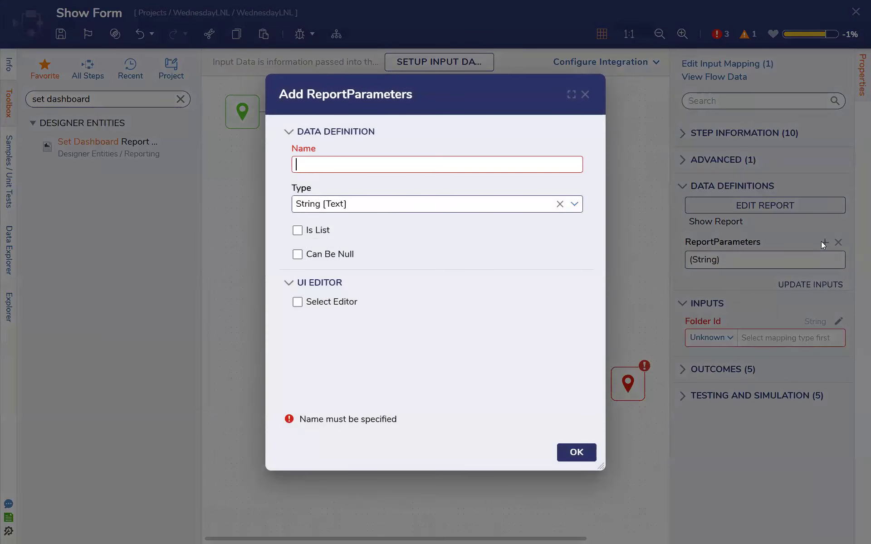
click(479, 158)
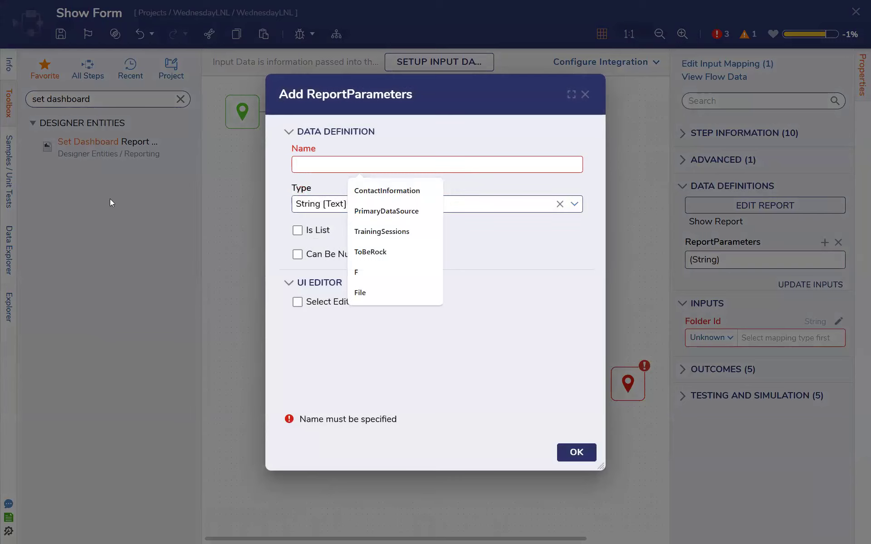
key(Escape)
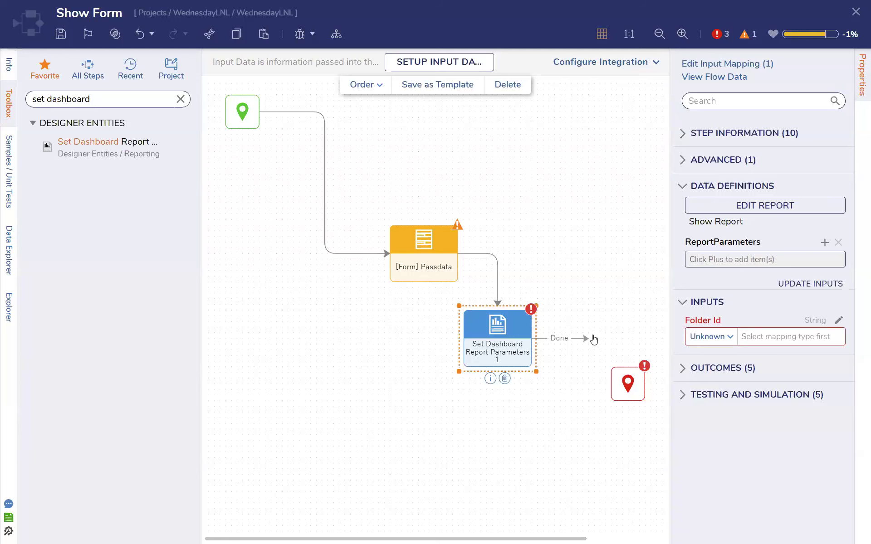
Loop the report parameters step's Done outcome back to Passdata and map Passdata's Filter input to the Filter flow data
drag(585, 339, 424, 277)
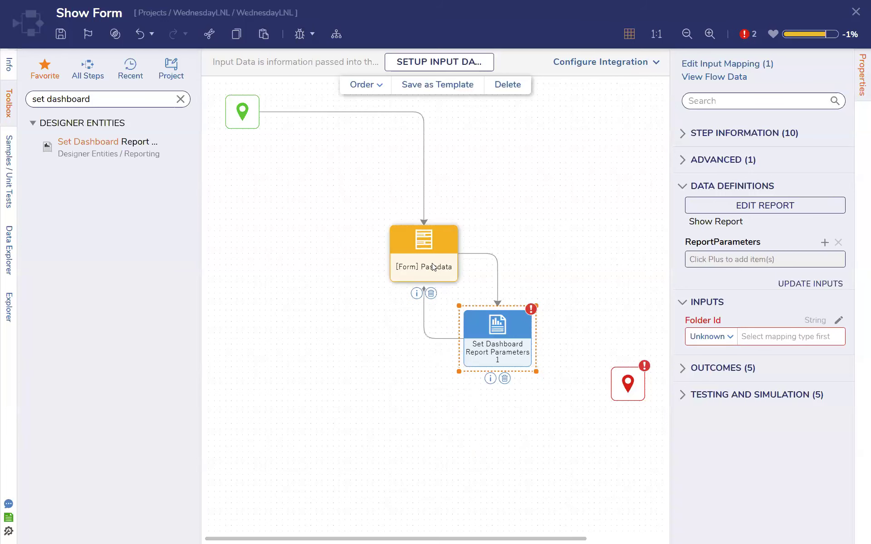
click(730, 317)
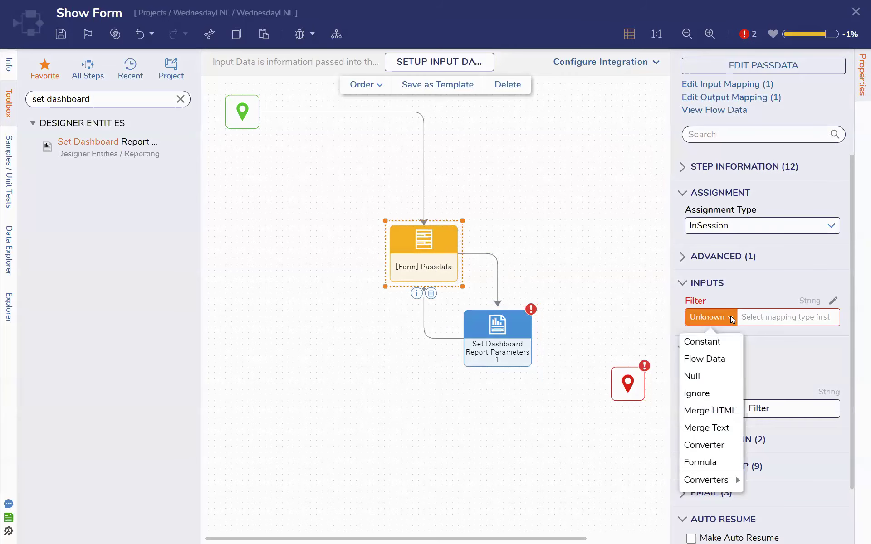
click(714, 358)
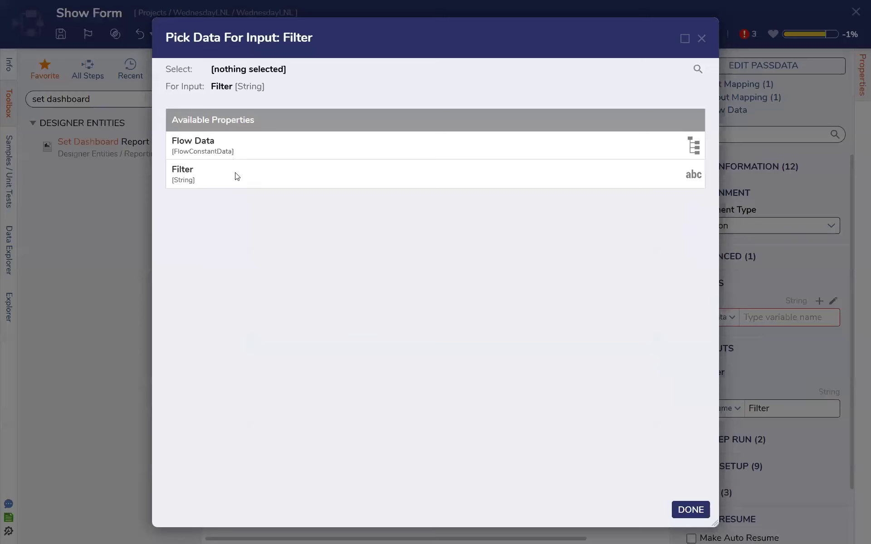
click(235, 176)
click(691, 509)
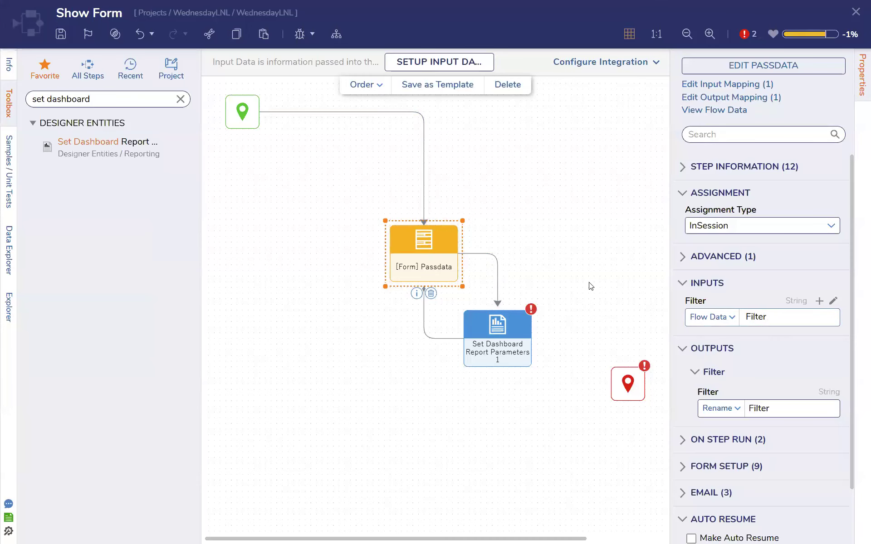
Save the Show Form flow and close its designer
click(565, 293)
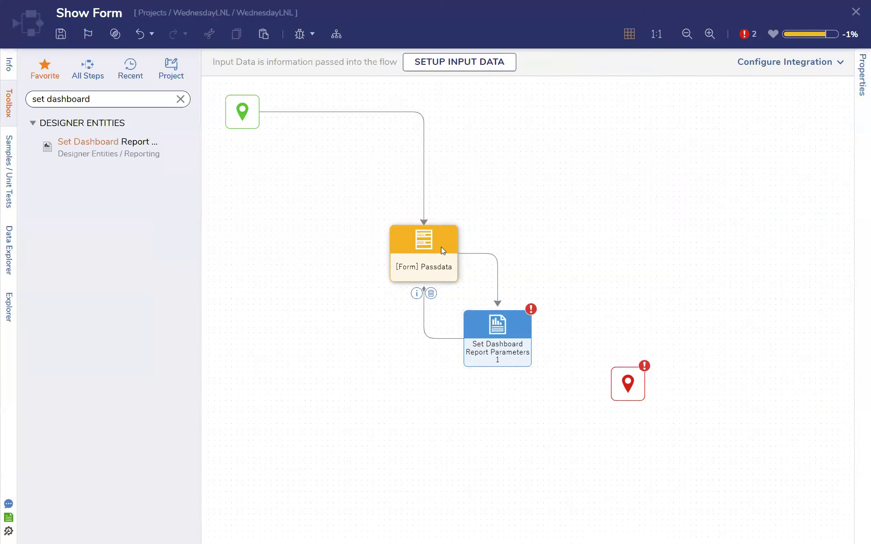
click(68, 36)
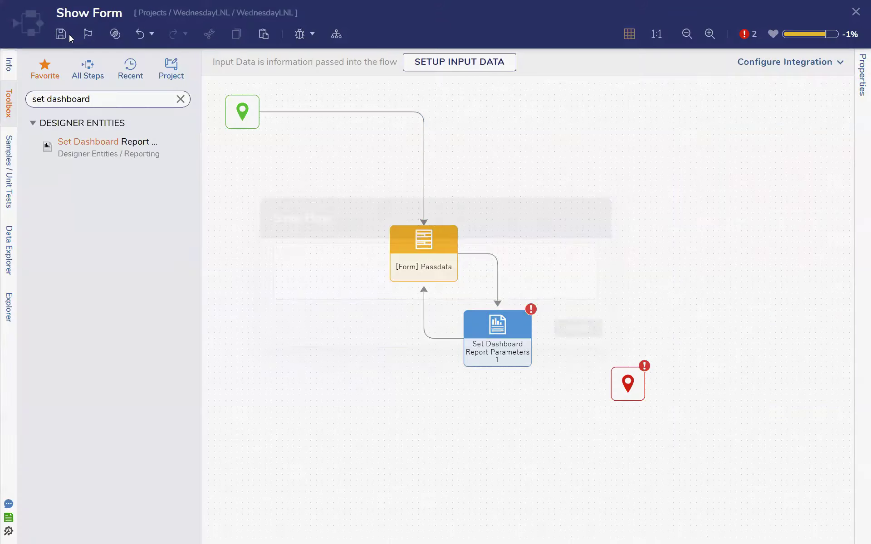
click(577, 327)
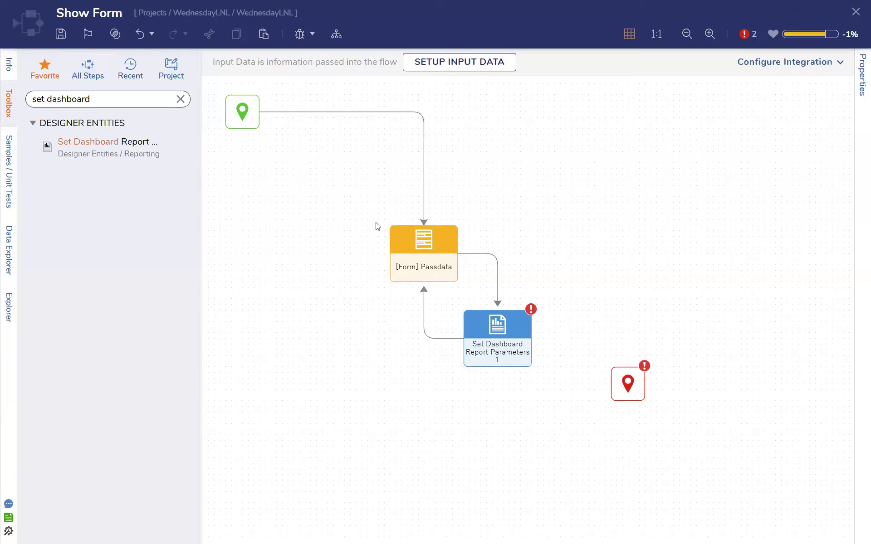
click(62, 34)
click(575, 332)
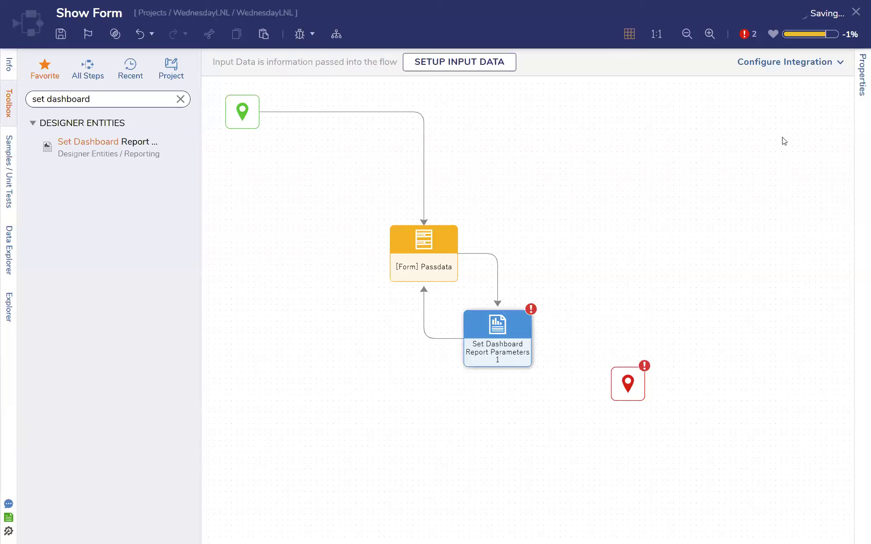
click(855, 12)
Open the page's Show Report for editing and add a User Type Equals field filter
click(424, 311)
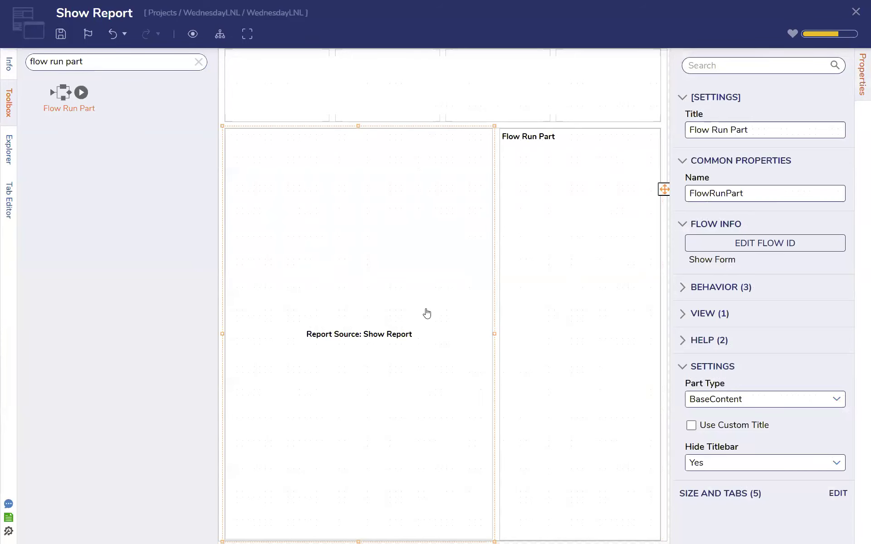
click(787, 248)
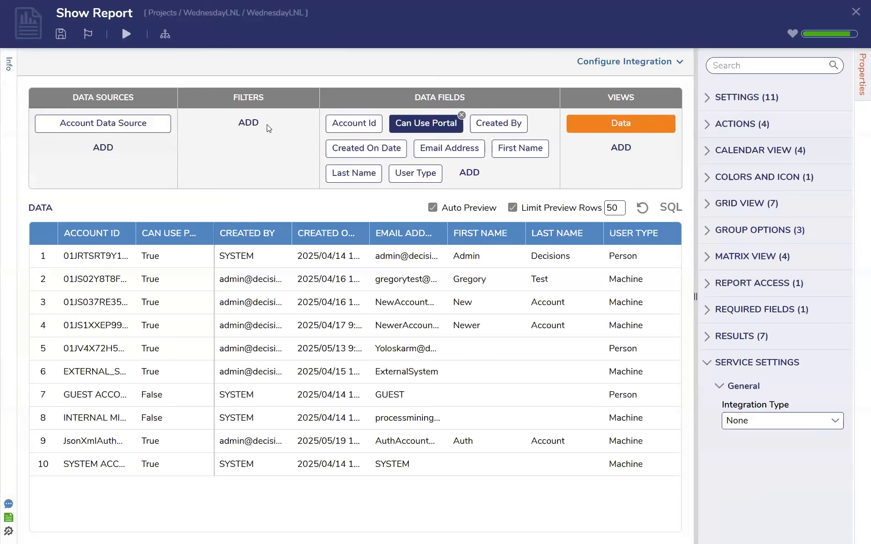
click(249, 123)
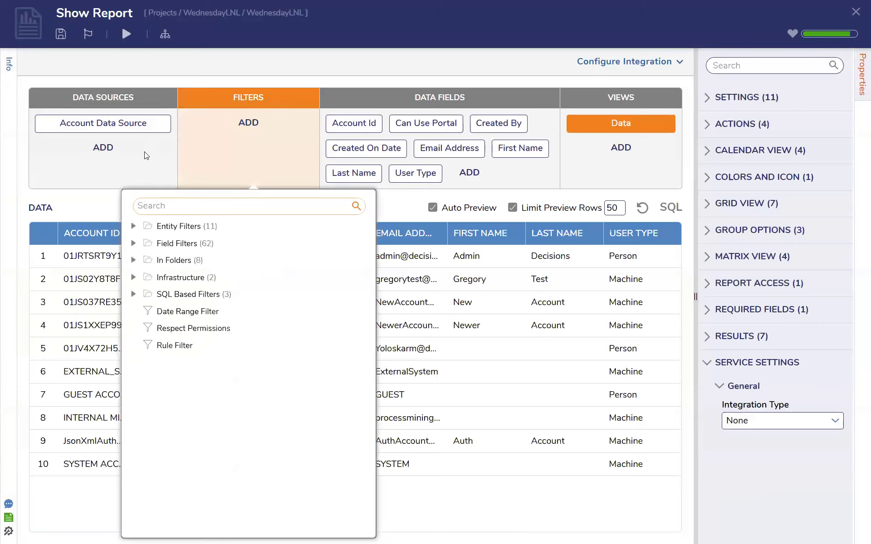
click(133, 226)
click(134, 227)
click(135, 244)
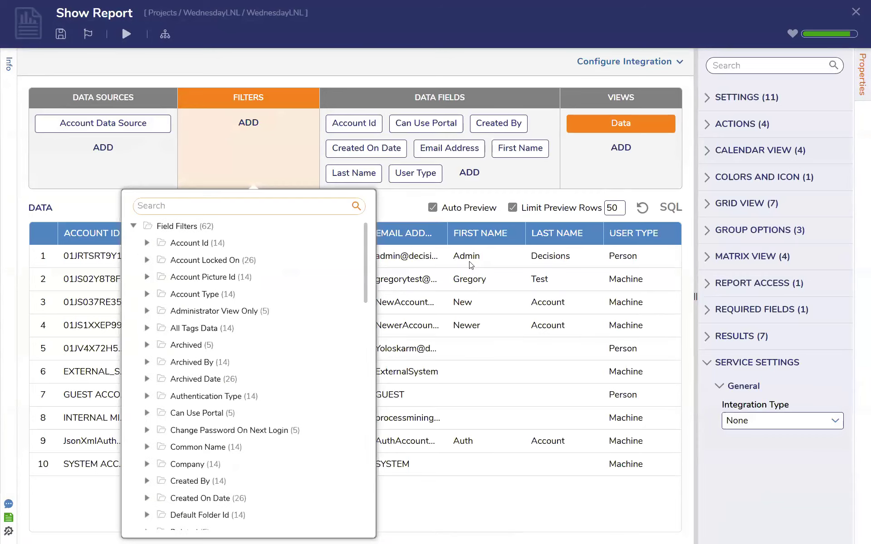
scroll(198, 289, down, 7)
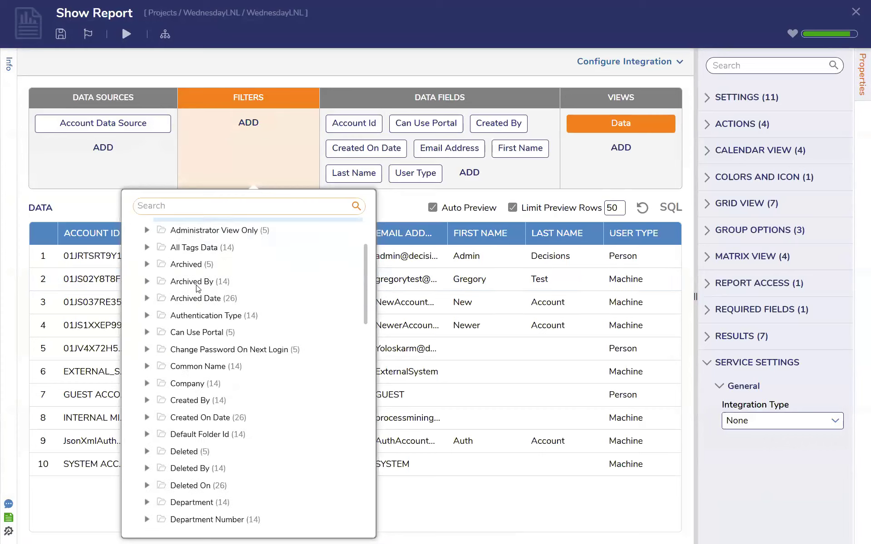
scroll(198, 289, down, 10)
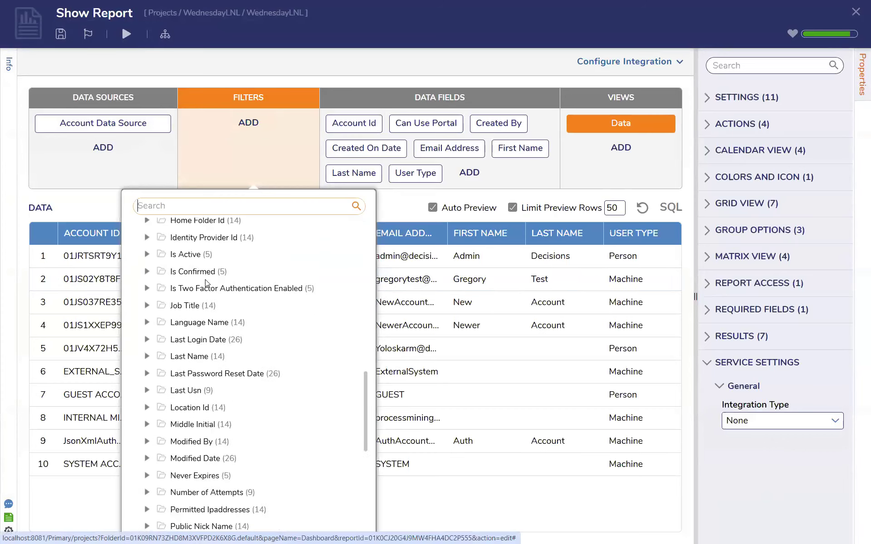
click(148, 430)
scroll(150, 433, down, 5)
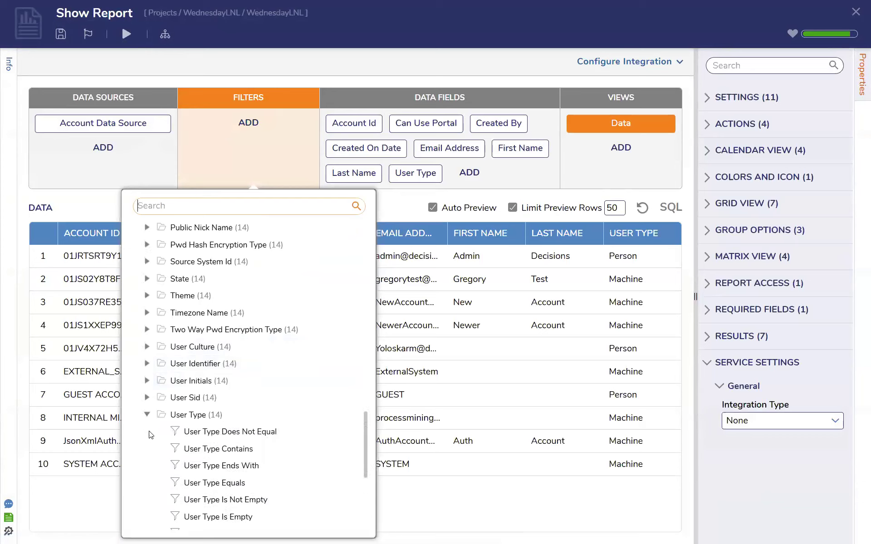
click(232, 352)
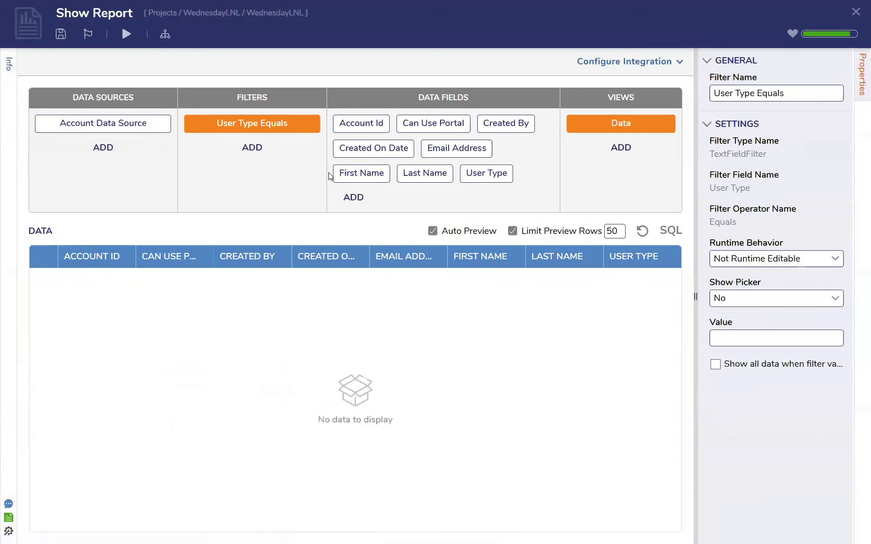
Set the filter's runtime behavior to Get Values From Other Reports and rename the filter Type
click(835, 258)
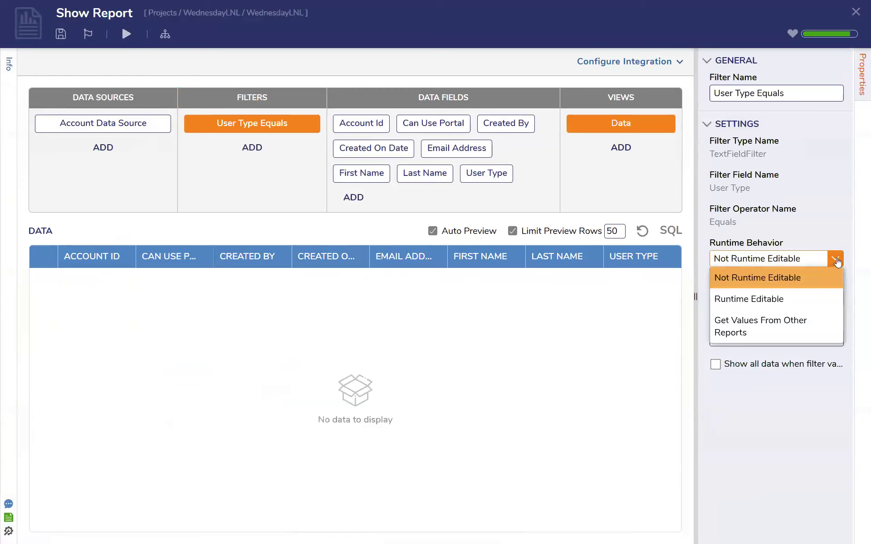
click(821, 279)
click(786, 338)
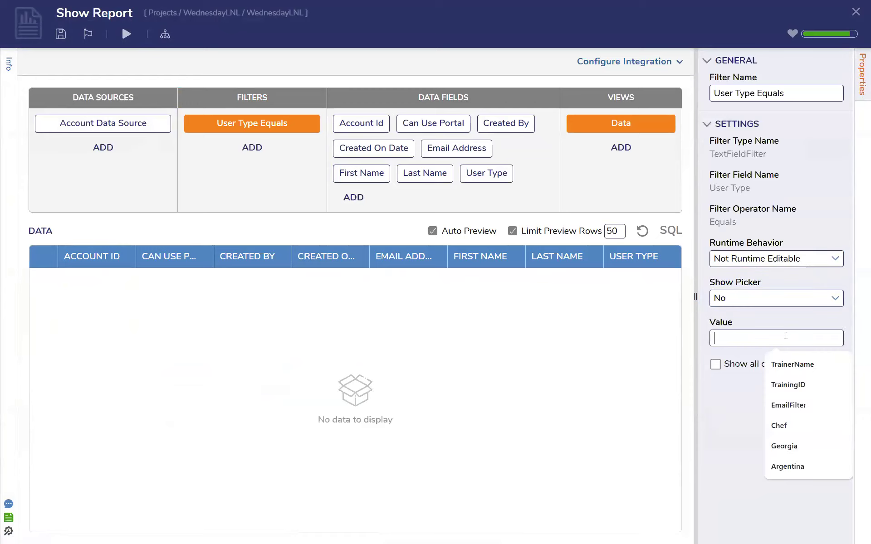
click(832, 260)
click(750, 331)
click(757, 336)
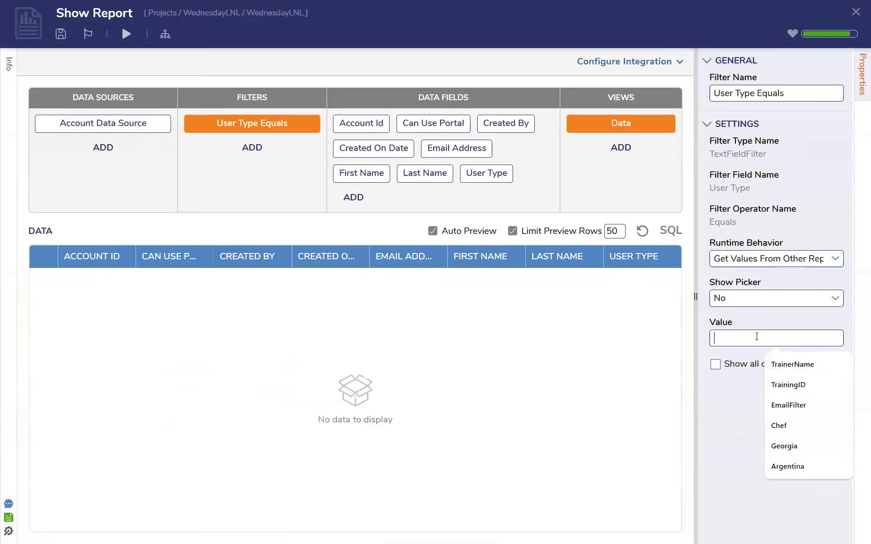
click(274, 130)
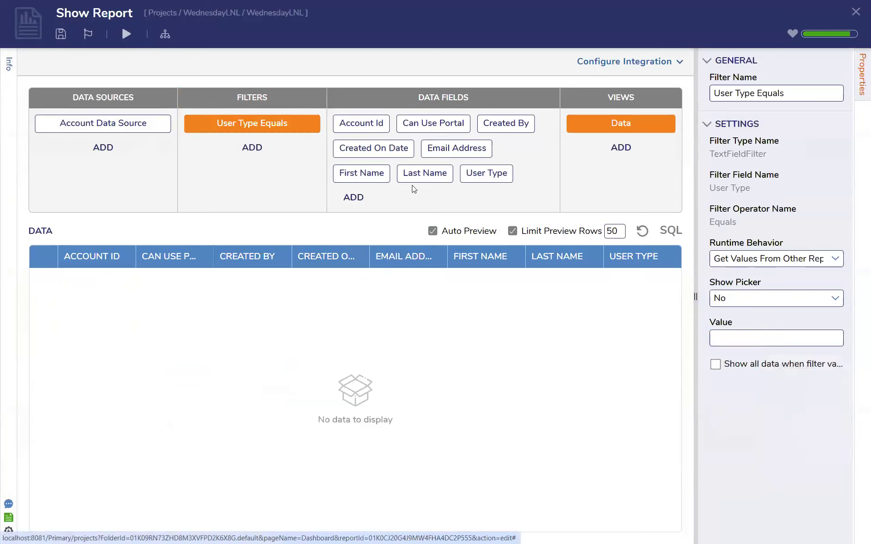
triple_click(757, 96)
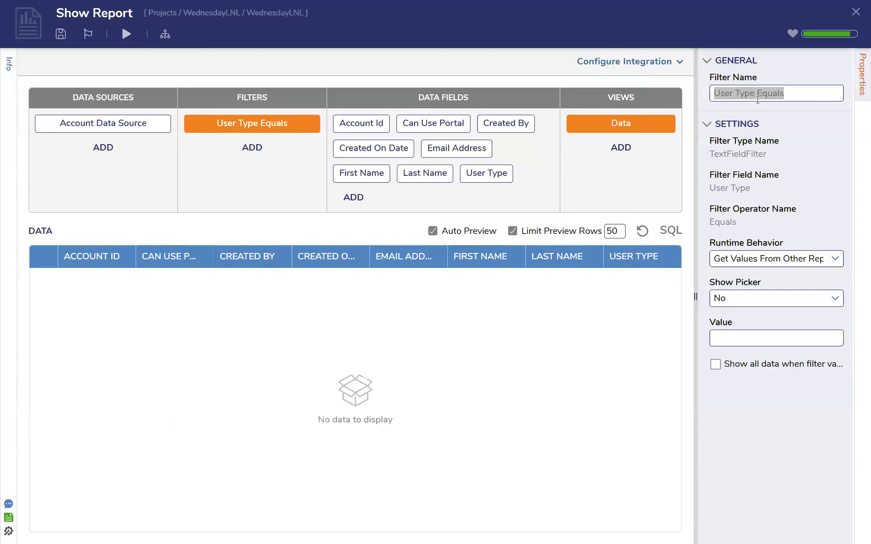
text(ype)
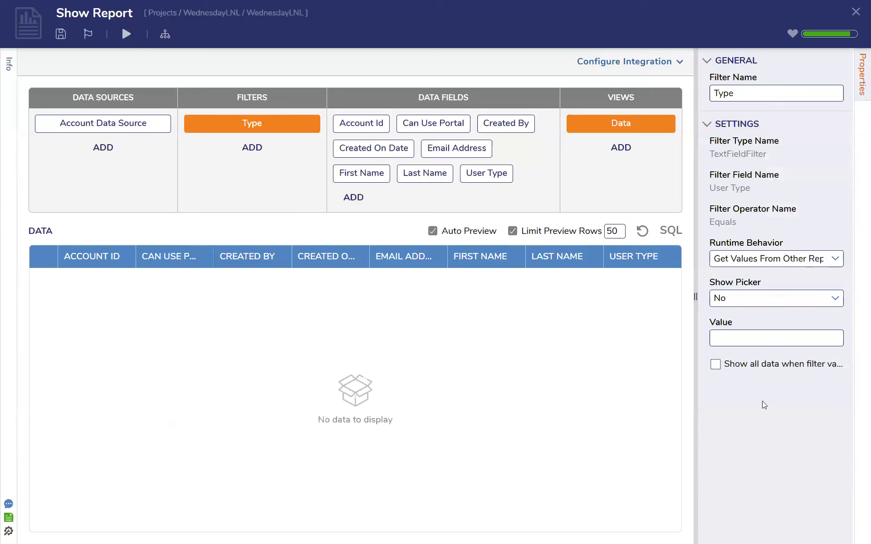
Save the Show Report report without notes and close its designer
click(61, 35)
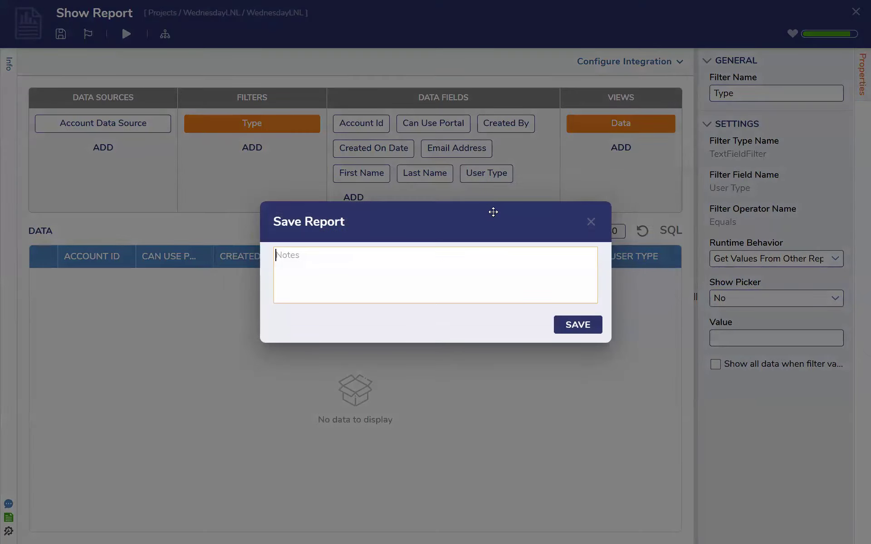
click(590, 328)
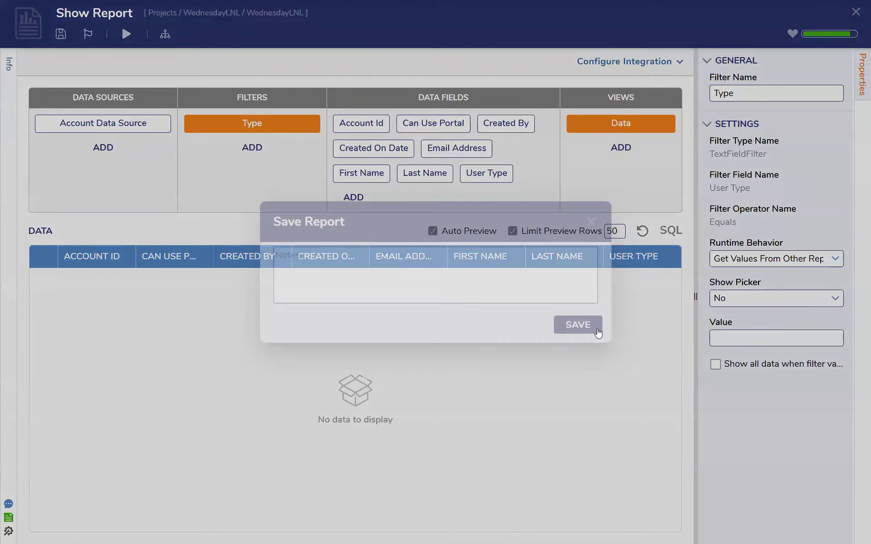
click(856, 12)
In the Show Form flow, add a String report parameter named Type to the Set Dashboard Report Parameters step and map it to Filter flow data
click(597, 267)
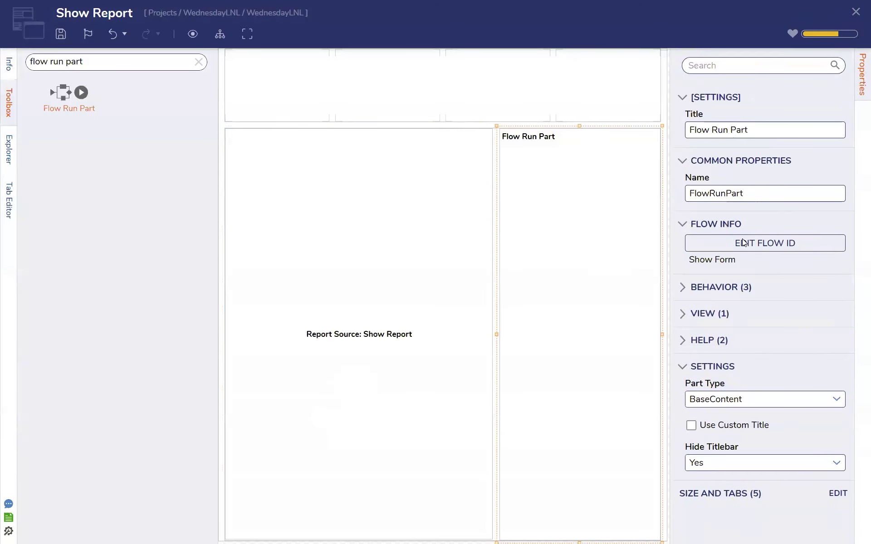
click(747, 250)
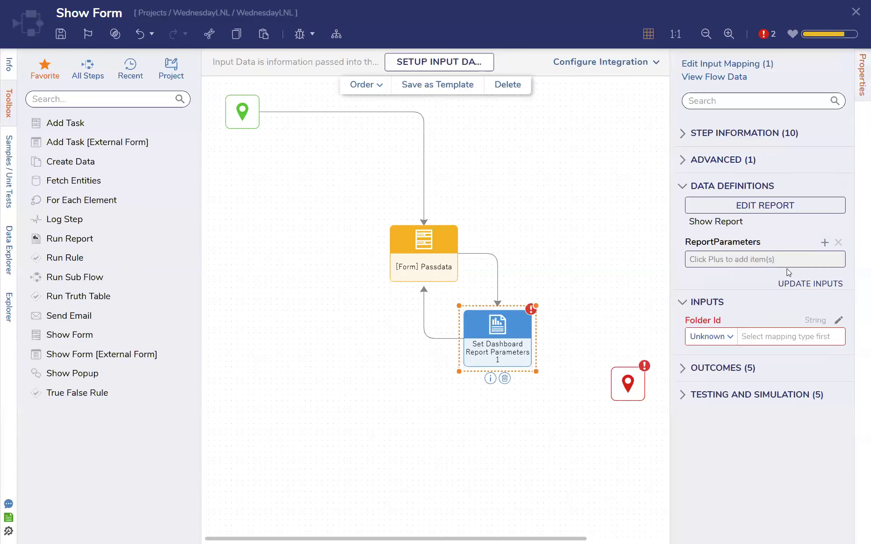
click(825, 242)
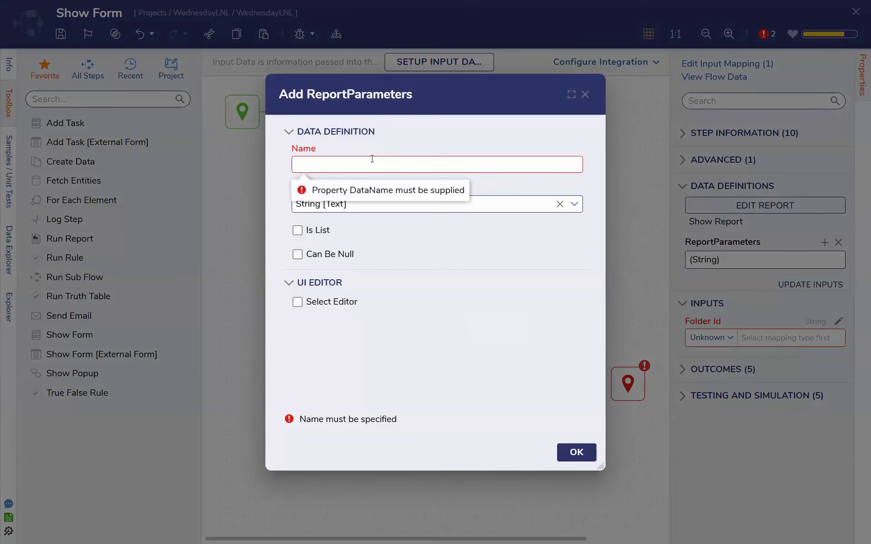
text(Type)
click(574, 461)
click(728, 380)
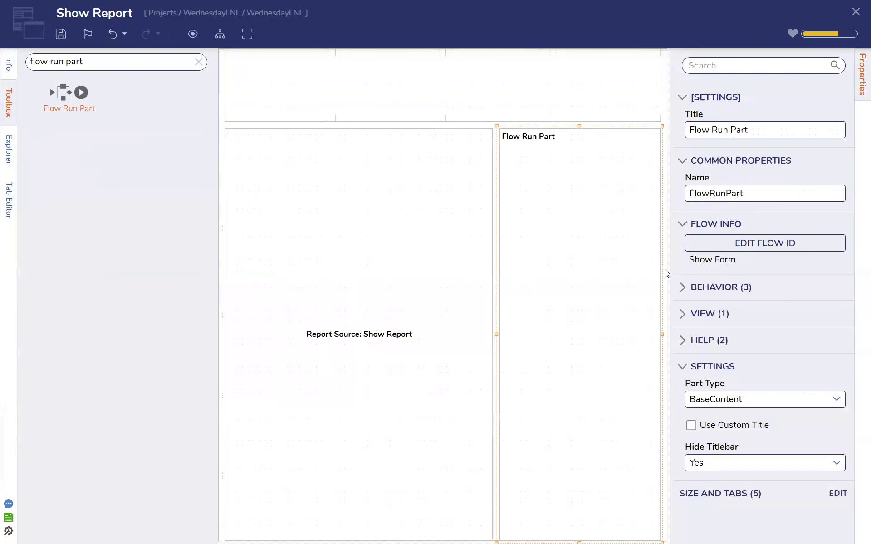
Leave the flow and page designers and copy the ID of the folder under Public Folders
click(855, 12)
click(595, 336)
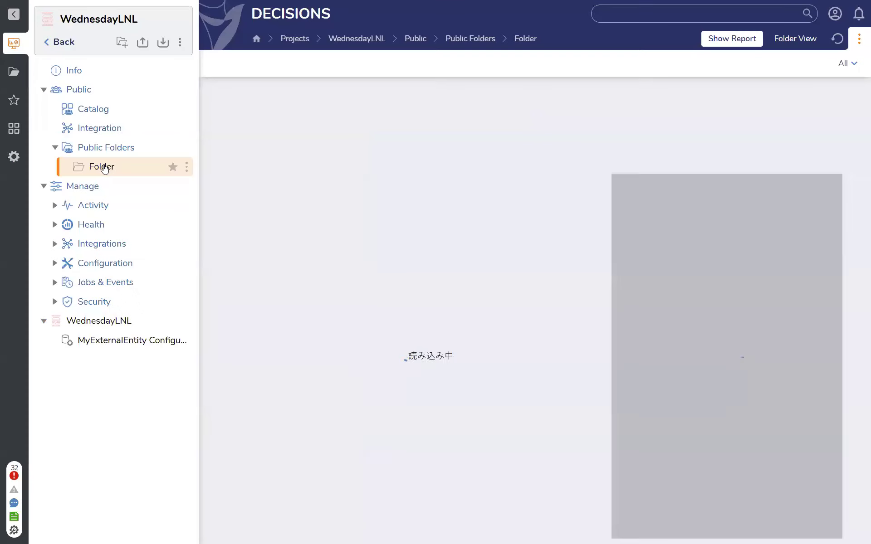
click(187, 167)
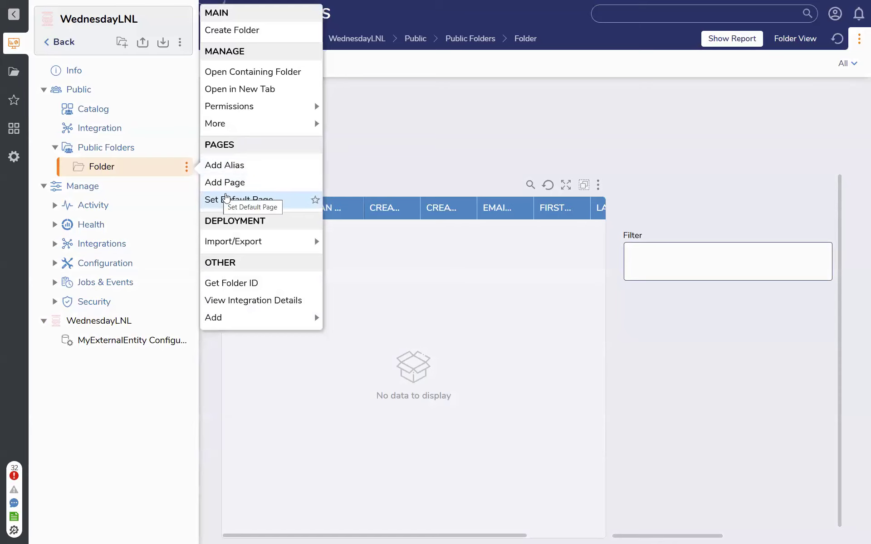
click(245, 283)
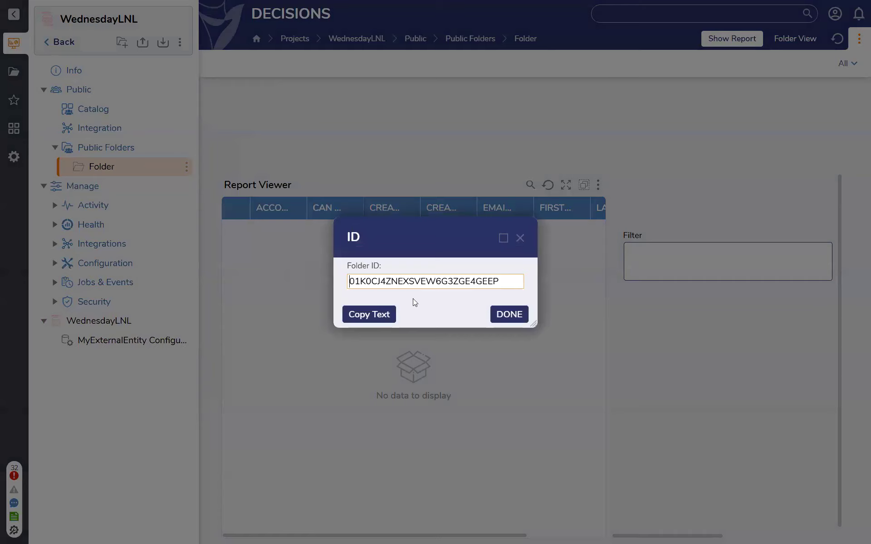
click(520, 238)
Reopen the page's Show Form flow and set the report parameters step's Folder Id input to a constant holding the copied folder ID
right_click(787, 266)
click(765, 394)
click(400, 192)
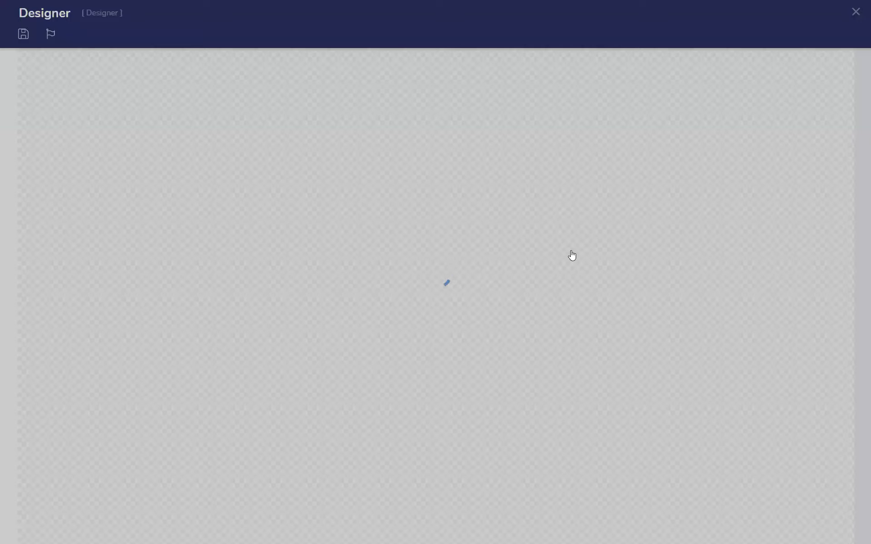
click(824, 165)
click(766, 236)
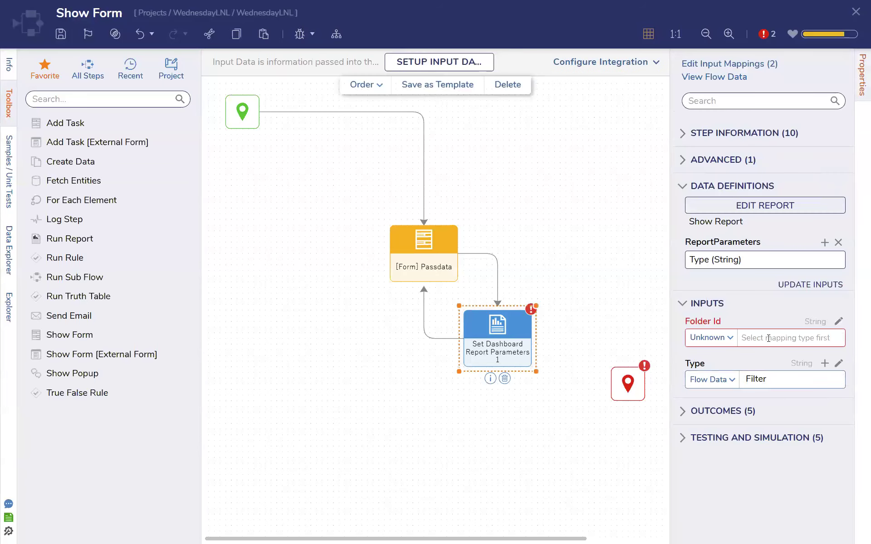
click(717, 341)
click(775, 361)
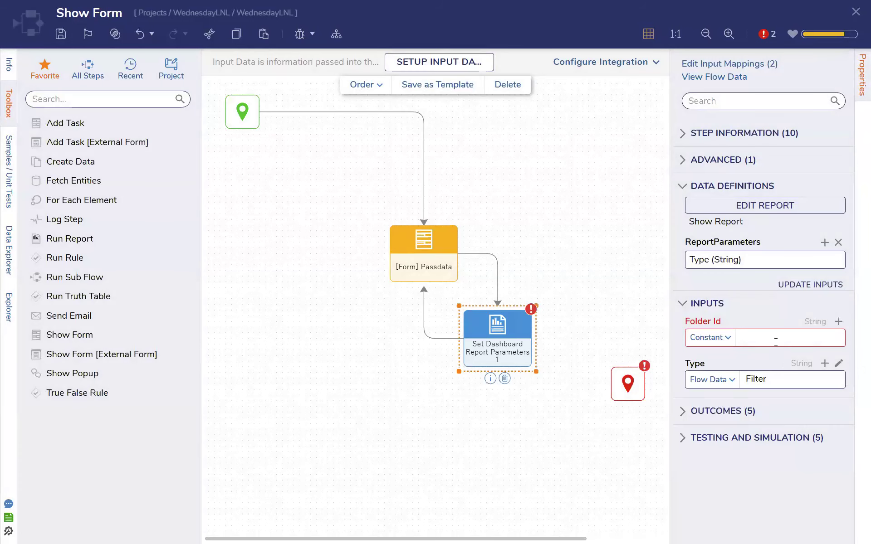
click(776, 340)
click(579, 301)
Save the Show Form flow with the mapped Folder Id and close its designer
click(60, 34)
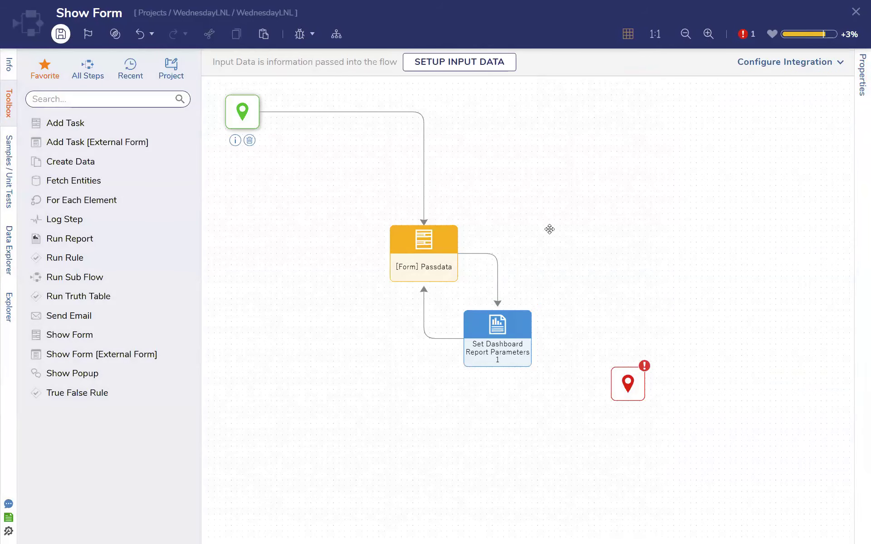
click(578, 327)
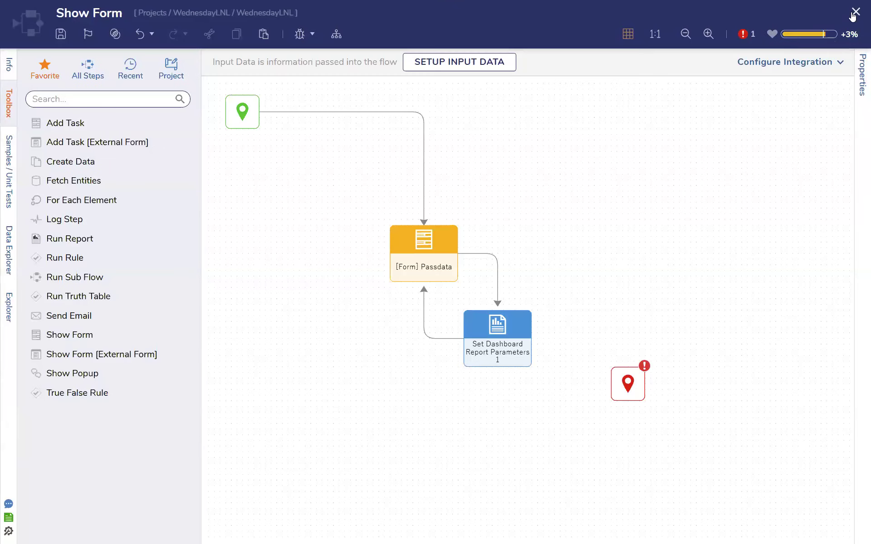
click(856, 12)
Save the Show Report page, accept its refresh, close the page designer and save the page data
click(61, 33)
click(577, 328)
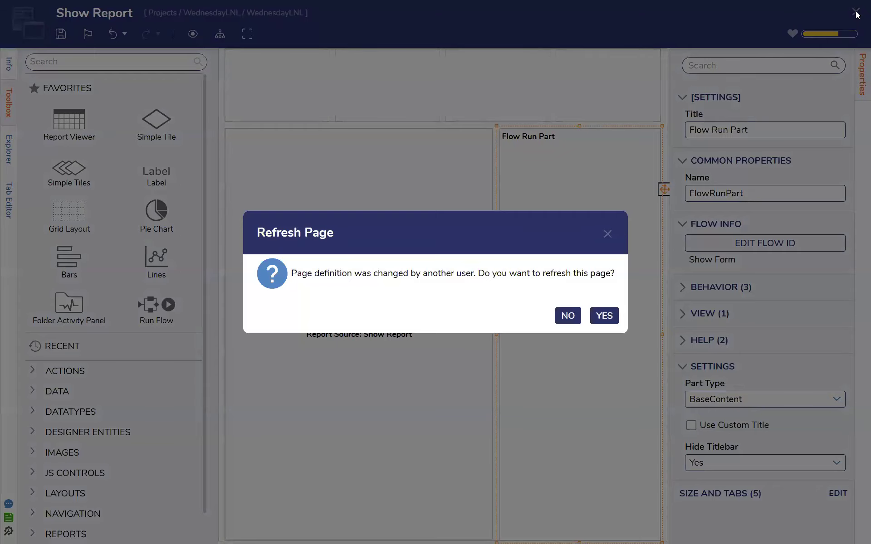
click(604, 315)
click(856, 12)
click(598, 451)
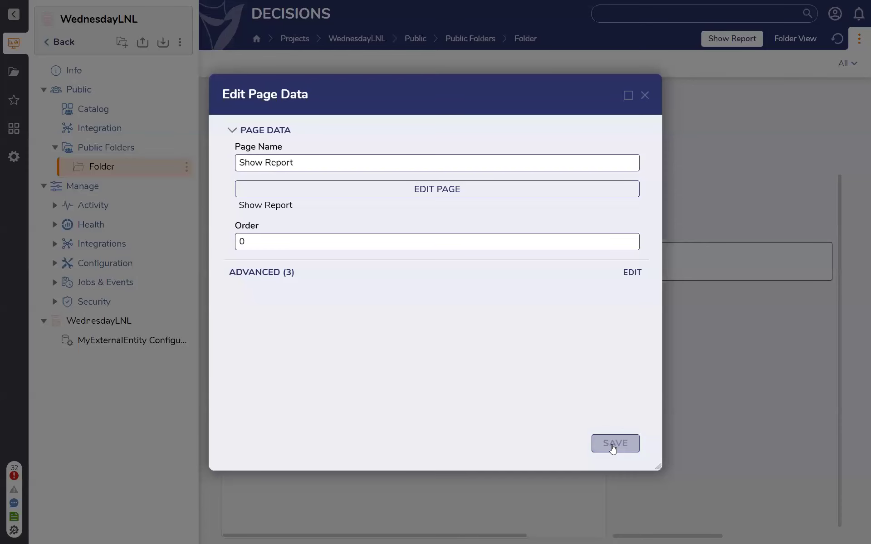
Test the page by submitting Person as the Filter value and review the flow run error's details
click(669, 264)
text(Person)
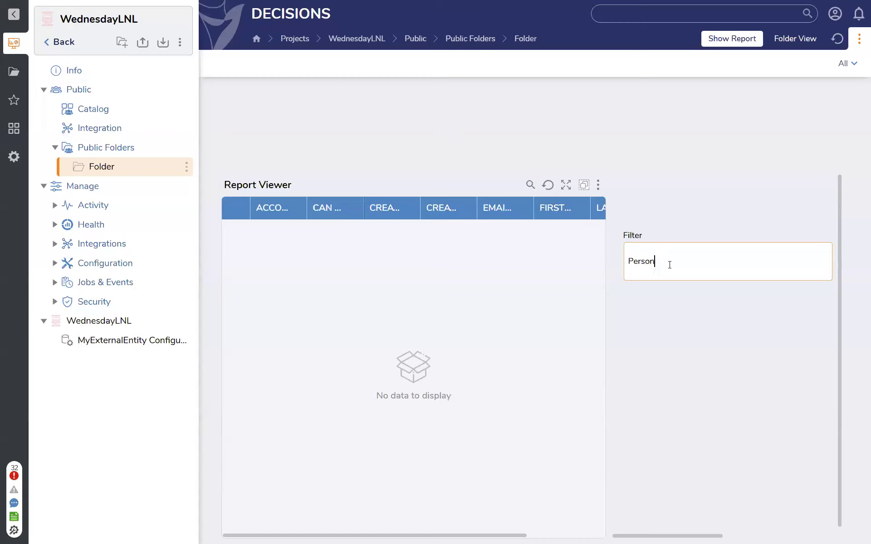
drag(715, 532, 817, 530)
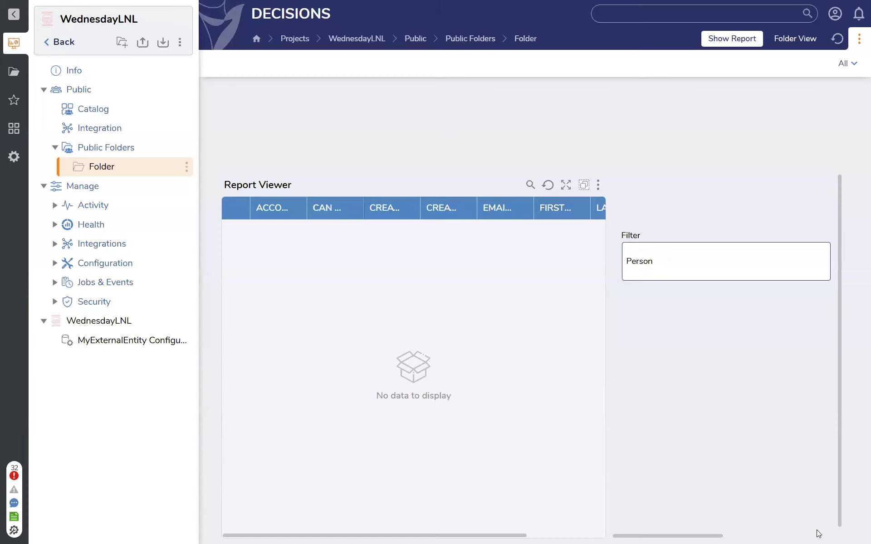
drag(716, 530, 818, 531)
click(819, 523)
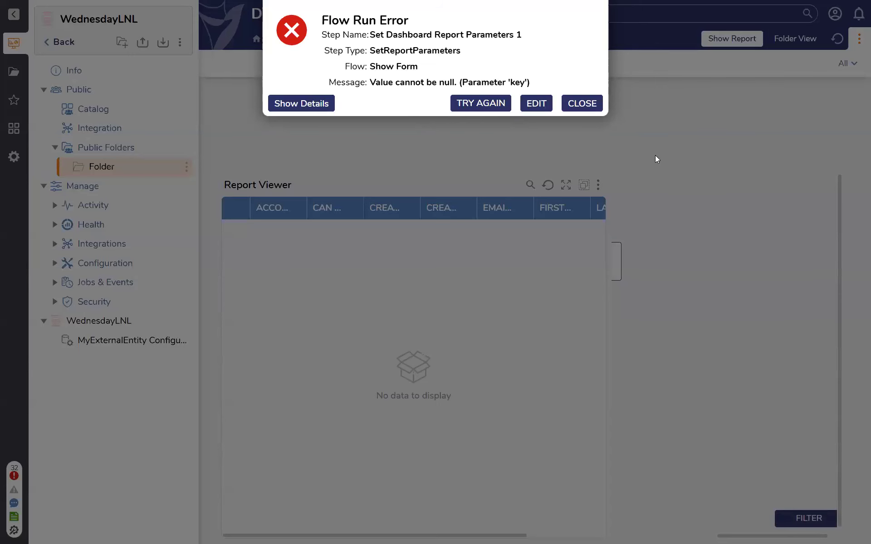
click(322, 107)
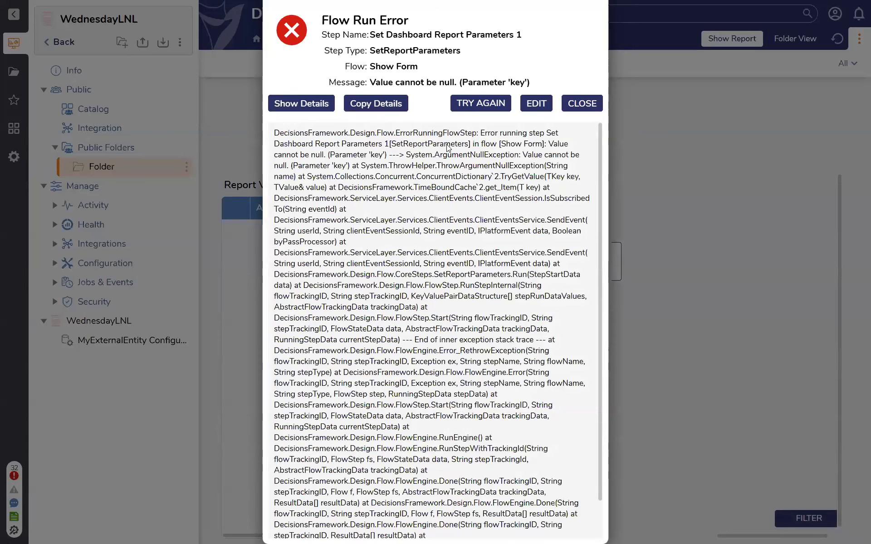
click(585, 105)
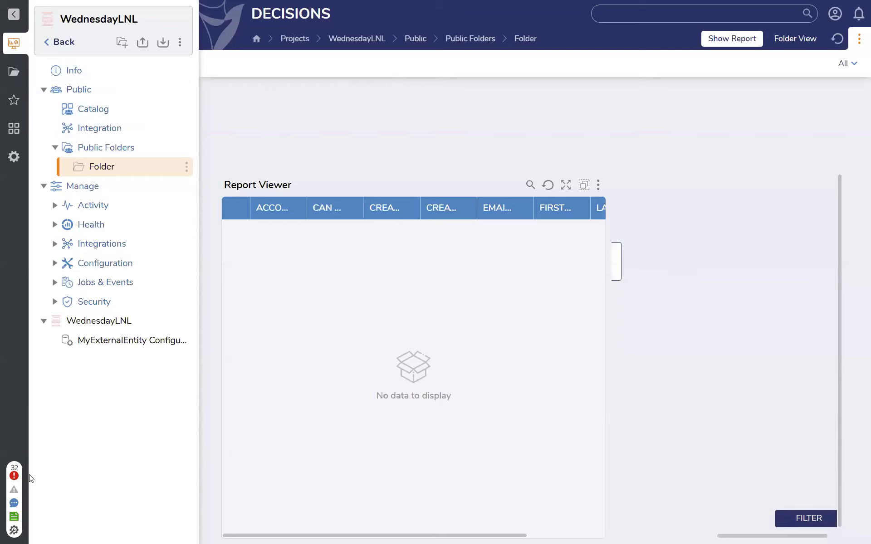
Open the Global Debugger, turn it on and return to the Show Report page
click(13, 531)
click(55, 515)
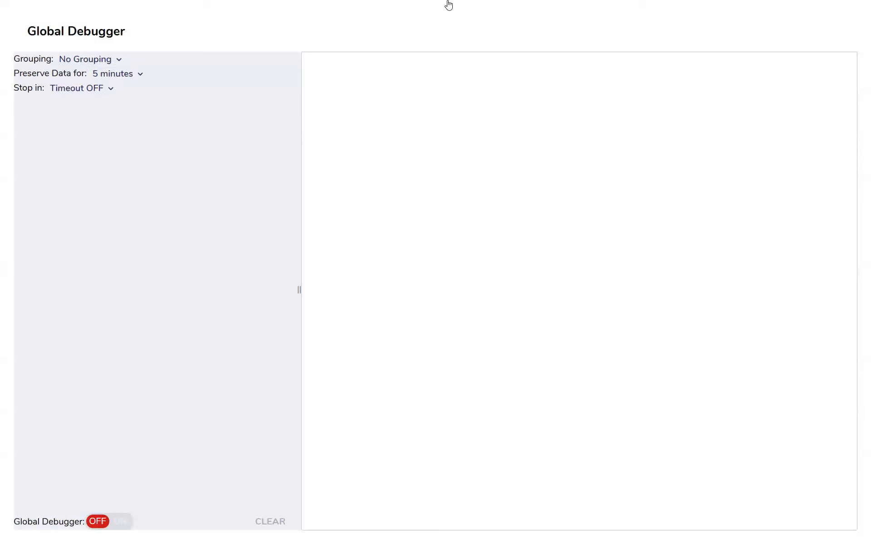
click(317, 9)
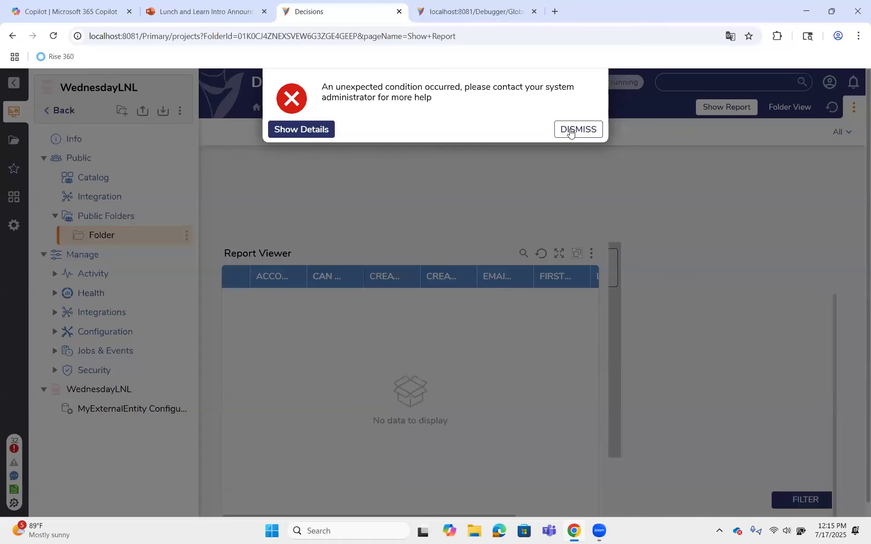
Review the Show Report page's error details, dismiss the error and resubmit the form with Person as the Filter value
click(301, 130)
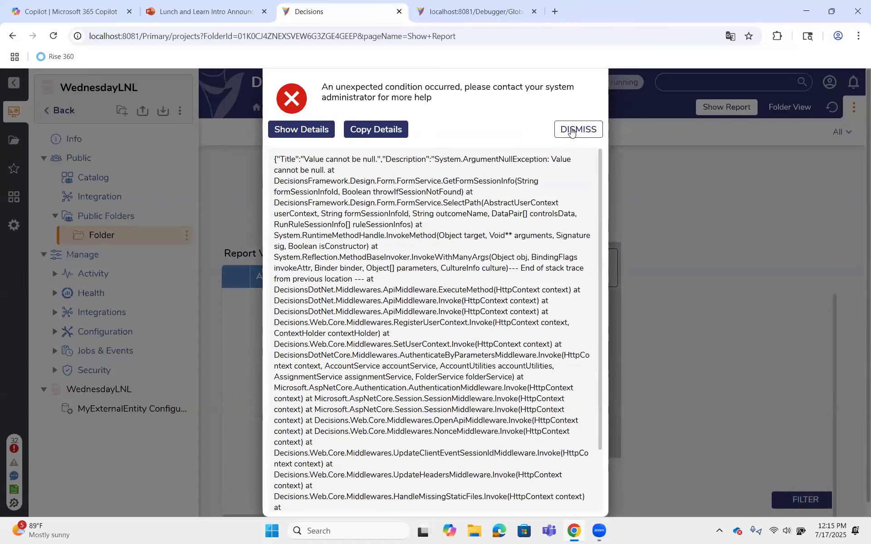
click(571, 131)
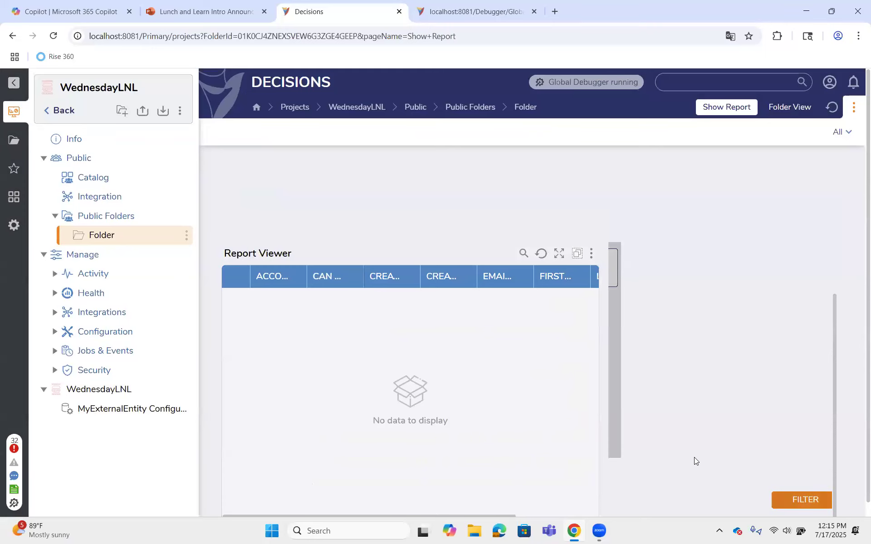
click(801, 500)
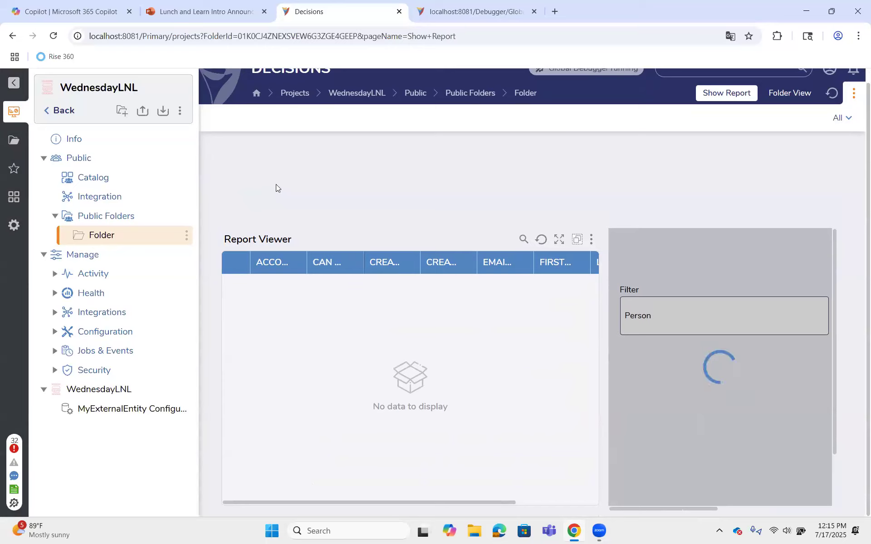
Reload the Show Report page, clear the Global Debugger's recorded entries and return to the page
click(53, 36)
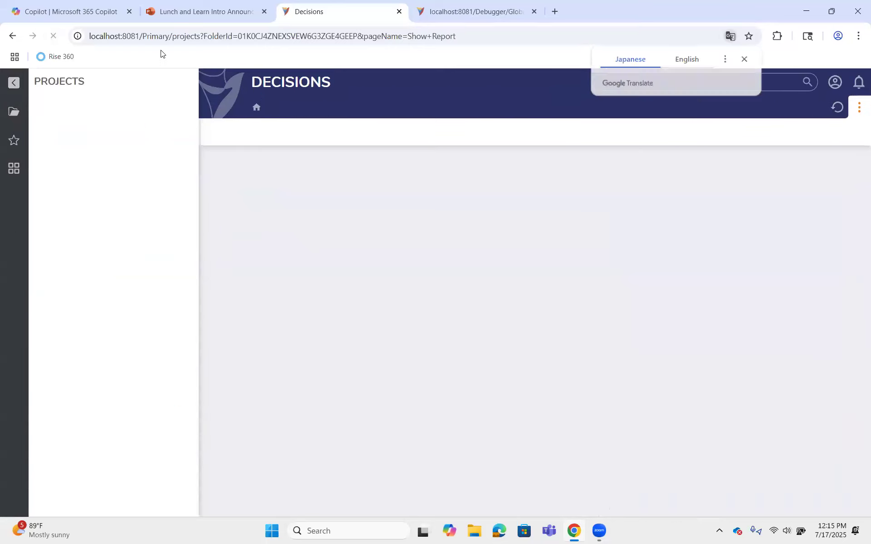
click(474, 11)
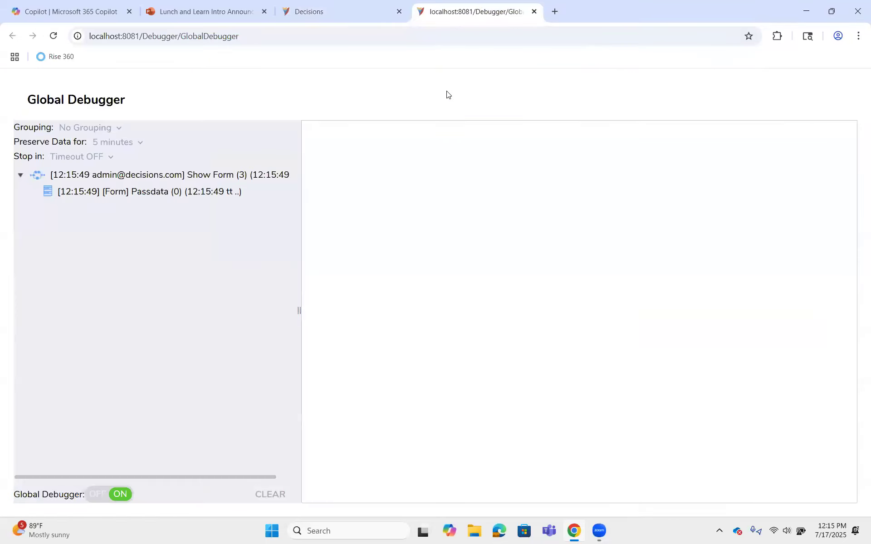
click(280, 499)
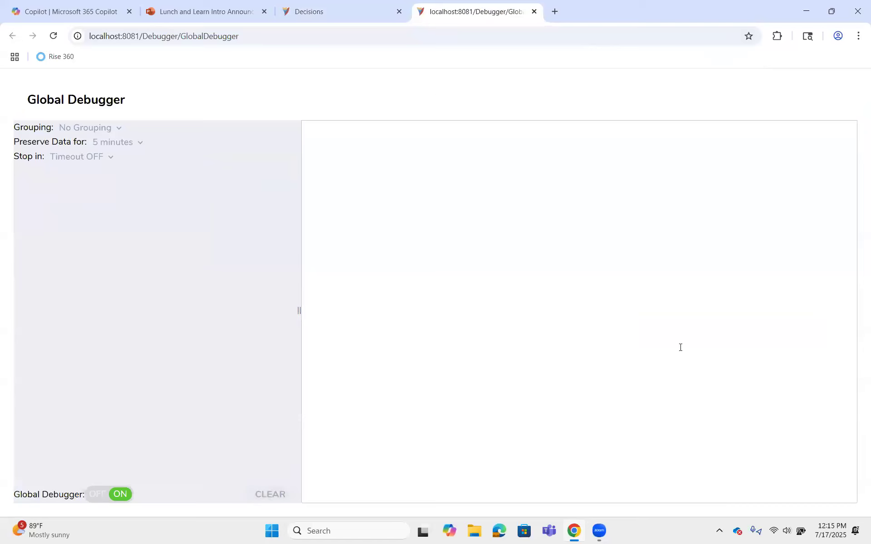
key(ctrl+shift+Tab)
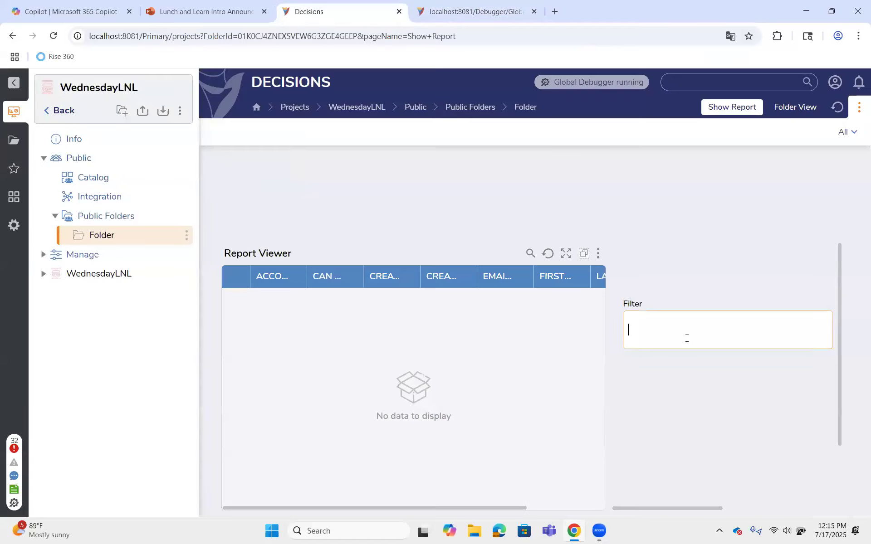
Test the page by submitting Person as the Filter value and check the report's user type column
text(Person)
drag(670, 507, 766, 509)
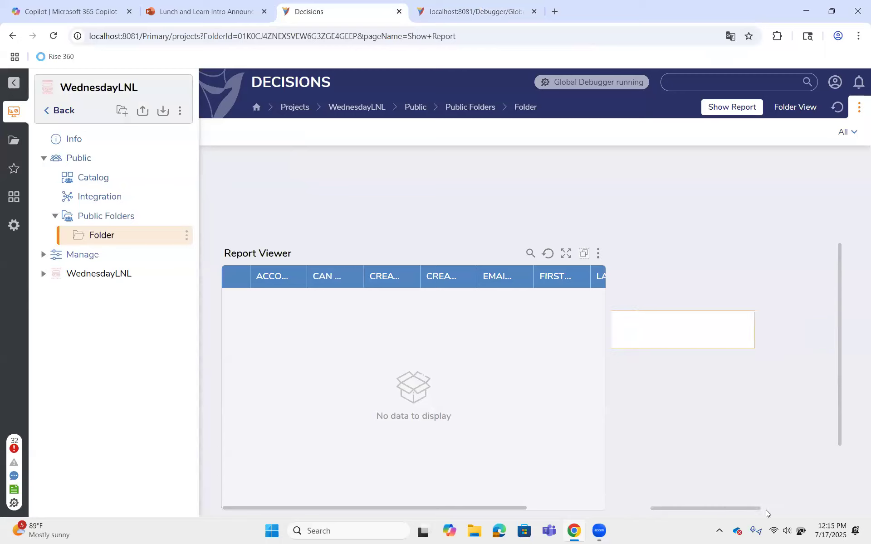
click(808, 486)
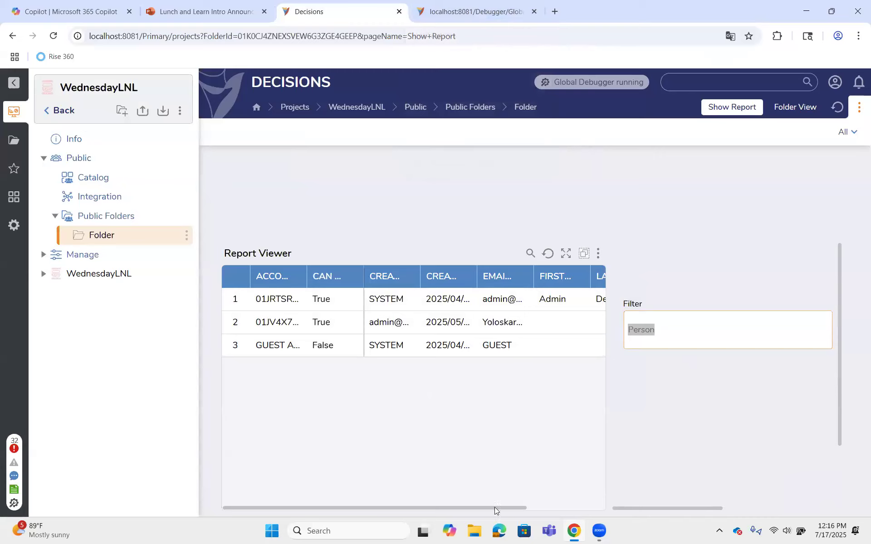
drag(526, 508, 615, 486)
click(667, 329)
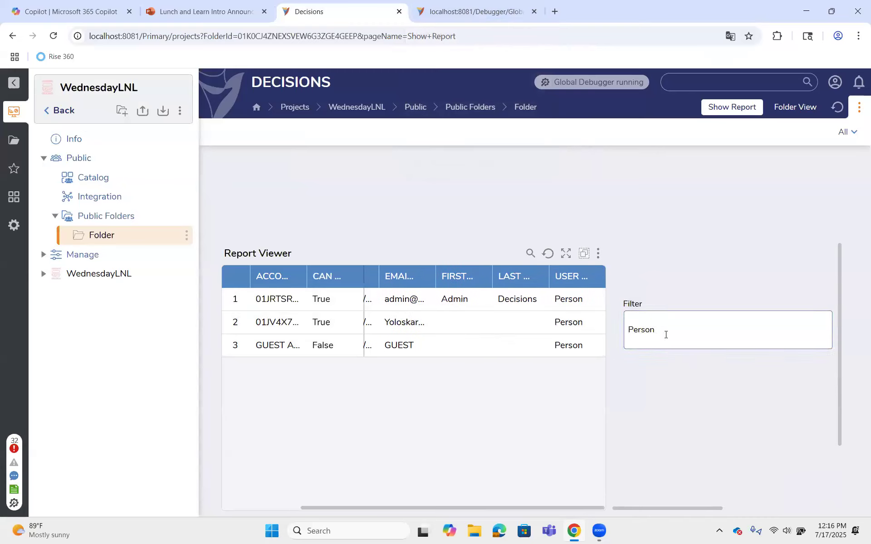
double_click(666, 335)
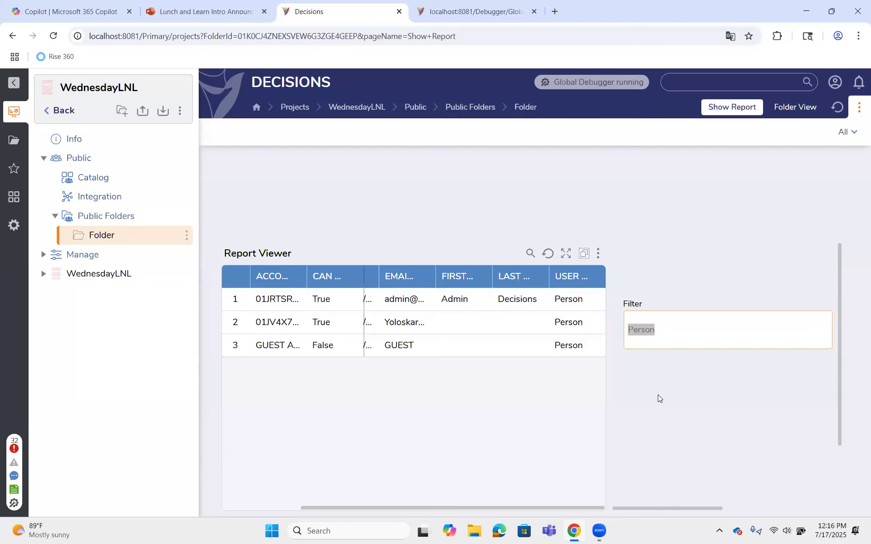
scroll(658, 398, down, 2)
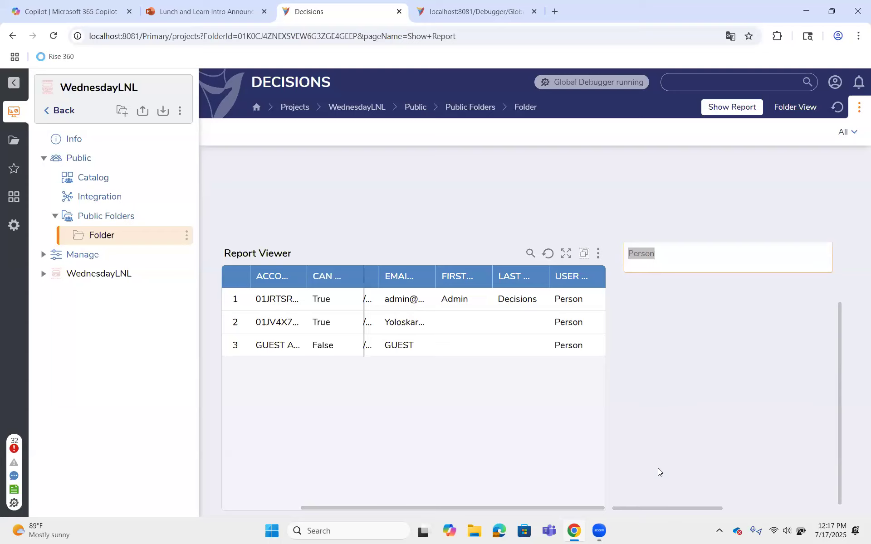
click(749, 504)
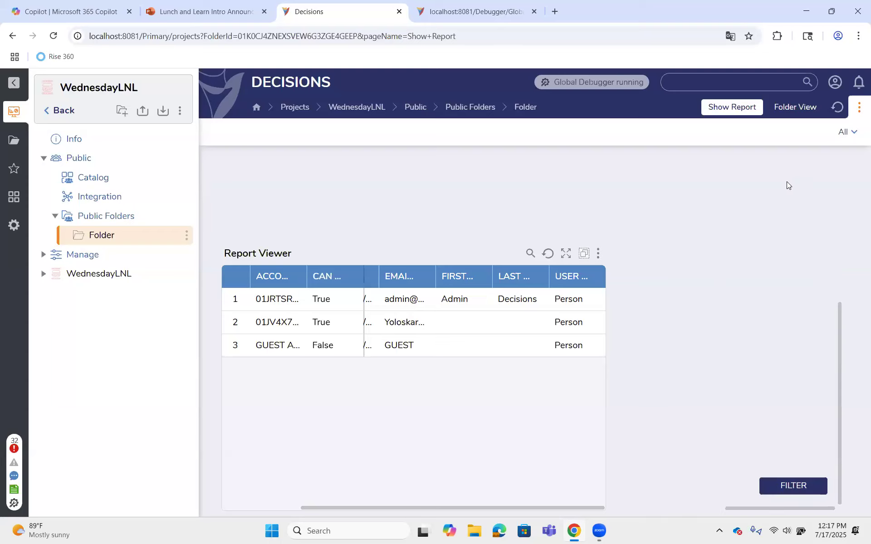
Turn off the Global Debugger and return to the Show Report page
click(846, 132)
click(478, 13)
click(113, 495)
click(329, 14)
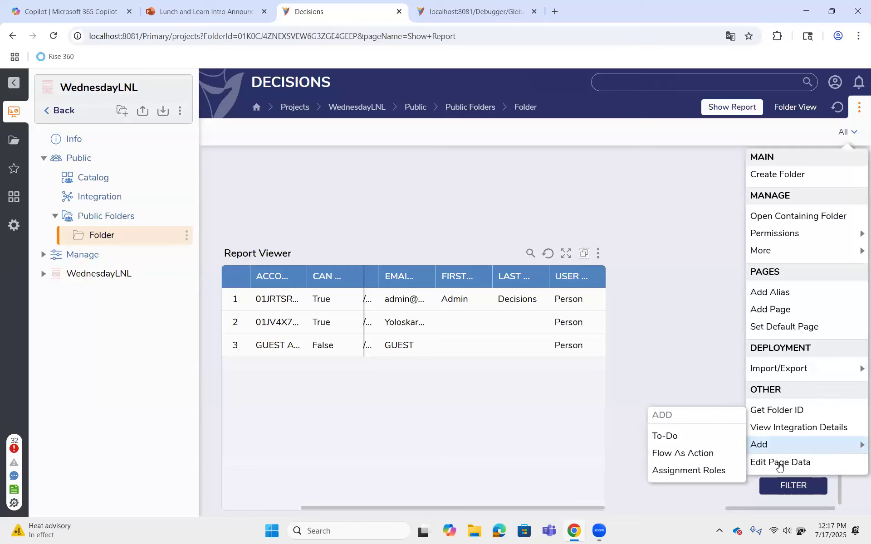
Open the Show Report page for editing and open the Show Form flow used by its Flow Run Part
click(779, 463)
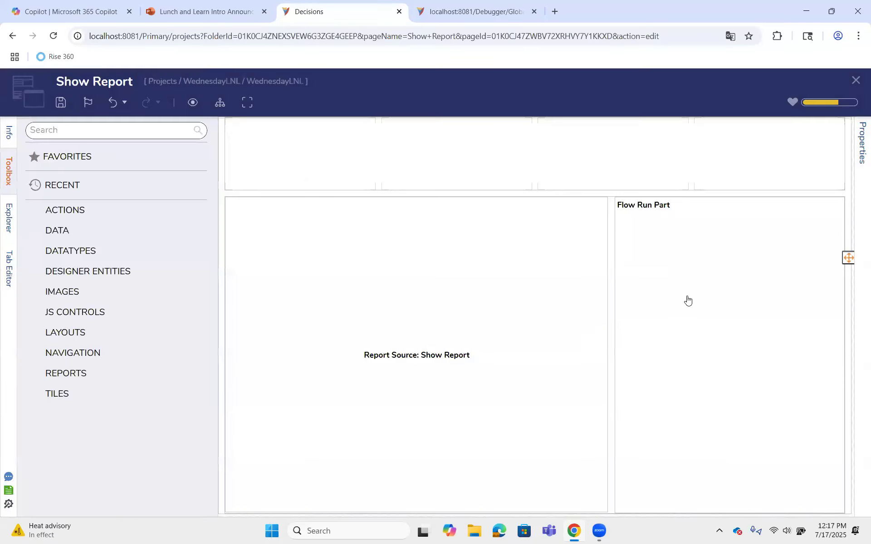
click(686, 297)
click(758, 312)
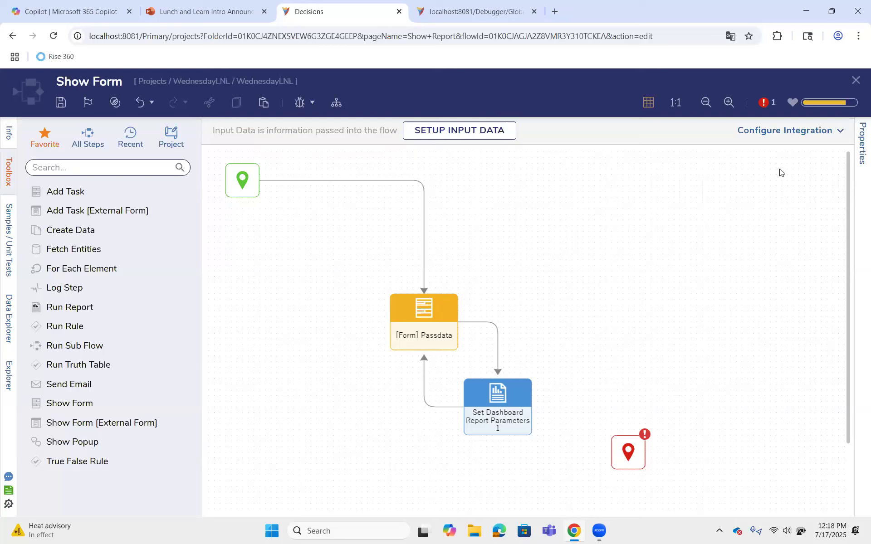
Place a Get Page Variable step in an empty area of the Show Form flow and close the flow designer
click(112, 169)
text(page)
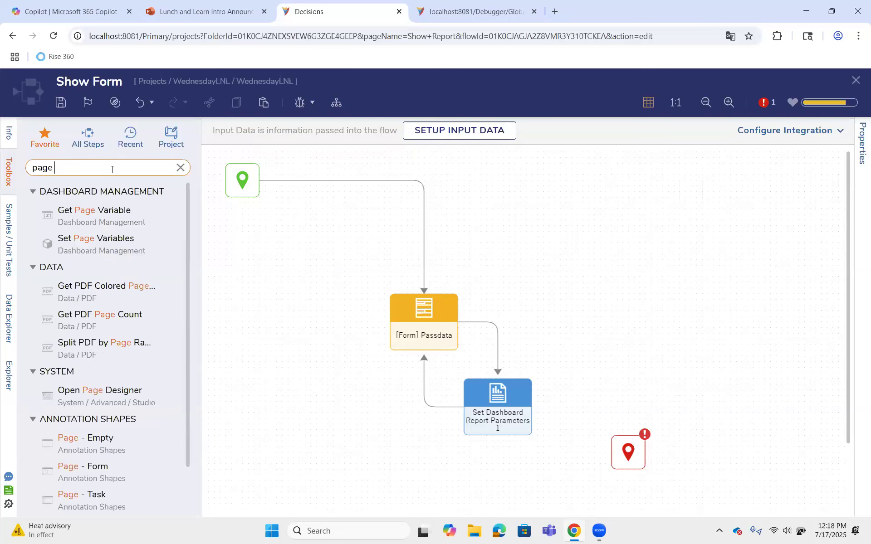
drag(86, 213, 578, 238)
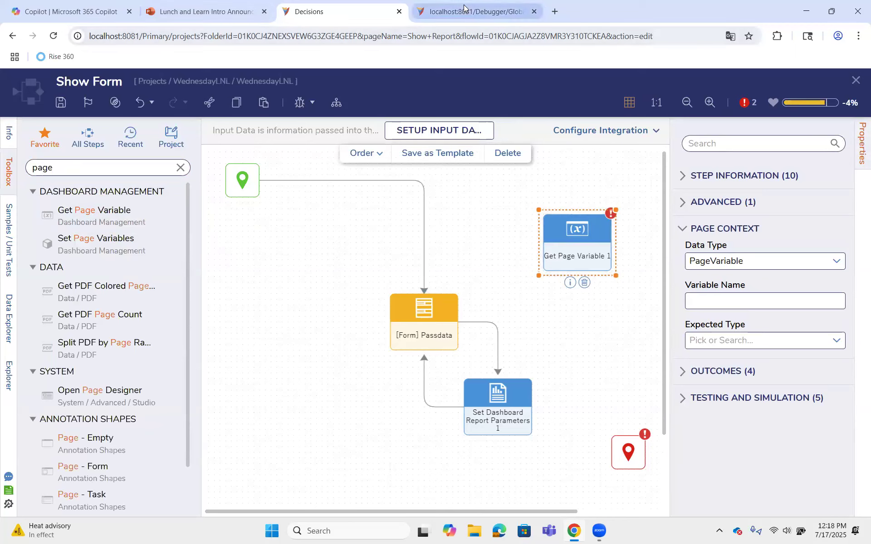
click(853, 81)
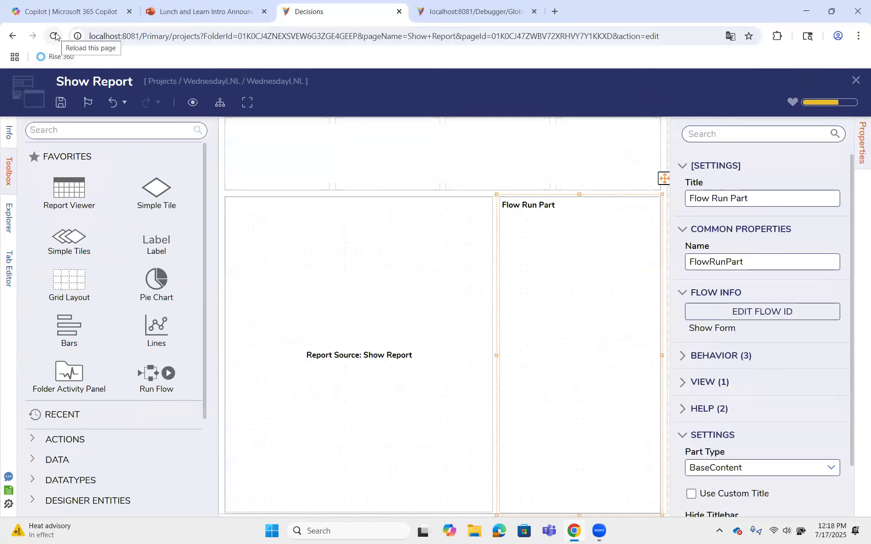
Close the Show Report page designer, saving the page, and save the page data
click(856, 80)
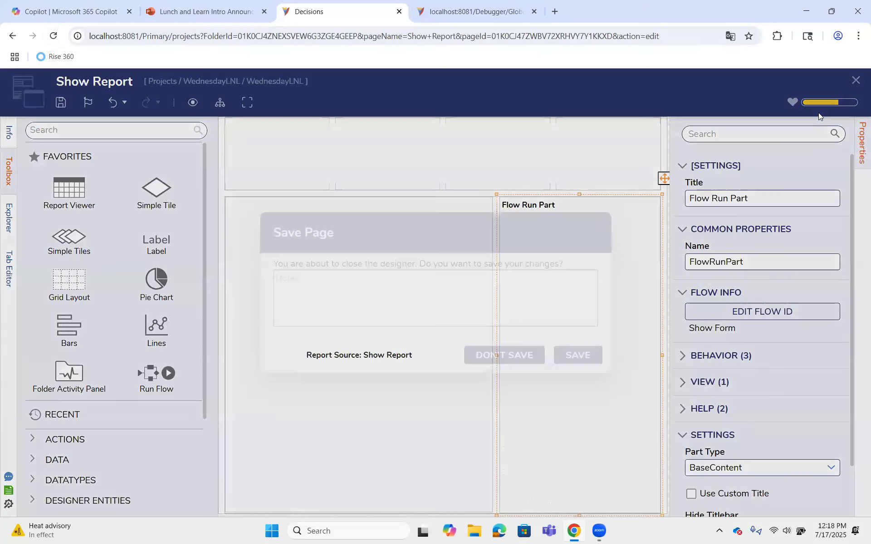
click(566, 362)
click(605, 336)
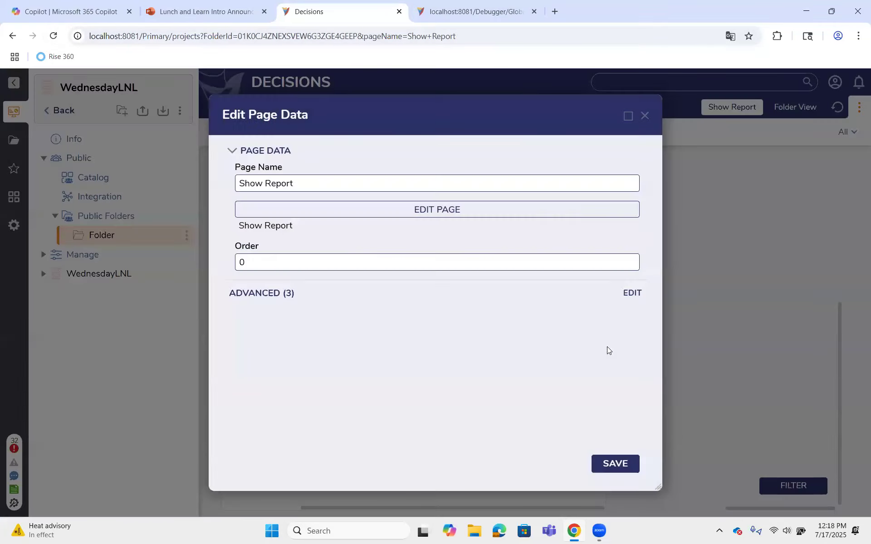
click(615, 464)
Test the page by submitting Machine as the Filter value and check the report's user type column
click(671, 329)
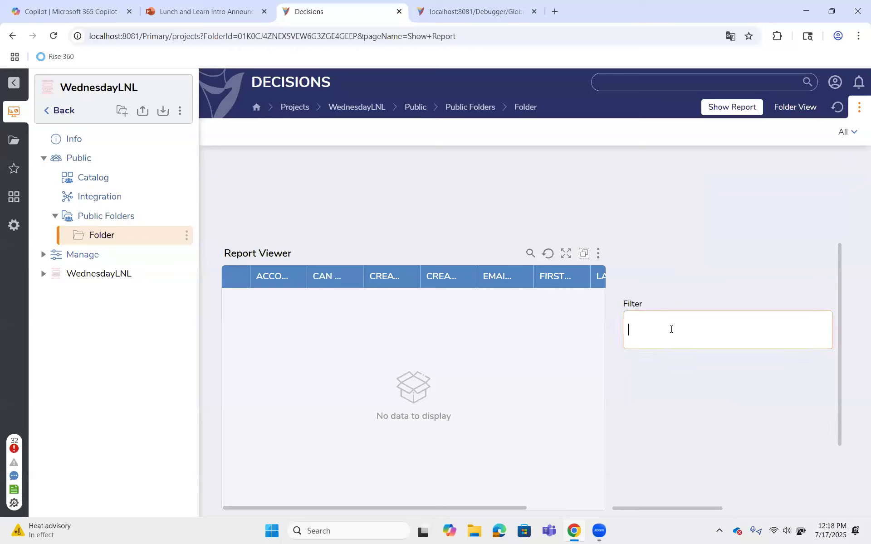
text(Machine)
drag(663, 510, 812, 493)
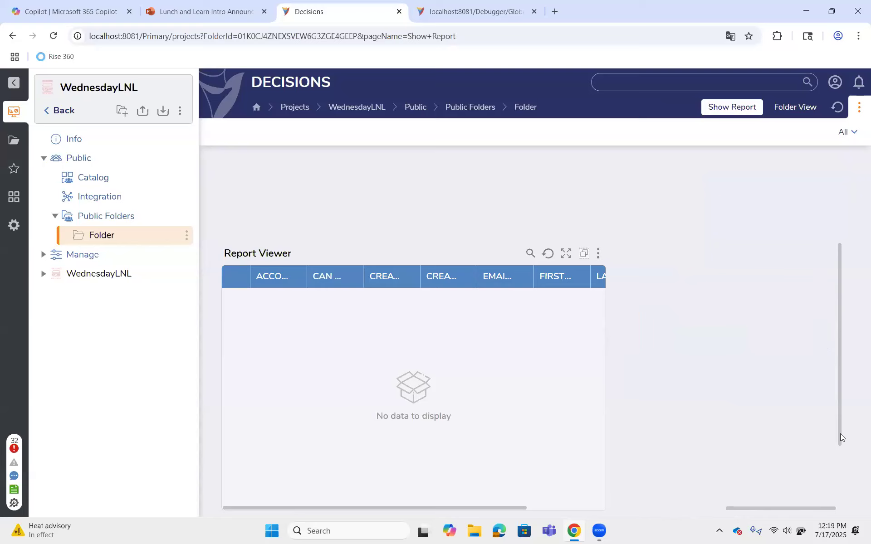
click(778, 496)
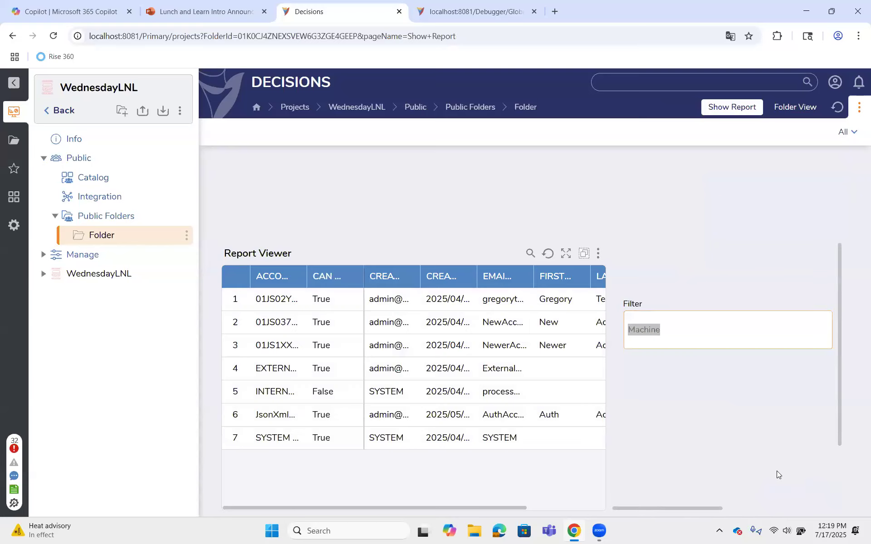
click(563, 340)
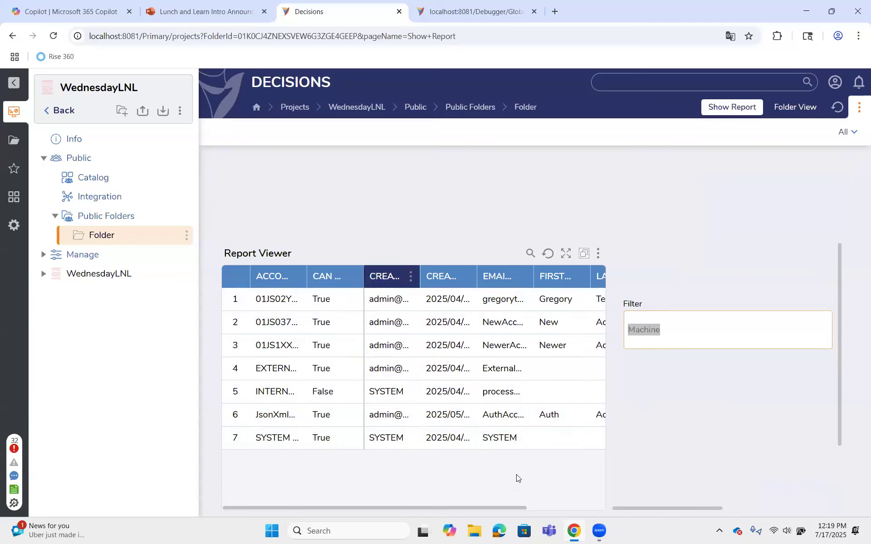
drag(506, 508, 608, 476)
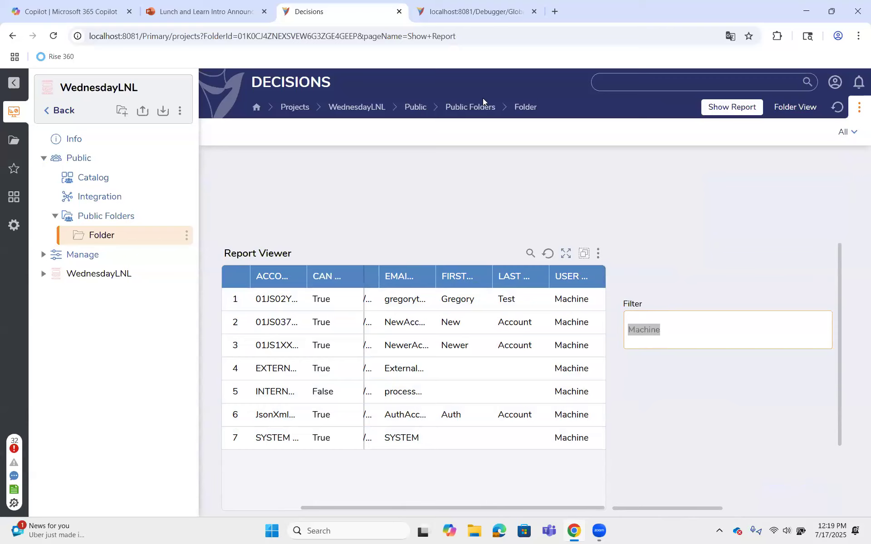
click(478, 87)
drag(456, 36, 237, 33)
key(Left)
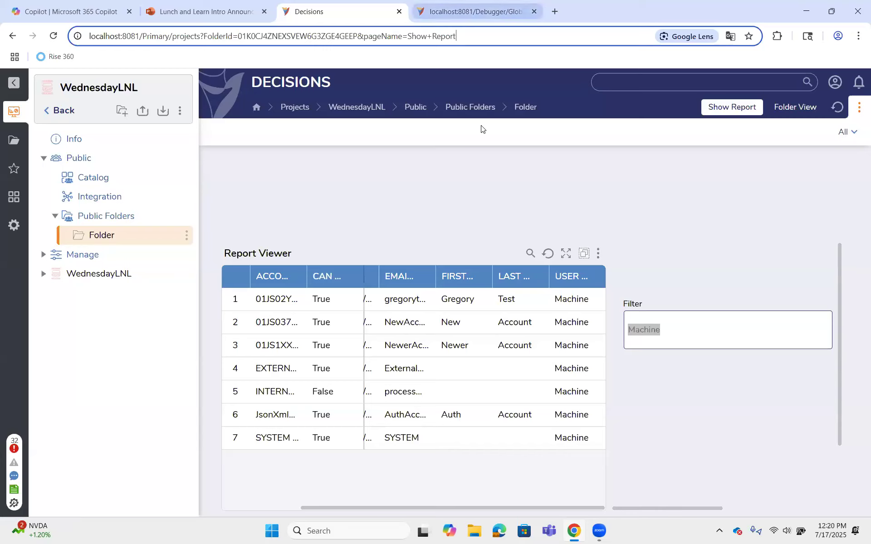
click(668, 377)
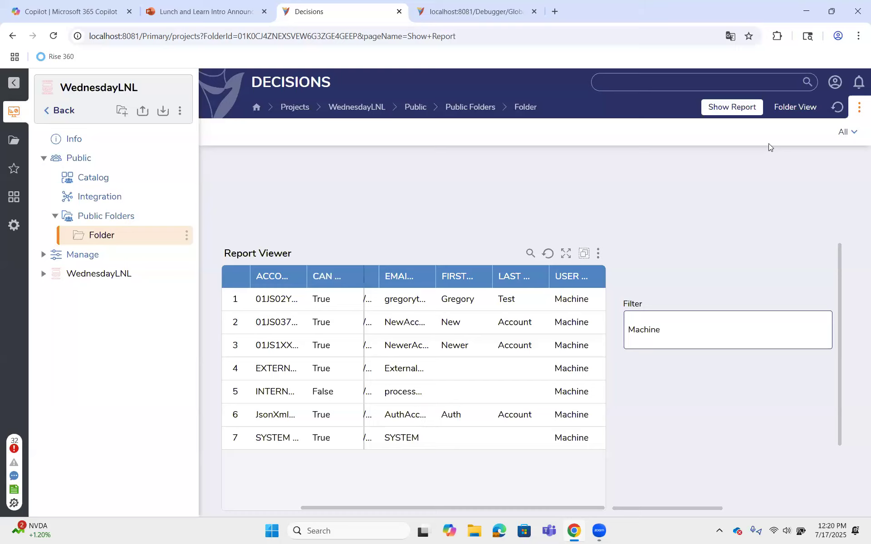
Duplicate the Show Report browser tab and dismiss the translation prompt
right_click(358, 13)
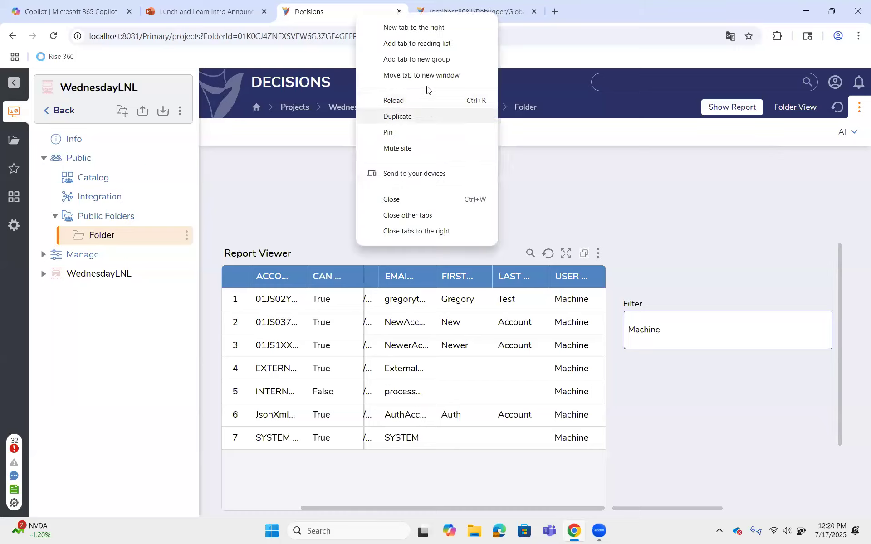
click(428, 114)
click(745, 59)
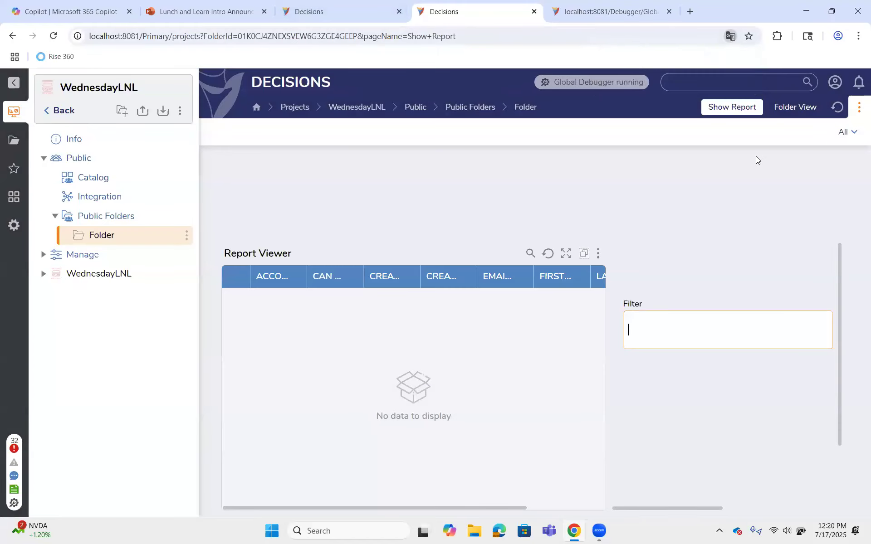
Open the Show Report page in the page designer and place a Simple Tile in the first cell above the report
drag(712, 510, 817, 509)
click(848, 132)
click(794, 461)
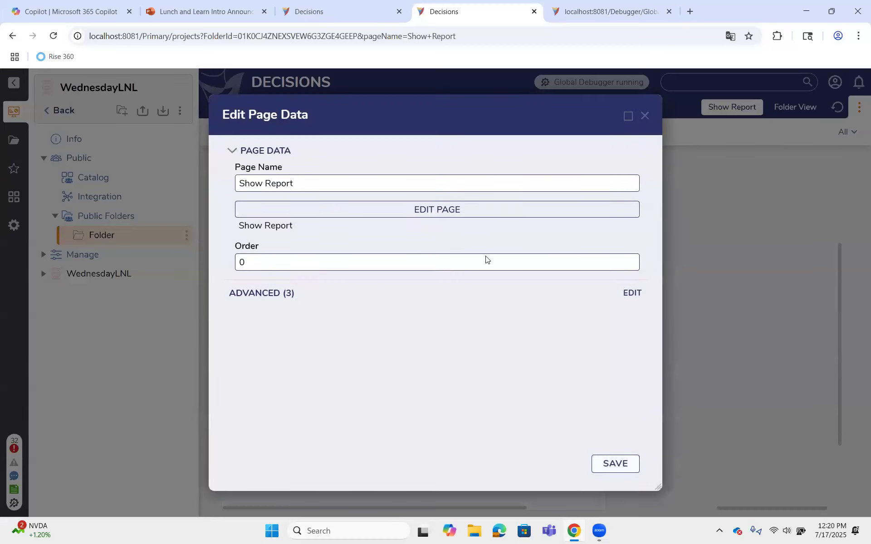
click(473, 209)
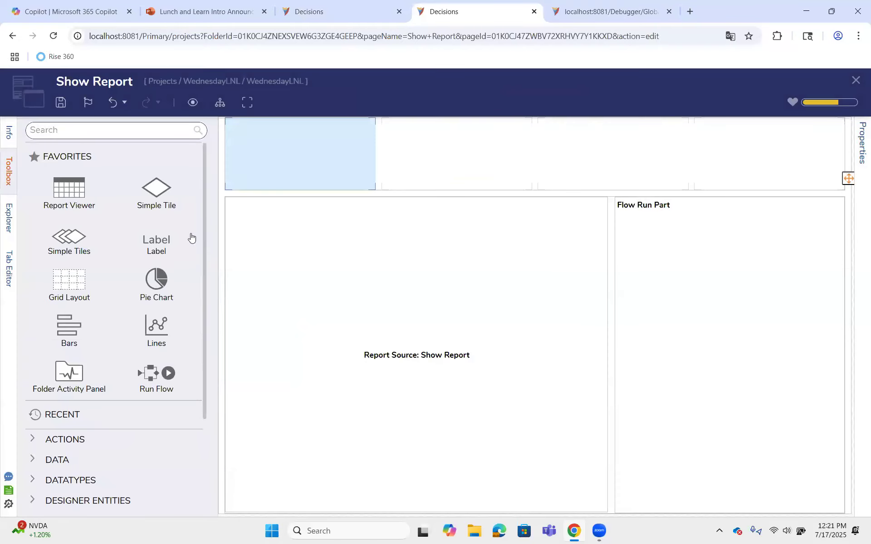
drag(161, 212, 299, 154)
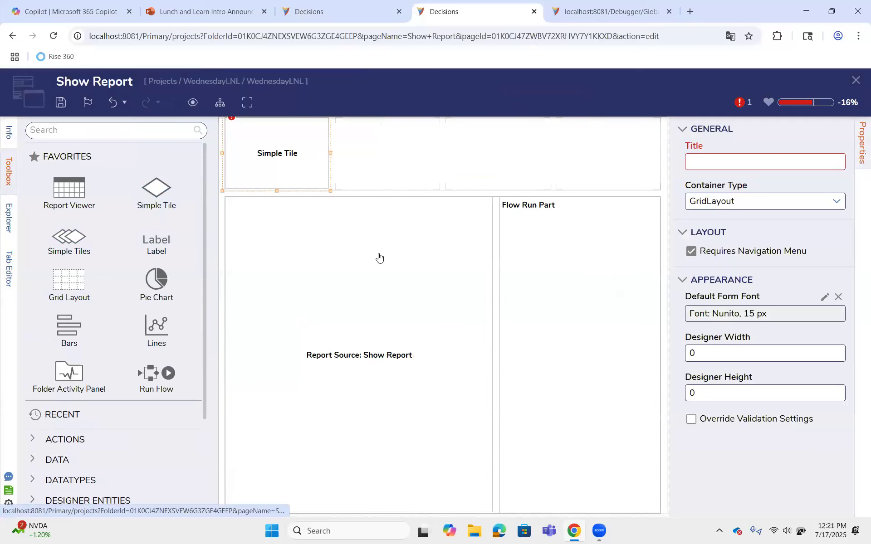
Open the Passdata form from the page's Flow Run Part and set its designer height to 300 and width to 200
double_click(600, 280)
click(410, 336)
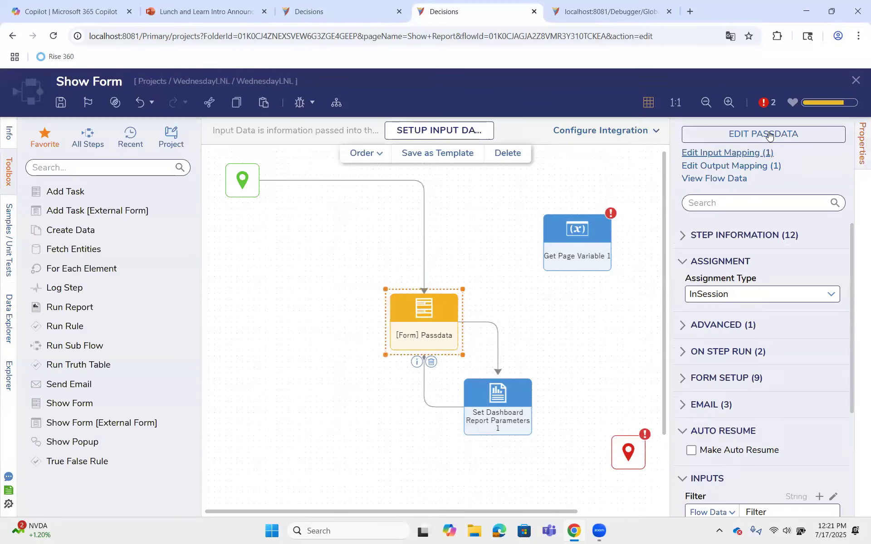
click(735, 132)
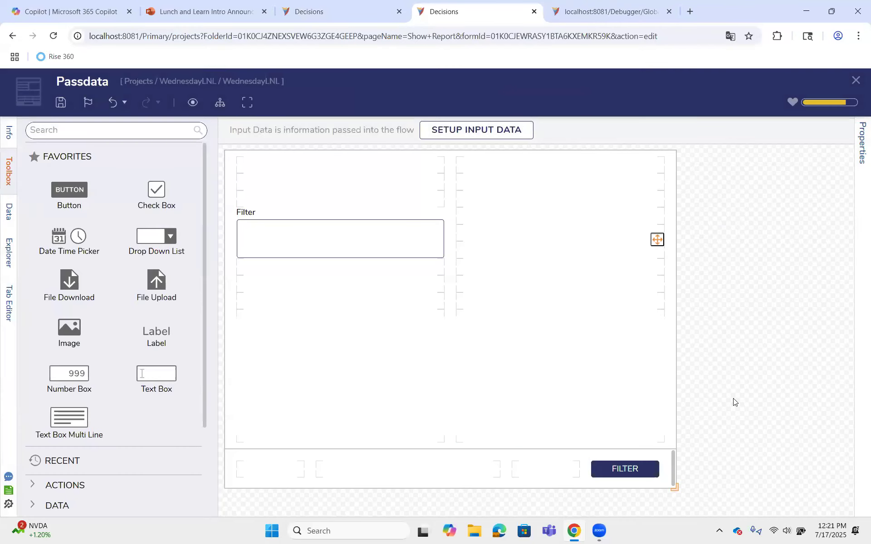
click(861, 138)
scroll(797, 402, down, 5)
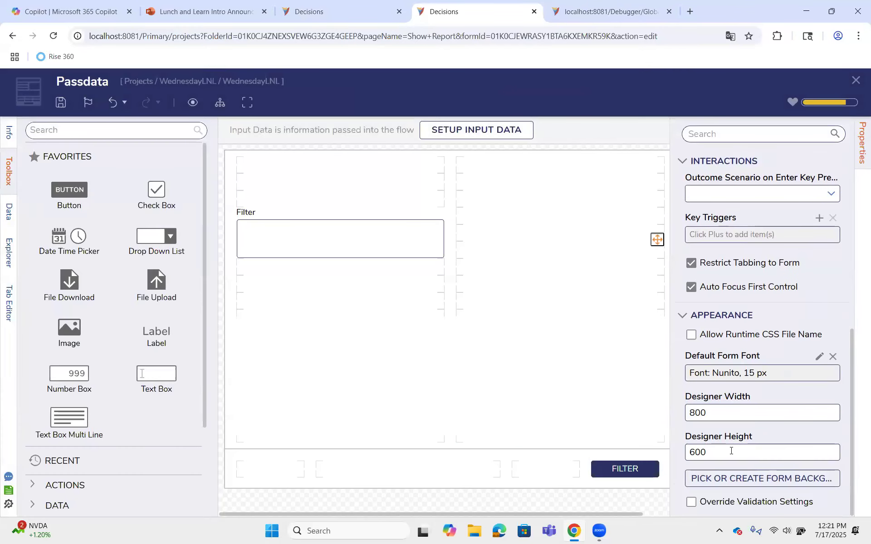
click(683, 452)
text(300)
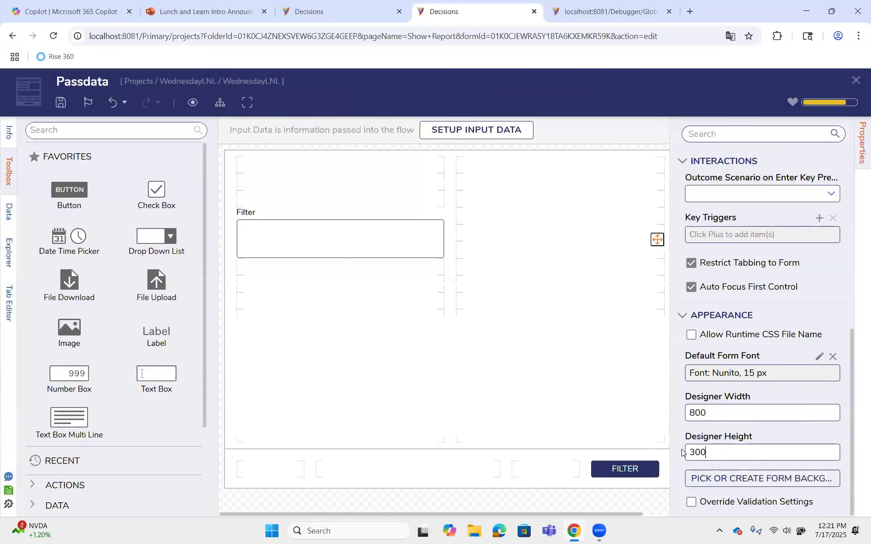
click(710, 410)
drag(710, 410, 676, 414)
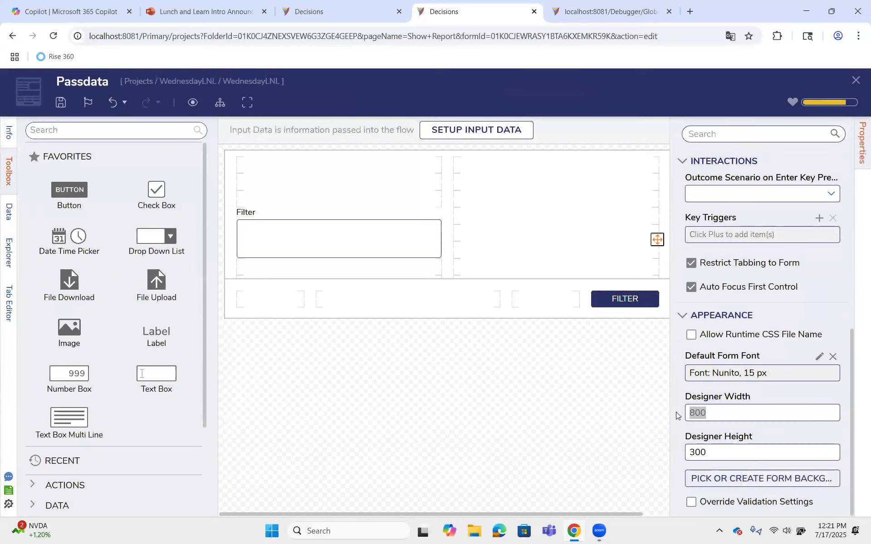
text(200)
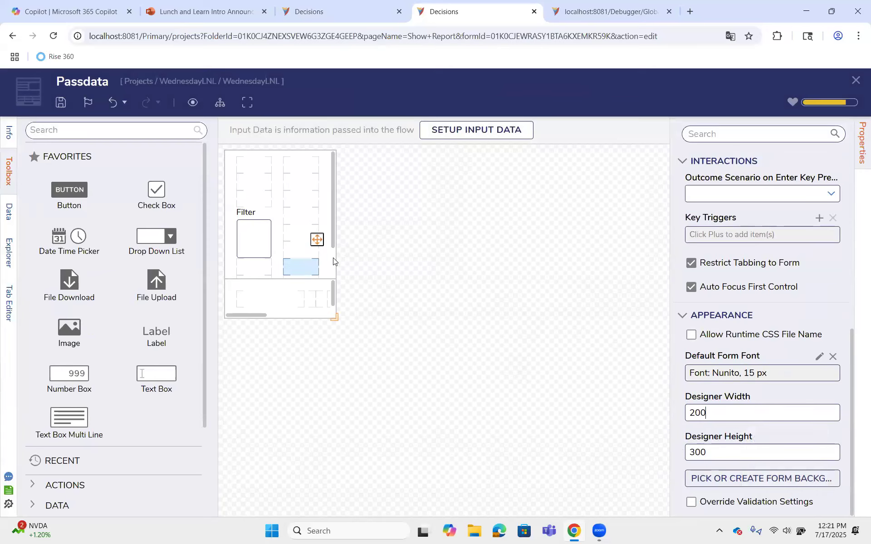
Reduce the form's Contents grid to a single 1* column and trim its surplus 30-high rows
click(317, 239)
click(832, 166)
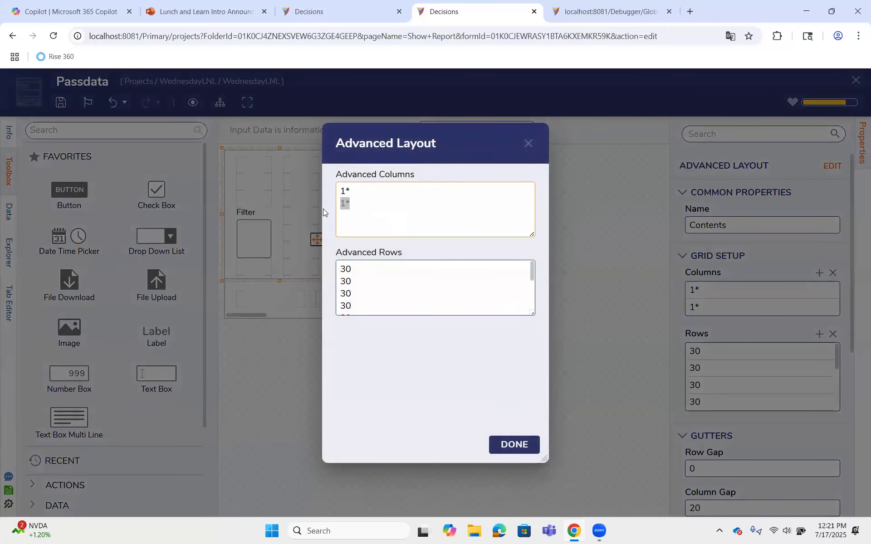
key(BackSpace)
scroll(386, 268, down, 3)
drag(362, 295, 317, 267)
click(393, 278)
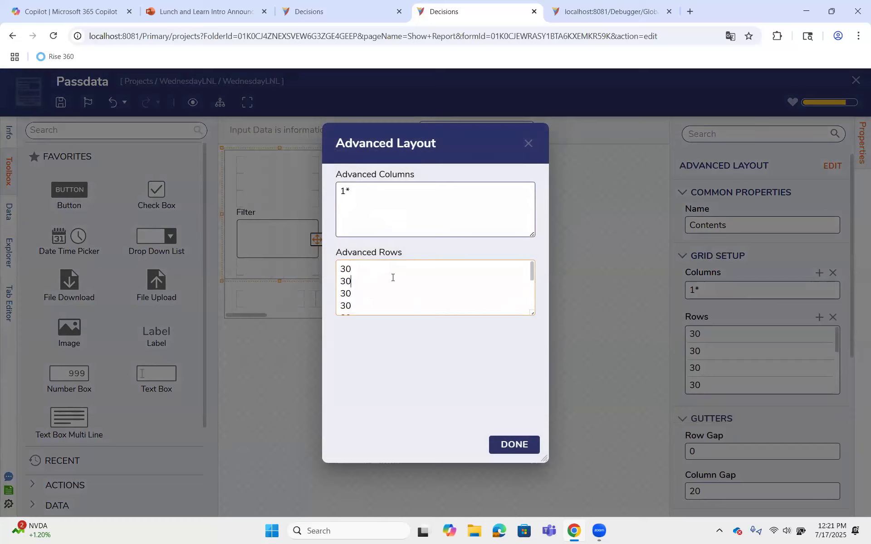
drag(352, 293, 308, 269)
key(BackSpace)
key(Delete)
click(513, 445)
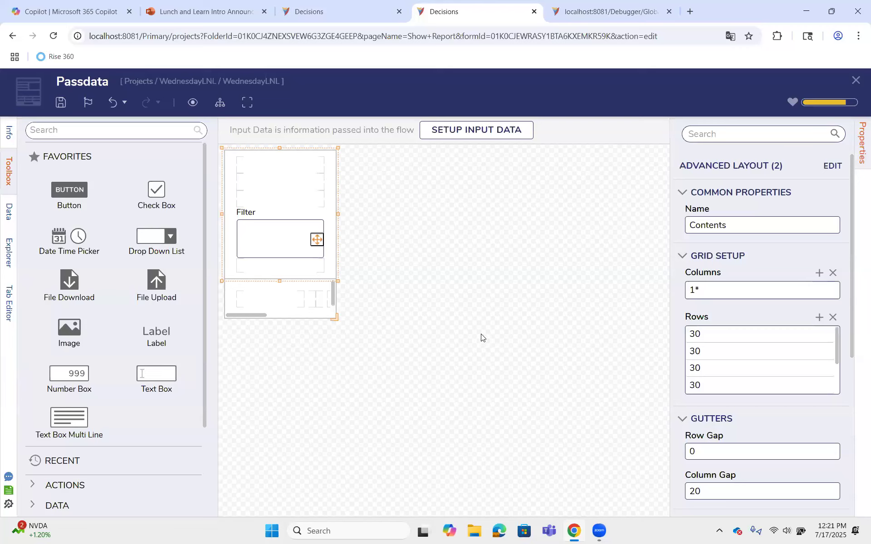
Replace the form's Bottom Bar grid with the Filter button filling that area, then save and close the form
click(298, 295)
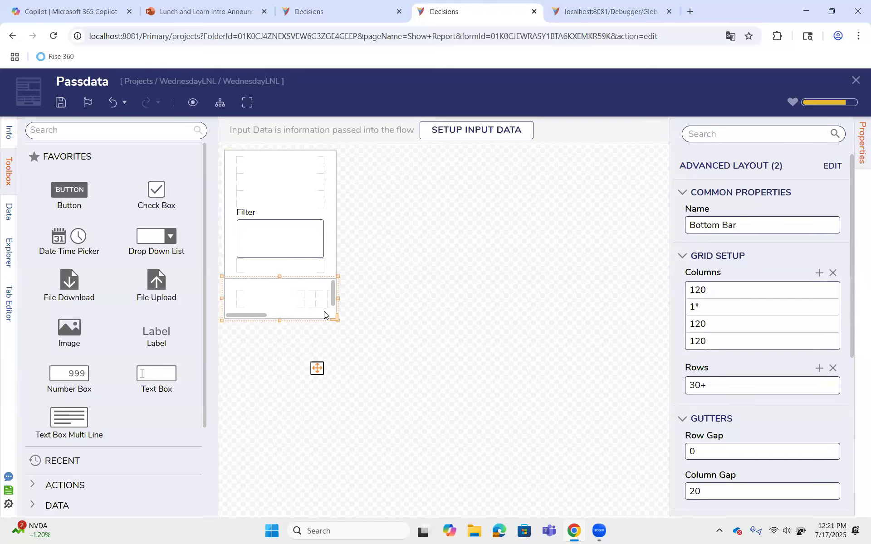
drag(260, 315, 288, 184)
click(291, 292)
key(Delete)
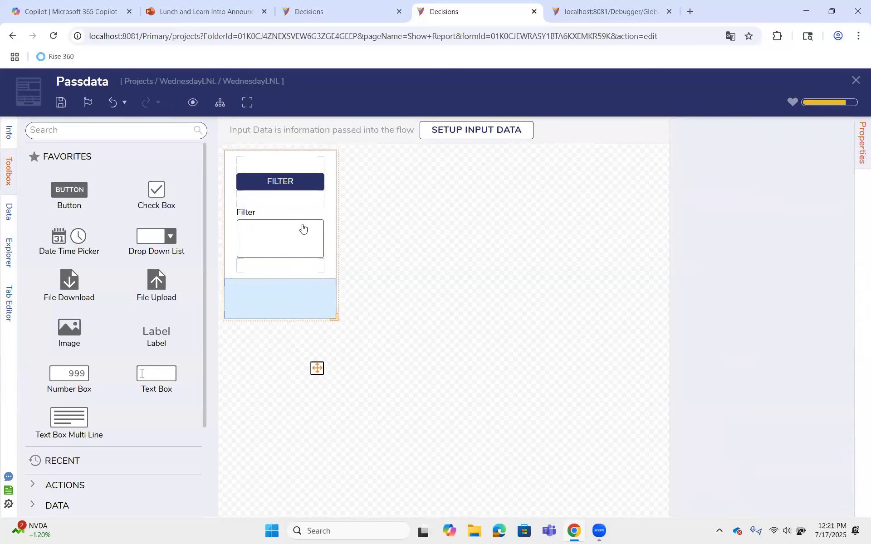
drag(306, 216, 284, 305)
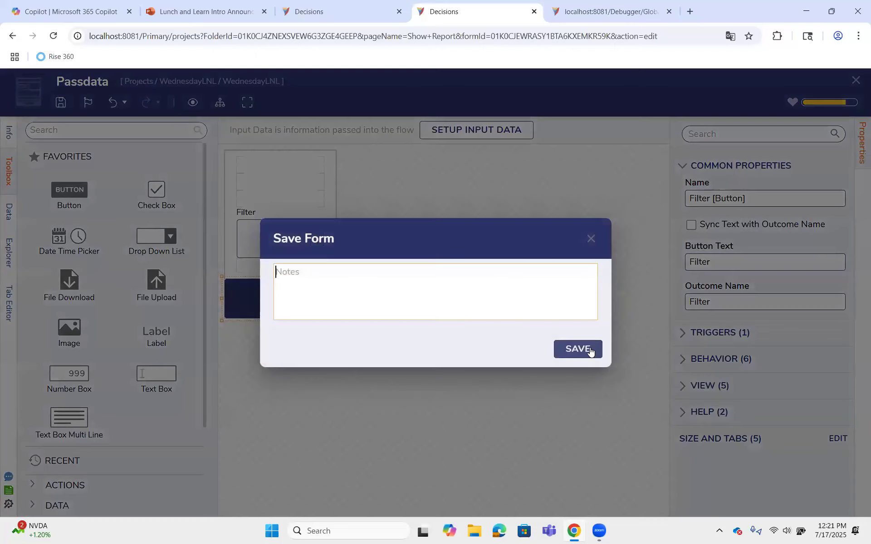
click(586, 349)
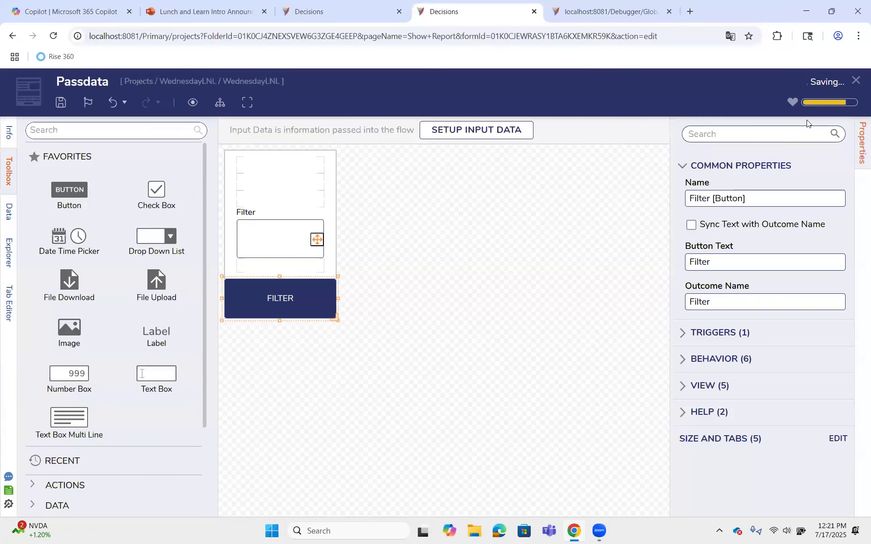
click(856, 80)
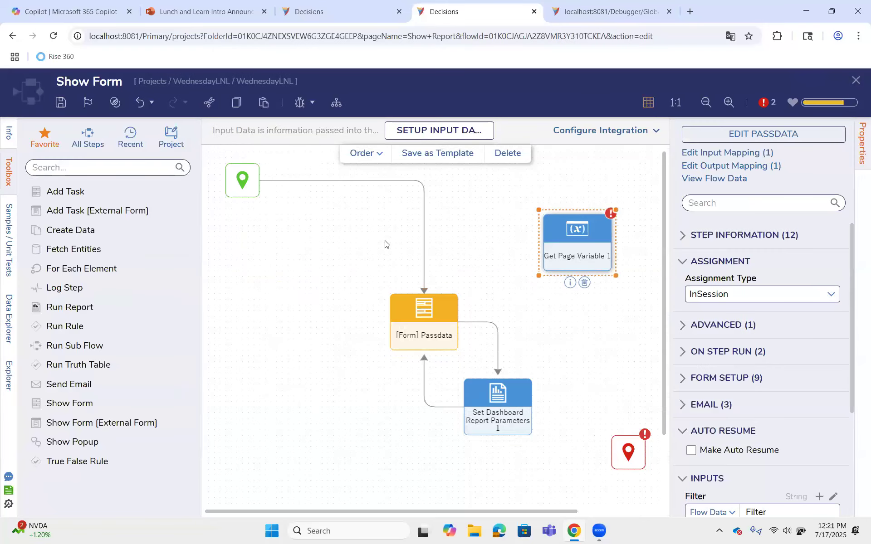
Add a Set Page Variables step to the Show Form flow and route the Passdata form's outcome to it
click(85, 168)
text(page variable)
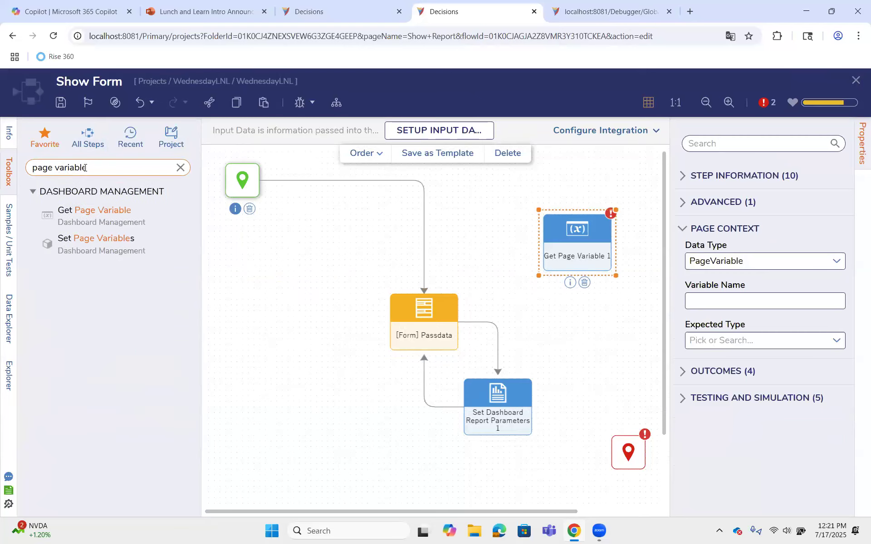
drag(100, 250, 337, 271)
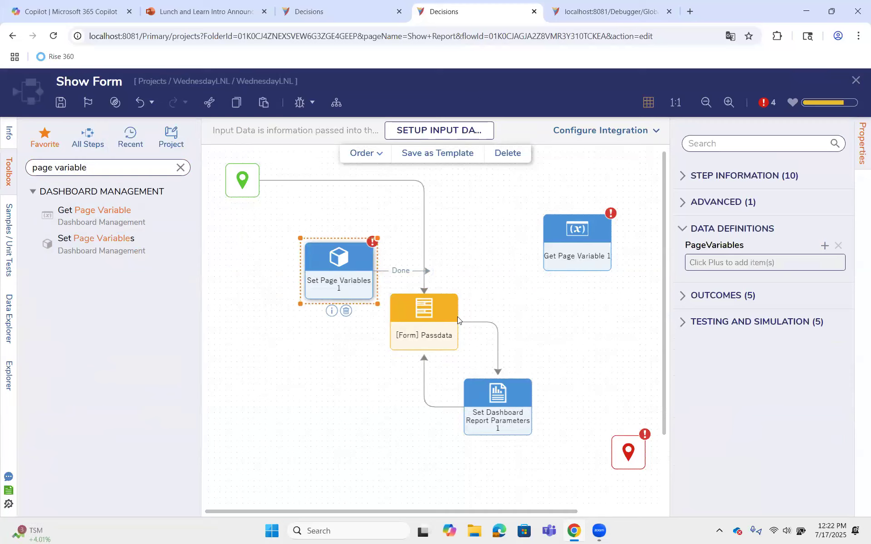
drag(309, 285, 535, 364)
drag(494, 323, 549, 311)
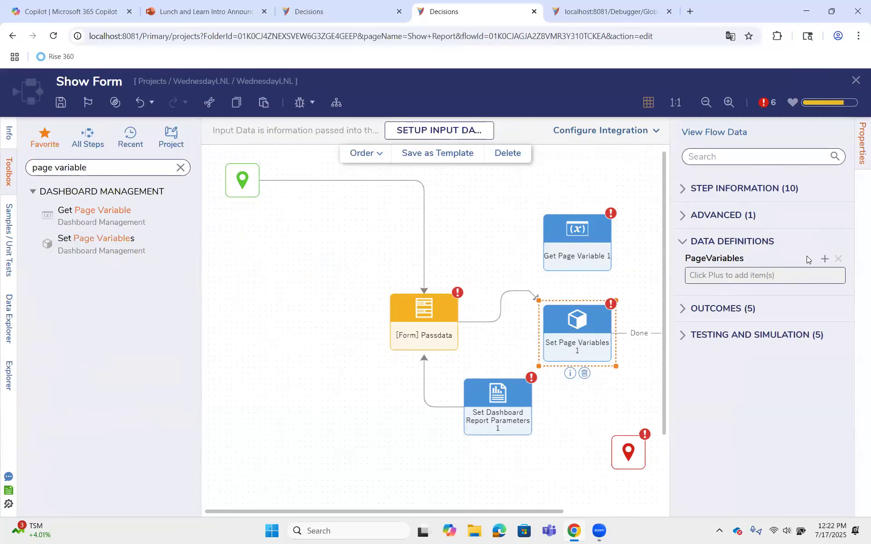
Define a String page variable named Type and map its input to the Filter flow data
click(825, 258)
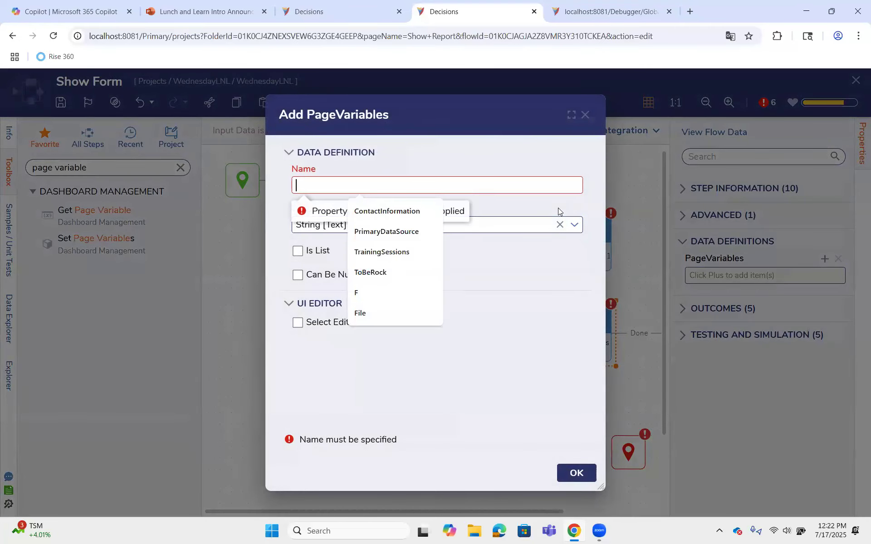
text(Type)
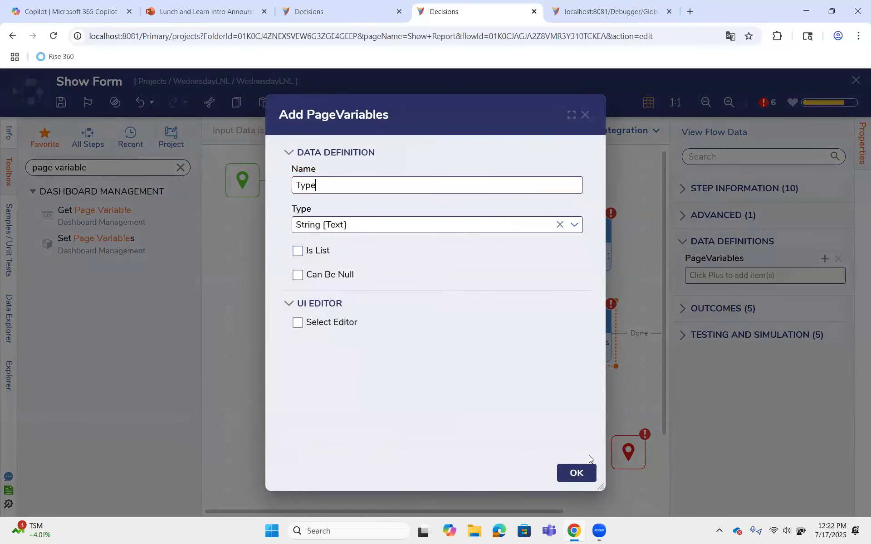
click(576, 469)
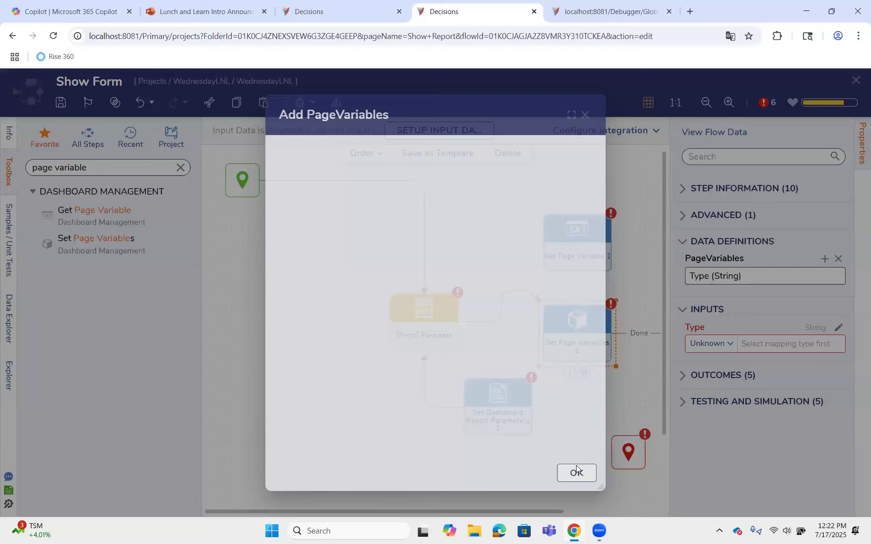
click(730, 357)
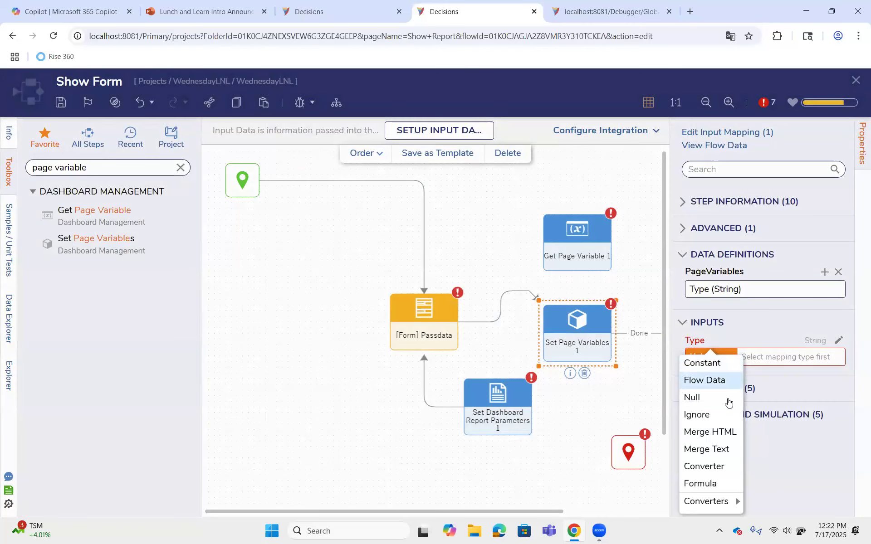
click(726, 380)
click(282, 233)
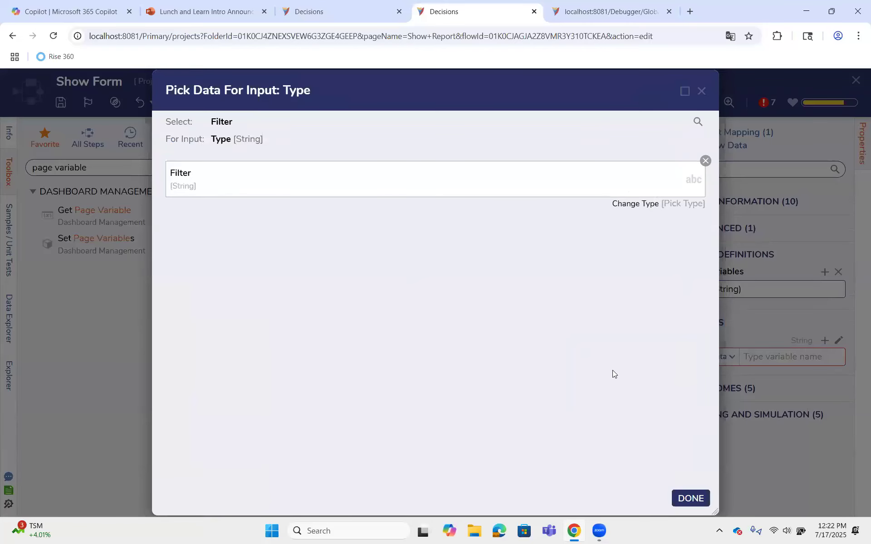
click(691, 498)
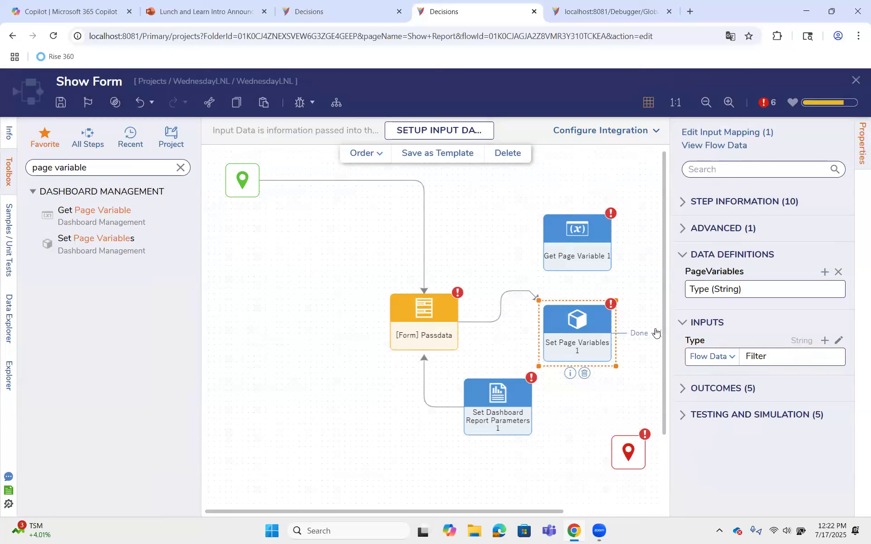
Connect the Set Page Variables step's Done outcome back to the Passdata form and rearrange the steps and links so the loop is readable
drag(426, 243, 419, 297)
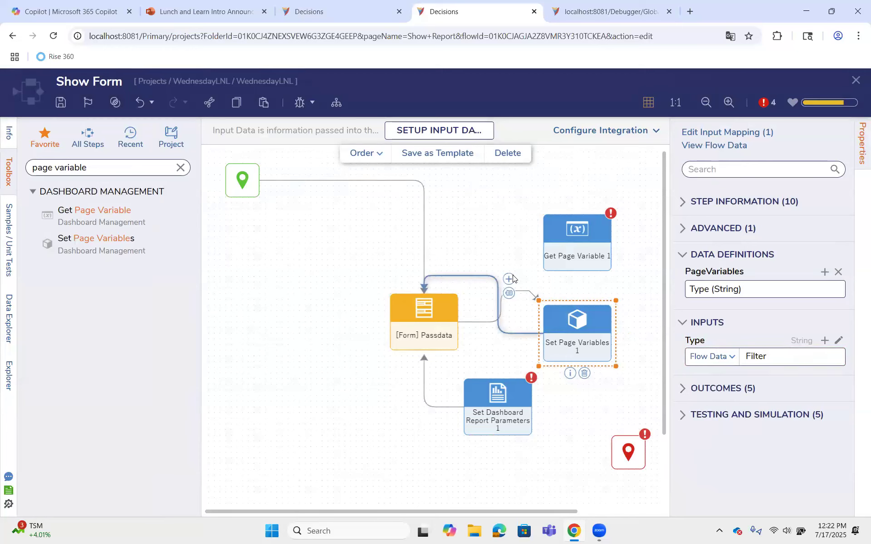
drag(577, 323, 523, 282)
drag(594, 232, 629, 290)
drag(470, 305, 527, 334)
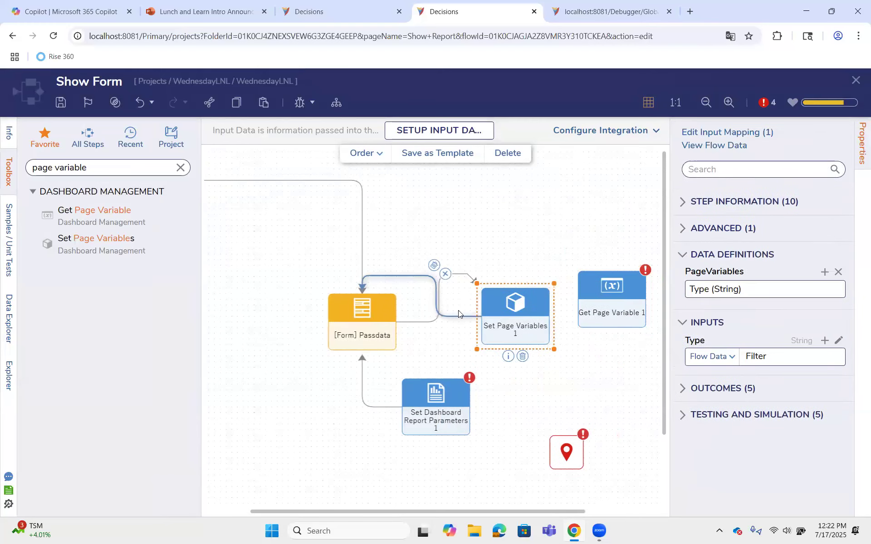
click(470, 306)
click(536, 281)
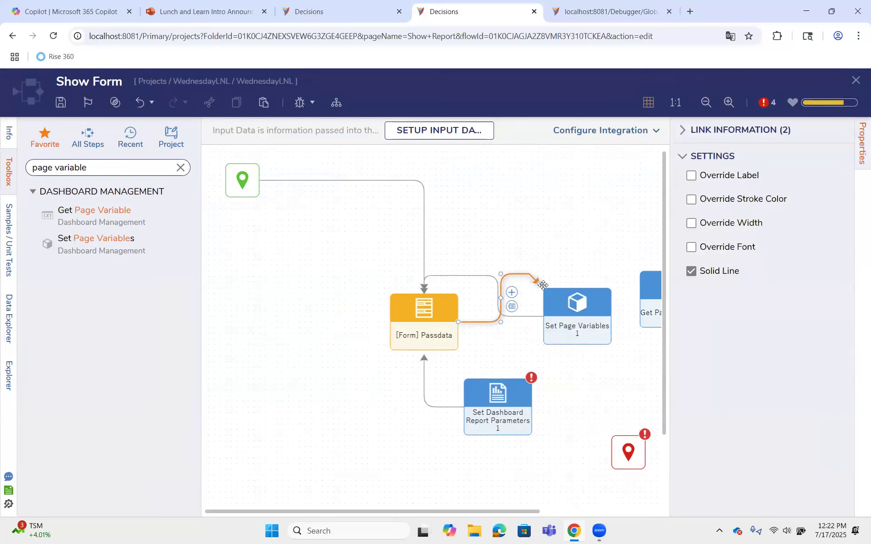
drag(549, 339, 574, 360)
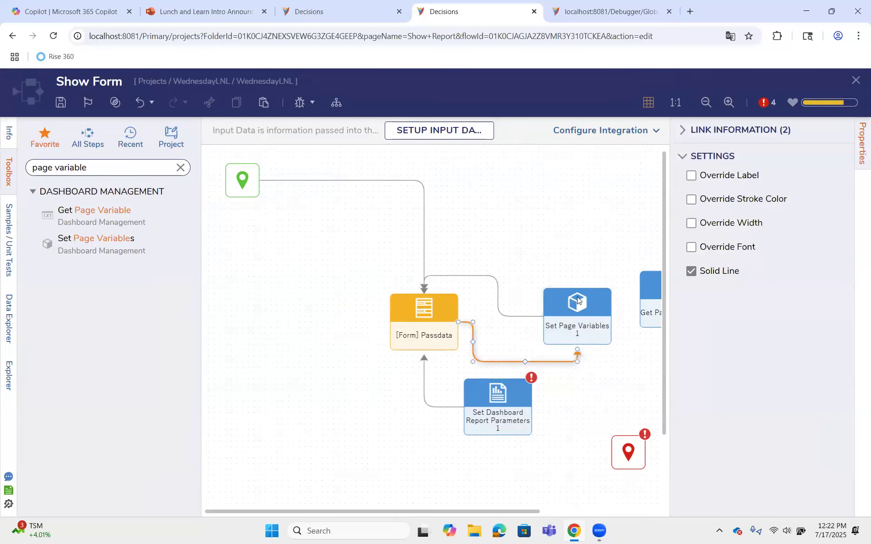
drag(578, 295, 589, 268)
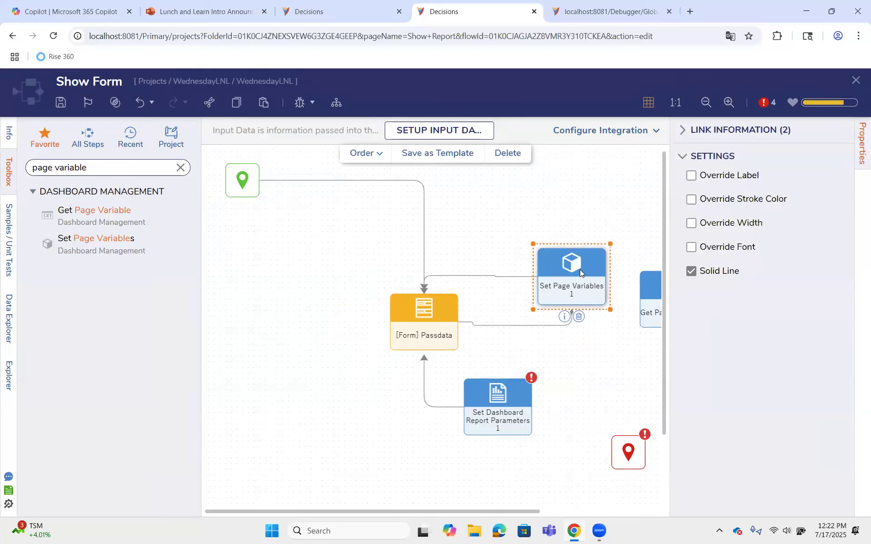
click(652, 320)
click(588, 275)
Save the Show Form flow, close the flow and page designers with changes saved, and refresh the Show Report page
click(60, 103)
click(576, 350)
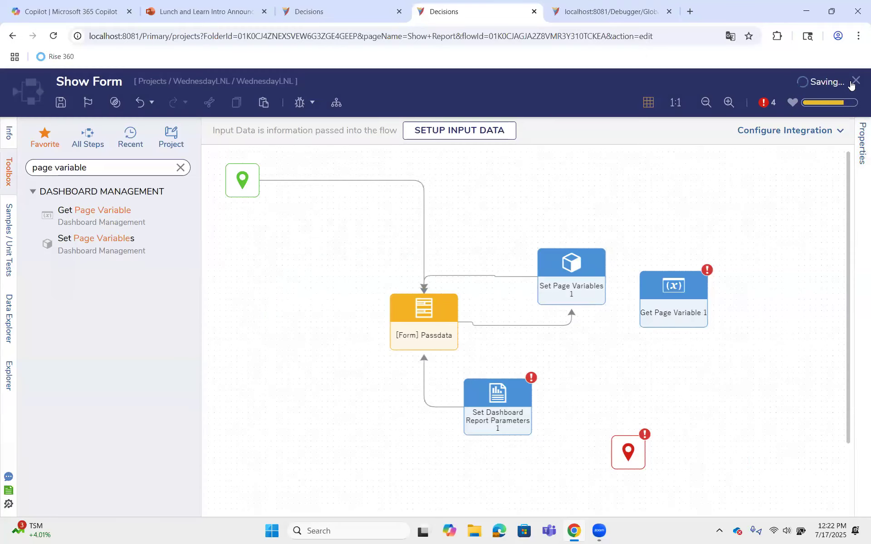
click(856, 81)
click(856, 82)
click(578, 353)
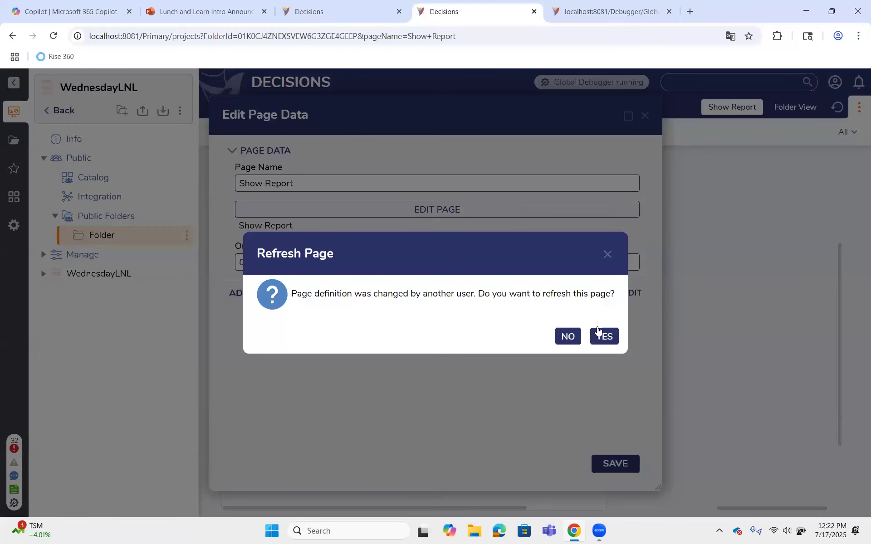
click(603, 336)
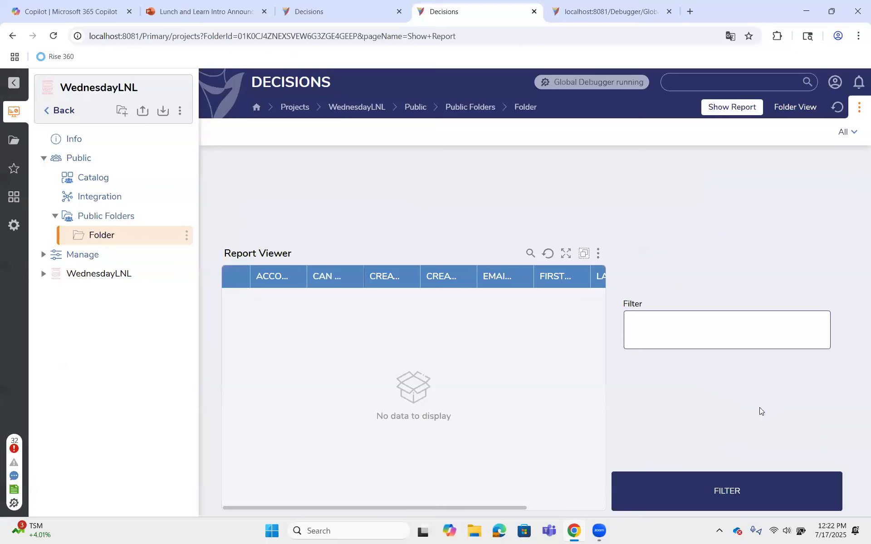
Test the page by submitting Person as the Filter value and check the address for the Type variable
click(706, 325)
text(User)
key(BackSpace)
key(BackSpace)
key(BackSpace)
key(BackSpace)
text(Person)
click(742, 500)
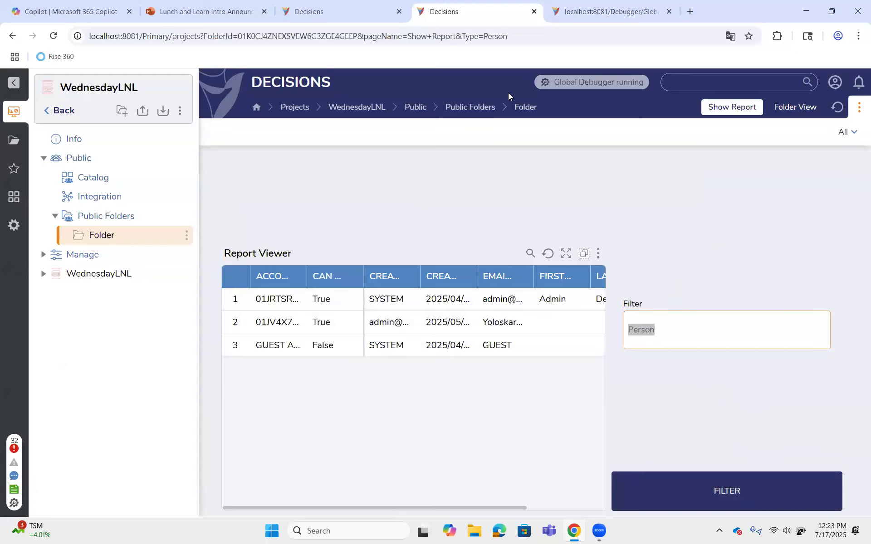
drag(462, 36, 513, 37)
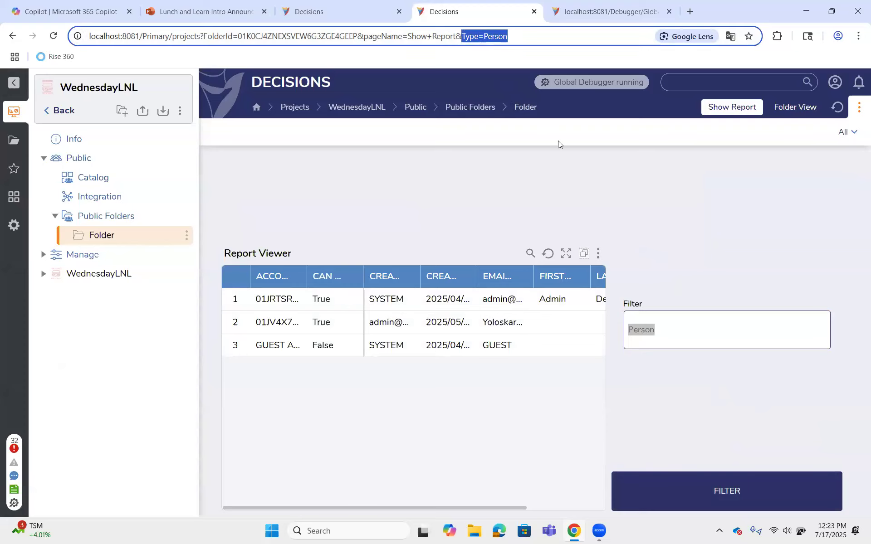
Refresh the Show Report page in the original browser tab and return to the duplicated tab
click(363, 12)
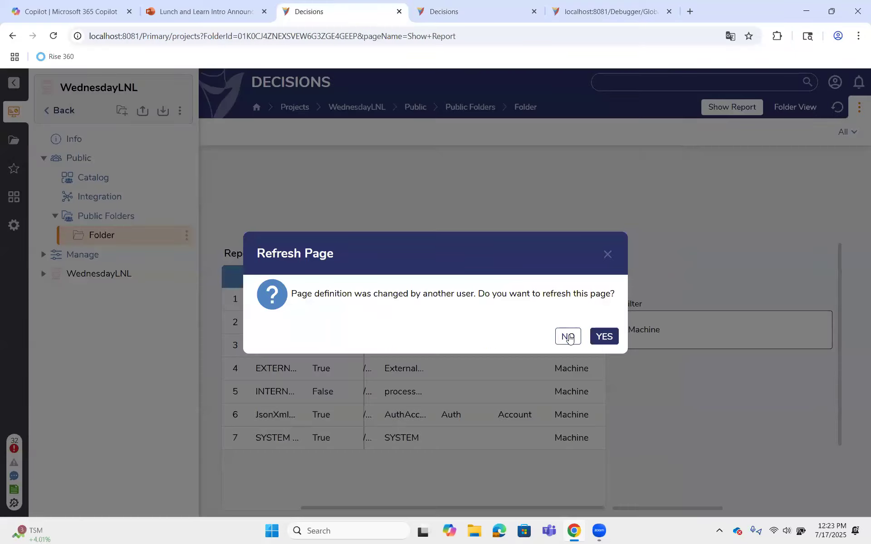
click(604, 336)
key(ctrl+Tab)
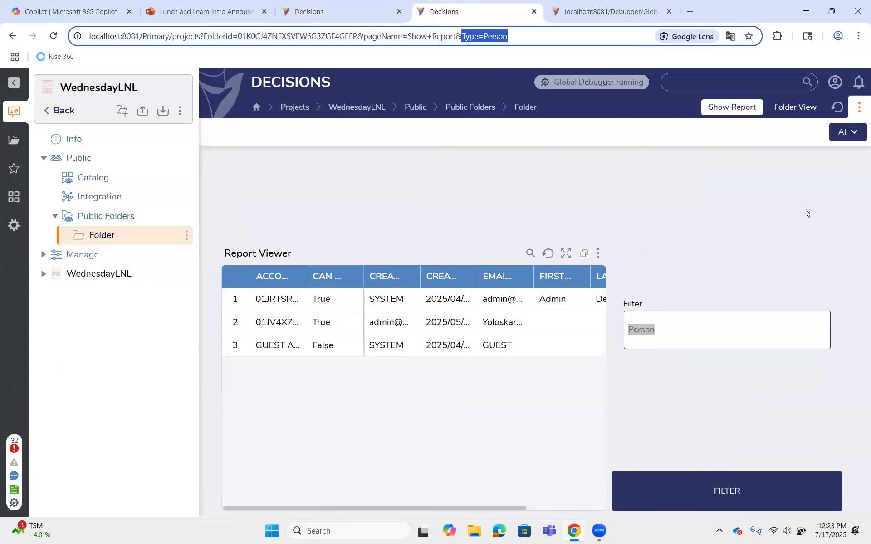
Open the Show Report page for editing from the folder's page data
click(846, 134)
mouse_move(828, 257)
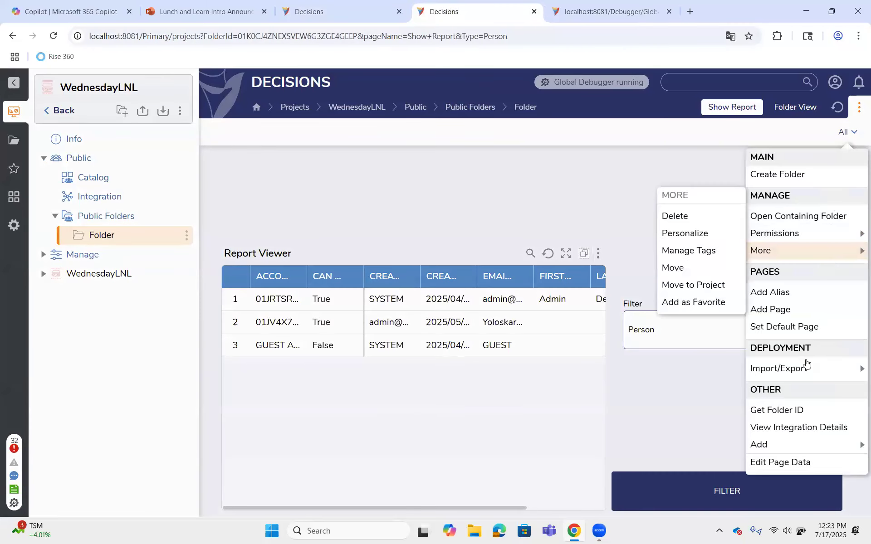
click(798, 462)
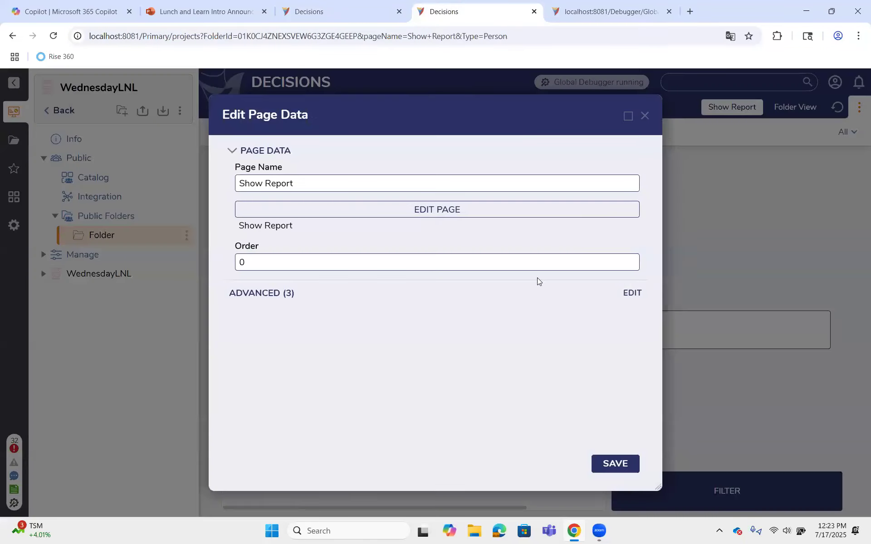
click(486, 213)
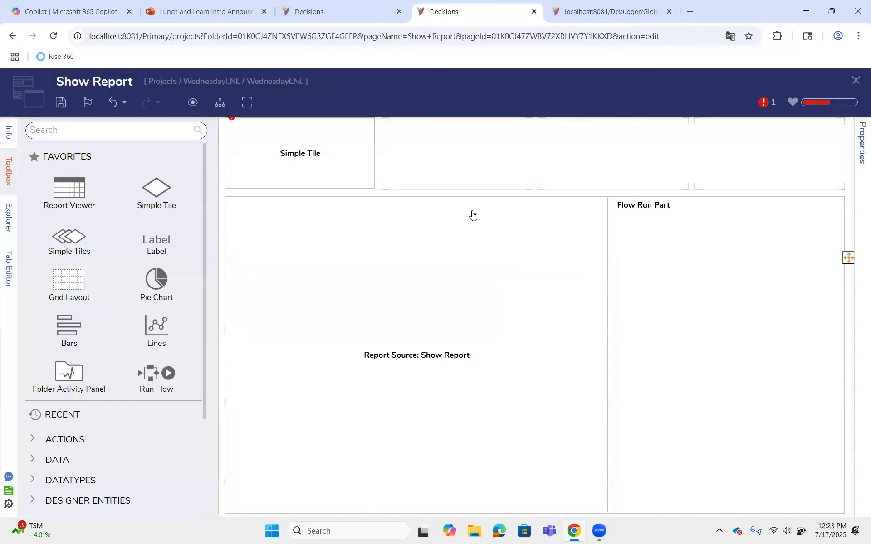
Create a new Tile Source Flow for the page's Simple Tile
click(313, 143)
click(733, 287)
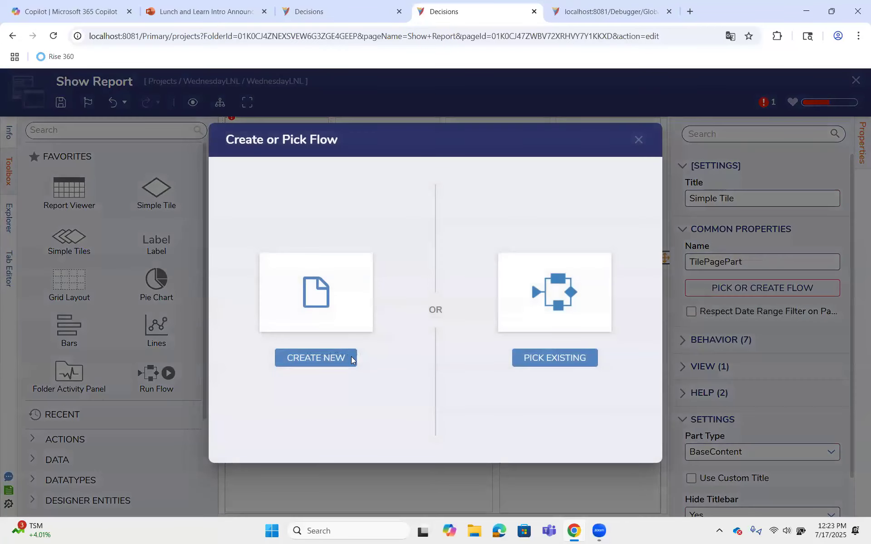
click(352, 361)
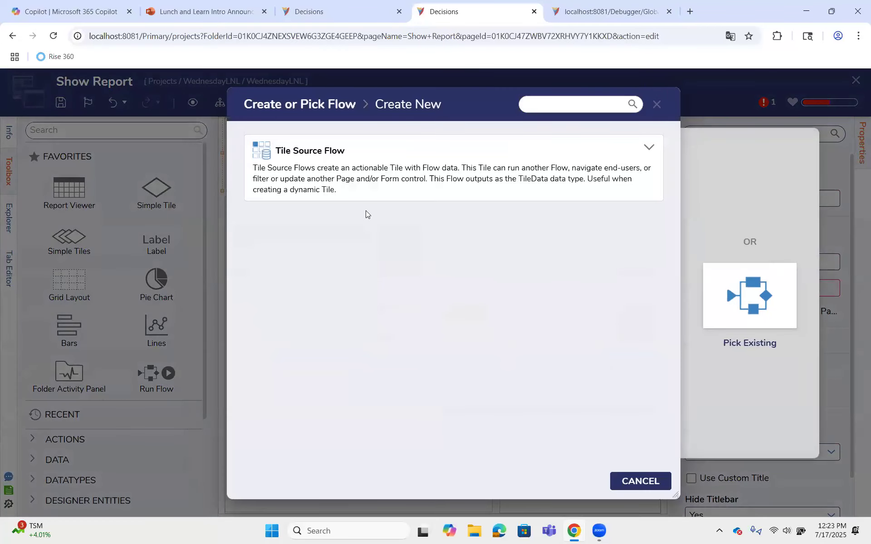
click(360, 189)
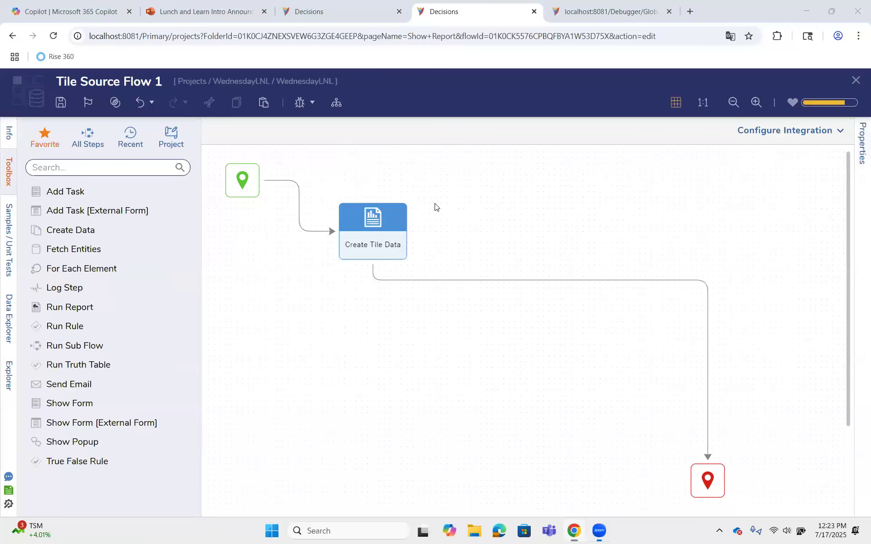
Move the Create Tile Data step away from the start and insert a Get Page Variable step on the link before it
drag(381, 243, 584, 328)
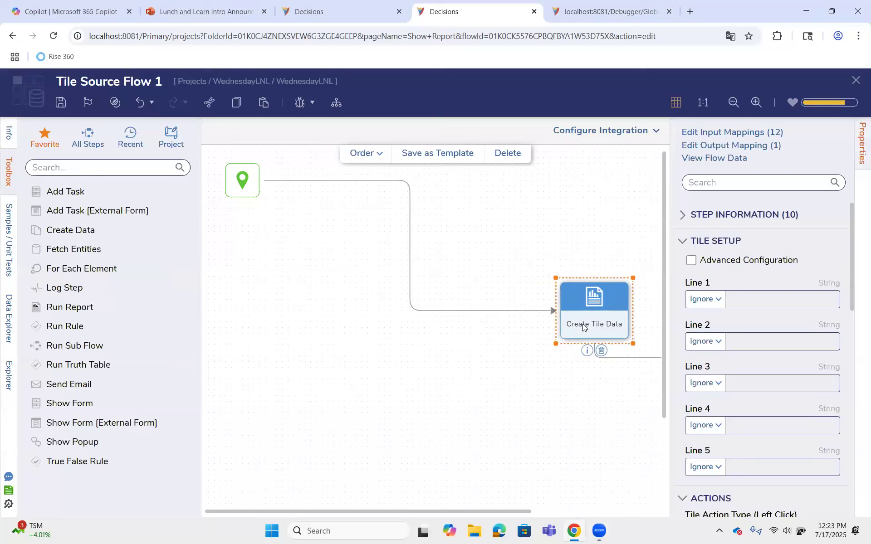
click(705, 344)
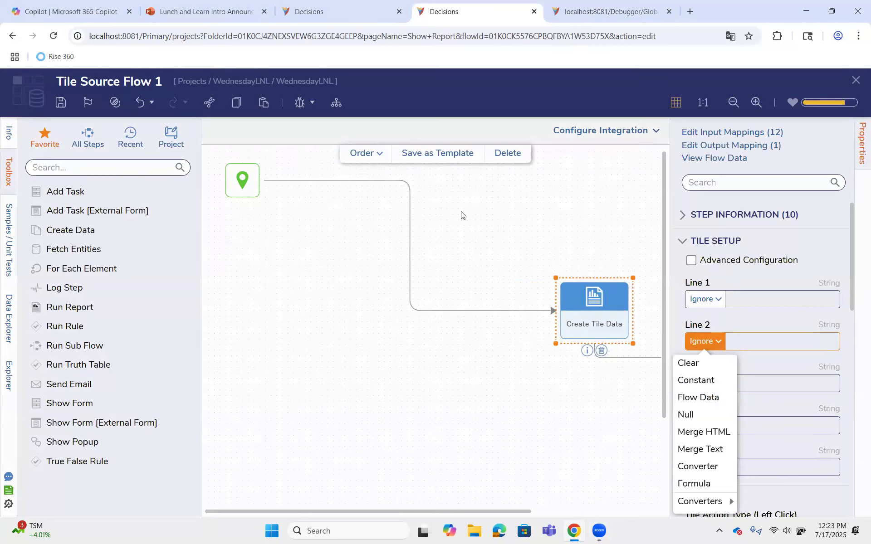
click(112, 173)
text(get page)
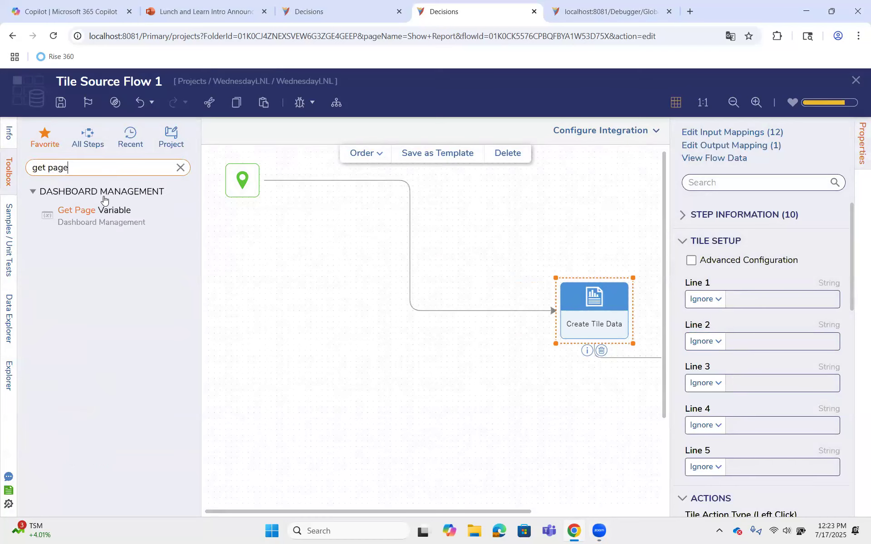
drag(160, 221, 407, 208)
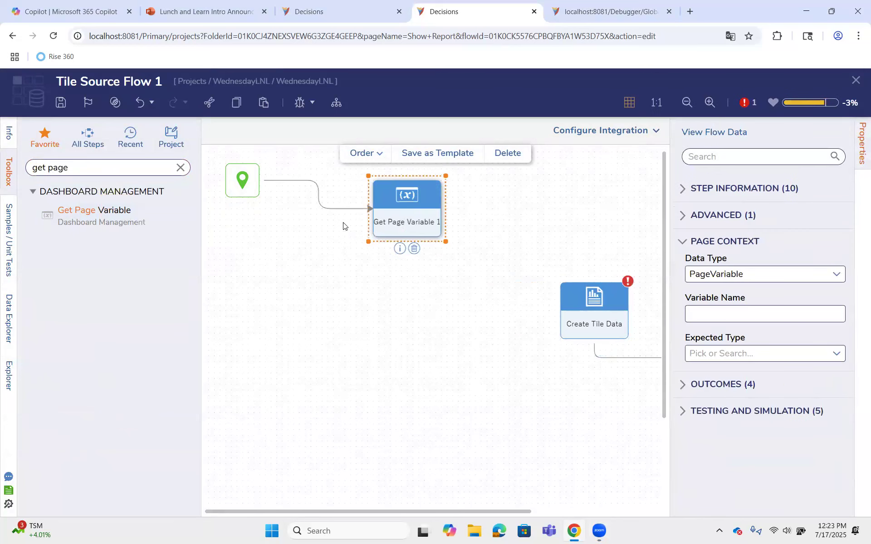
Set the Get Page Variable step to read the PageVariable named Type with String as its expected type
click(837, 274)
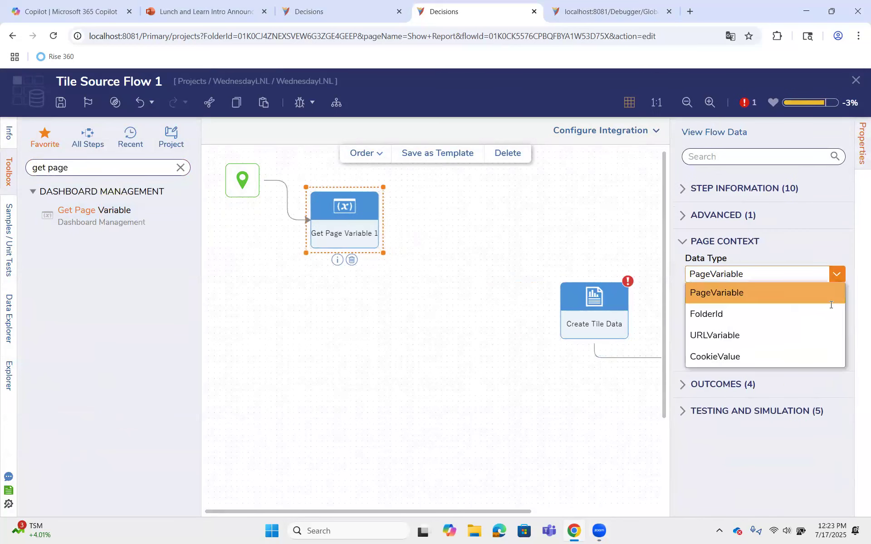
click(837, 274)
click(821, 313)
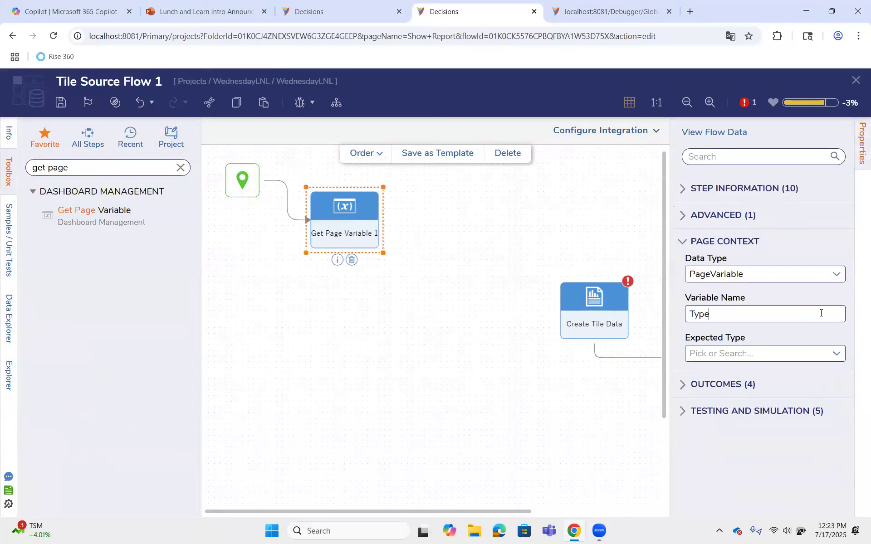
click(835, 352)
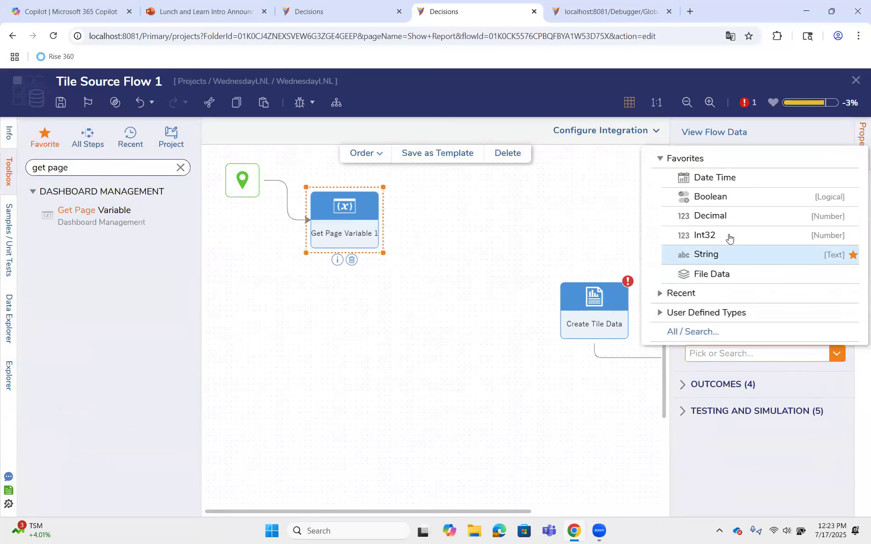
Connect Get Page Variable to Create Tile Data and map Line 2 of the tile to the PageData flow data
drag(379, 220, 580, 311)
click(580, 310)
click(721, 344)
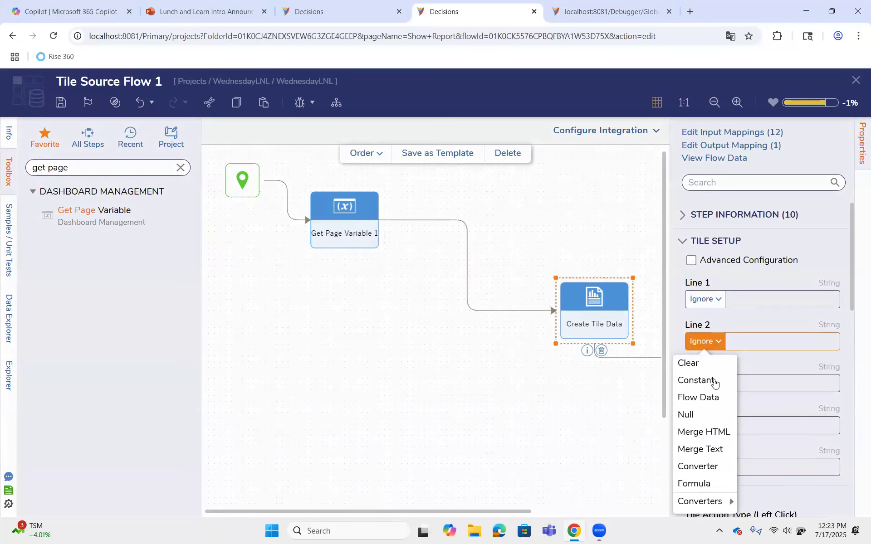
click(712, 397)
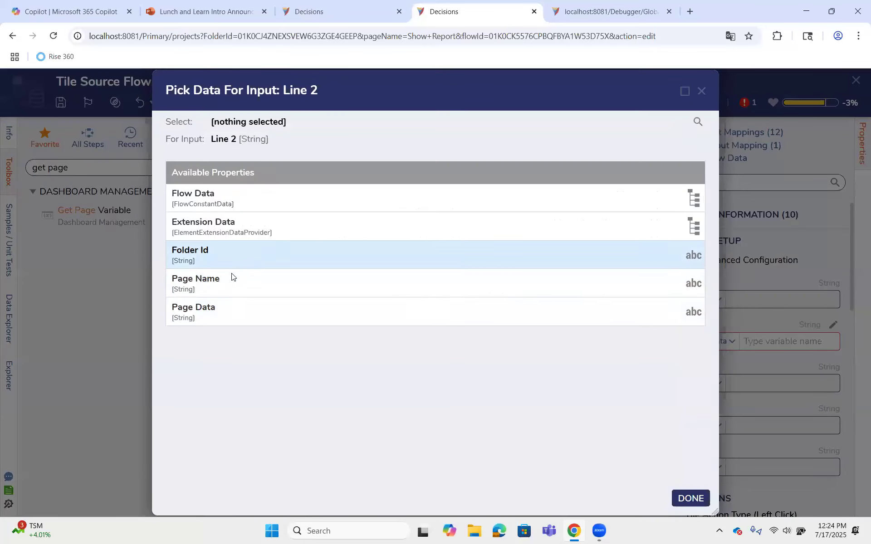
click(229, 308)
click(691, 498)
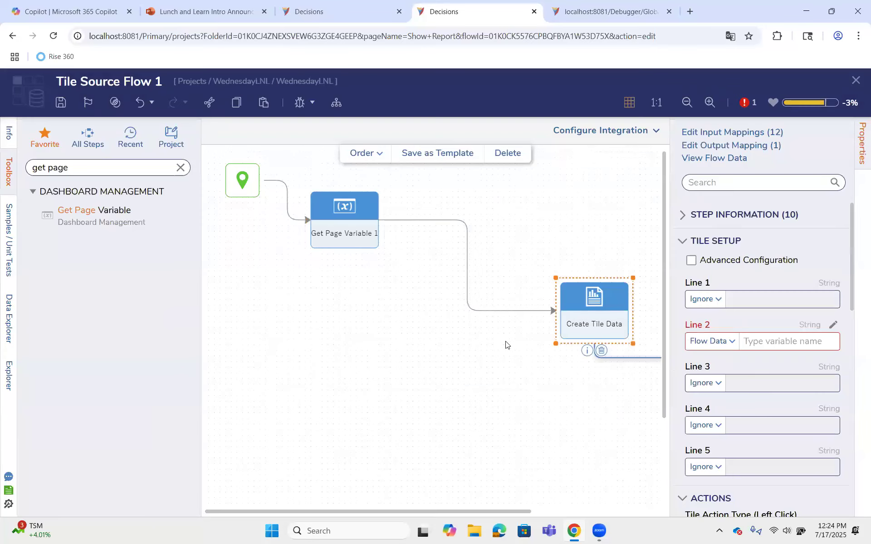
Check the Get Page Variable step's output and settings, and the Line 2 mapping in Create Tile Data
click(344, 243)
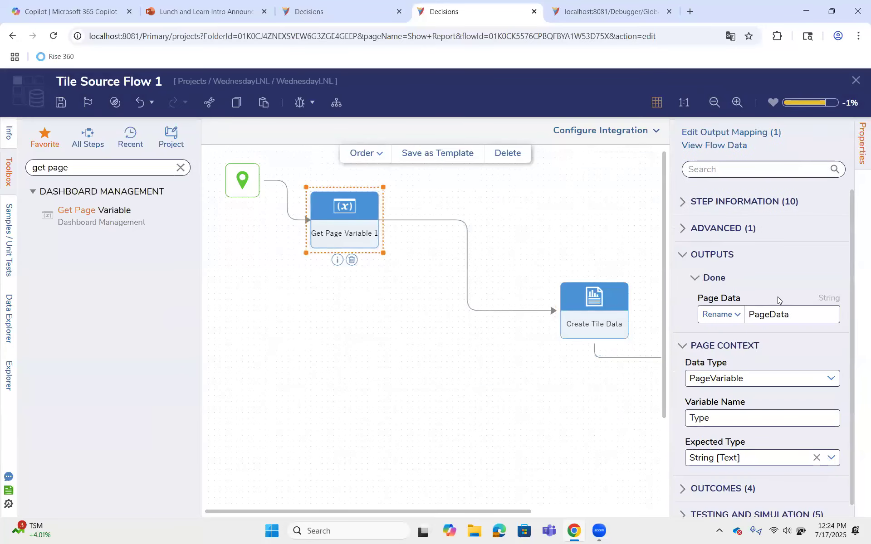
scroll(778, 299, down, 1)
click(596, 313)
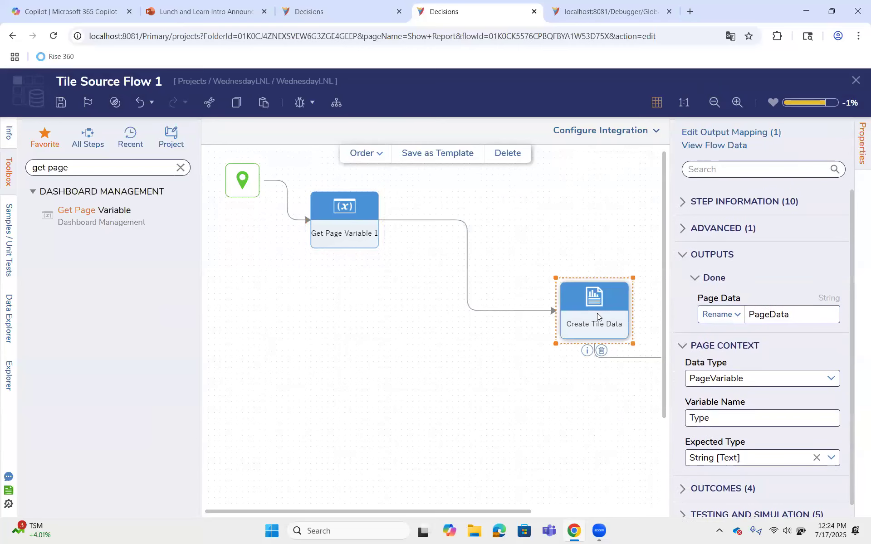
scroll(788, 396, down, 3)
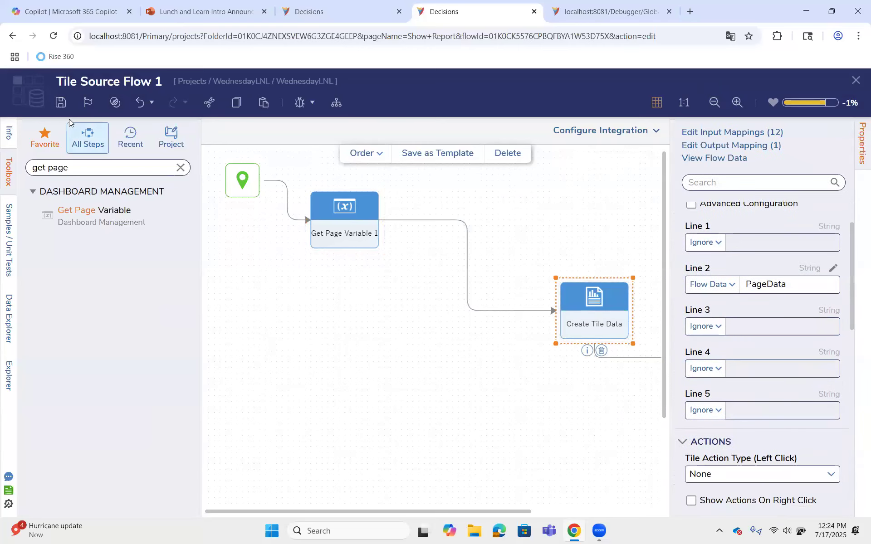
Save and close the tile source flow, and accept refreshing the Show Report page
click(61, 103)
click(588, 355)
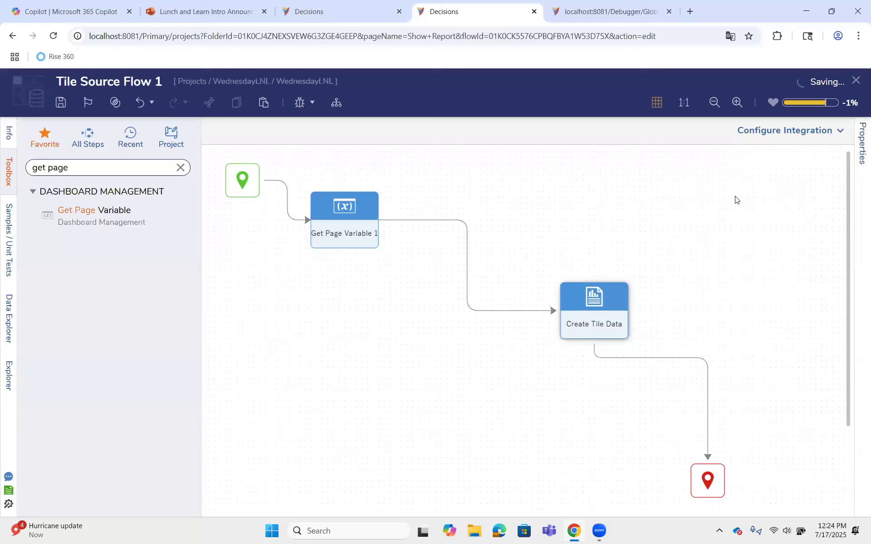
click(61, 102)
click(581, 351)
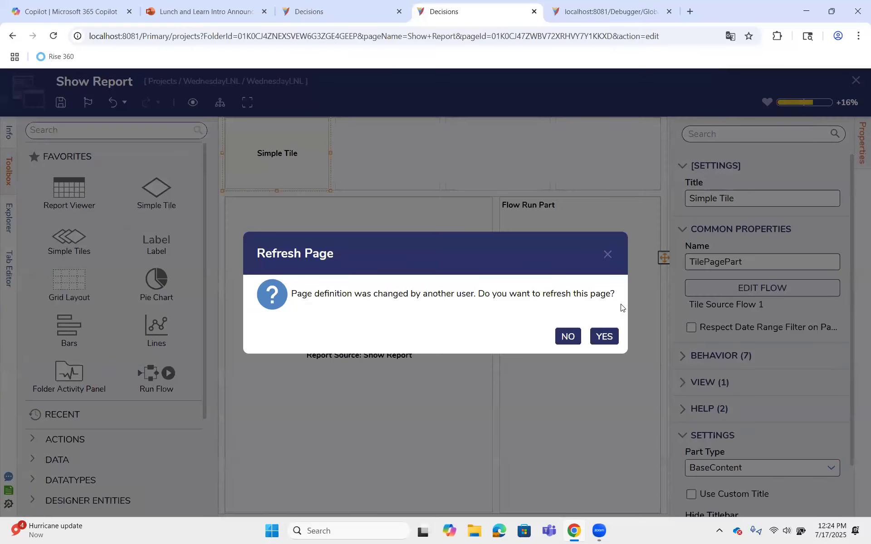
click(604, 336)
Refresh the Show Report page in the original browser tab and test it by submitting Person as the Filter value
key(ctrl+shift+Tab)
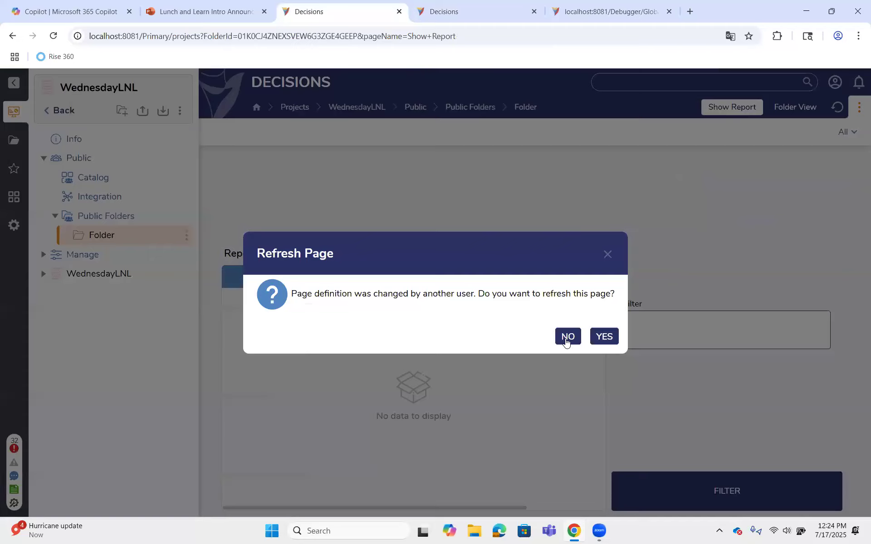
click(610, 336)
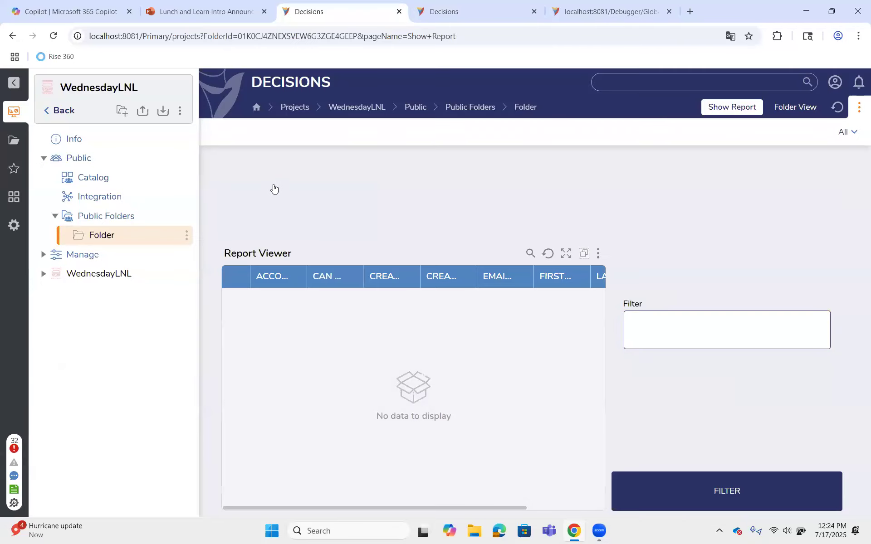
click(667, 331)
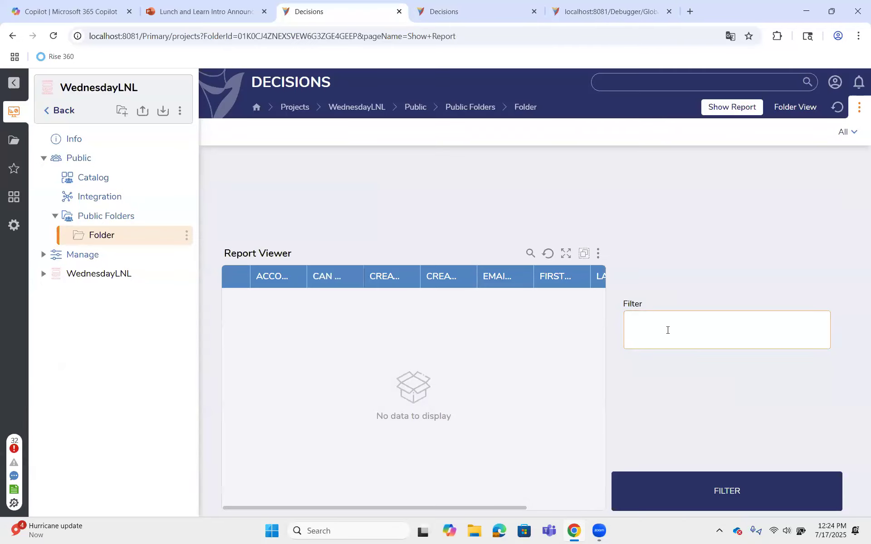
text(Person)
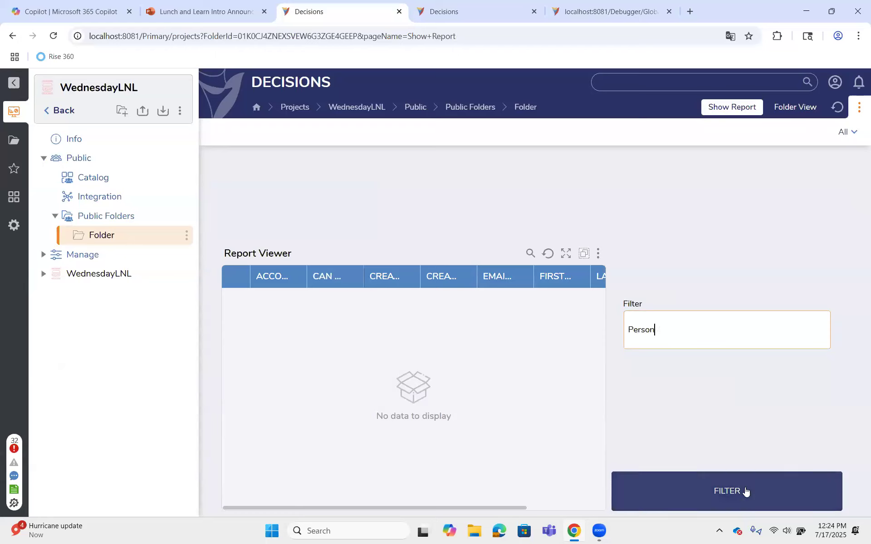
click(745, 491)
click(280, 208)
Save the Show Report page in the designer tab and refresh it in the original browser tab
key(ctrl+Tab)
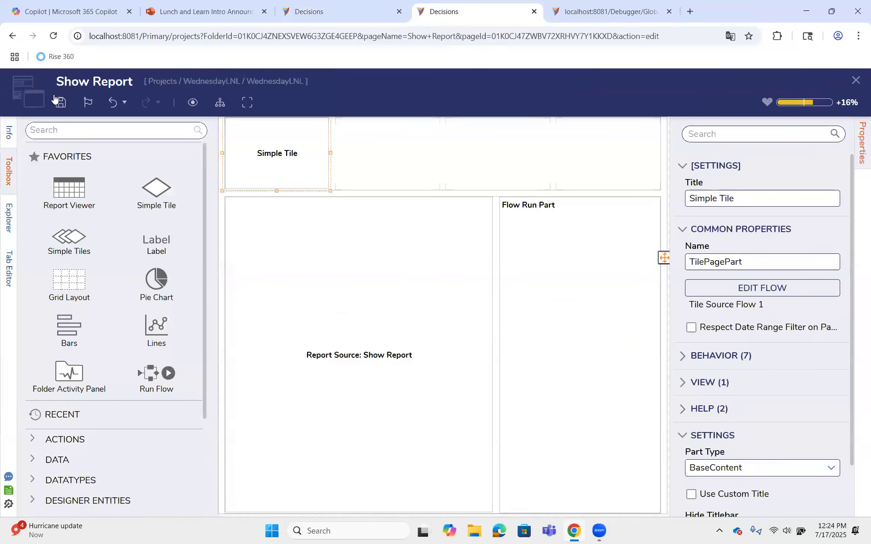
key(ctrl+s)
click(568, 377)
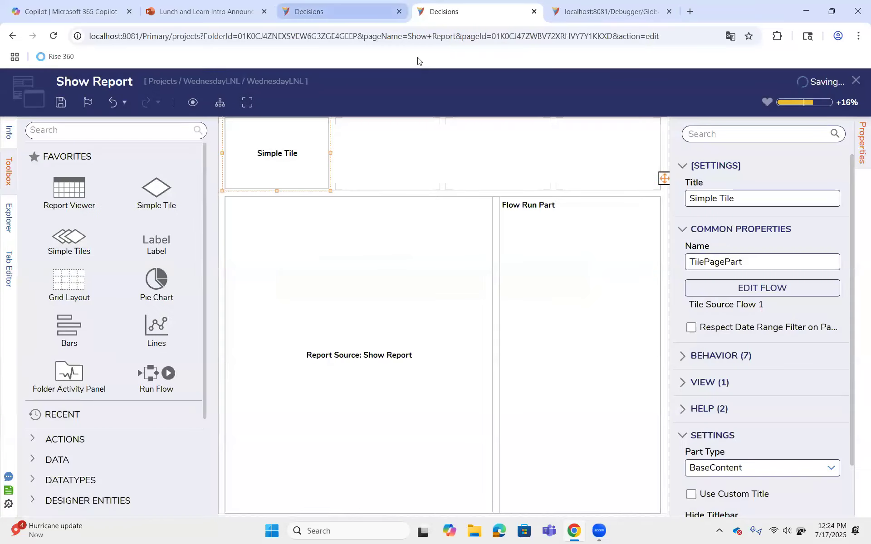
key(ctrl+shift+Tab)
click(604, 337)
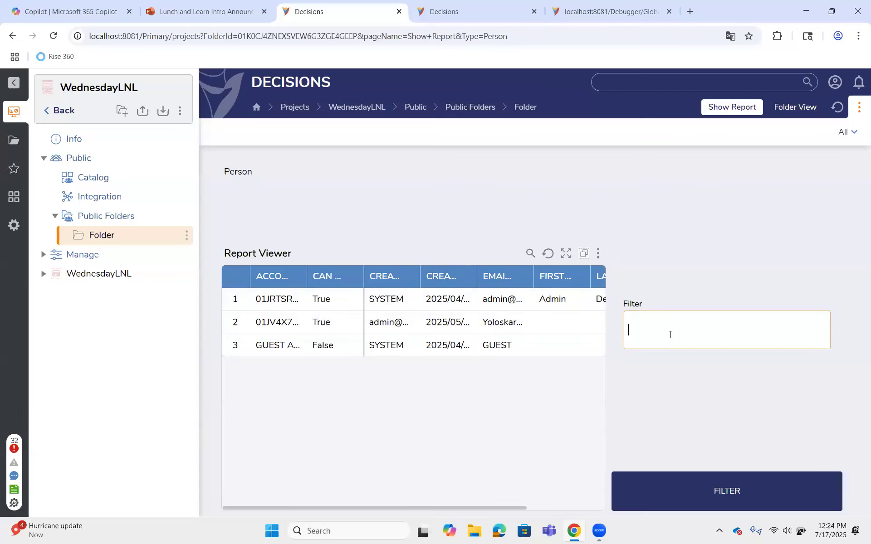
Submit Machine and Person in turn as the Filter value, and reload the browser page to check whether the tile's text updates
text(Machine)
click(732, 499)
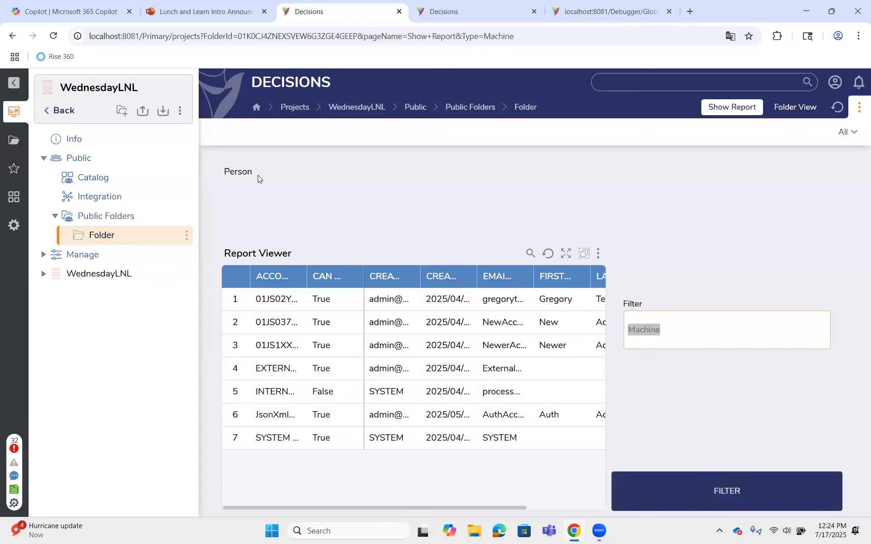
drag(698, 334, 628, 330)
text(Person)
click(743, 484)
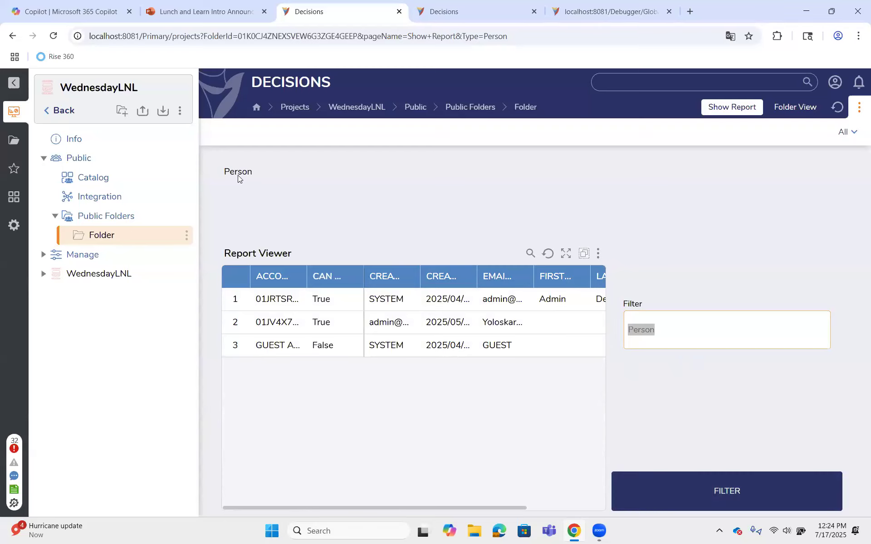
click(53, 36)
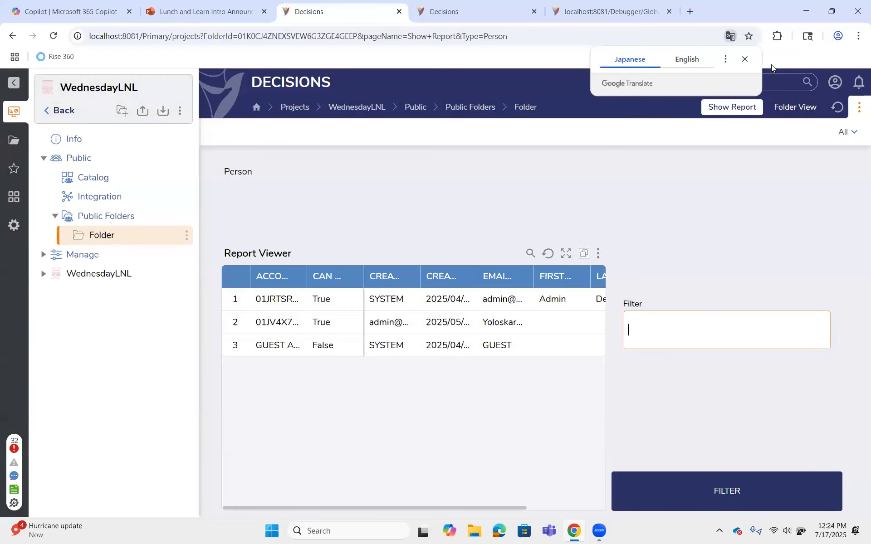
click(744, 60)
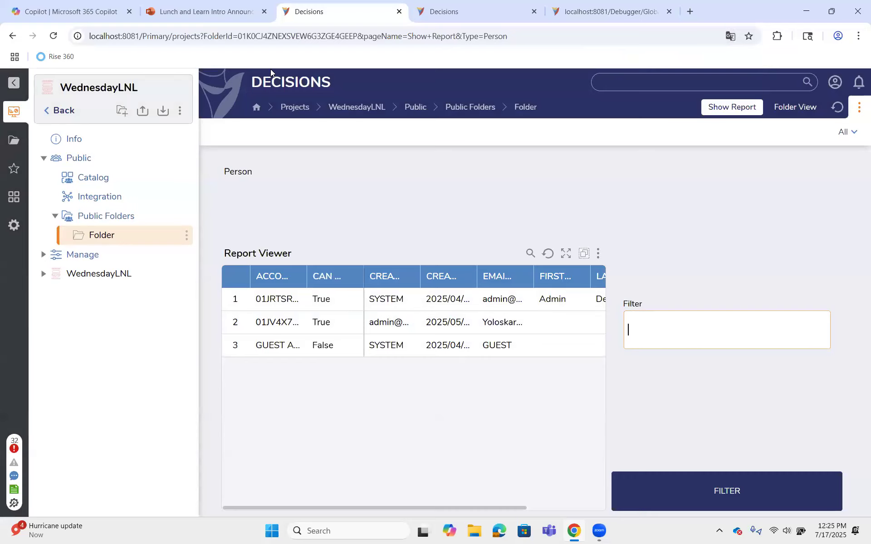
In the designer tab, accept refreshing the Show Report page and enable Refresh on Current Folder Change for the Simple Tile
key(ctrl+Tab)
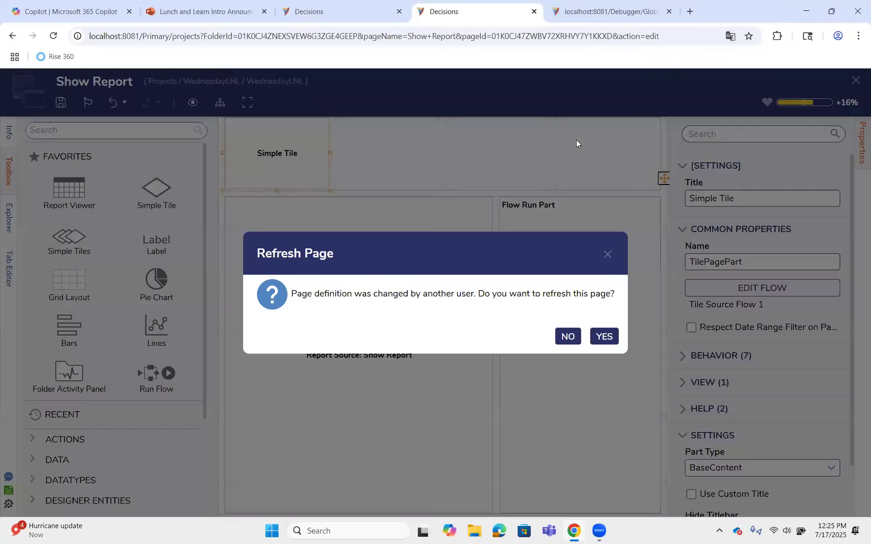
click(603, 336)
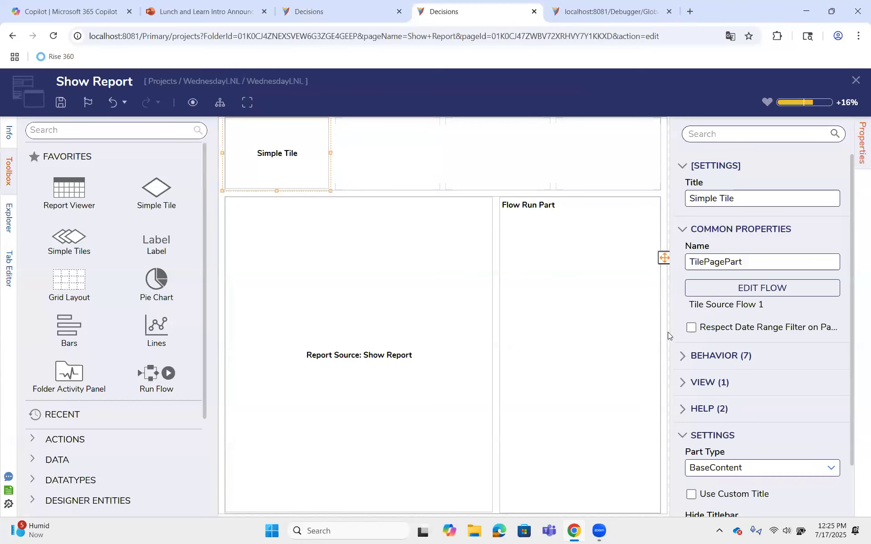
scroll(704, 366, down, 1)
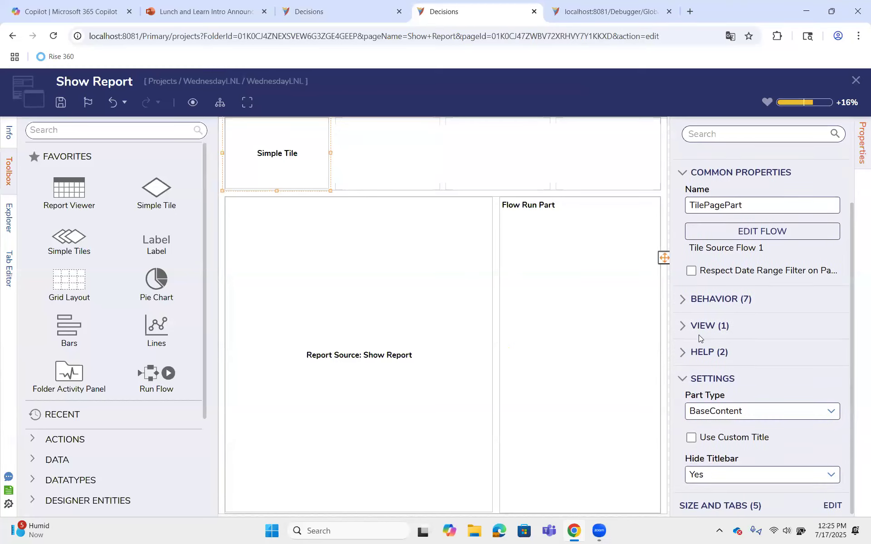
click(697, 304)
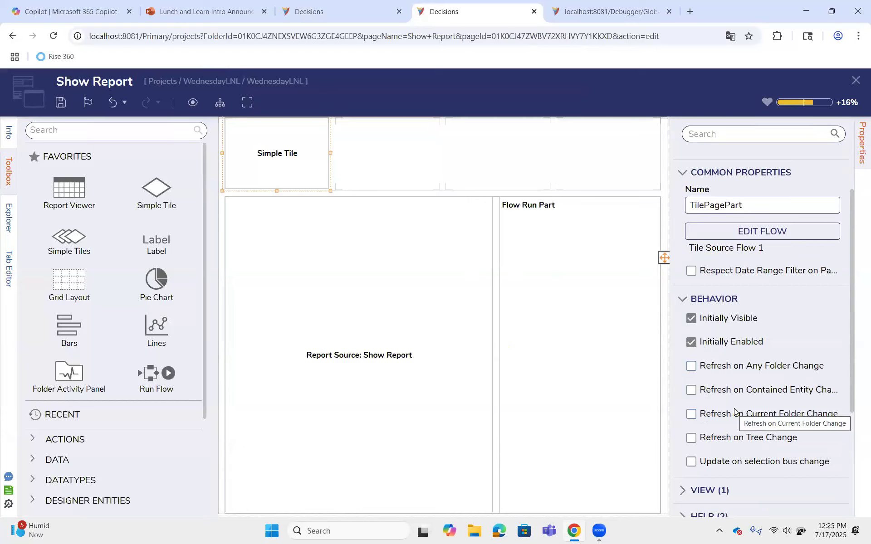
scroll(734, 409, down, 2)
scroll(734, 386, up, 1)
click(734, 361)
scroll(732, 359, down, 3)
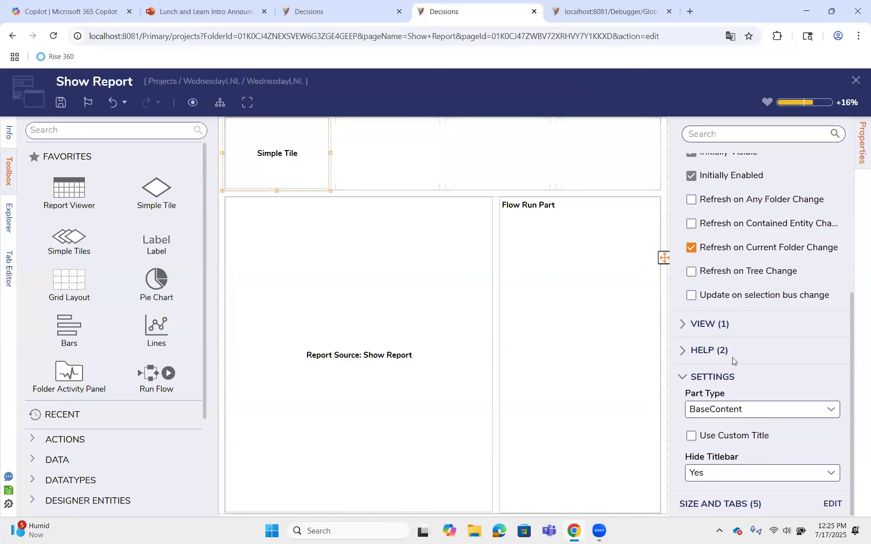
scroll(732, 359, up, 2)
Save the page with the tile's folder-change refresh setting, accept refreshing it, and refresh the page in the original browser tab
click(60, 102)
click(585, 366)
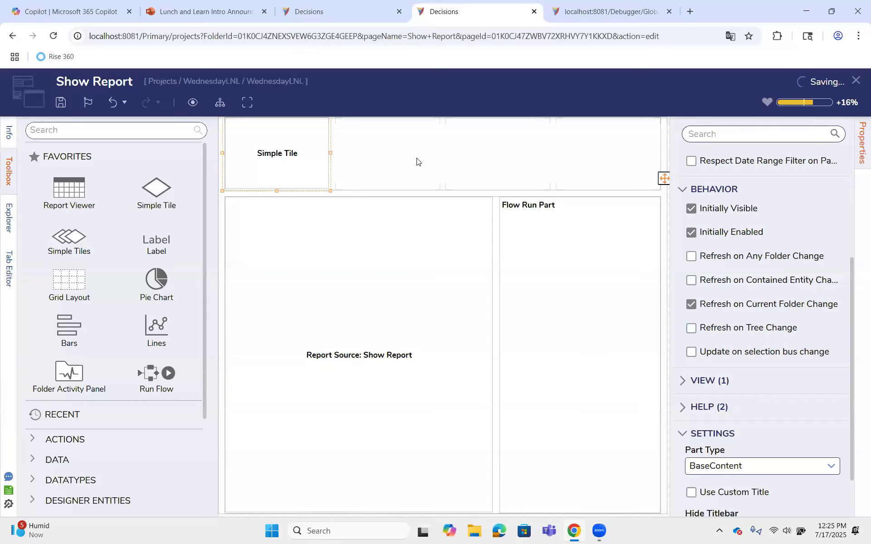
click(607, 336)
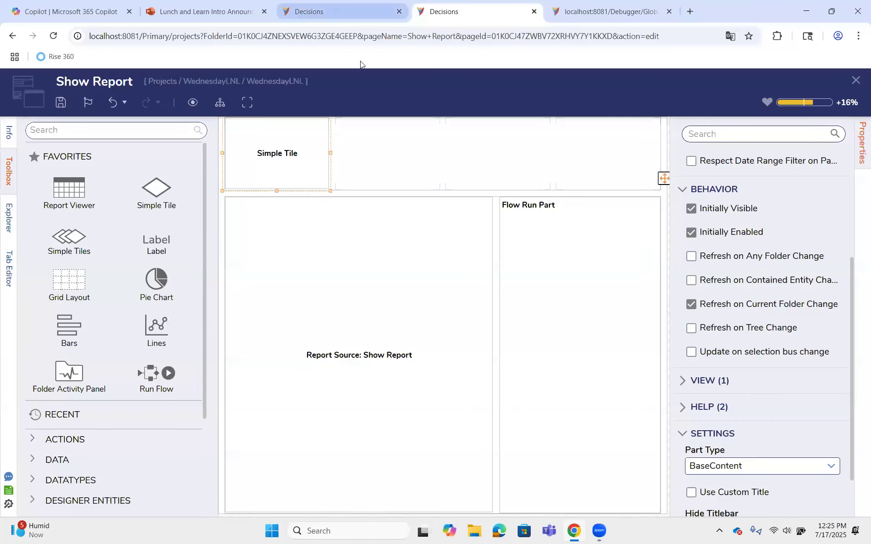
click(349, 11)
click(606, 334)
Submit Machine and Person in turn as the Filter value to test the tile's current-folder refresh setting
click(635, 331)
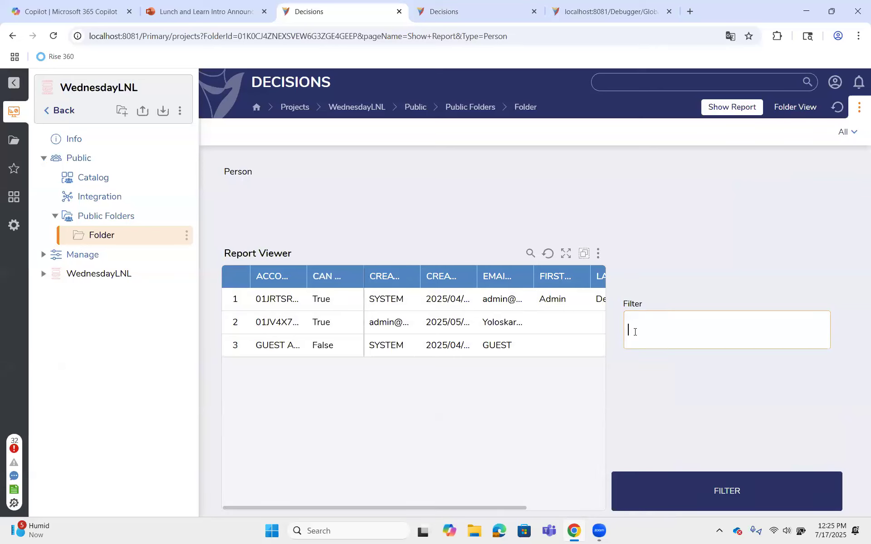
text(Machine)
click(818, 493)
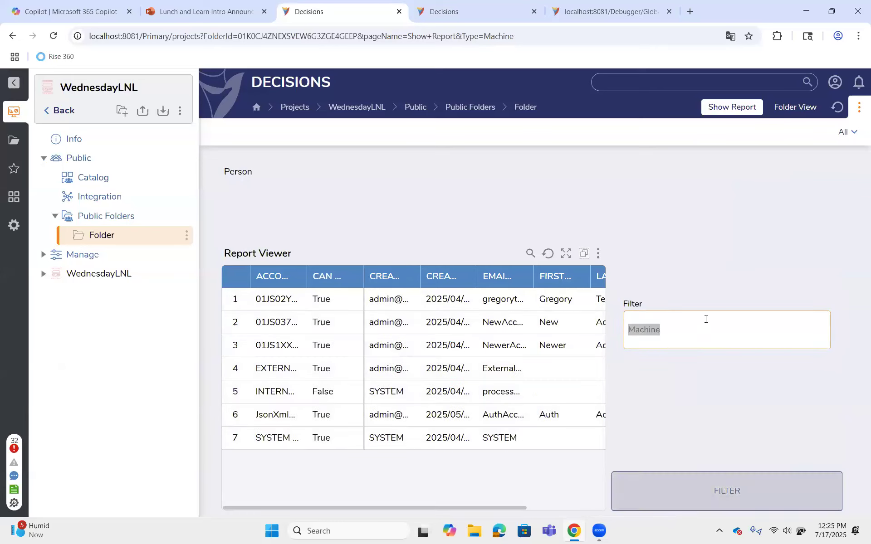
drag(701, 335, 620, 328)
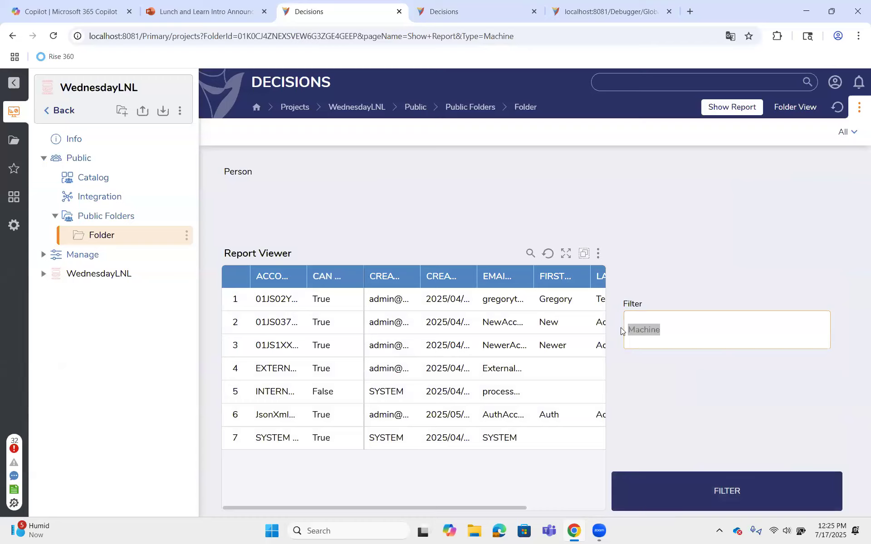
text(Person)
click(785, 490)
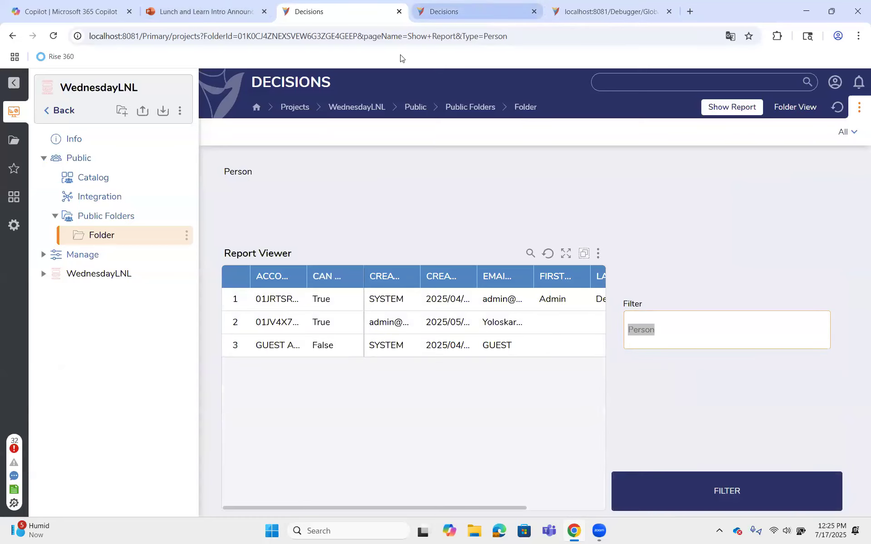
In the designer tab, enable Update on selection bus change for the Simple Tile with Type as the Selection Bus Name
click(444, 11)
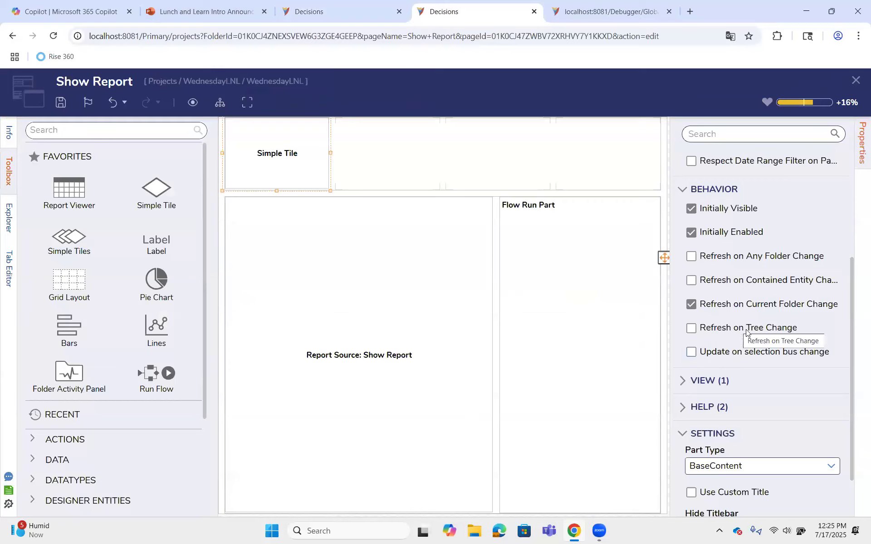
scroll(748, 317, down, 1)
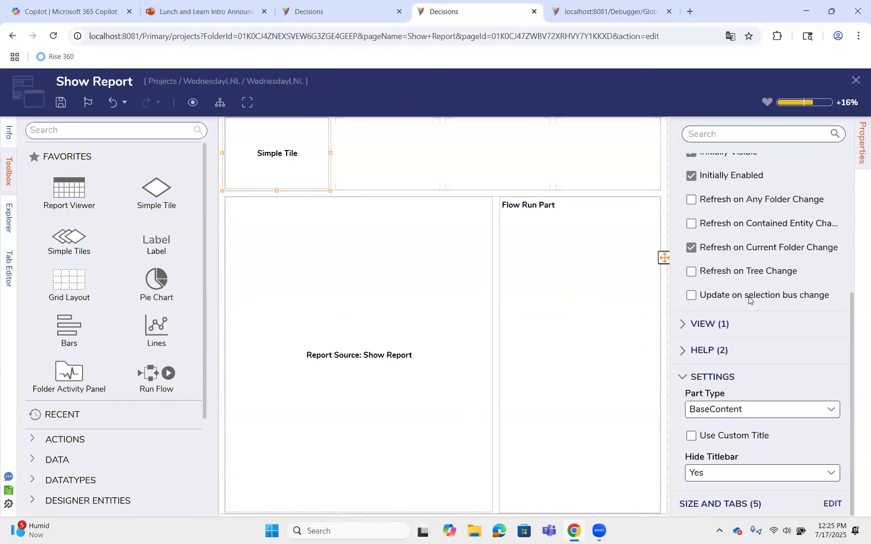
click(749, 297)
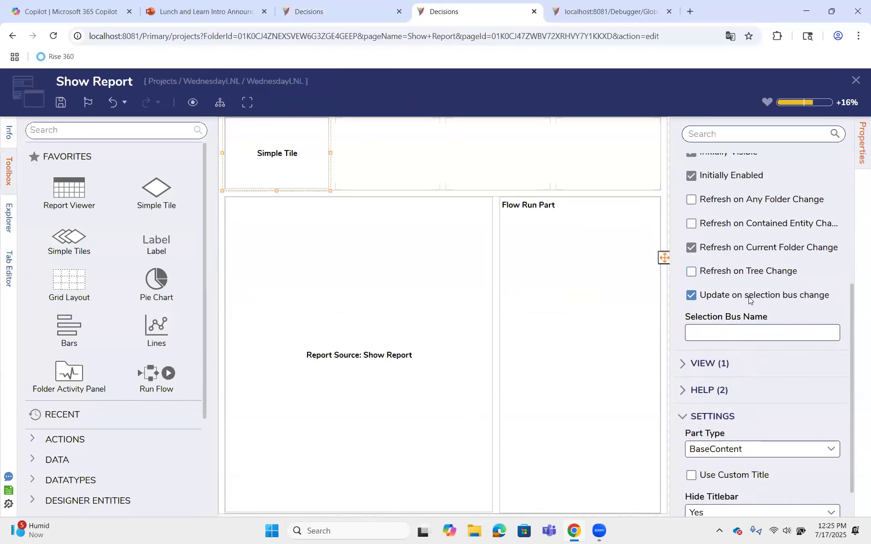
click(742, 335)
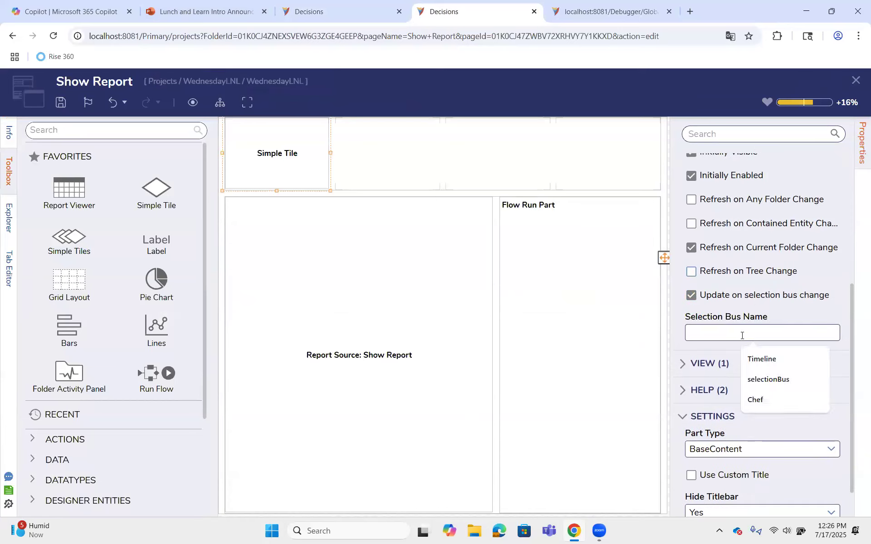
text(Typ)
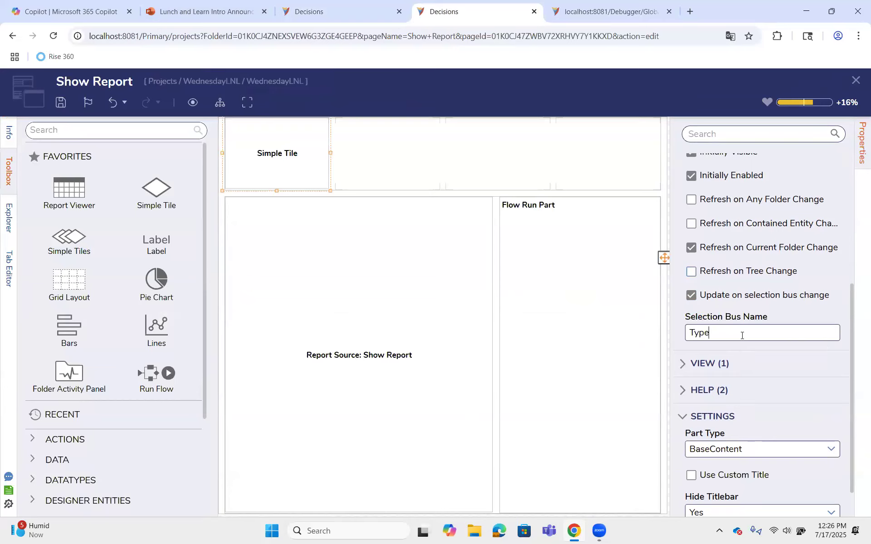
text(e)
Save the page with the tile's selection bus setting, accept refreshing it, and refresh the page in the original browser tab
key(ctrl+s)
click(588, 366)
click(599, 334)
click(343, 12)
click(613, 337)
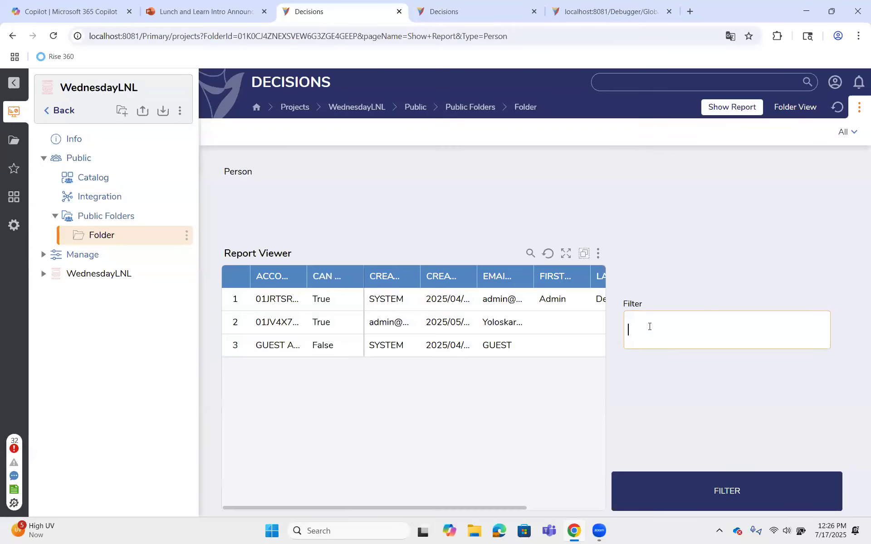
Submit Machine and Person in turn as the Filter value to test the tile's selection bus update
text(Machine)
click(763, 497)
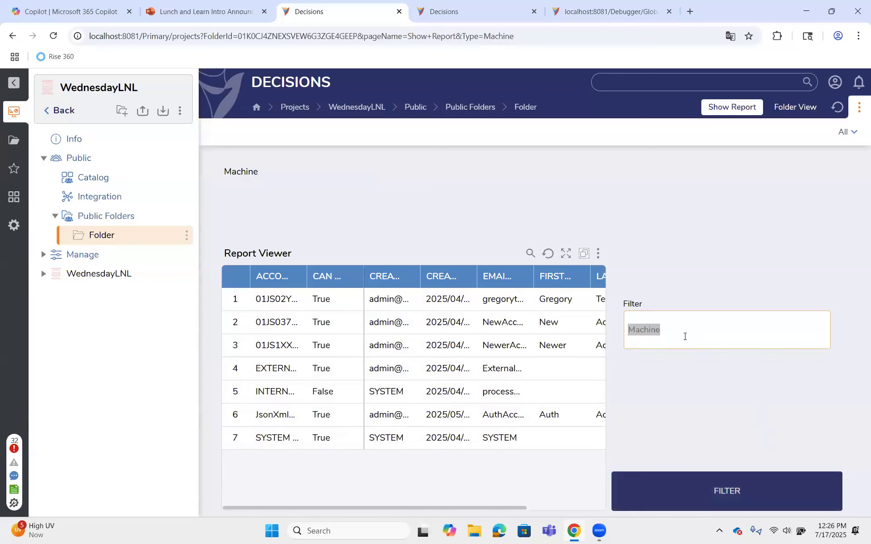
text(Person)
click(757, 502)
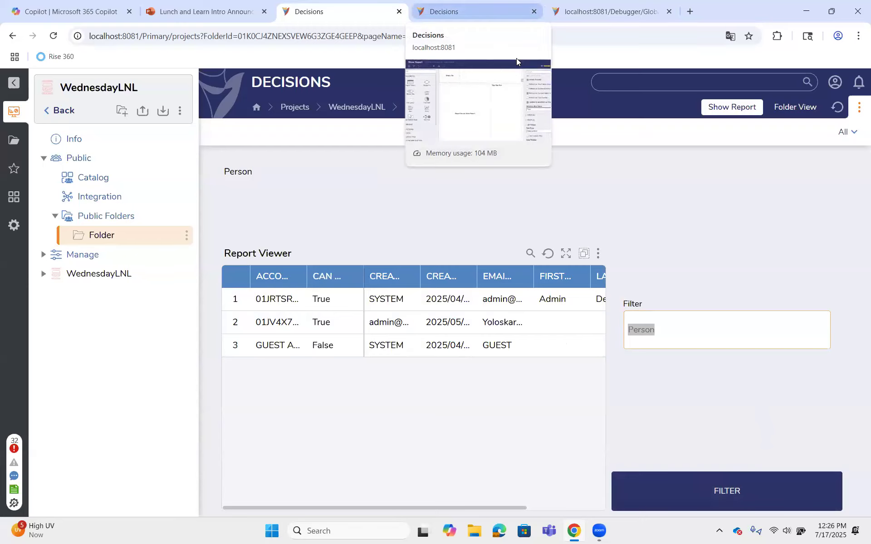
Turn off Refresh on Current Folder Change for the Simple Tile in the designer tab, and open the Flow Run Part's Show Form flow
key(ctrl+Tab)
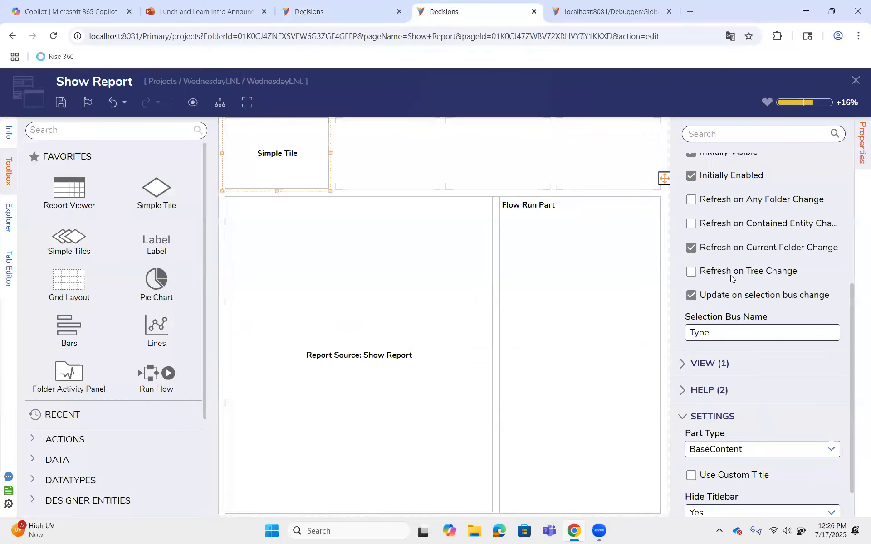
click(737, 252)
click(608, 276)
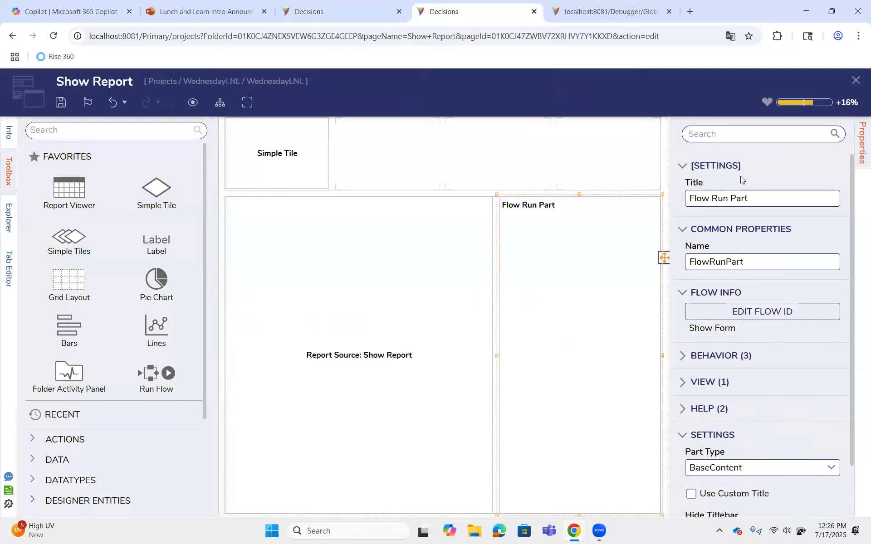
click(768, 312)
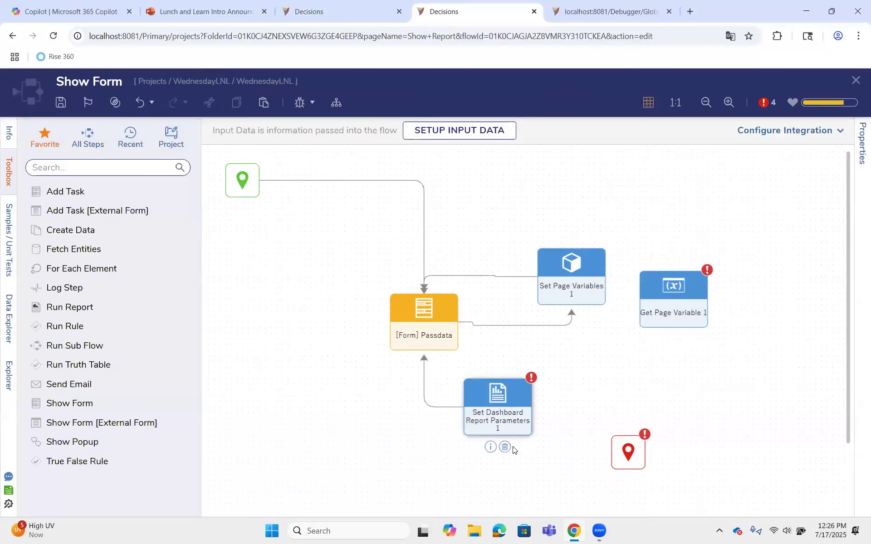
Delete the Set Dashboard Report Parameters step from the Show Form flow and save the flow
click(504, 447)
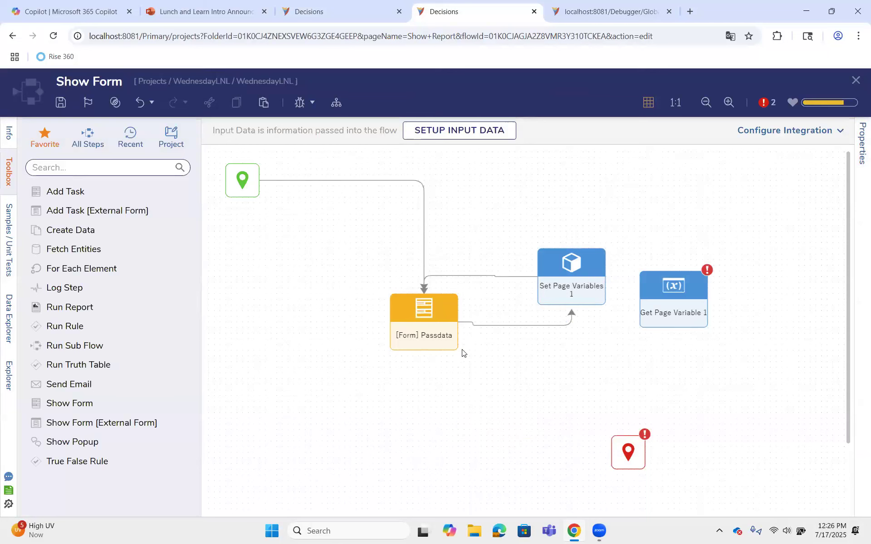
drag(558, 286, 562, 281)
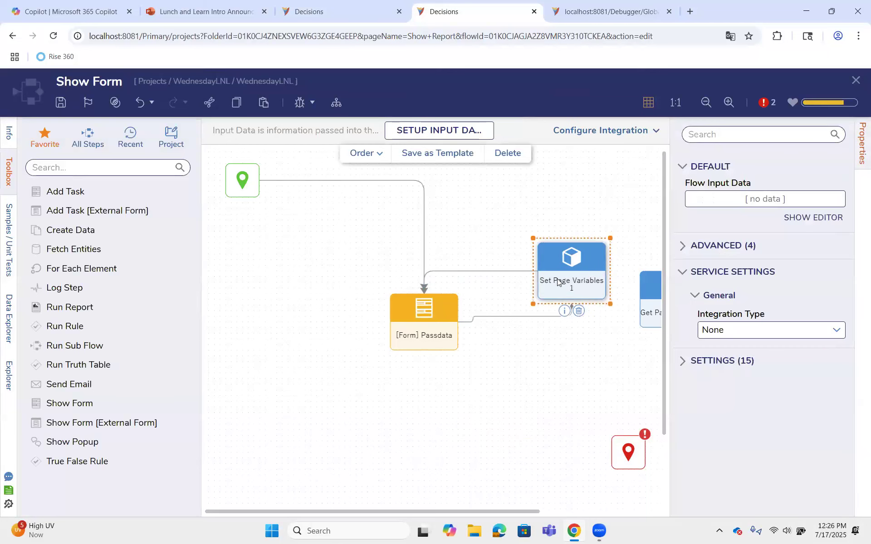
click(557, 368)
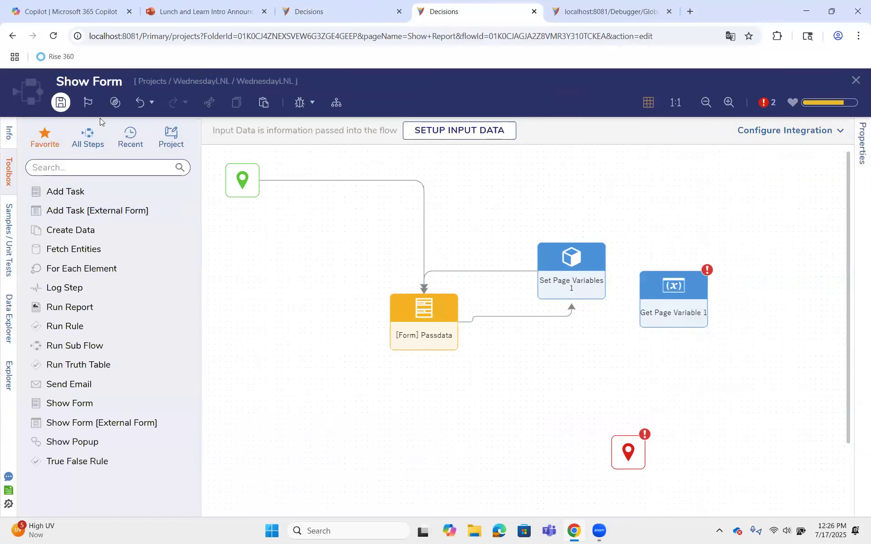
click(60, 103)
click(595, 349)
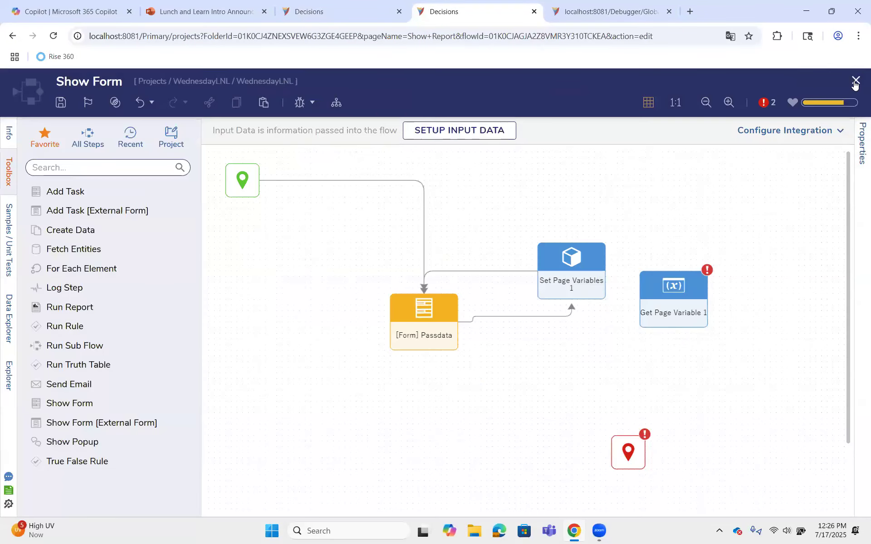
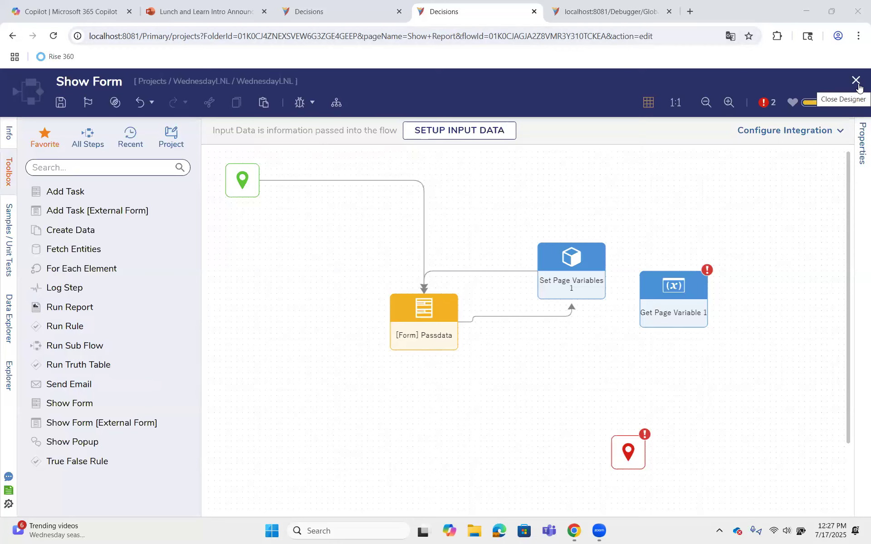
Close the Show Form flow and Show Report page designers, accept the page refresh, and save the page data
click(857, 82)
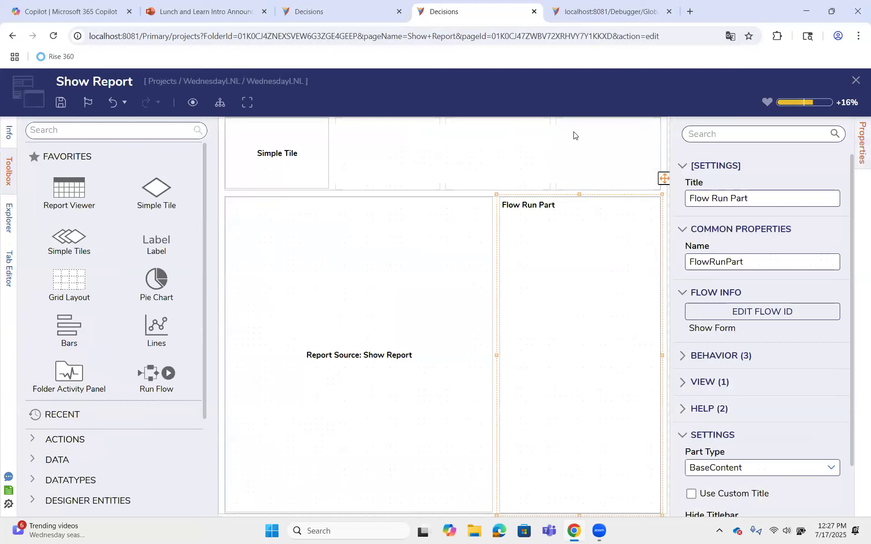
click(857, 80)
click(562, 375)
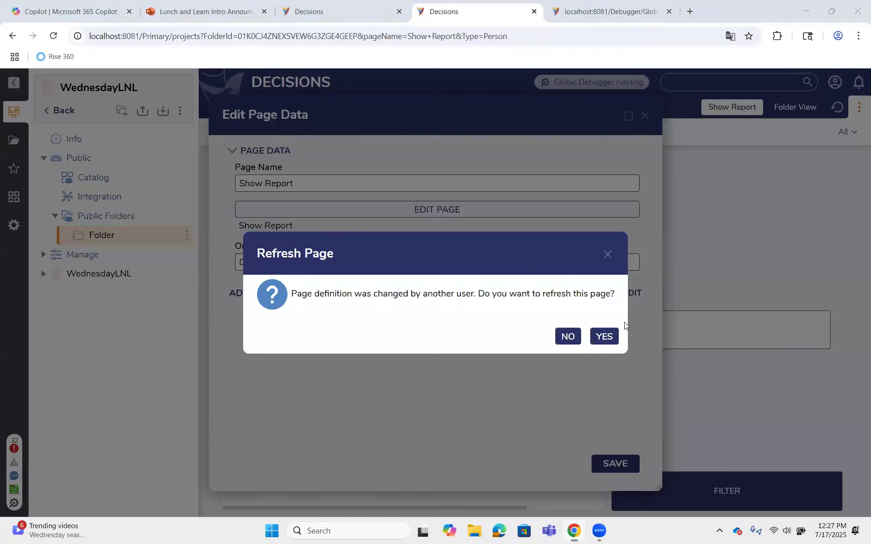
click(609, 335)
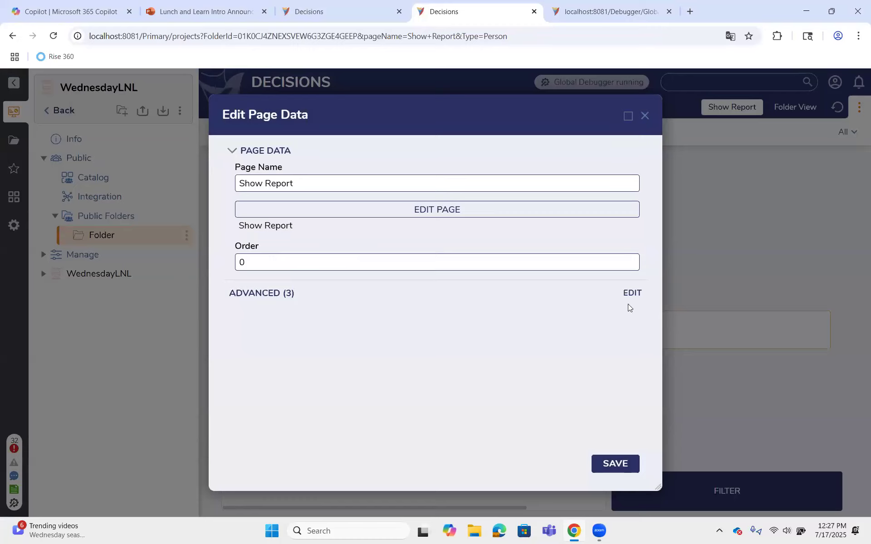
click(609, 462)
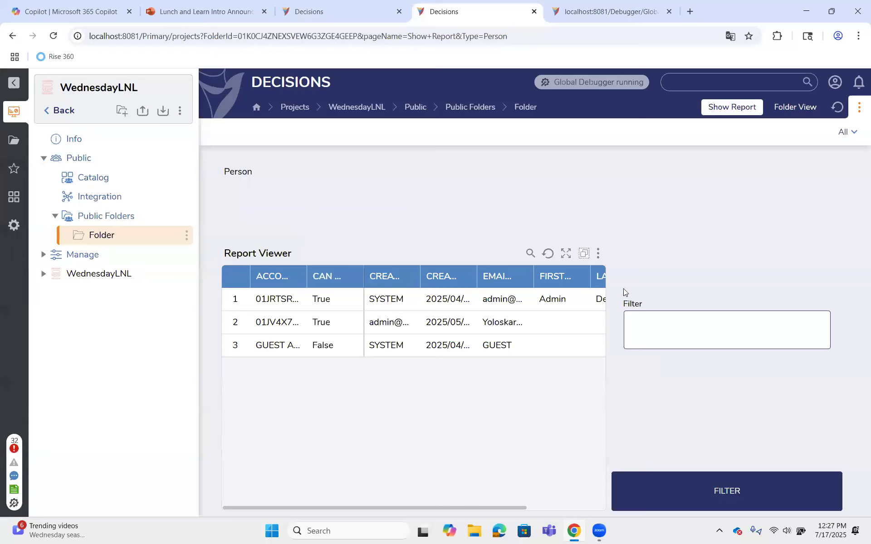
Create a normal Form named Header Container Form in the WednesdayLNL folder
click(77, 282)
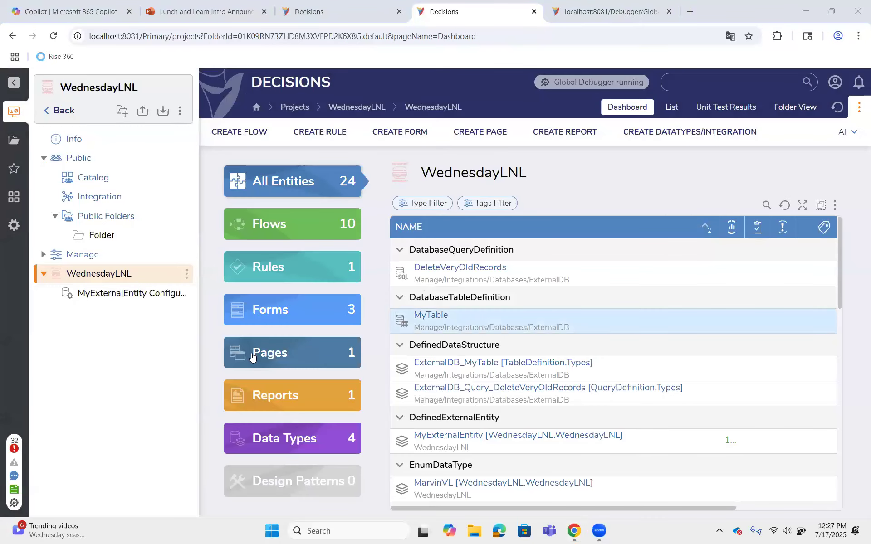
scroll(554, 374, down, 10)
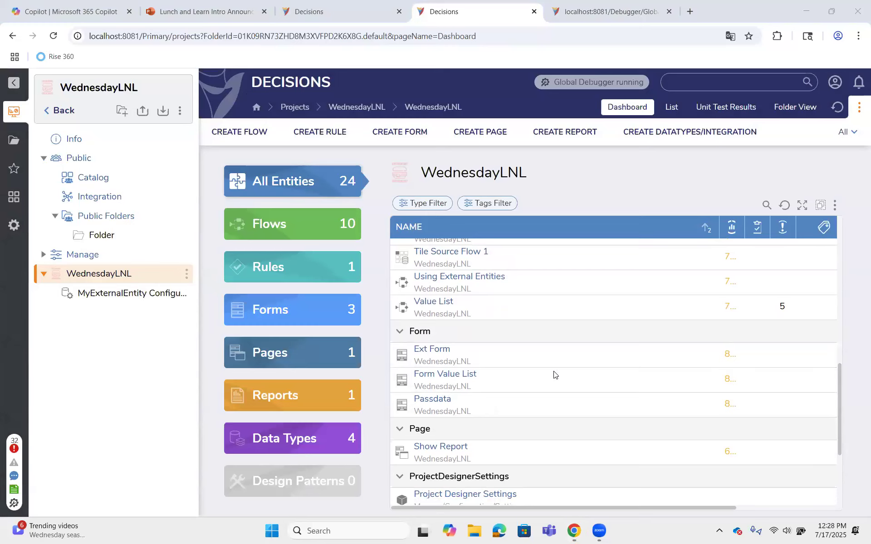
scroll(554, 375, up, 1)
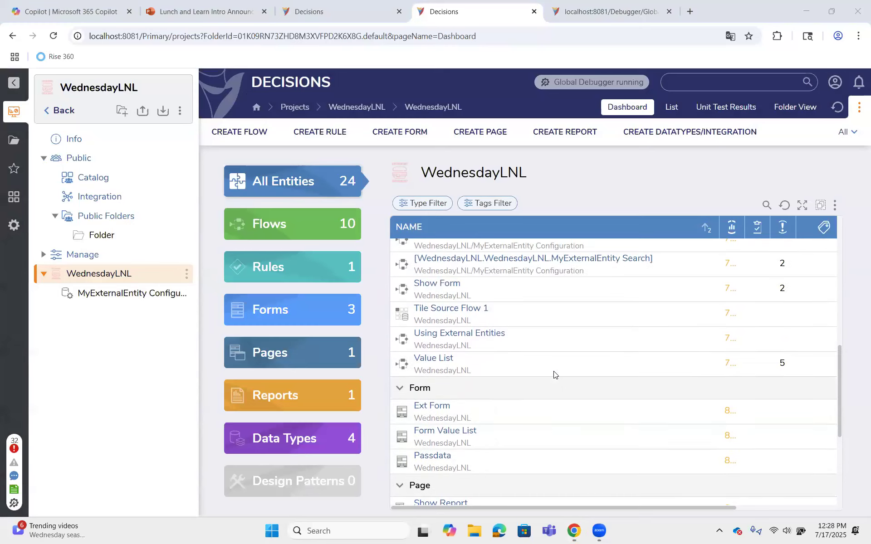
scroll(554, 375, down, 3)
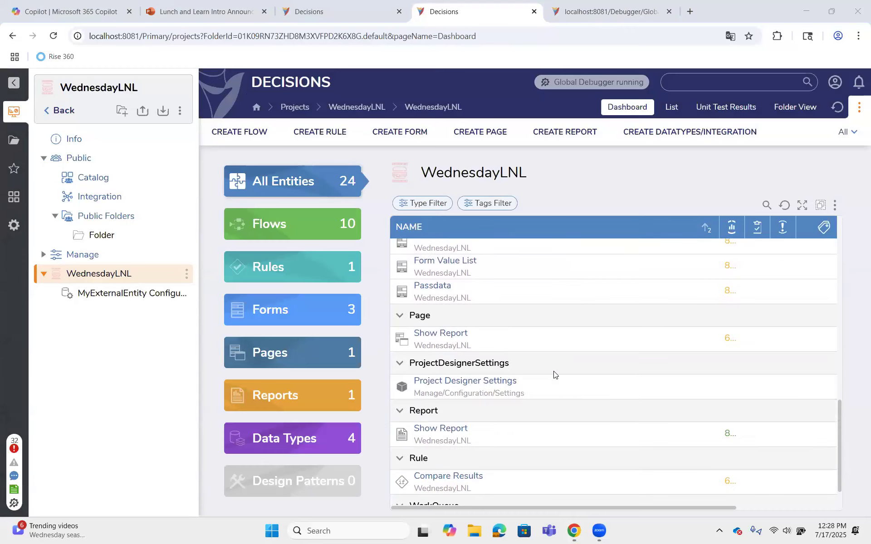
scroll(554, 375, down, 1)
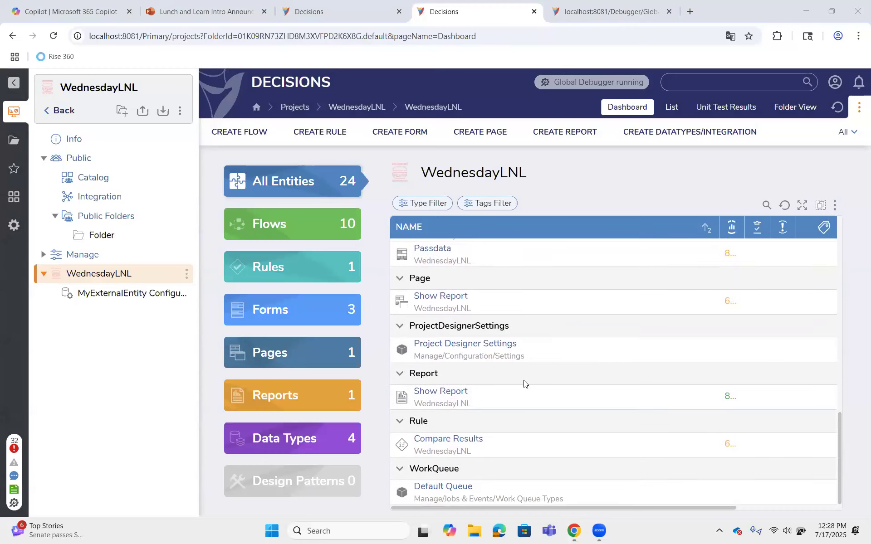
click(389, 134)
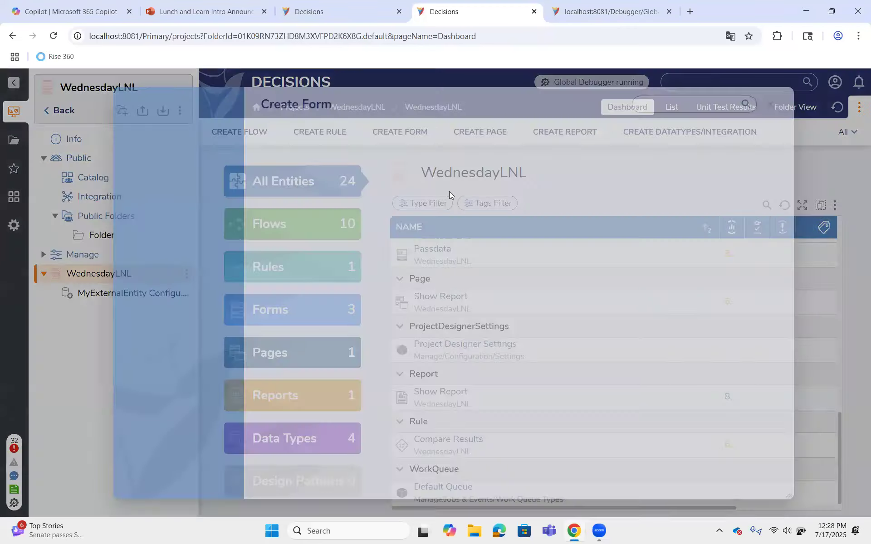
click(401, 262)
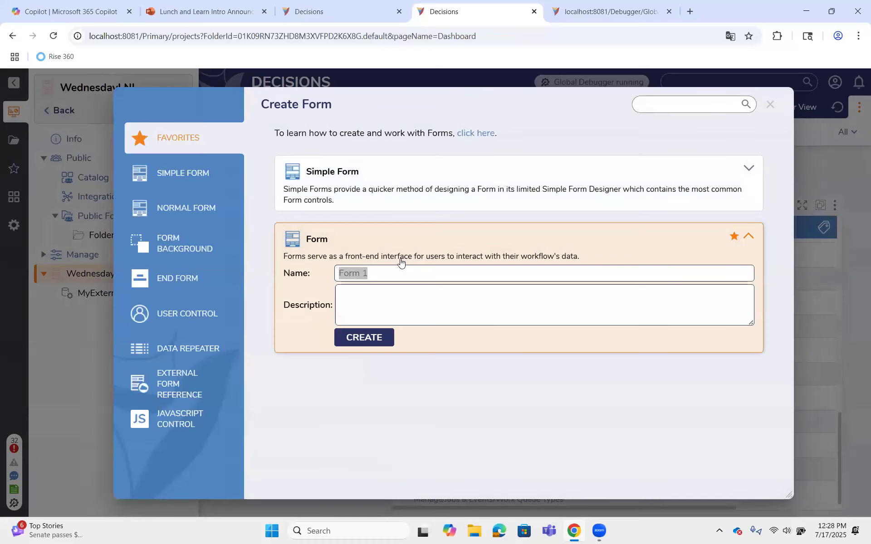
text(H)
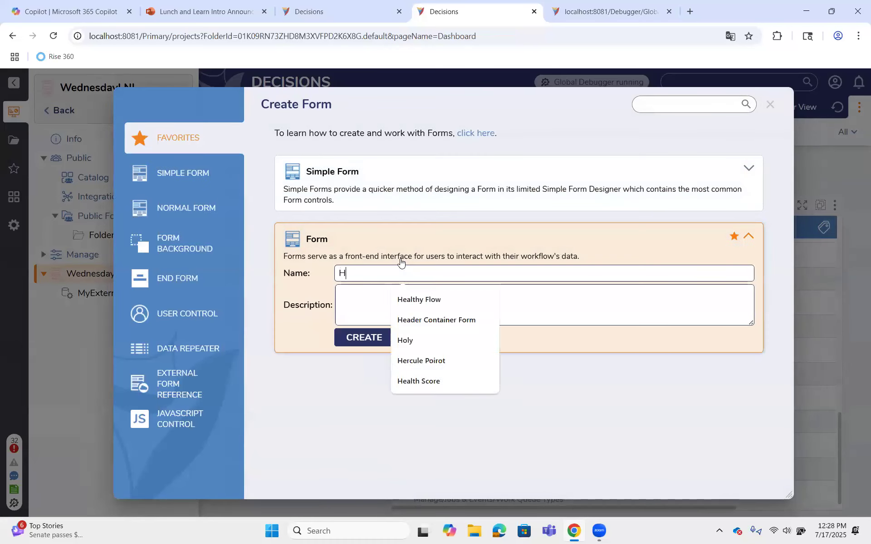
text(eader Container)
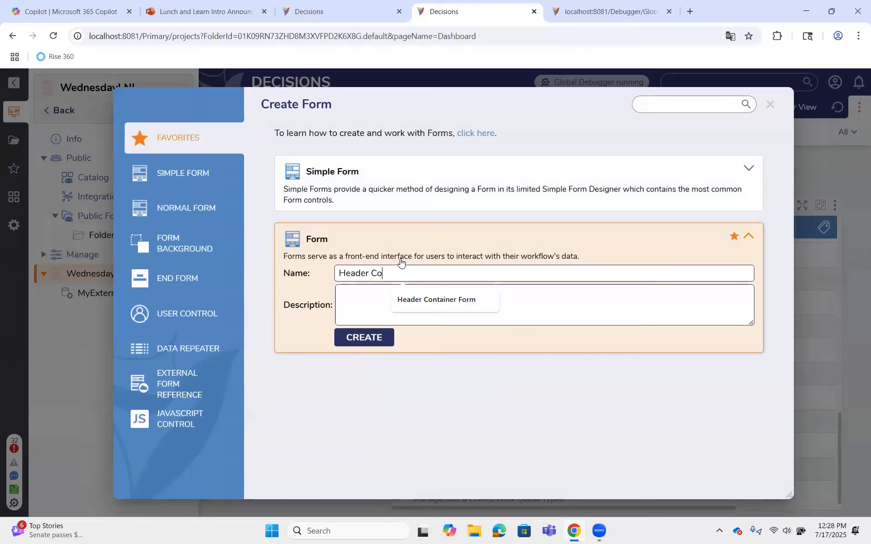
text( Form)
key(Return)
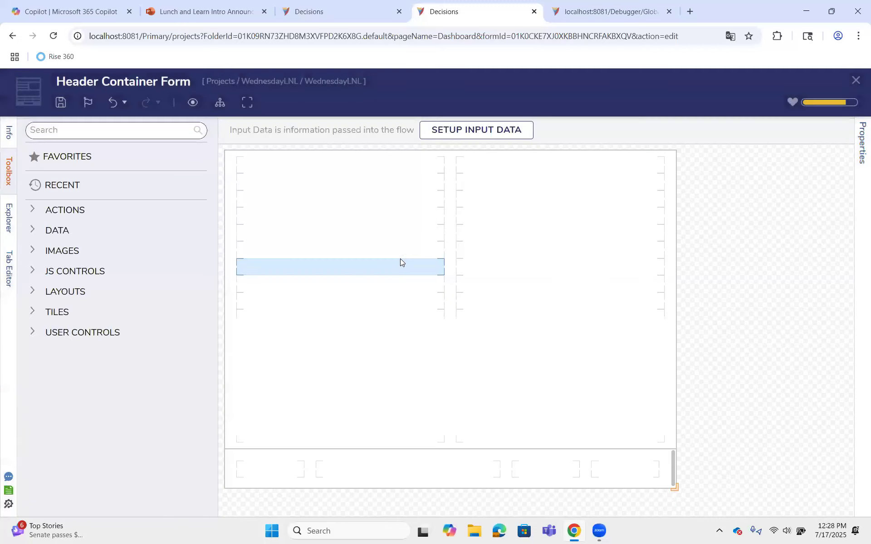
Add a Header Container to the form's contents grid, spanning both columns and about four rows high
click(67, 130)
text(header)
drag(69, 165, 599, 293)
drag(452, 280, 349, 277)
drag(450, 273, 450, 228)
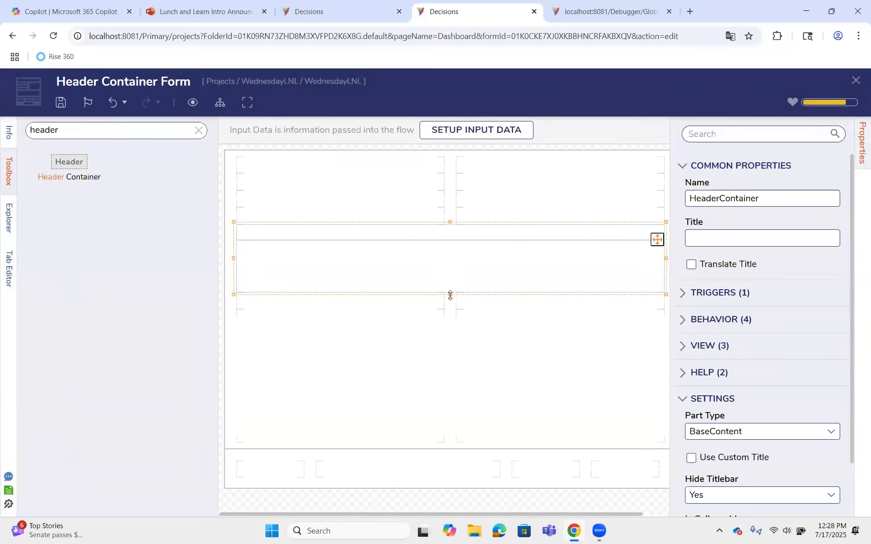
drag(451, 297, 456, 245)
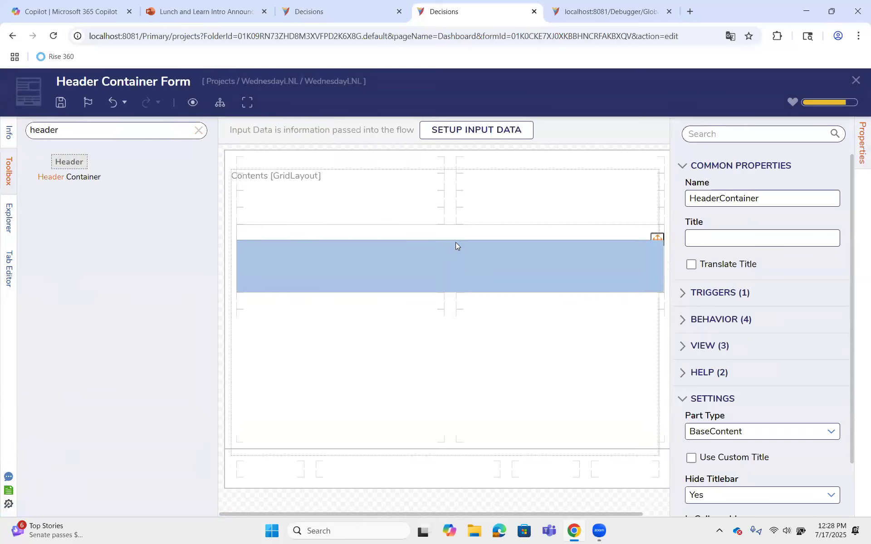
click(451, 281)
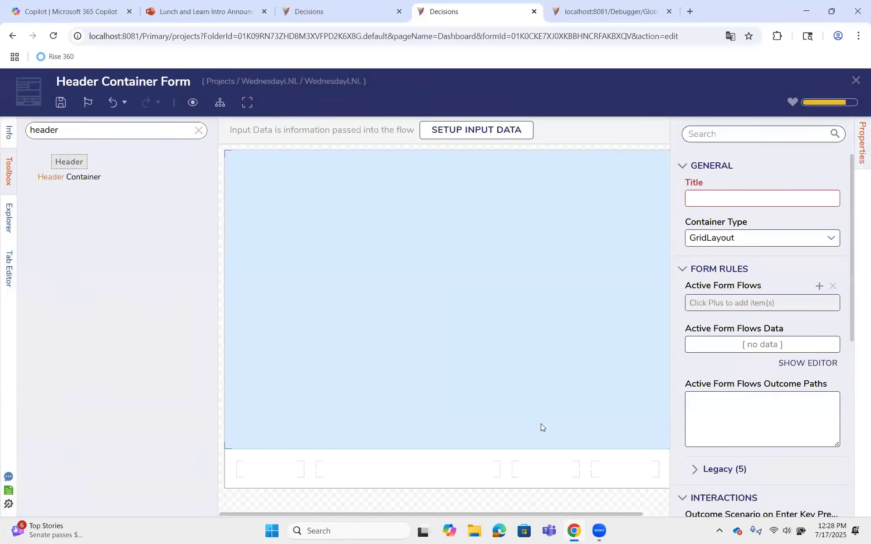
click(114, 103)
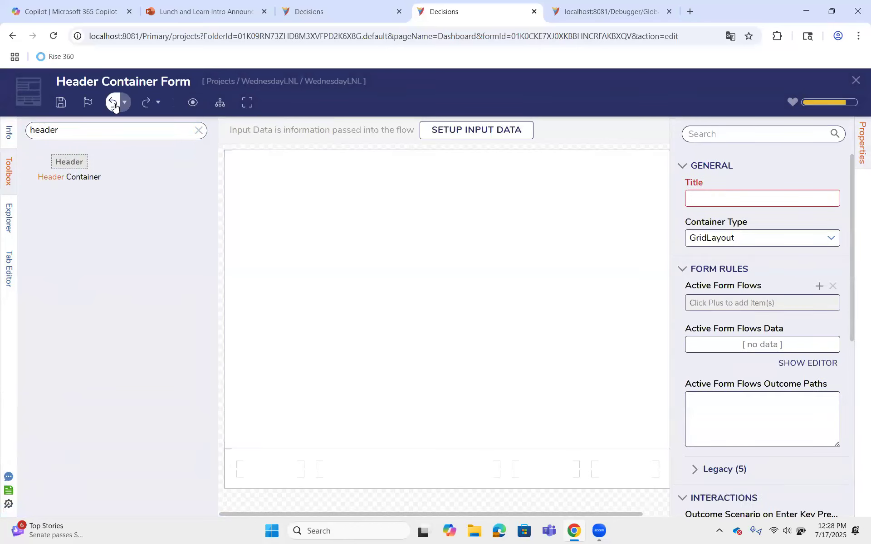
Move the Header Container up to the first rows of the form
click(401, 285)
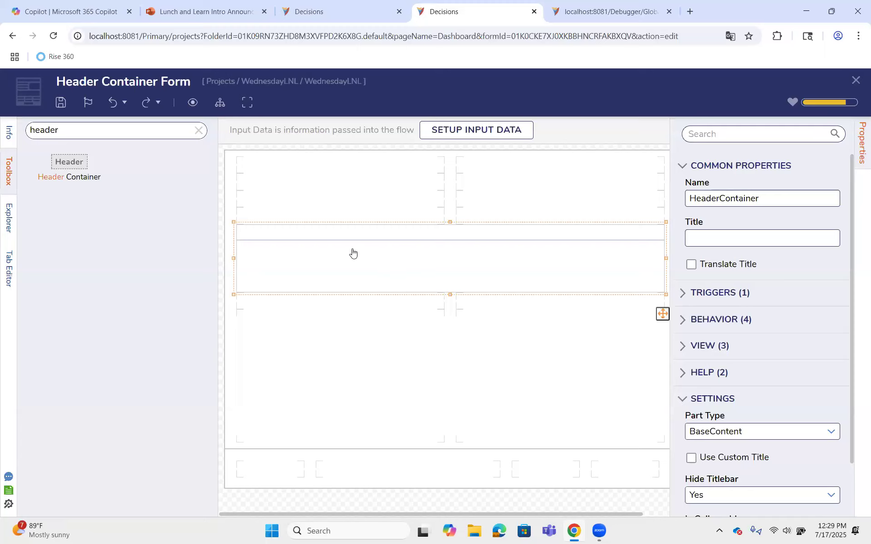
drag(354, 233, 352, 174)
drag(83, 170, 353, 212)
Copy the Header Container, paste it below the original, and widen the copy across both columns
right_click(323, 200)
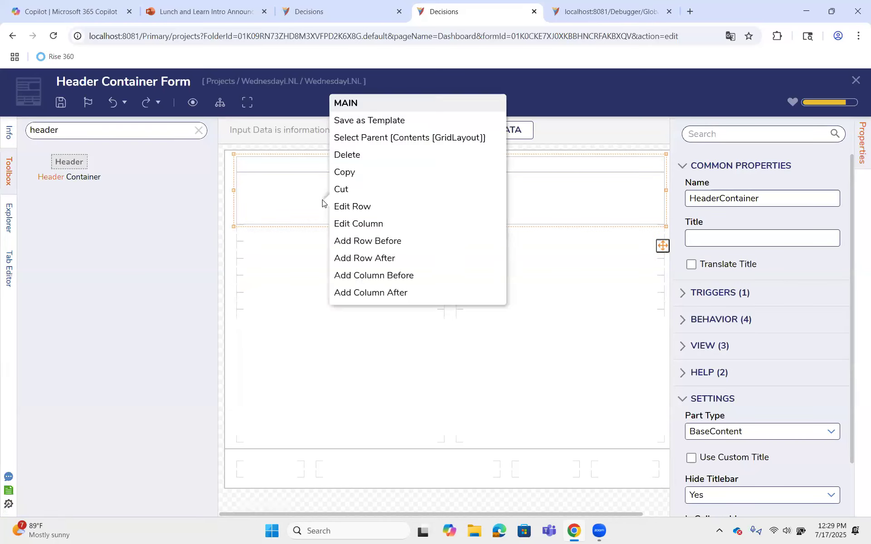
click(354, 185)
right_click(276, 257)
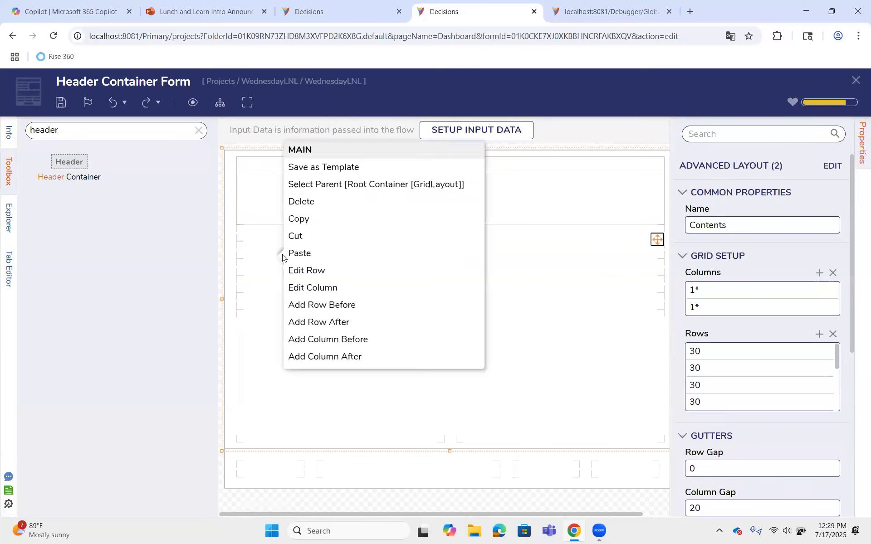
click(327, 254)
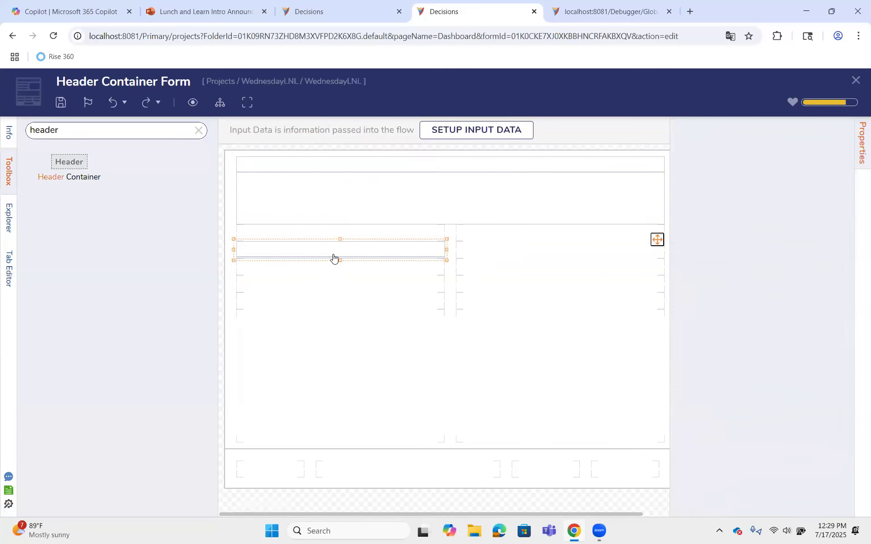
drag(439, 251, 450, 249)
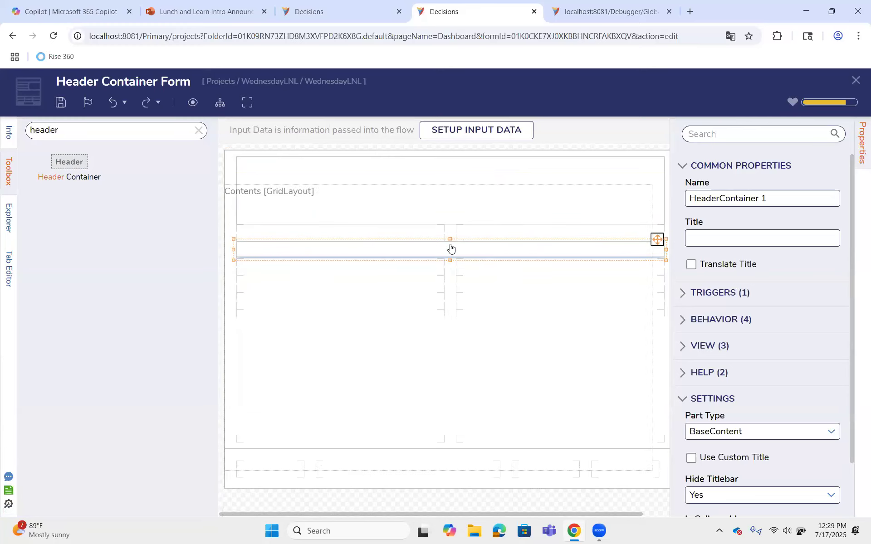
Enlarge the pasted header container to about five rows high so it sits directly beneath the first one
drag(452, 250, 452, 261)
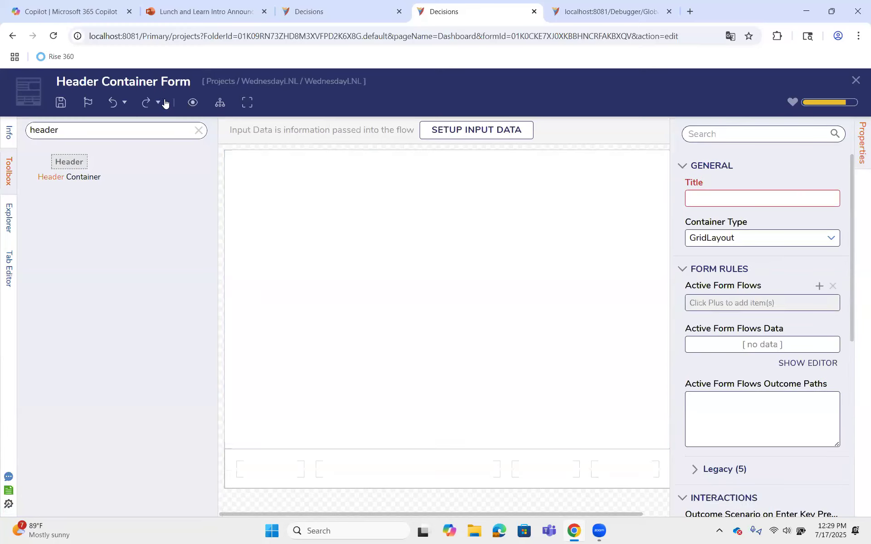
click(114, 108)
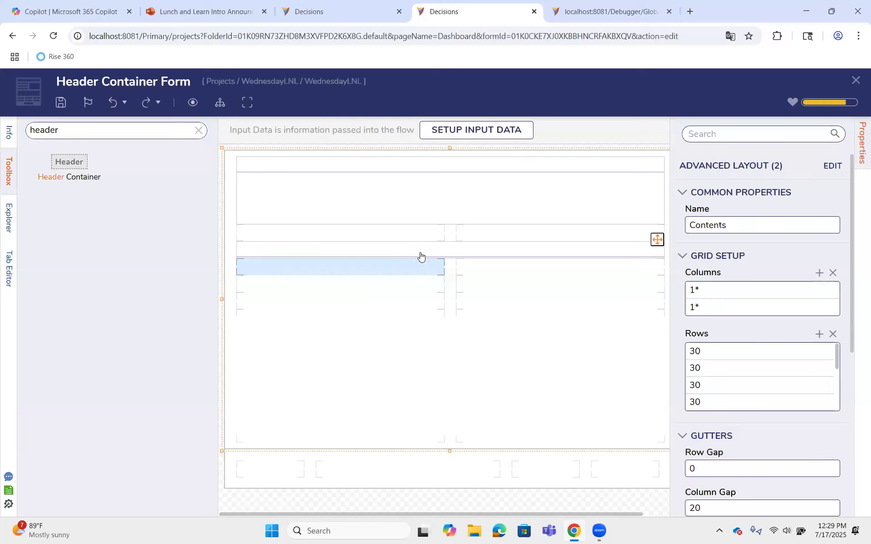
click(457, 253)
drag(451, 260, 453, 302)
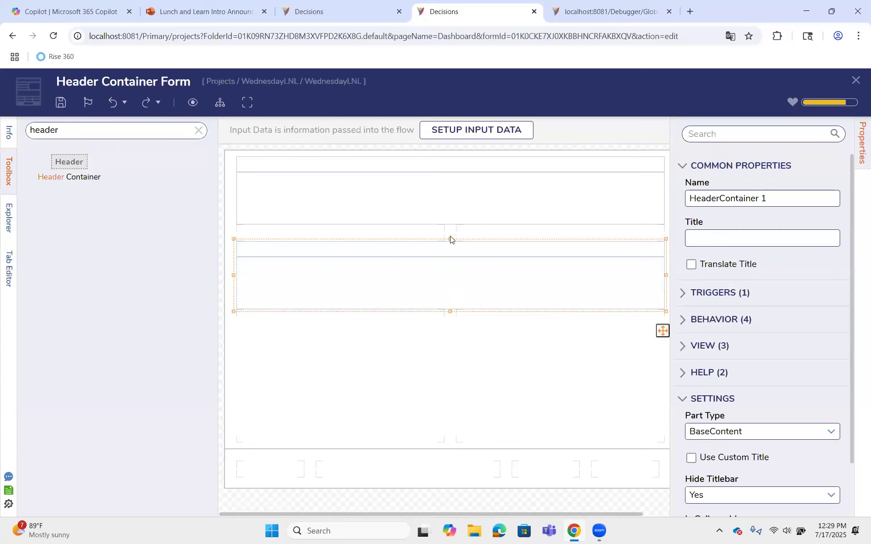
drag(450, 239, 450, 225)
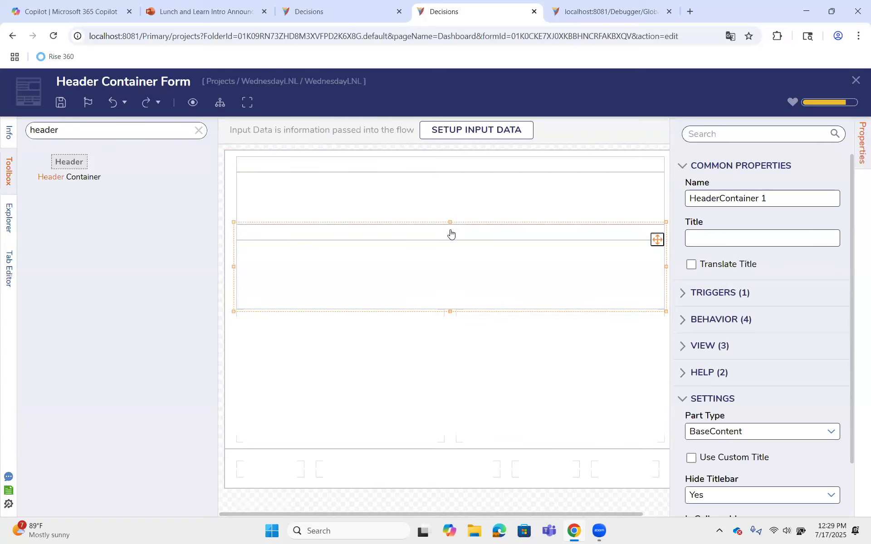
Place a Grid Layout inside each of the two header containers
click(198, 130)
scroll(83, 417, down, 3)
click(32, 461)
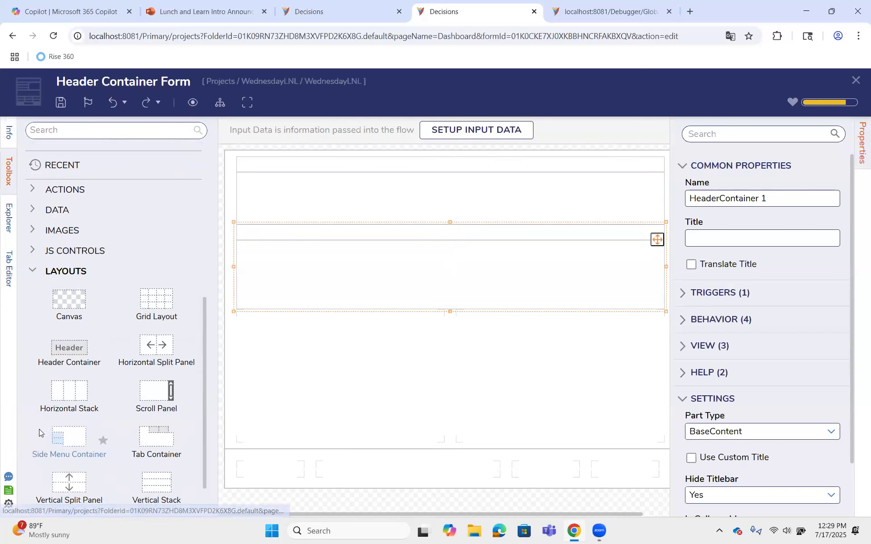
drag(156, 313, 353, 291)
drag(156, 301, 300, 207)
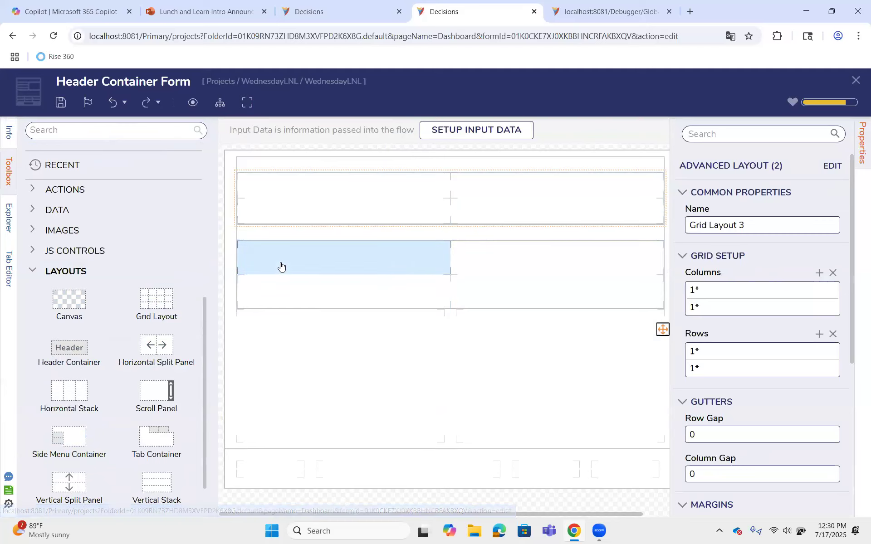
Set the Advanced Columns of the lower header container's Grid Layout to four columns of 1* each
click(590, 272)
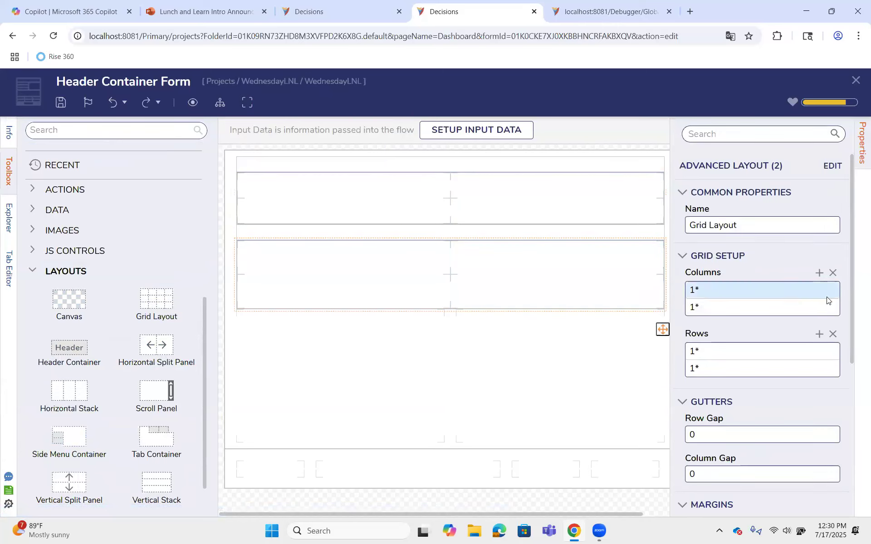
click(832, 165)
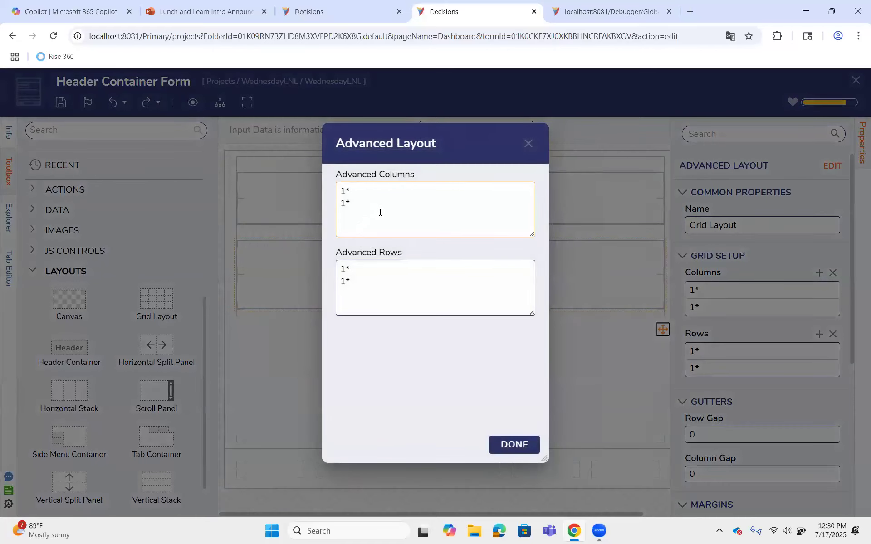
text(1* 1*)
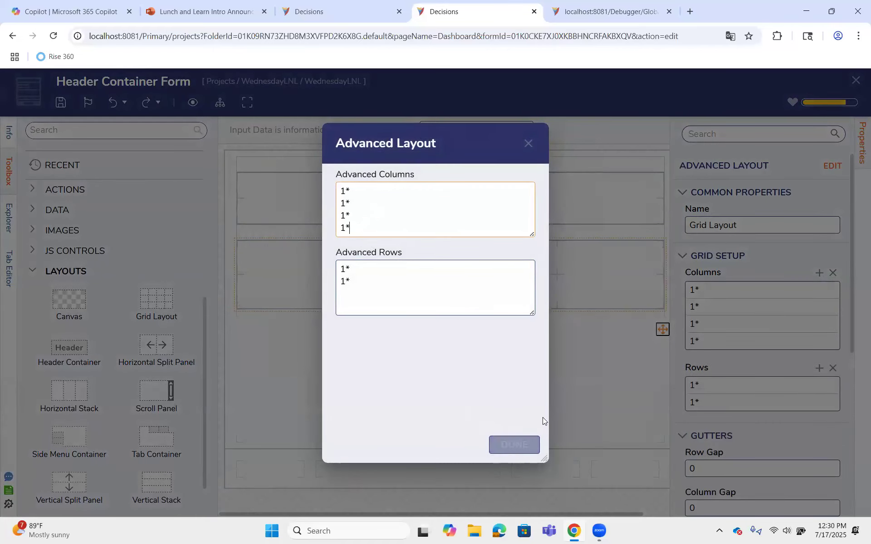
click(514, 445)
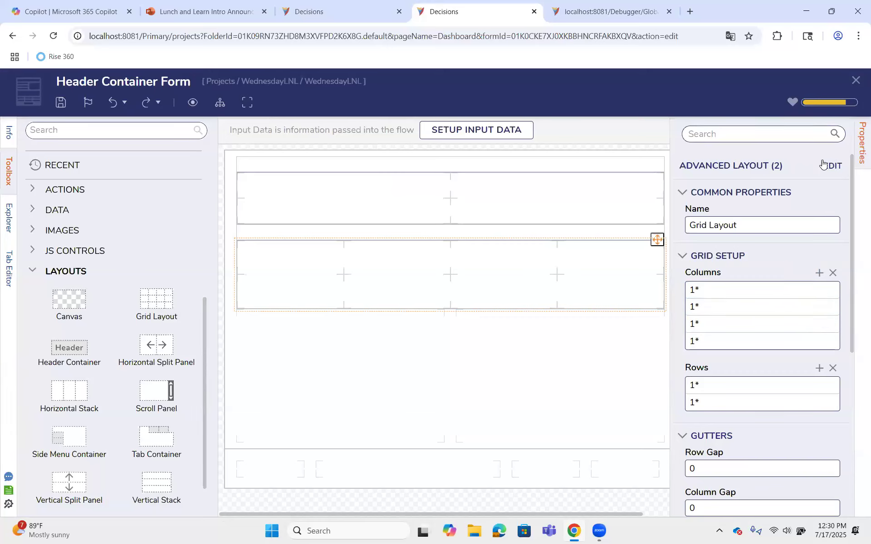
Inspect the size fields and Resize type options of the first column in the lower header container's Grid Layout
click(830, 291)
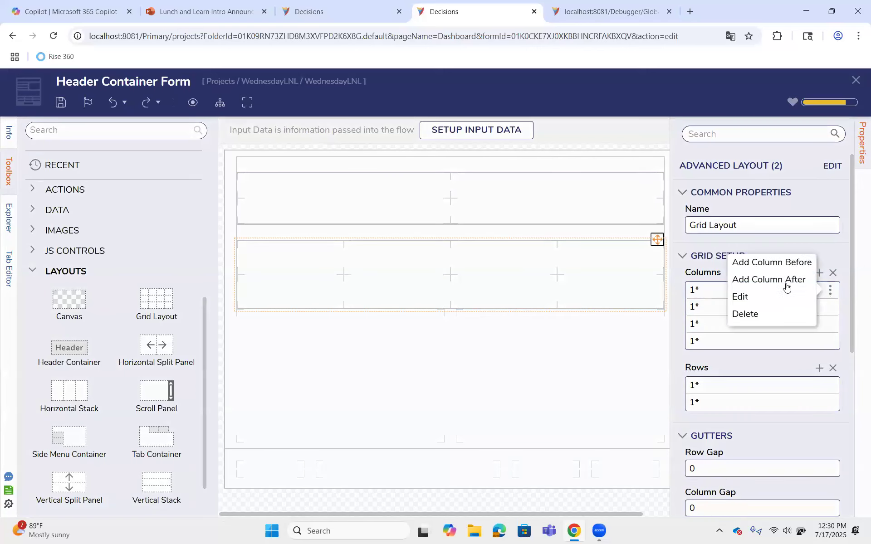
click(759, 297)
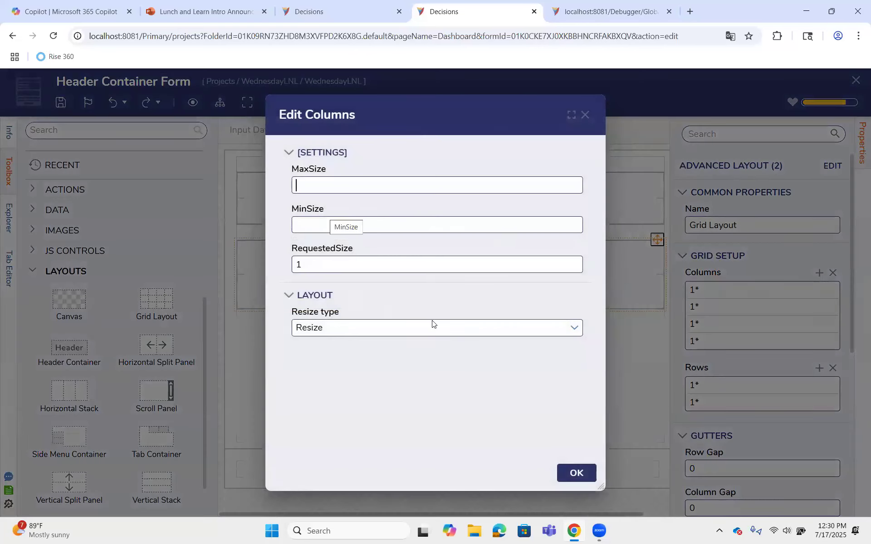
click(576, 331)
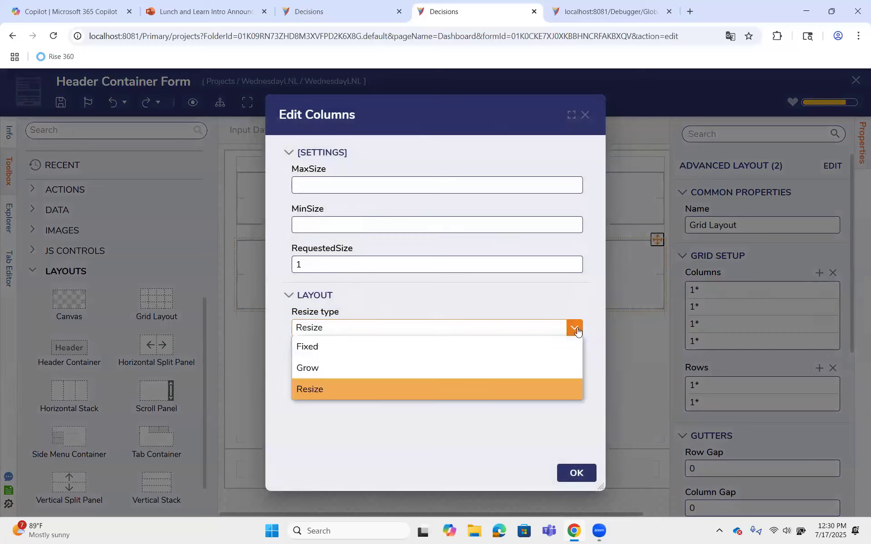
click(576, 296)
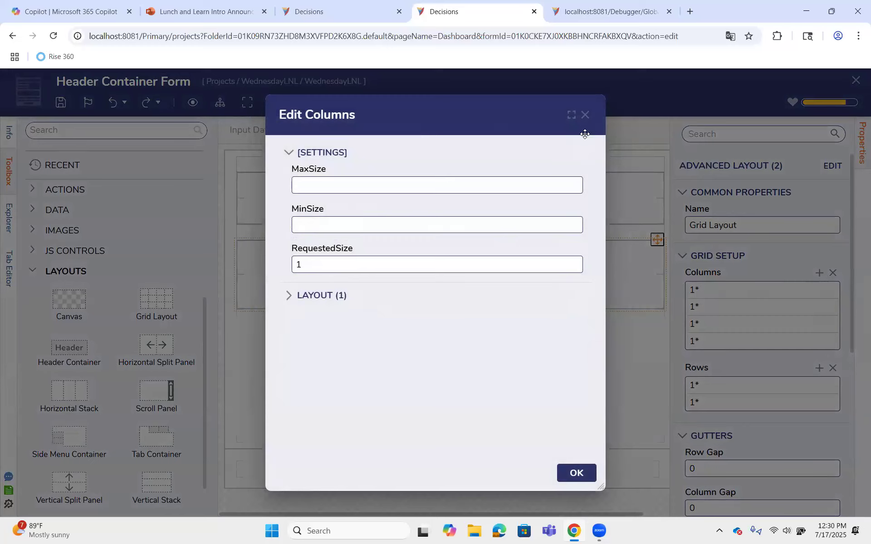
click(585, 115)
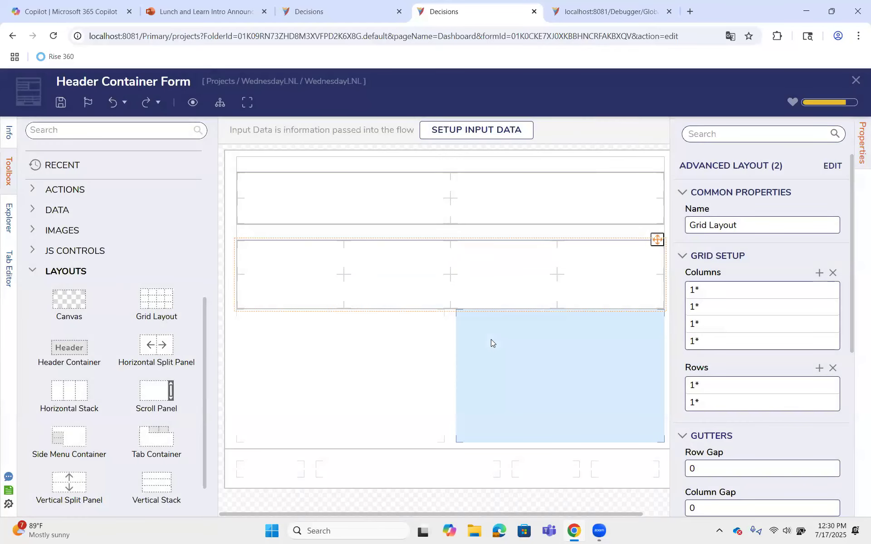
Title the lower header container "Bottom Container" and the upper one "Top Container"
click(517, 236)
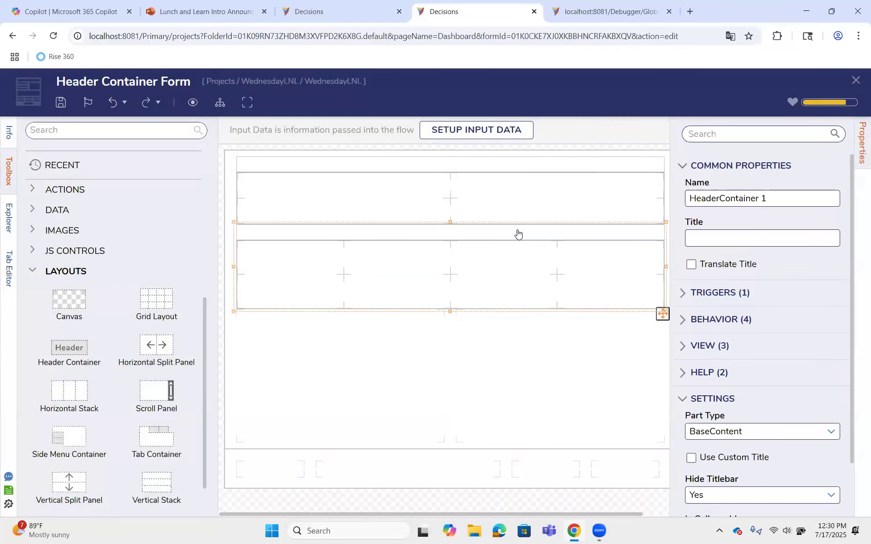
click(717, 241)
text(Bottom Container)
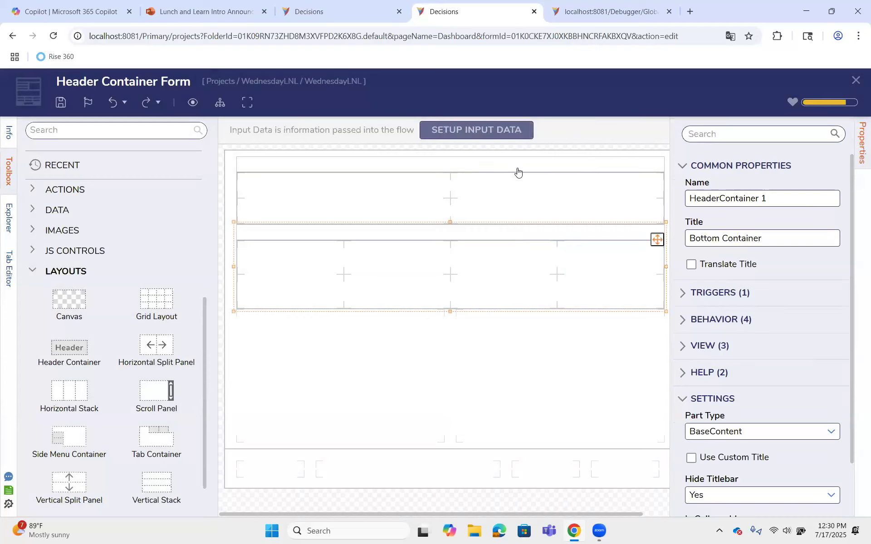
click(562, 170)
click(720, 236)
text(Top Container)
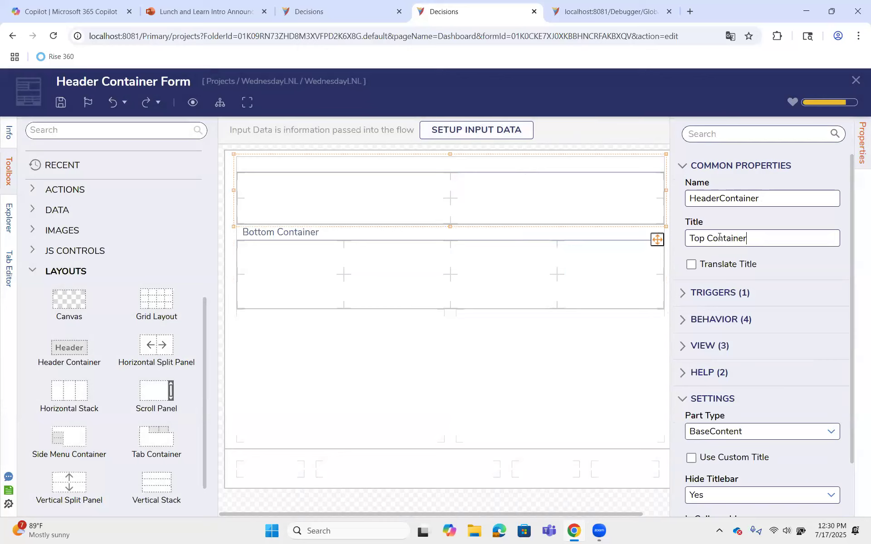
click(585, 273)
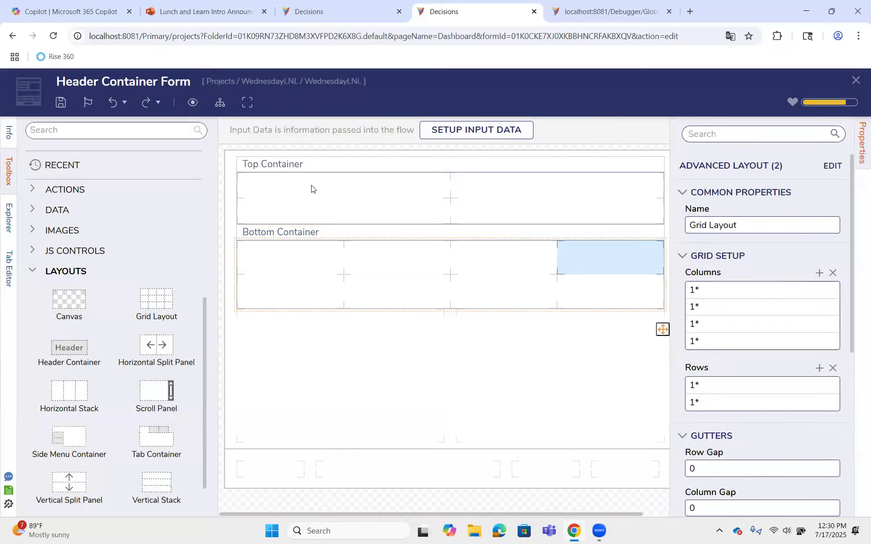
Select the Bottom Container, check its Behavior properties and expand its View properties
click(317, 235)
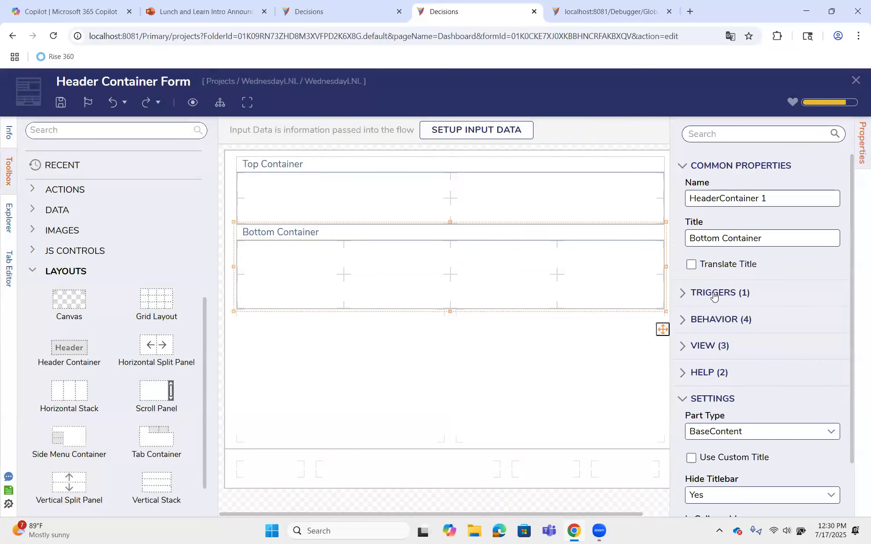
scroll(713, 296, down, 1)
click(686, 263)
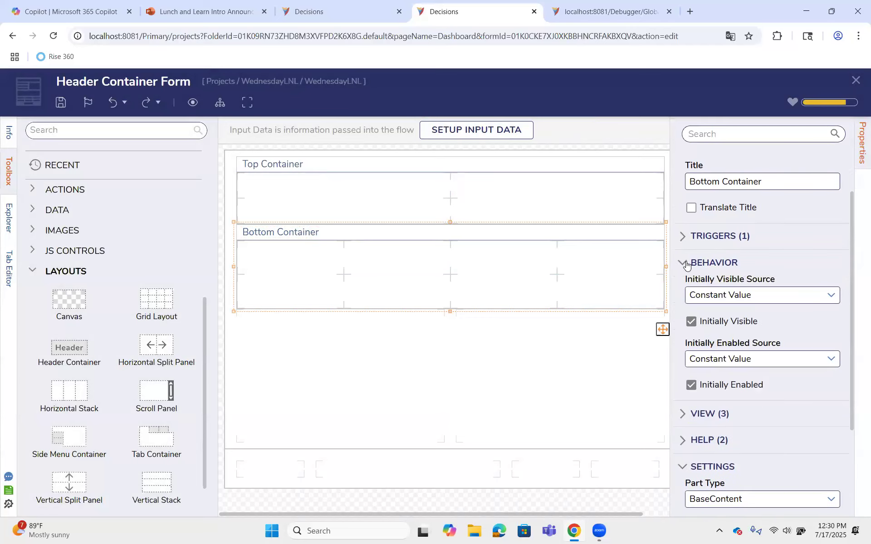
click(686, 263)
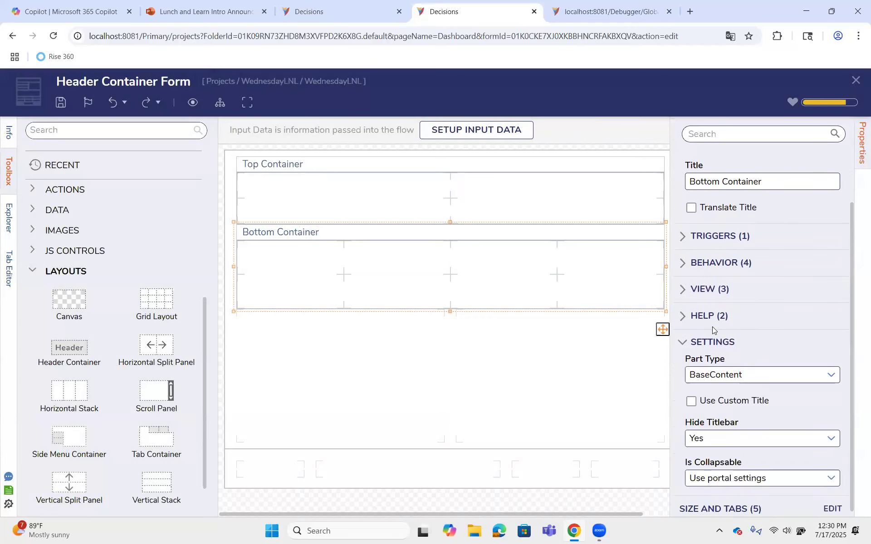
click(682, 290)
scroll(685, 288, down, 2)
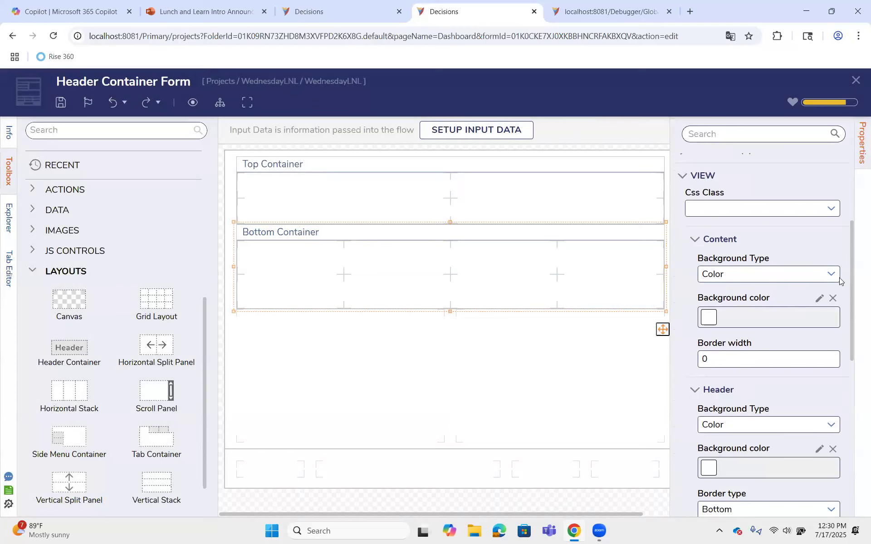
Set the Bottom Container's content background to a solid dark blue color
click(838, 281)
click(801, 311)
click(819, 299)
click(799, 282)
click(826, 432)
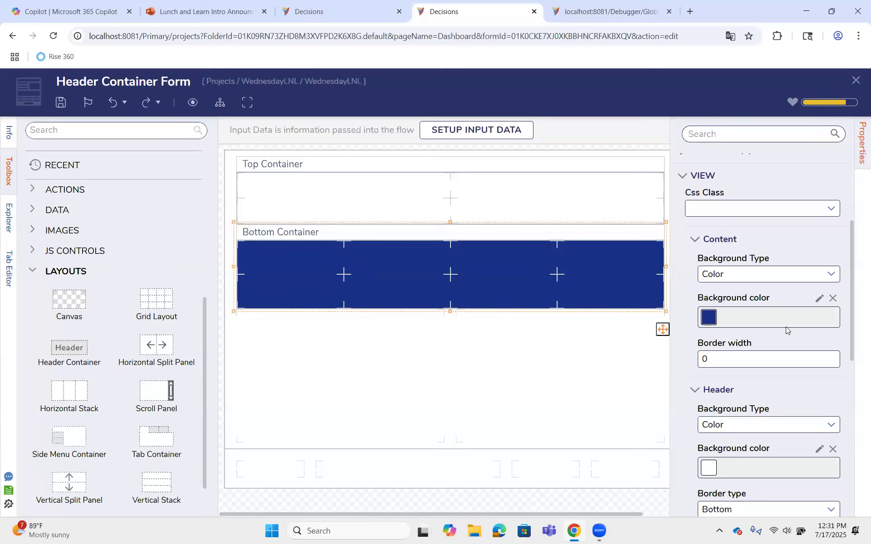
Change the Bottom Container's content background color back to white
click(819, 298)
click(674, 220)
click(828, 431)
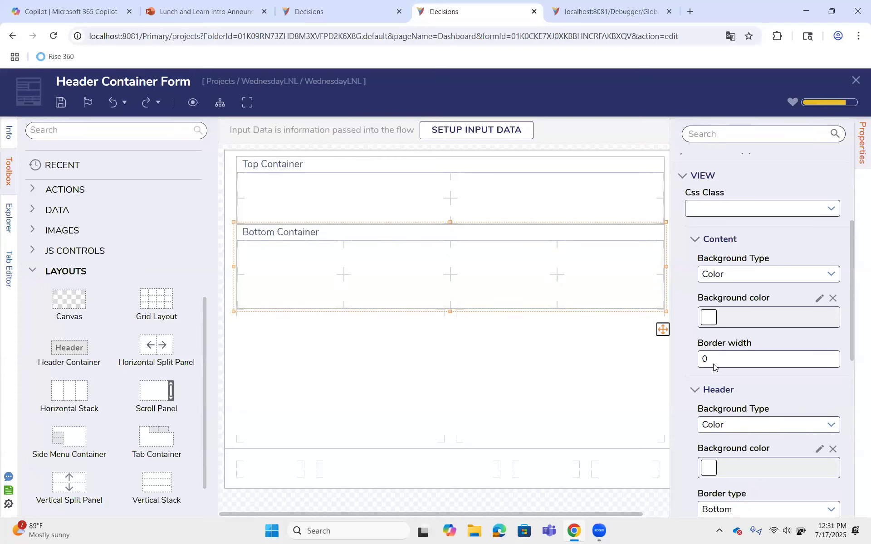
Set the Bottom Container's header background color to light green
scroll(725, 300, down, 3)
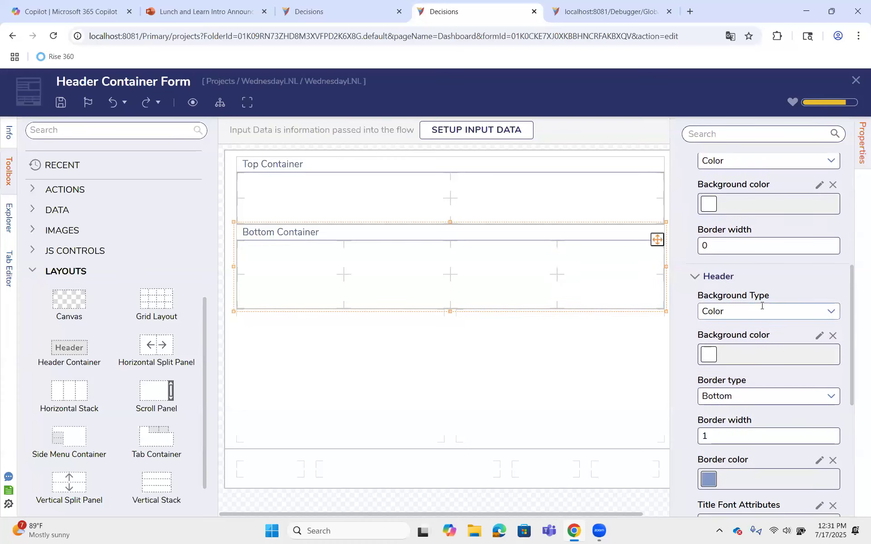
click(819, 336)
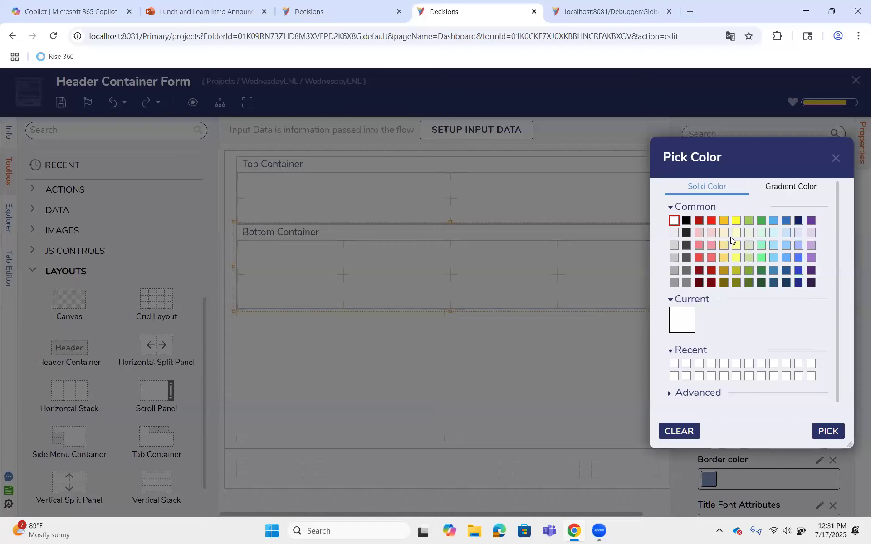
click(749, 244)
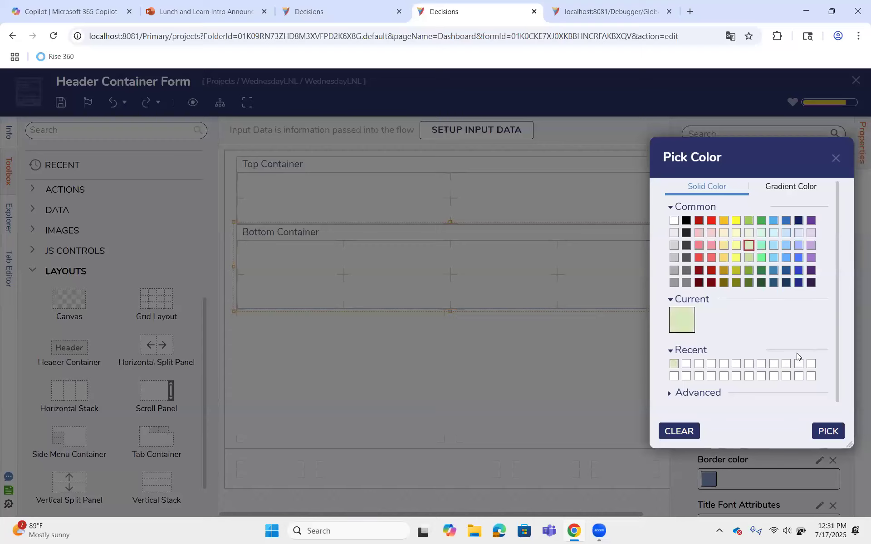
click(827, 431)
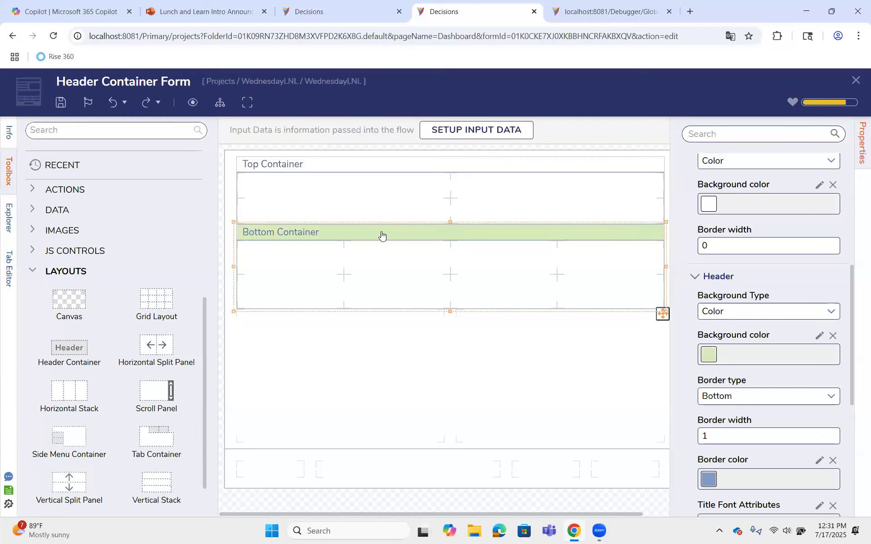
Set the Bottom Container's header border width to 2 and its border color to dark blue
scroll(766, 361, down, 1)
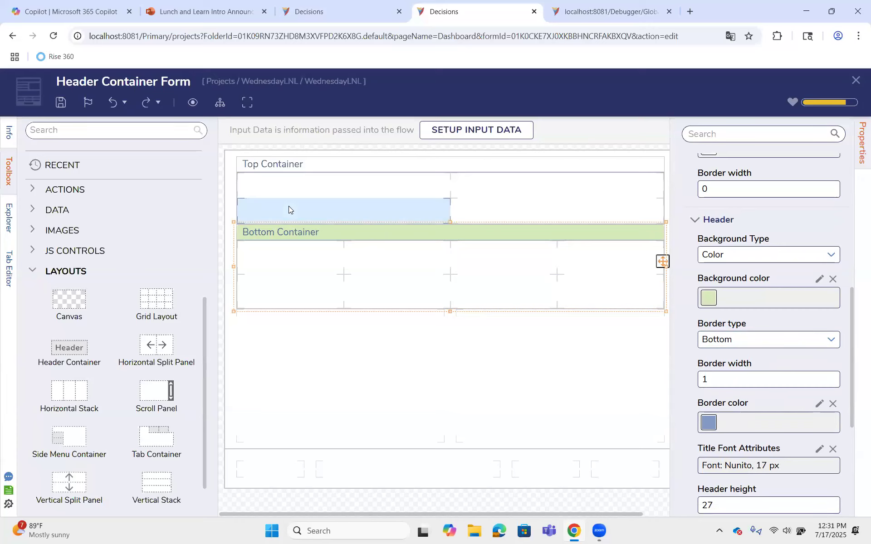
scroll(734, 272, up, 2)
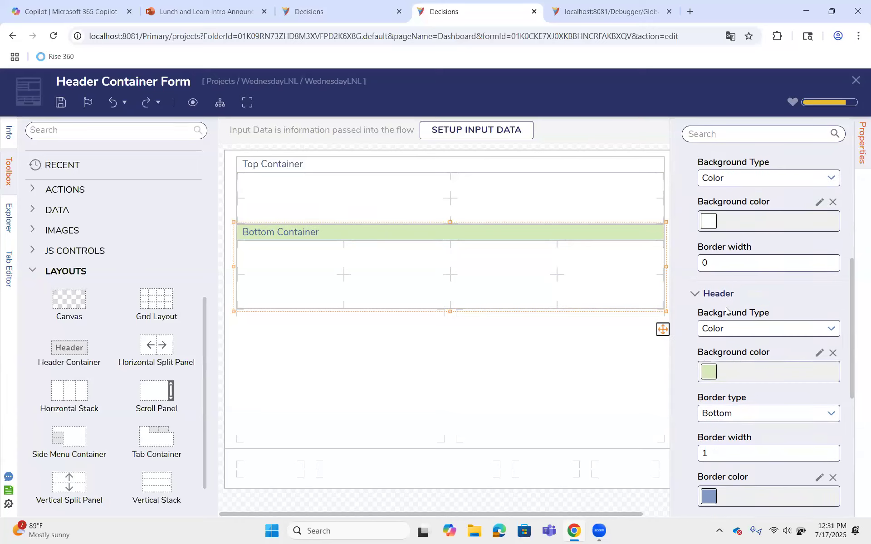
scroll(744, 245, down, 2)
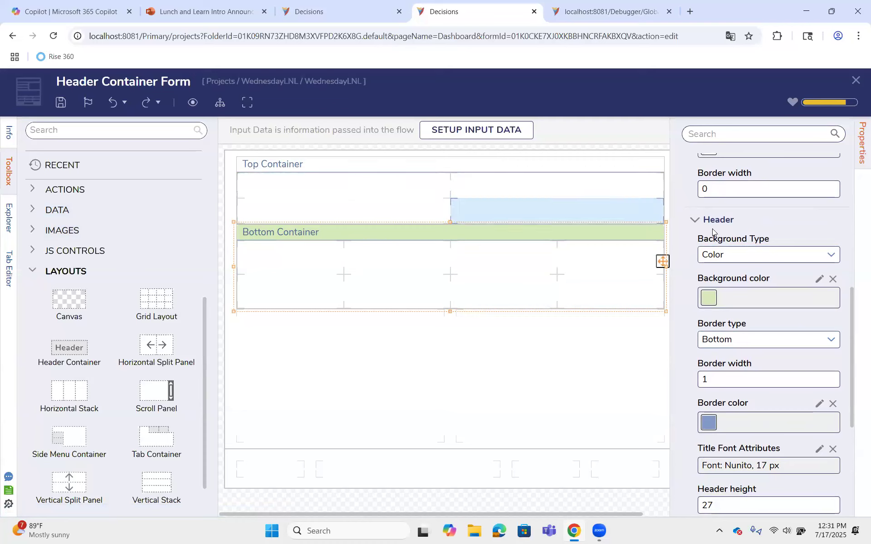
click(735, 379)
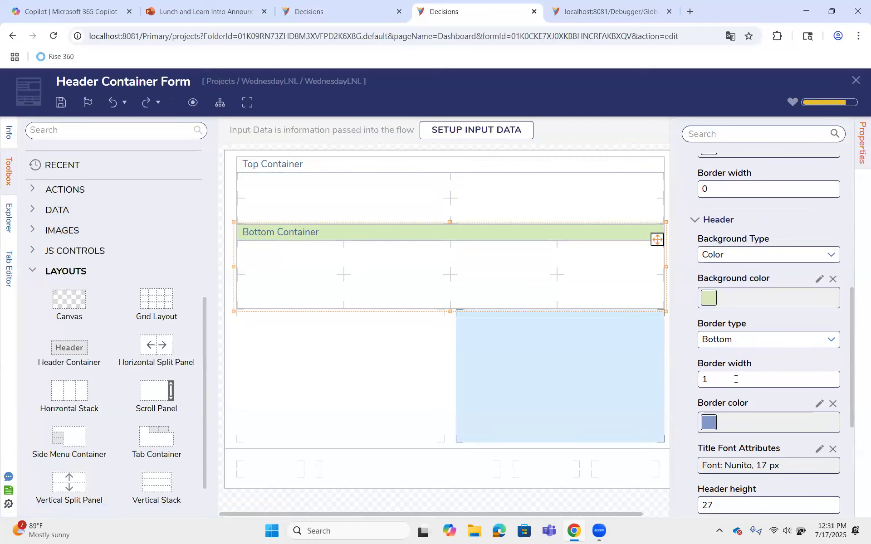
key(BackSpace)
text(2)
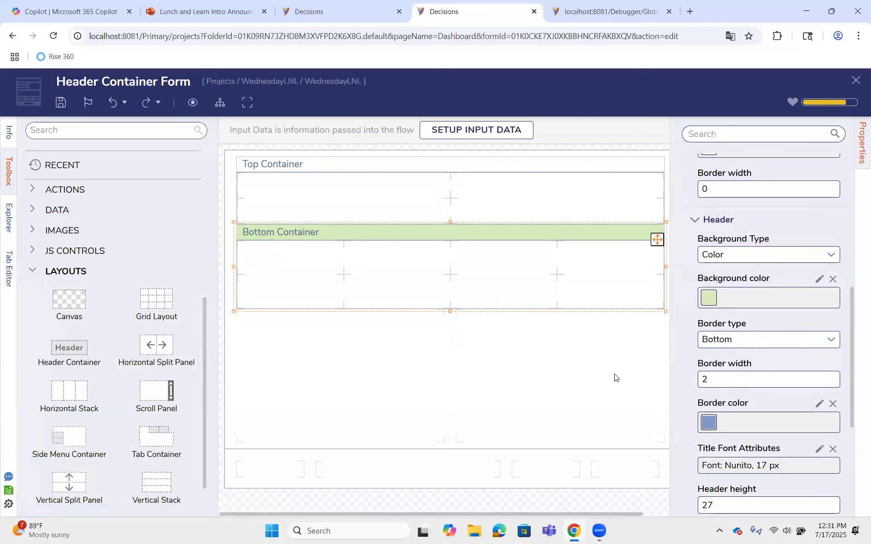
click(734, 422)
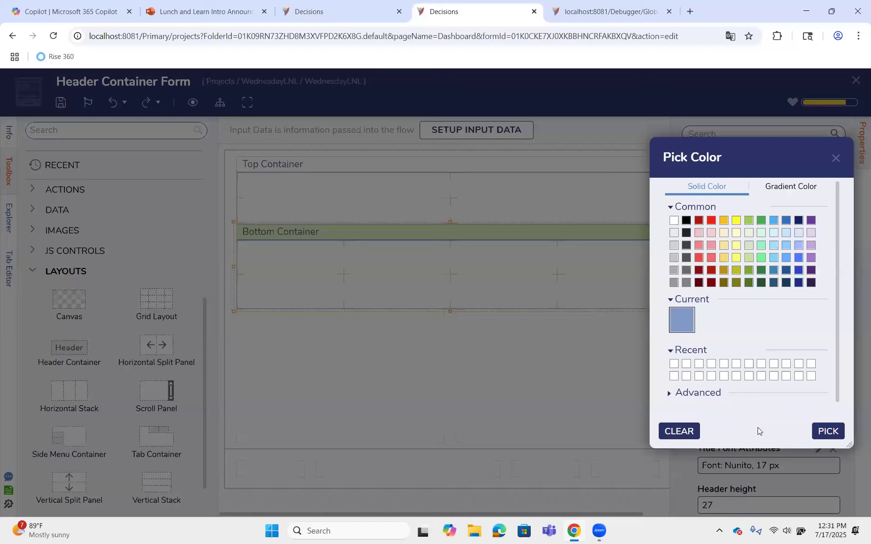
click(828, 430)
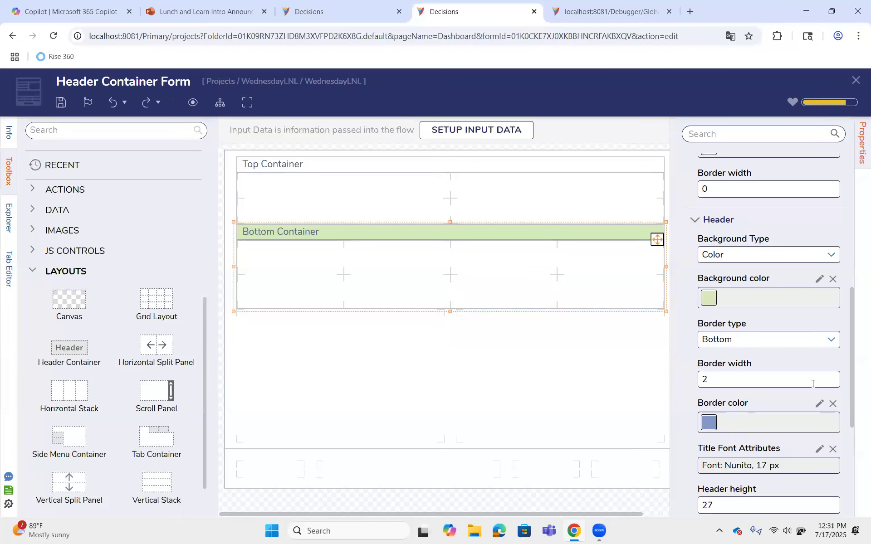
click(819, 403)
click(798, 283)
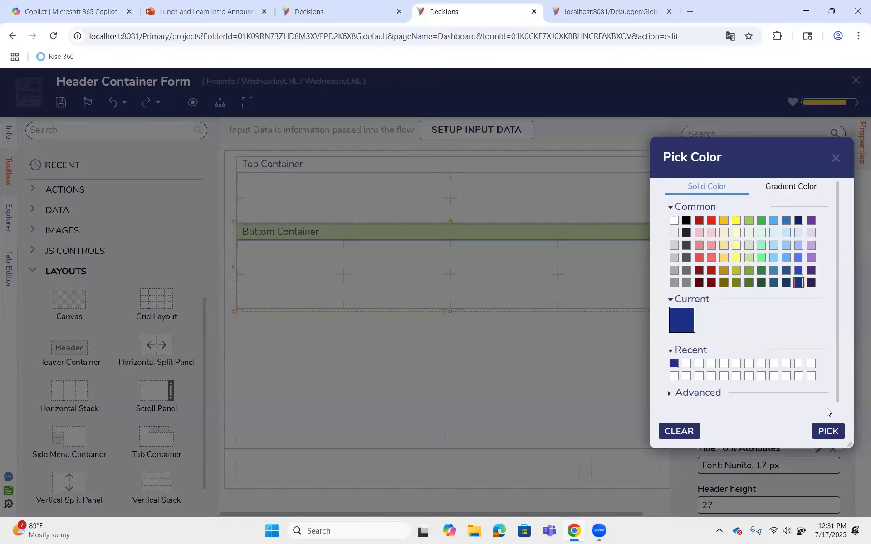
click(828, 431)
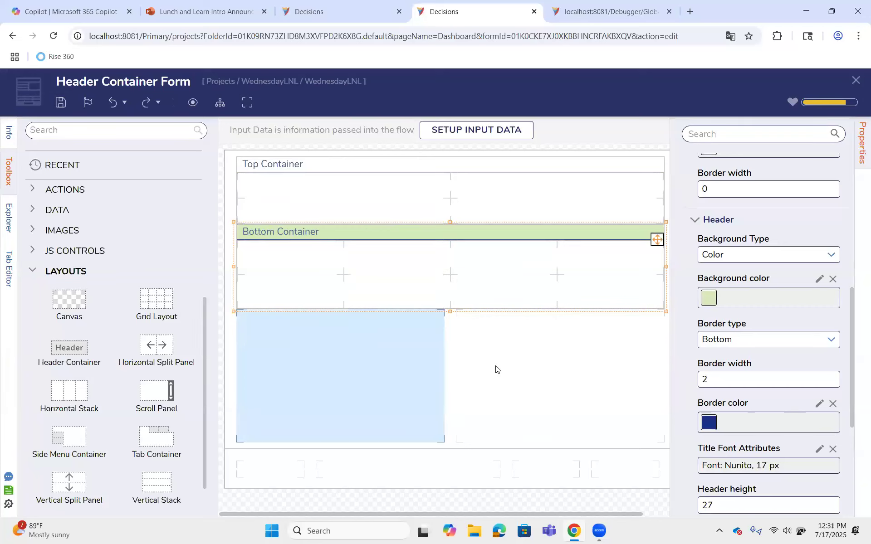
Review the Bottom Container's remaining header and settings properties, and set its content background color to dark red
scroll(759, 404, down, 1)
scroll(758, 405, down, 1)
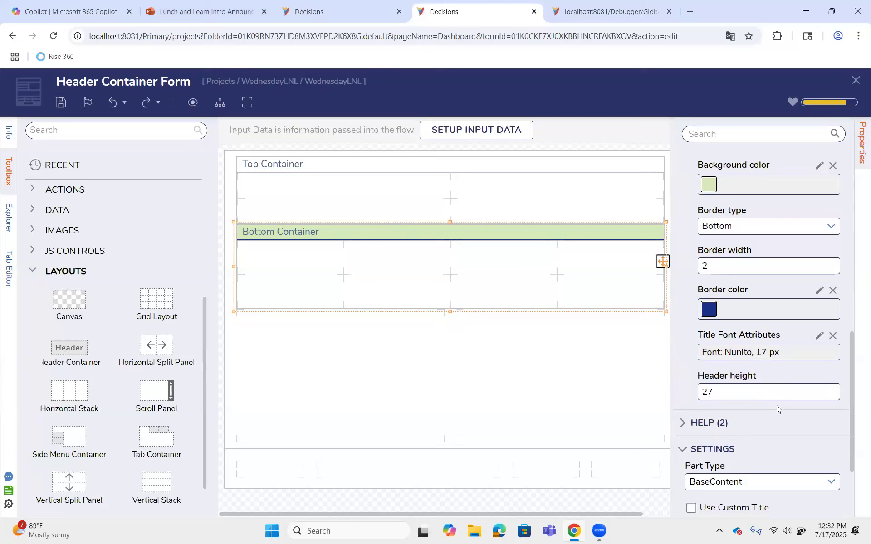
scroll(777, 405, down, 1)
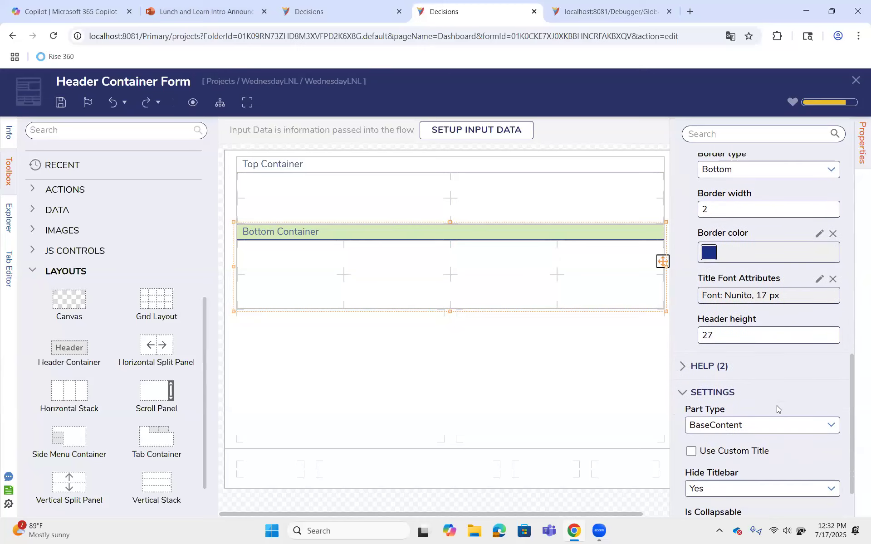
click(431, 248)
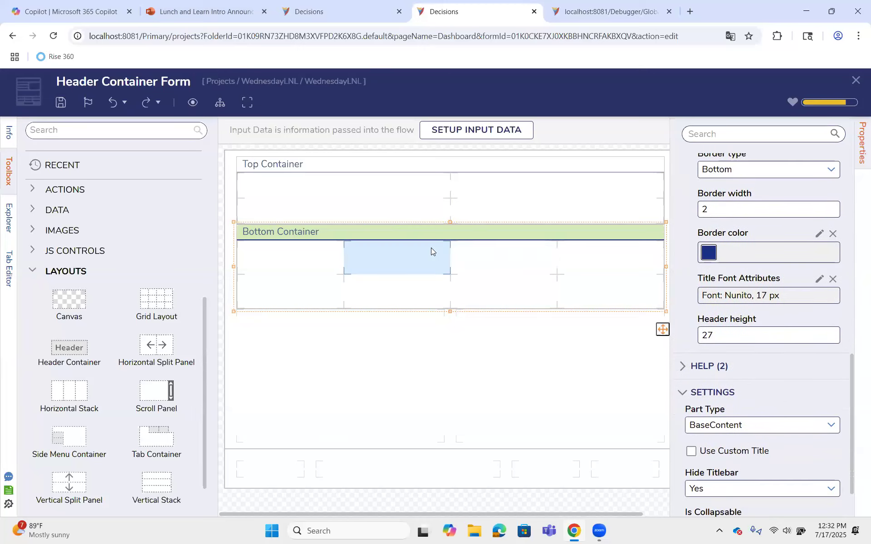
scroll(807, 312, up, 3)
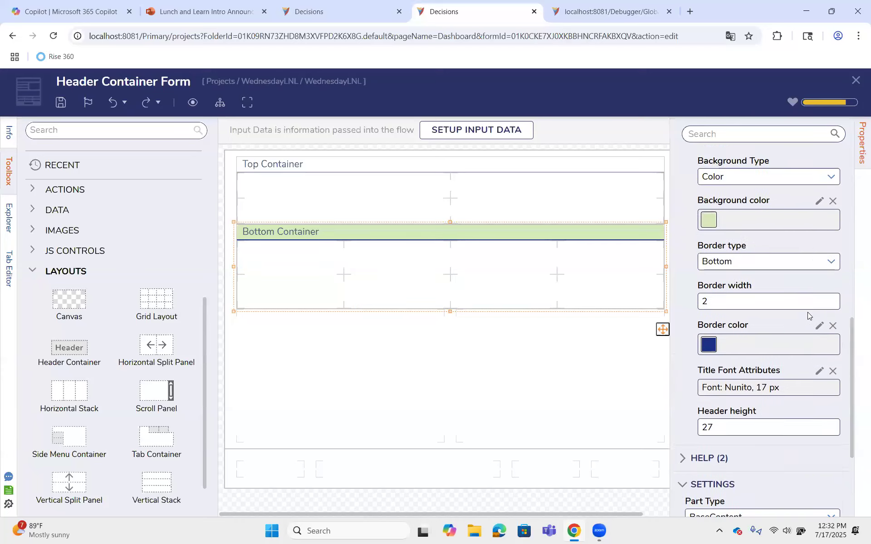
scroll(801, 306, up, 2)
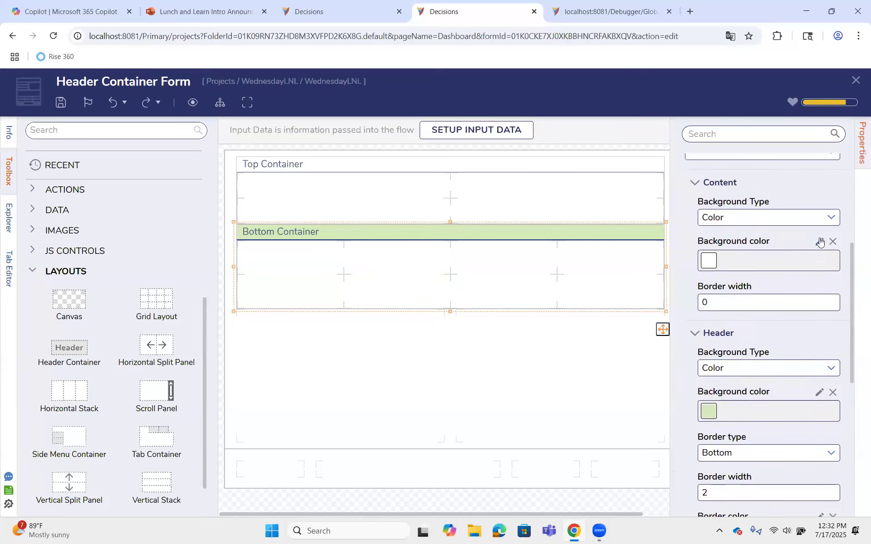
click(819, 238)
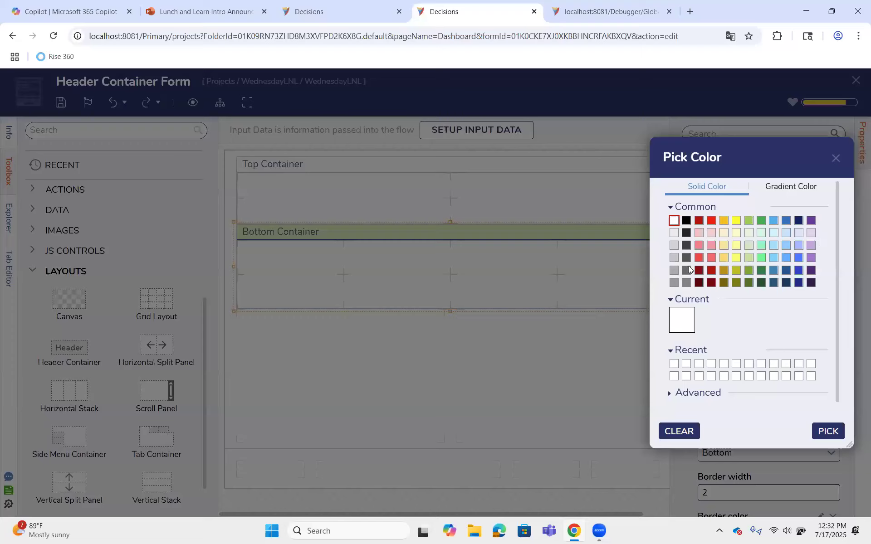
click(710, 272)
click(828, 431)
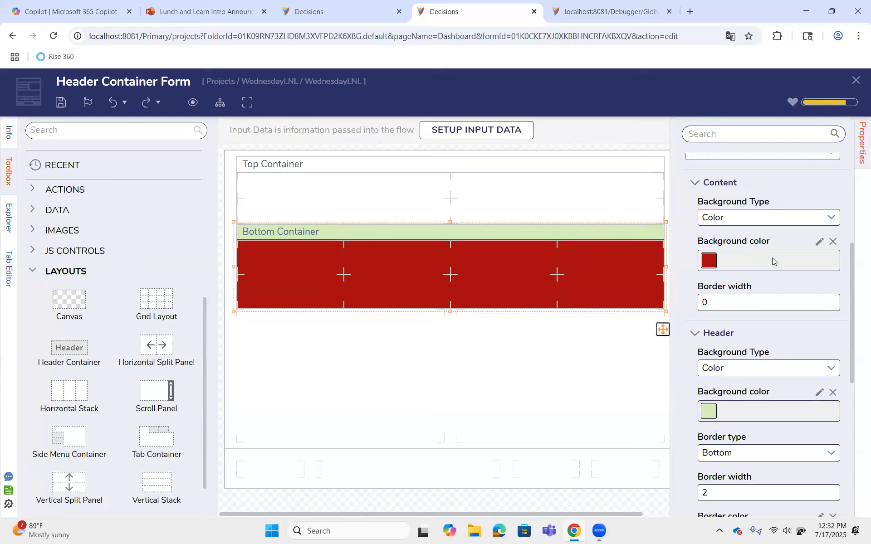
Change the Bottom Container's content background color from dark red back to white
click(819, 240)
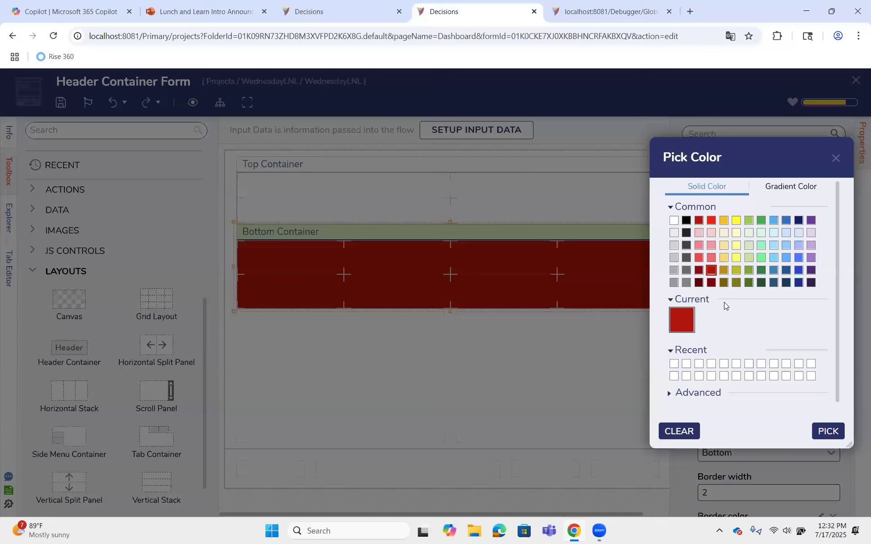
click(674, 220)
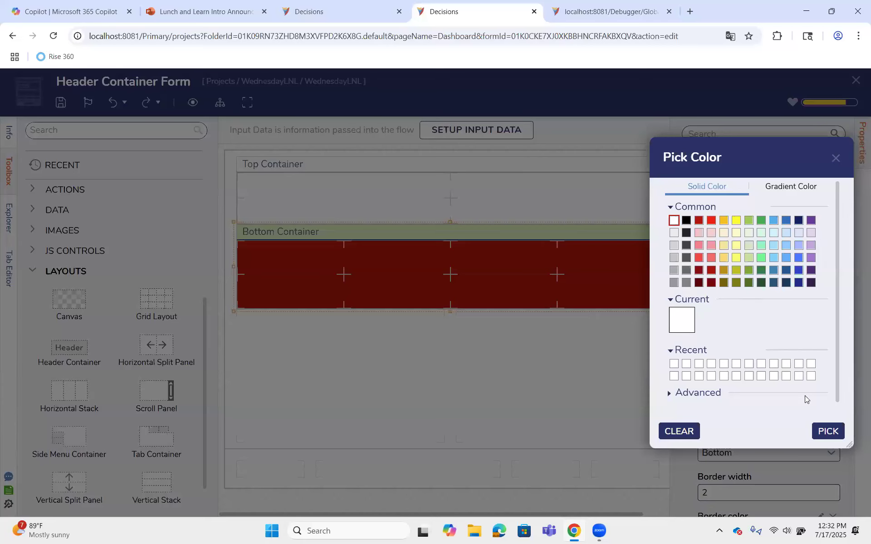
click(826, 431)
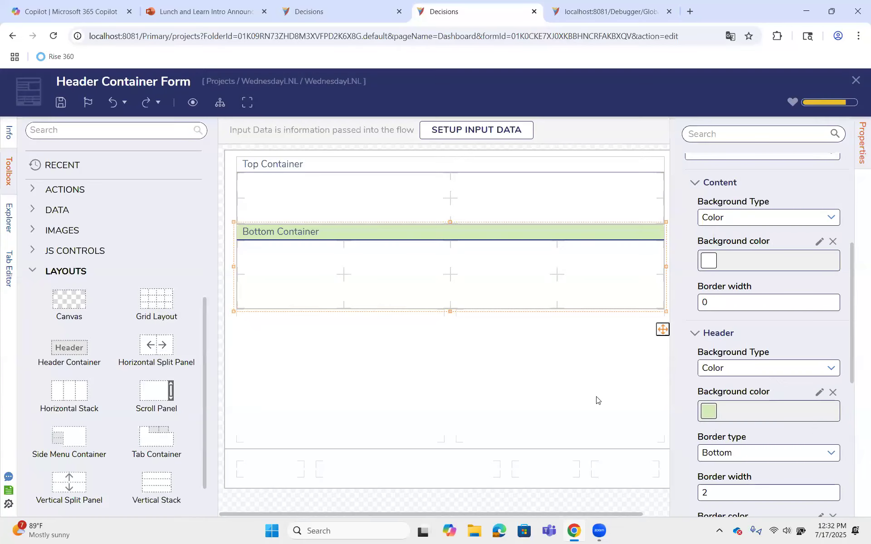
Save the Header Container Form and close the form designer to return to the WednesdayLNL project folder
click(712, 57)
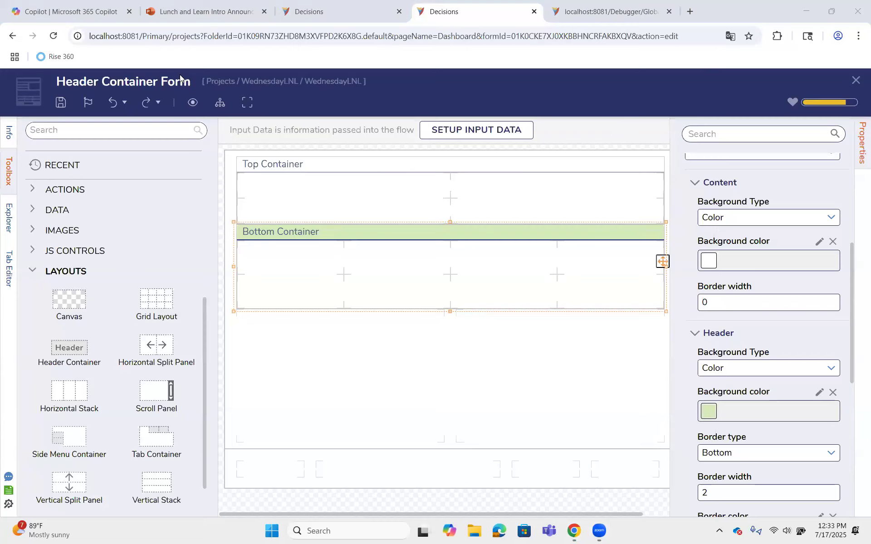
click(60, 102)
click(587, 349)
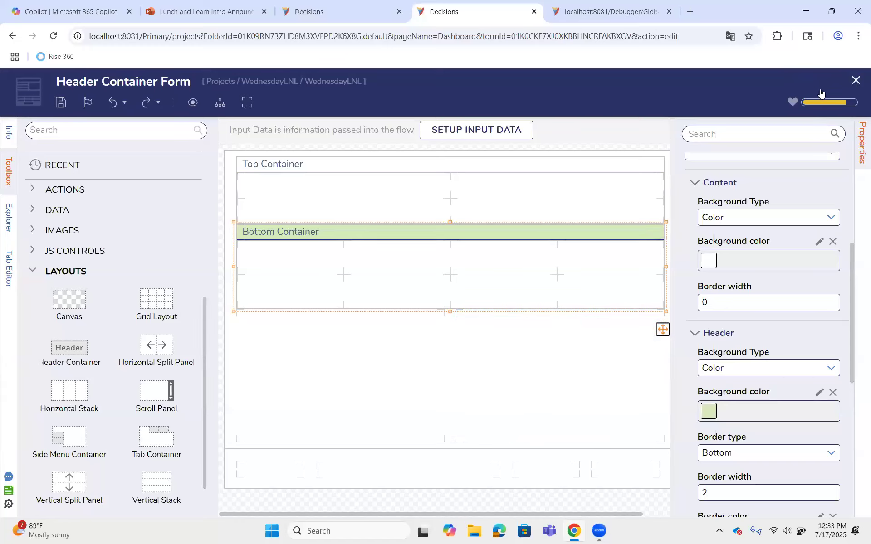
click(856, 80)
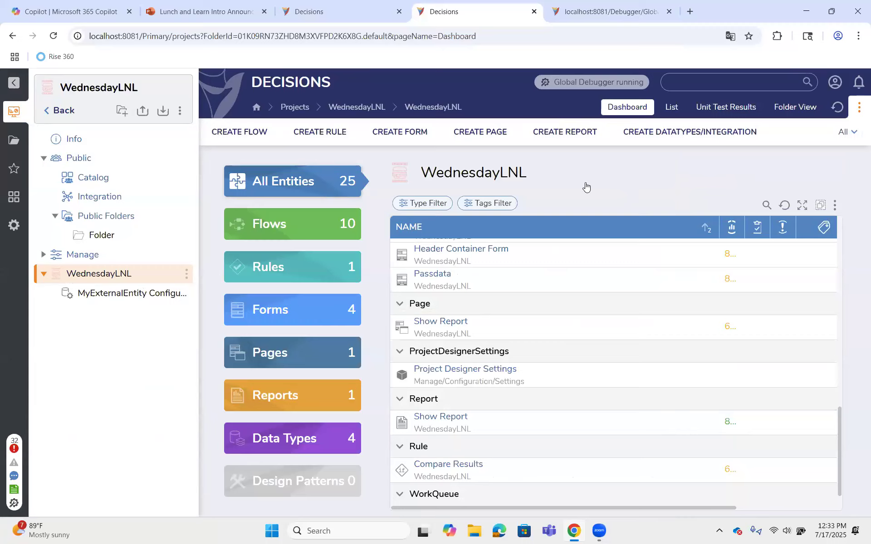
Open the Show Report report from the project's entity list and view the settings of its Account Data Source
scroll(449, 353, down, 1)
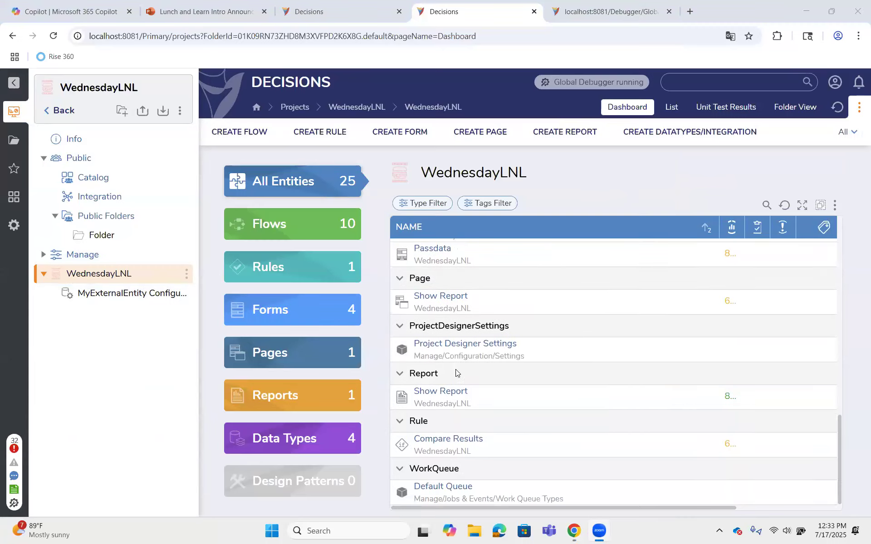
click(439, 393)
click(111, 192)
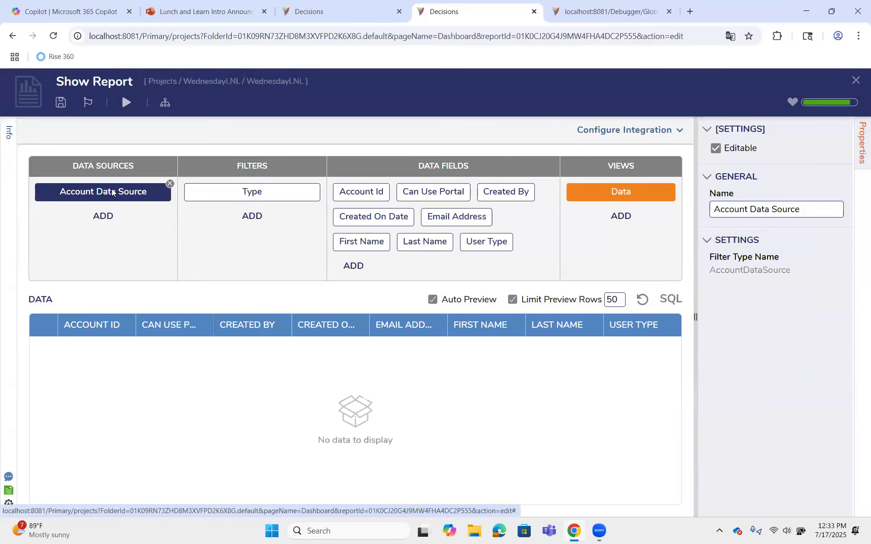
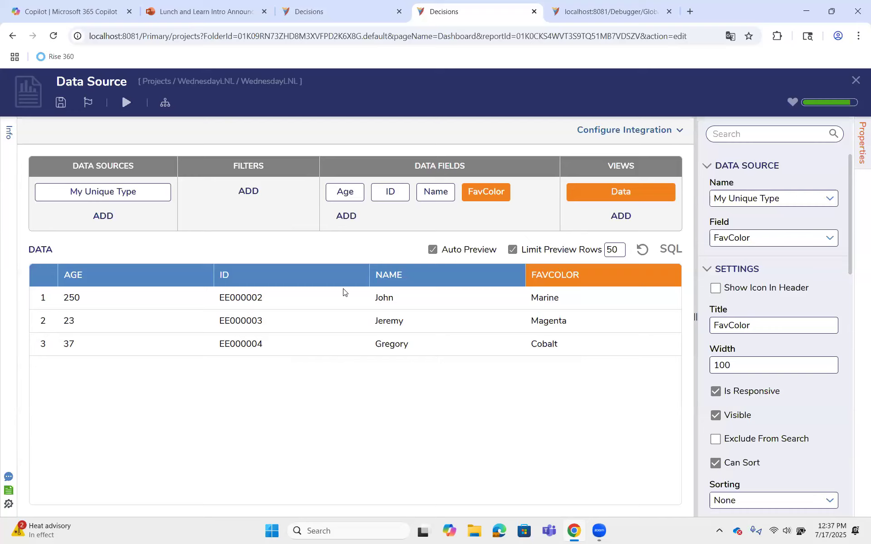
Close the Data Source report and open the Form Value List form from the WednesdayLNL project's entity list
click(856, 80)
click(593, 352)
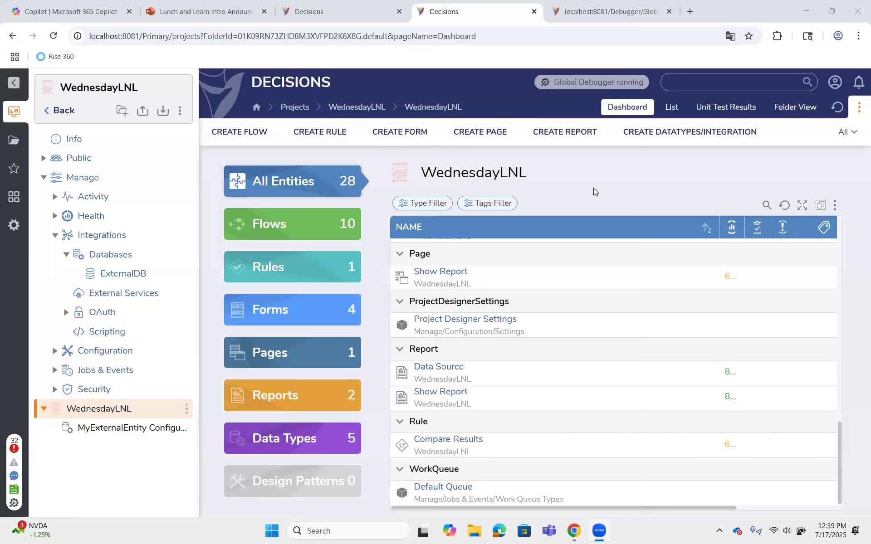
click(418, 274)
scroll(521, 340, up, 1)
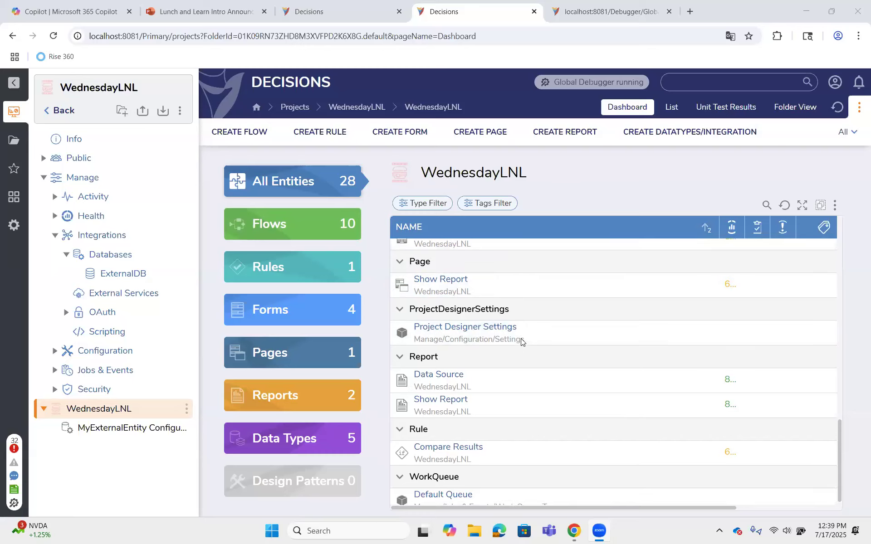
scroll(521, 339, down, 1)
click(503, 329)
scroll(503, 329, up, 5)
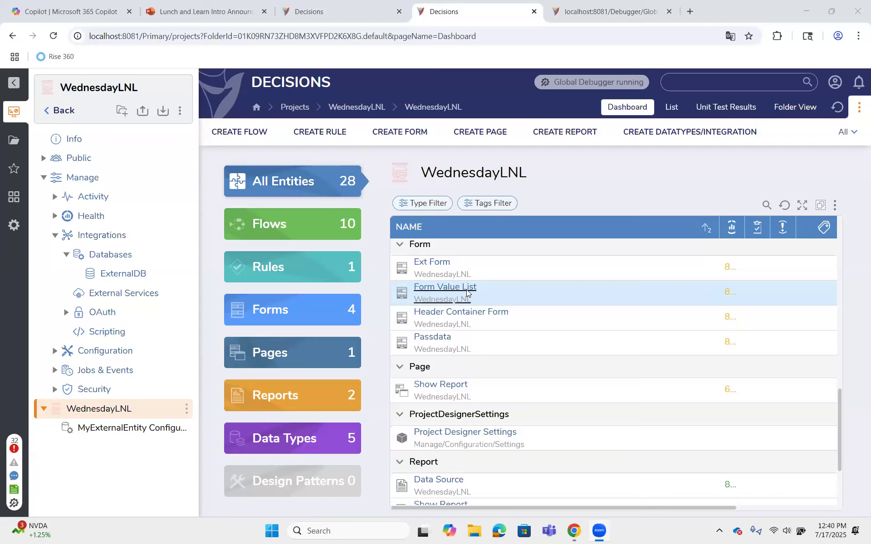
click(467, 293)
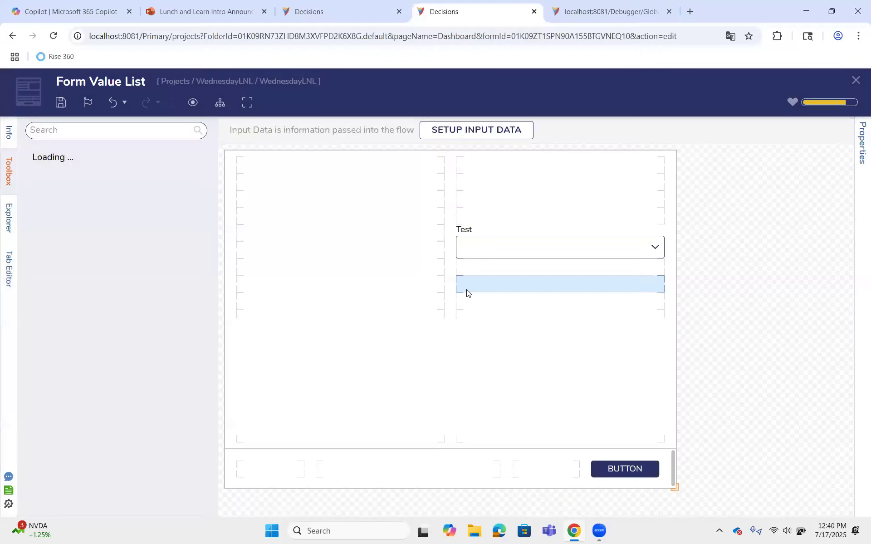
Rename the form's Test drop-down to Location in its component name, List Items DataName and label text
click(483, 245)
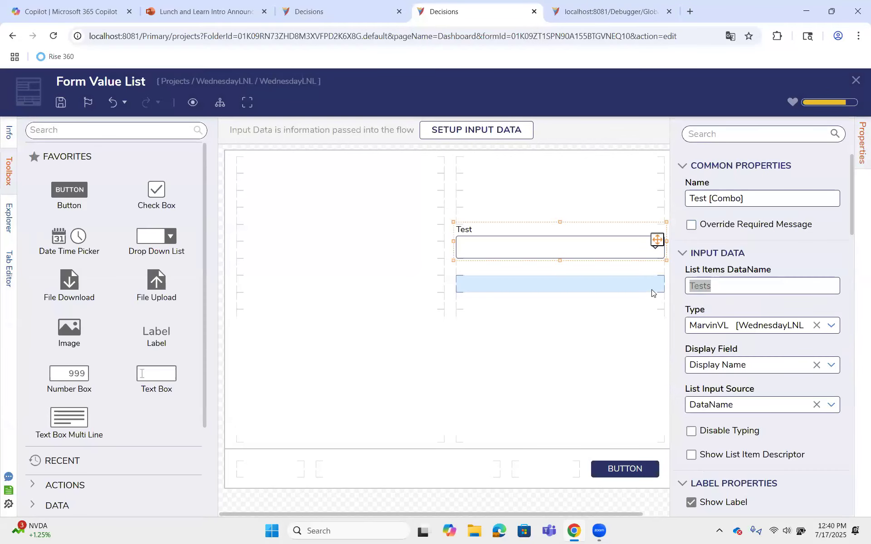
text(Location)
drag(708, 199, 671, 201)
text(Location)
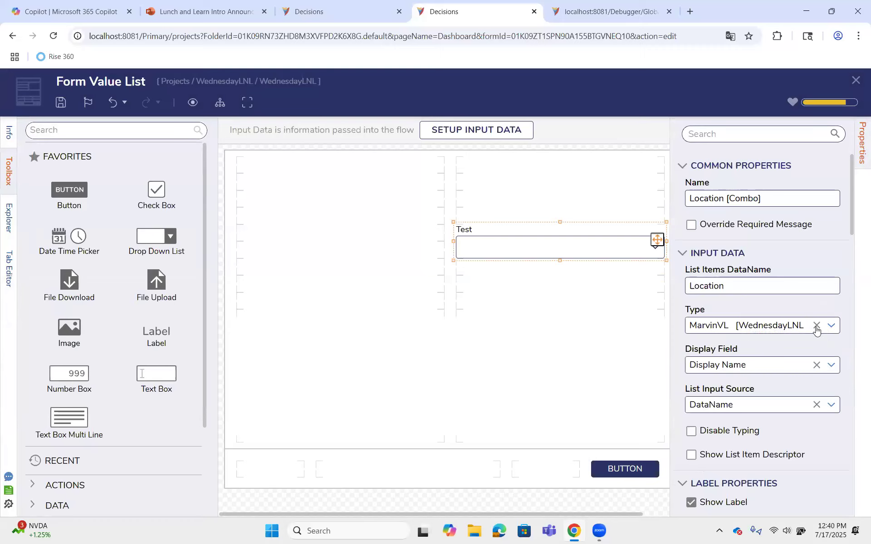
scroll(734, 279, down, 5)
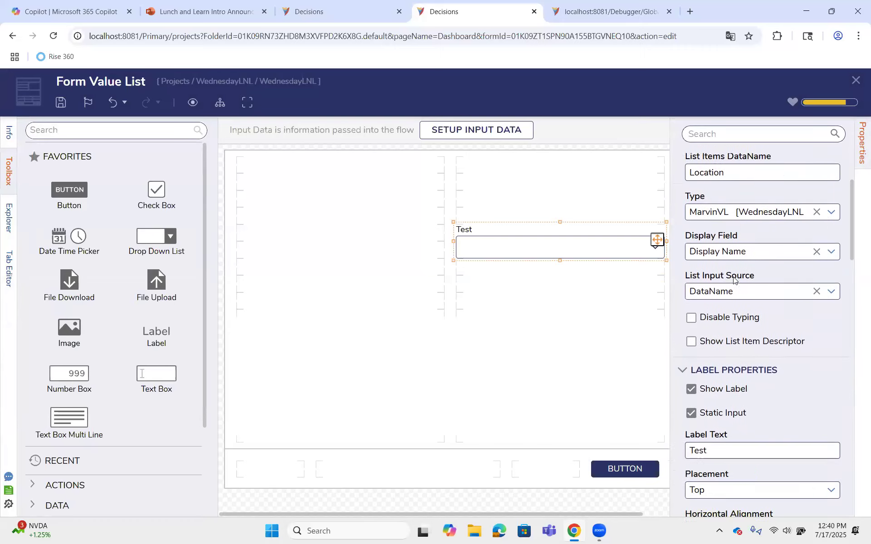
drag(728, 333, 668, 338)
text(Location)
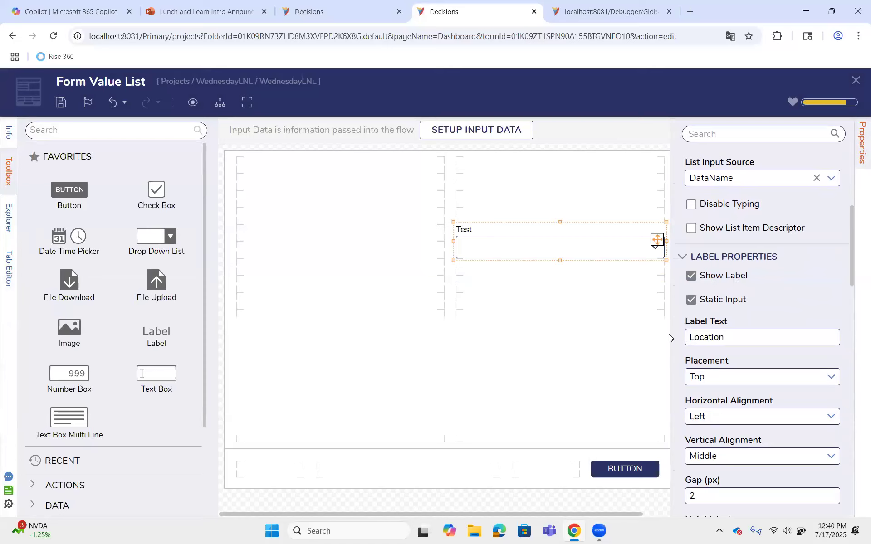
Clear the Location drop-down's MarvinVL type, save the form, and set the type to String
scroll(718, 319, up, 1)
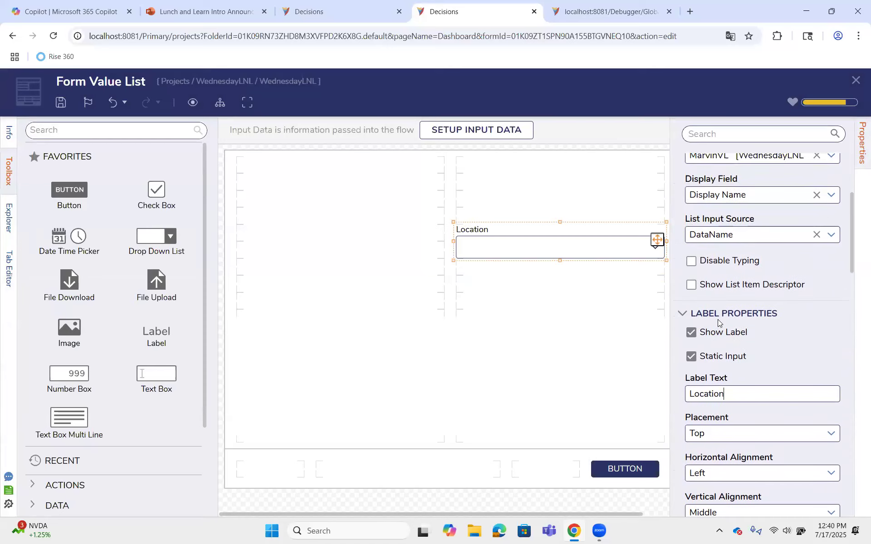
scroll(717, 319, up, 1)
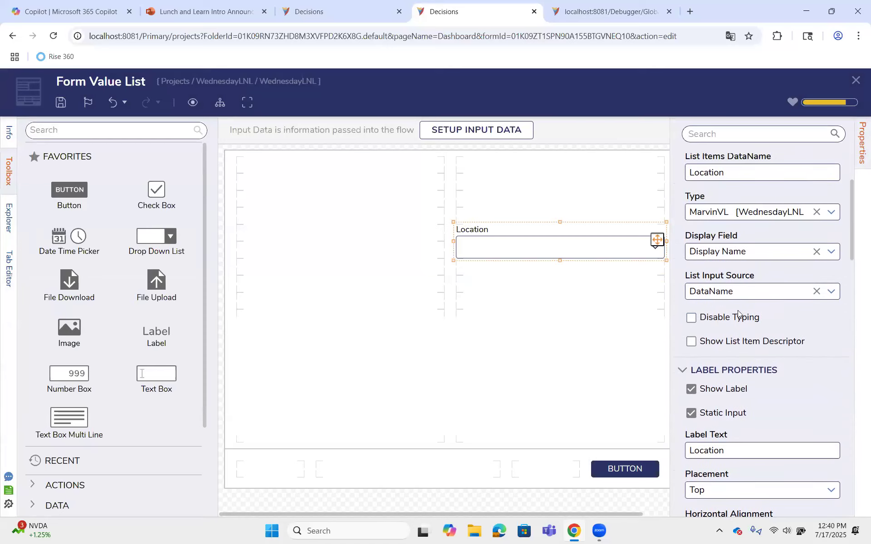
click(817, 213)
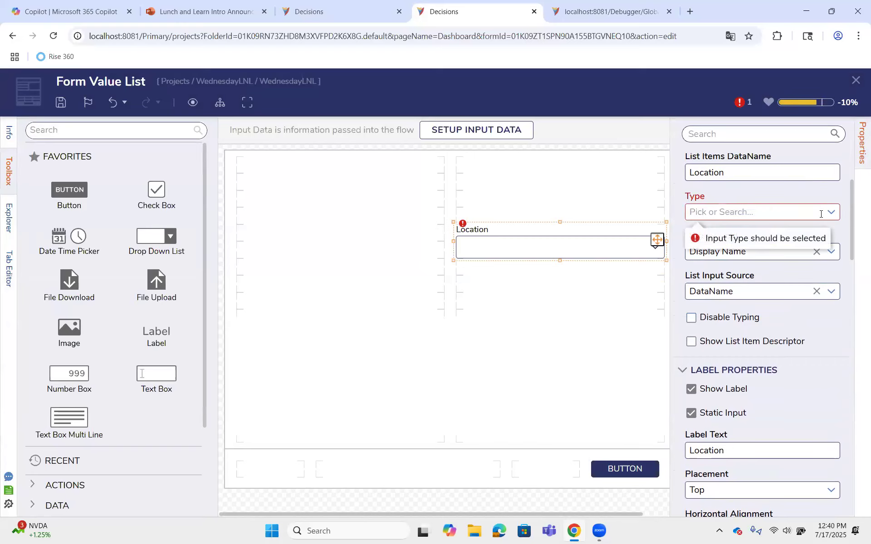
key(ctrl+s)
click(560, 366)
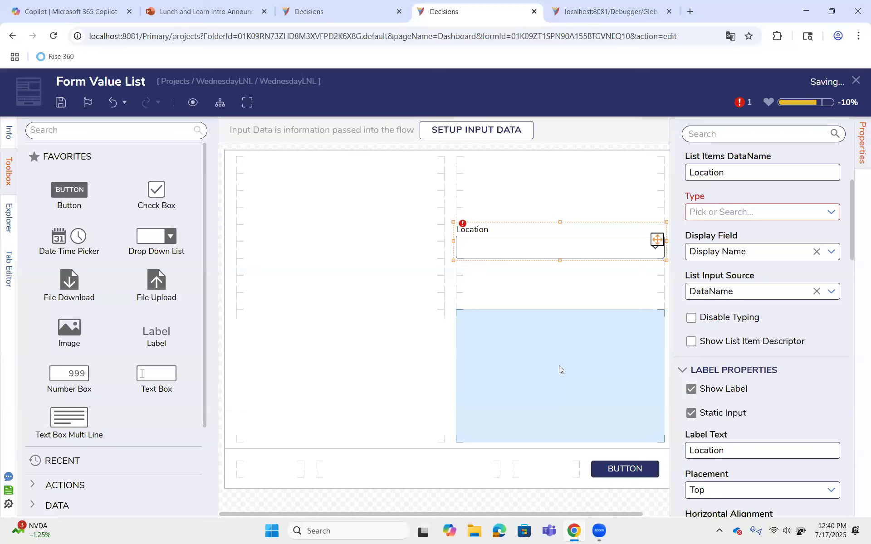
click(831, 211)
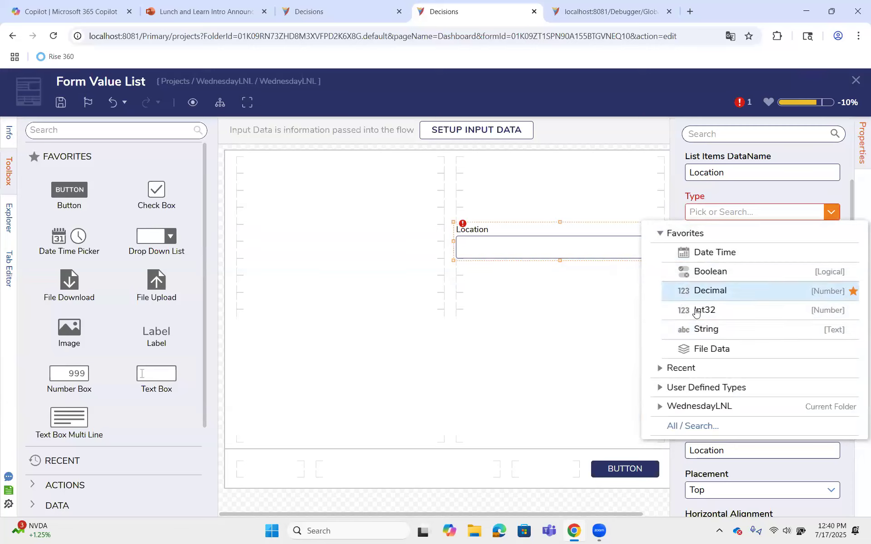
click(701, 331)
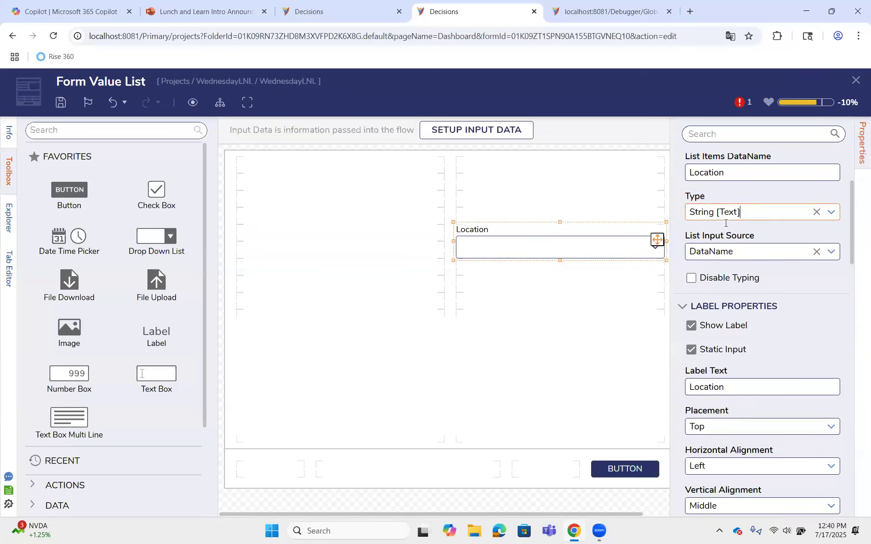
Review the Location drop-down's list input source options and remaining properties, and save and close the Form Value List form
click(831, 251)
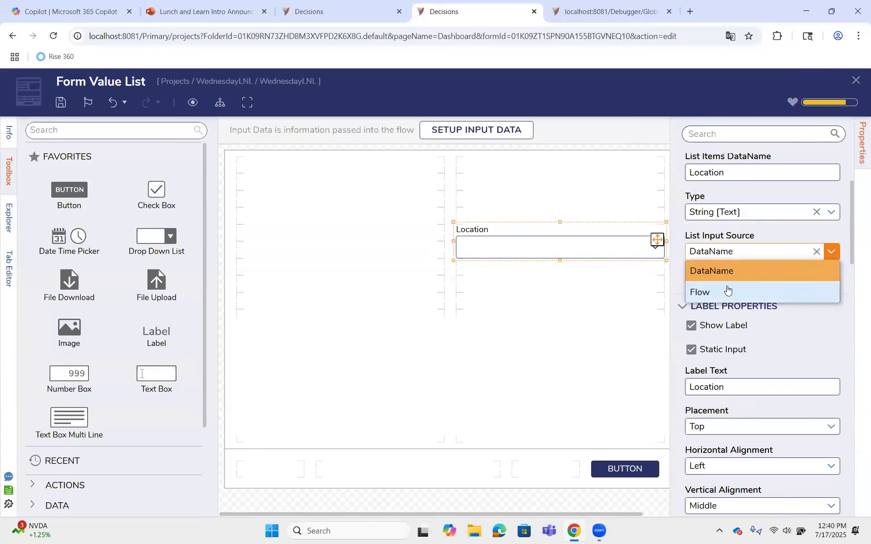
click(739, 247)
scroll(741, 255, down, 1)
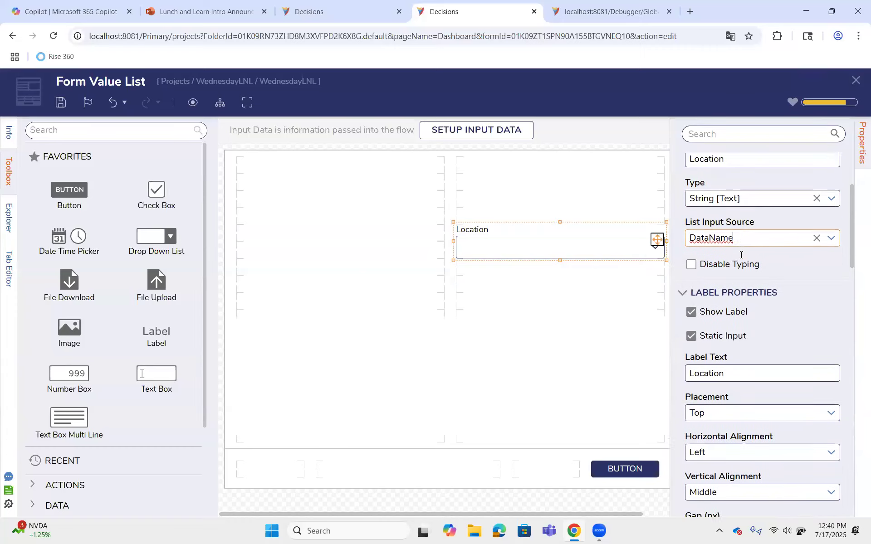
scroll(742, 255, down, 2)
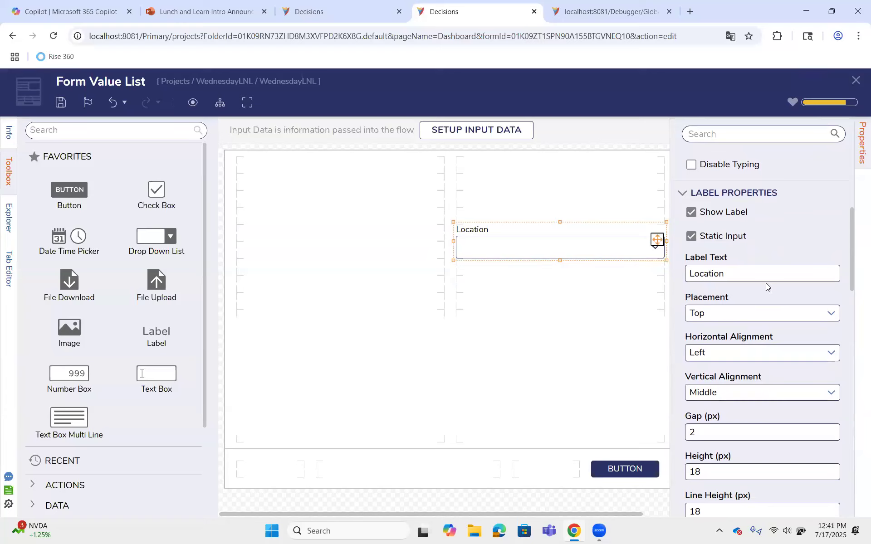
scroll(766, 286, down, 1)
scroll(737, 222, down, 8)
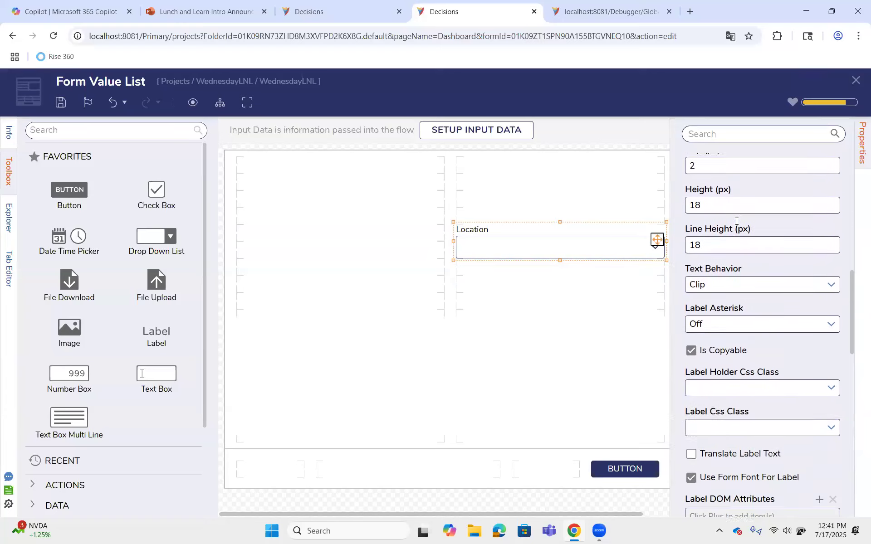
scroll(737, 222, down, 5)
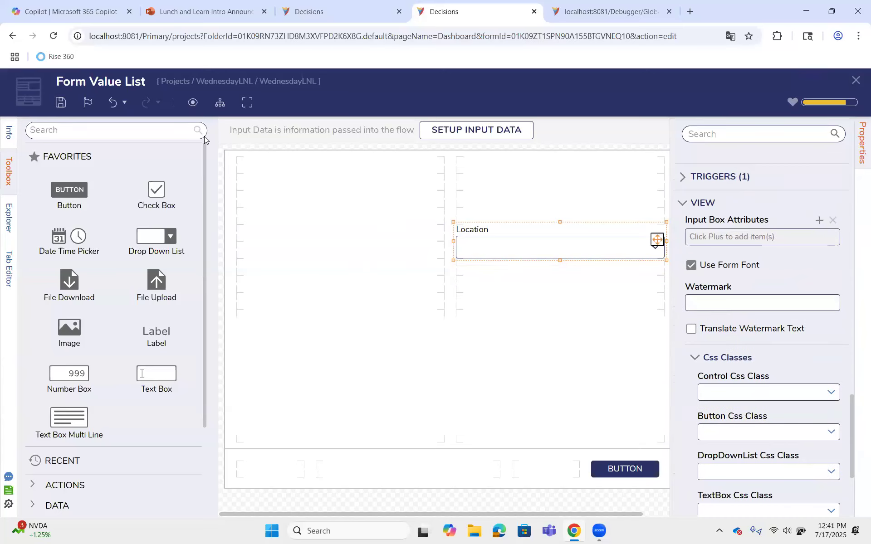
key(ctrl+s)
click(565, 373)
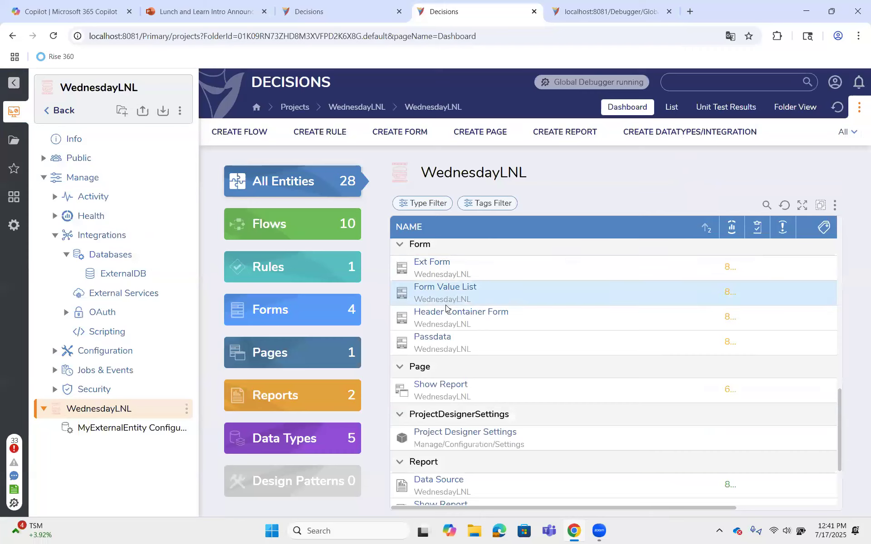
Create a new flow named Location in the WednesdayLNL project
scroll(443, 309, up, 2)
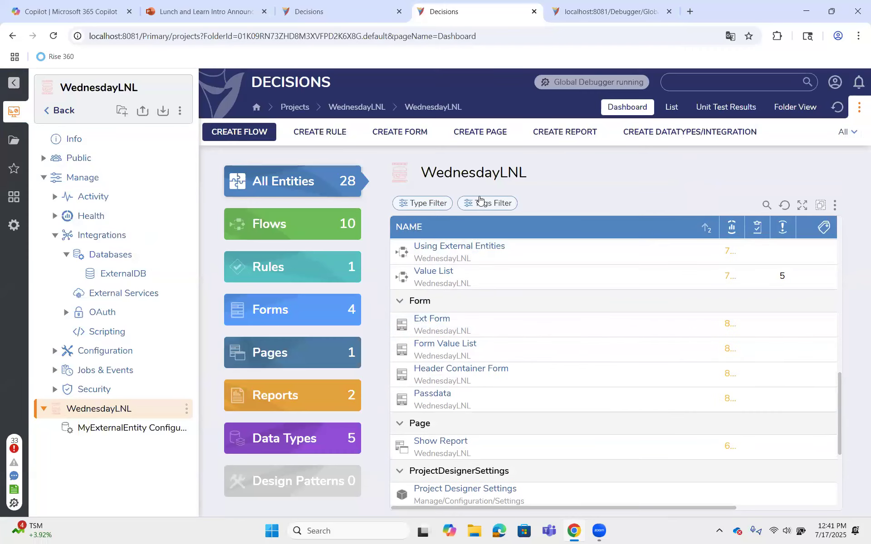
click(265, 142)
text(Location)
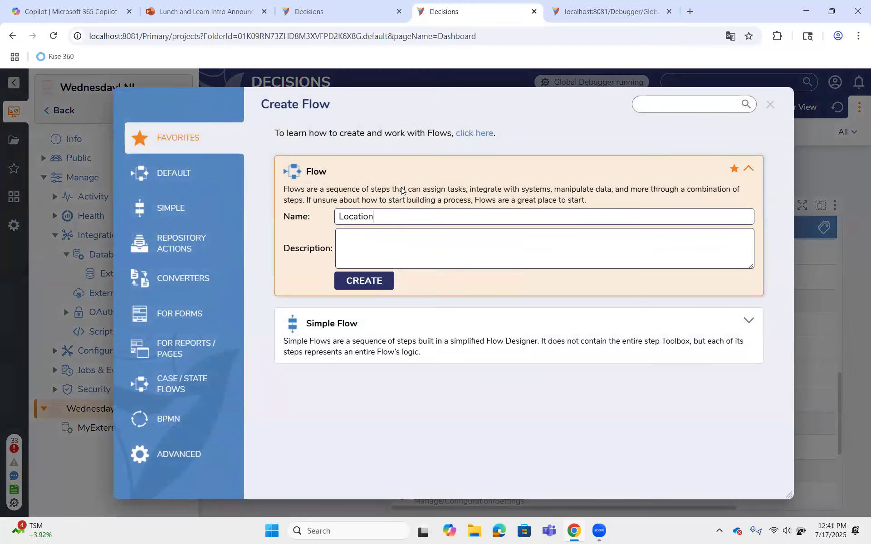
key(Return)
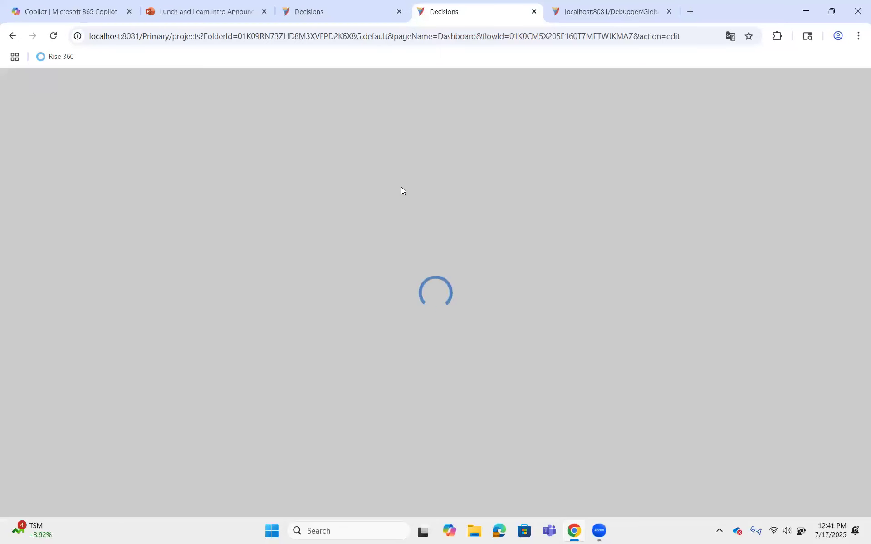
Add a Show Form step after the start step and assign the existing Form Value List form to it
drag(293, 344, 368, 186)
click(730, 138)
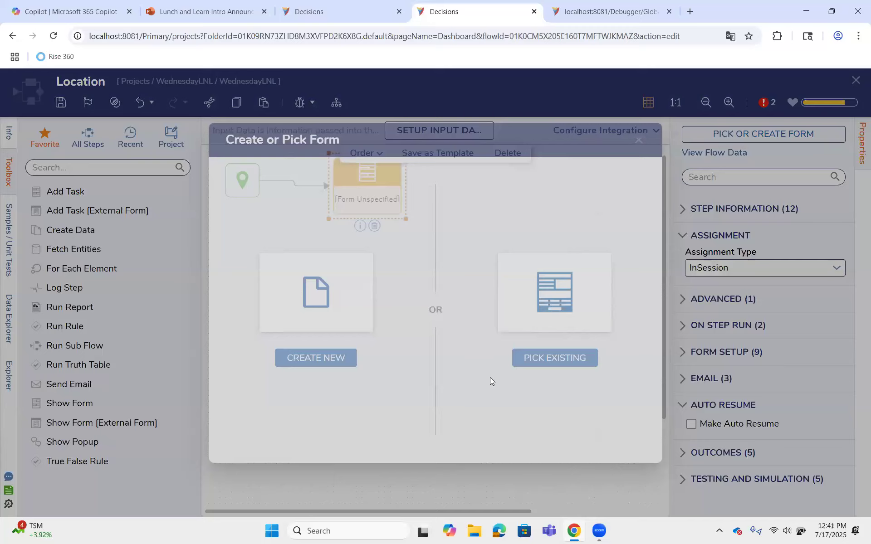
click(556, 358)
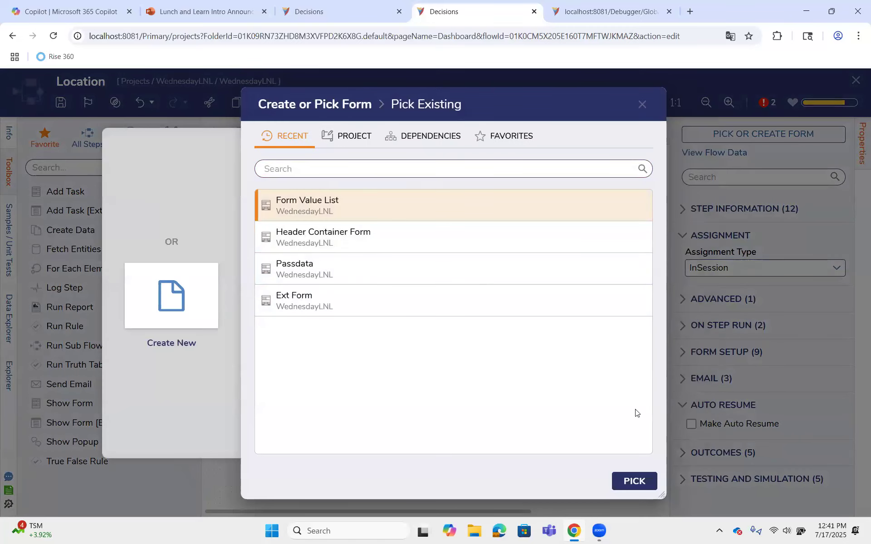
click(634, 481)
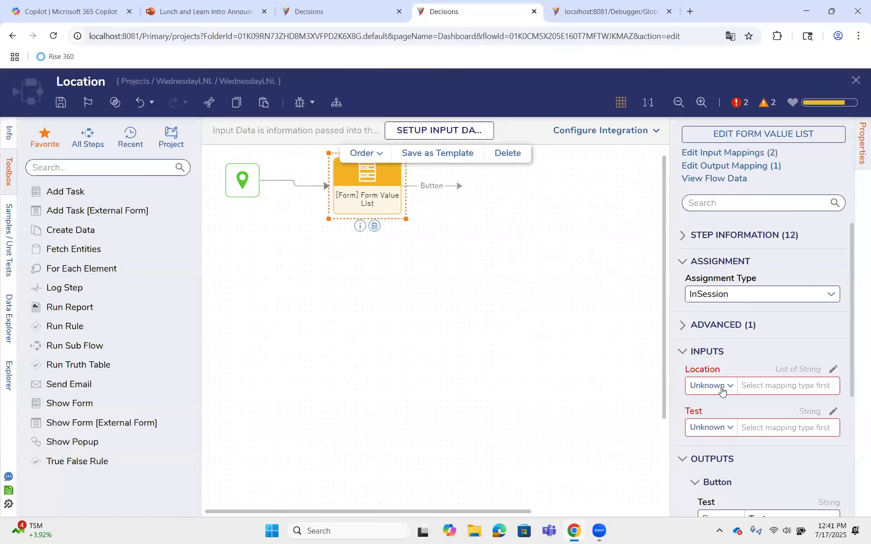
Map the form step's Location input to a constant list of 1, 2, 3, 4, 5 and set its Test input to Ignore
click(722, 391)
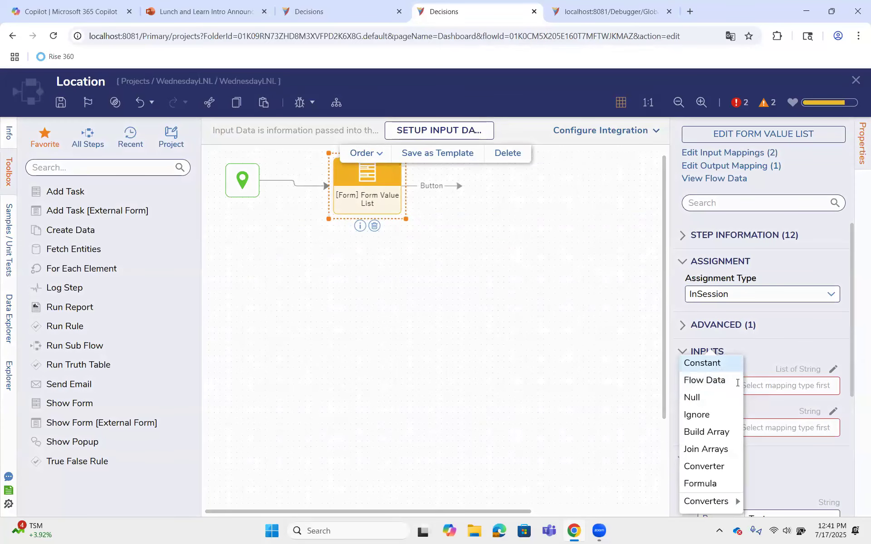
click(702, 363)
click(779, 393)
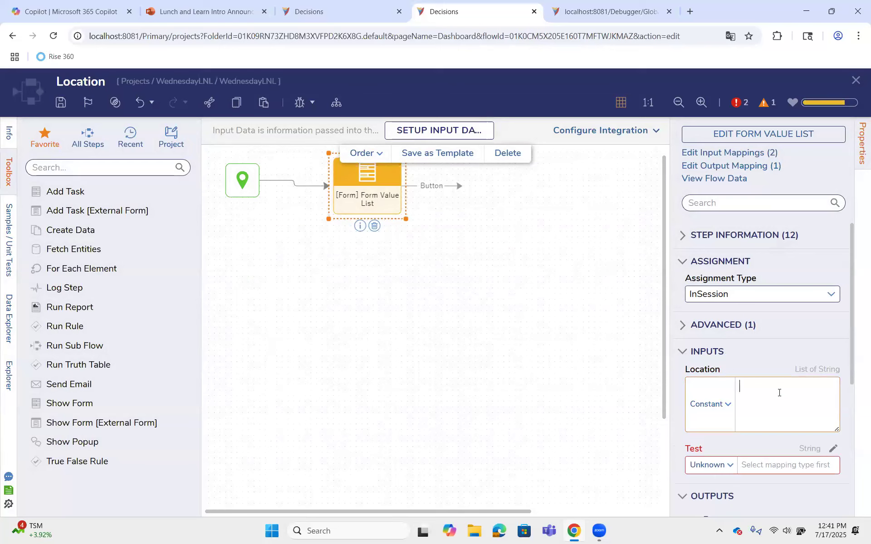
text(1 2 3 4 5)
click(725, 466)
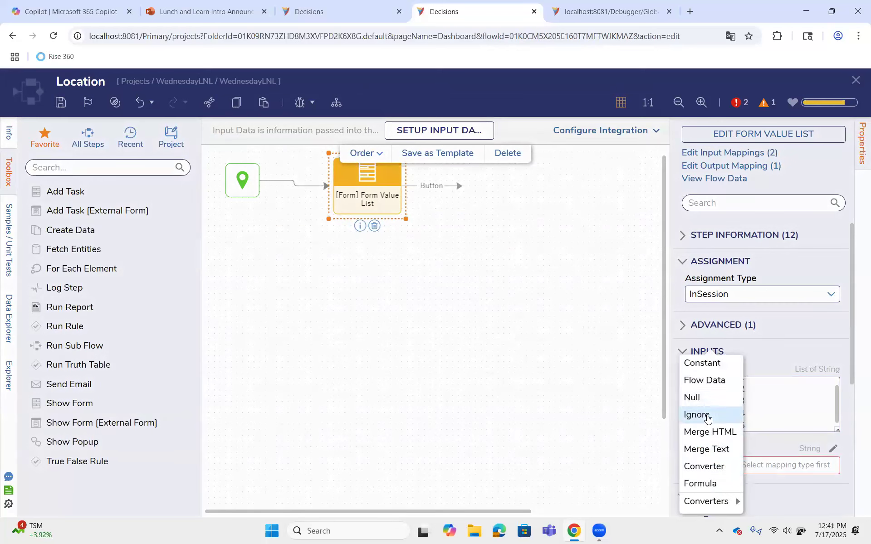
click(708, 417)
Rename the form step's Test output to SelectedLocation
scroll(706, 417, down, 5)
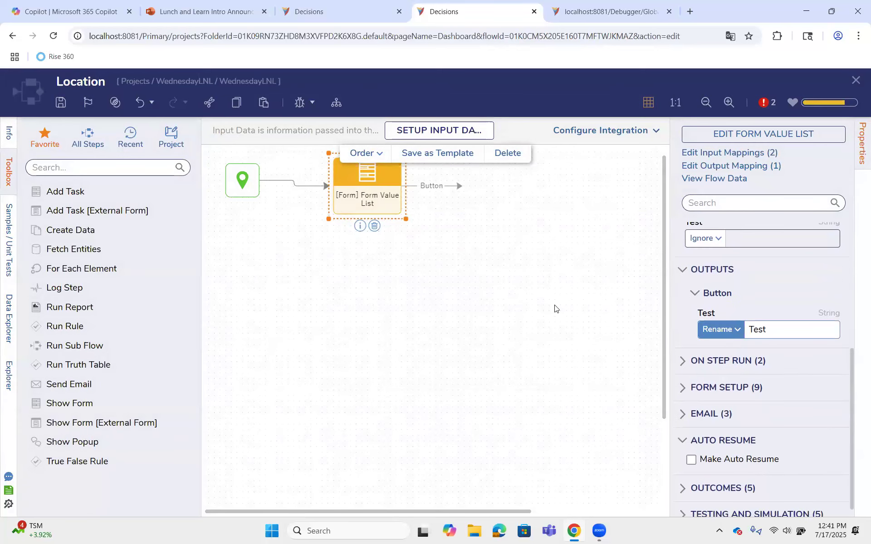
click(797, 329)
text(SelectedLocation)
click(421, 221)
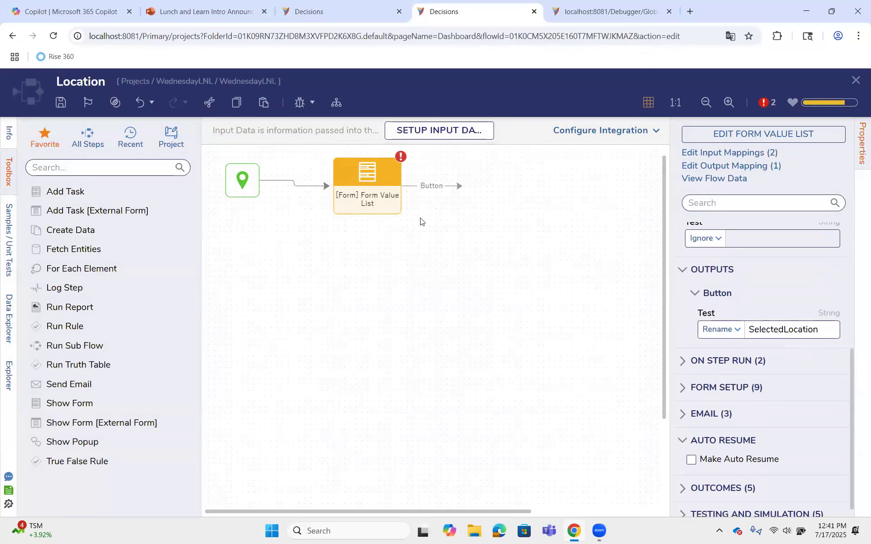
Add a second Show Form step with no form assigned after the Form Value List step, and reselect the first form step
drag(79, 408, 513, 196)
click(570, 107)
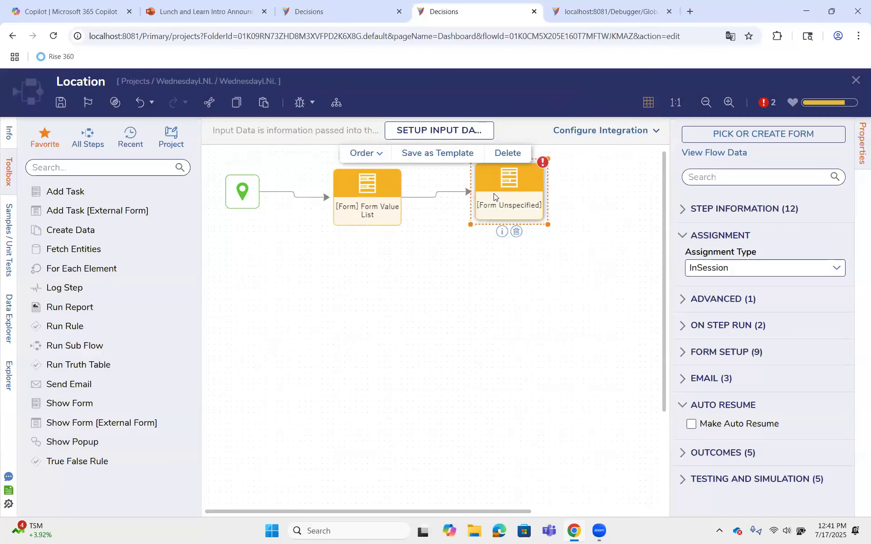
click(373, 188)
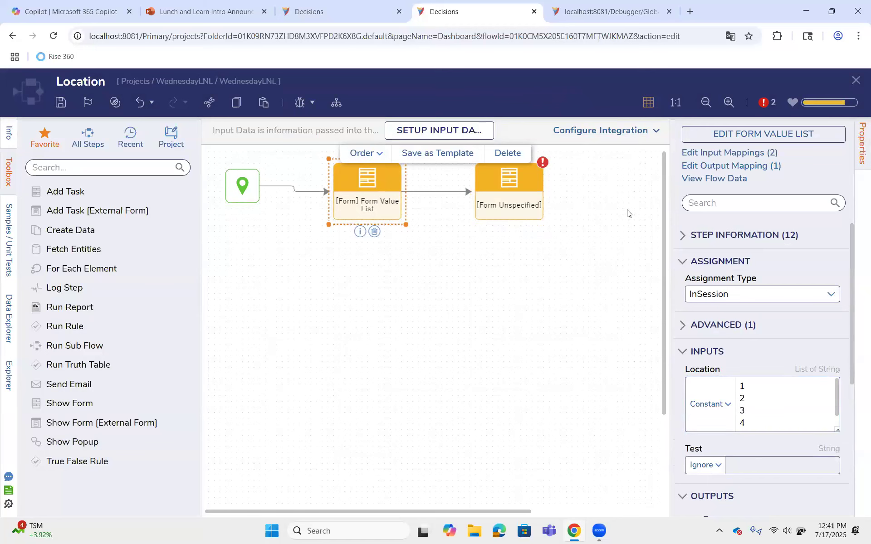
Save the Location flow and select the second form step, which has no form assigned
click(61, 103)
click(577, 350)
click(520, 188)
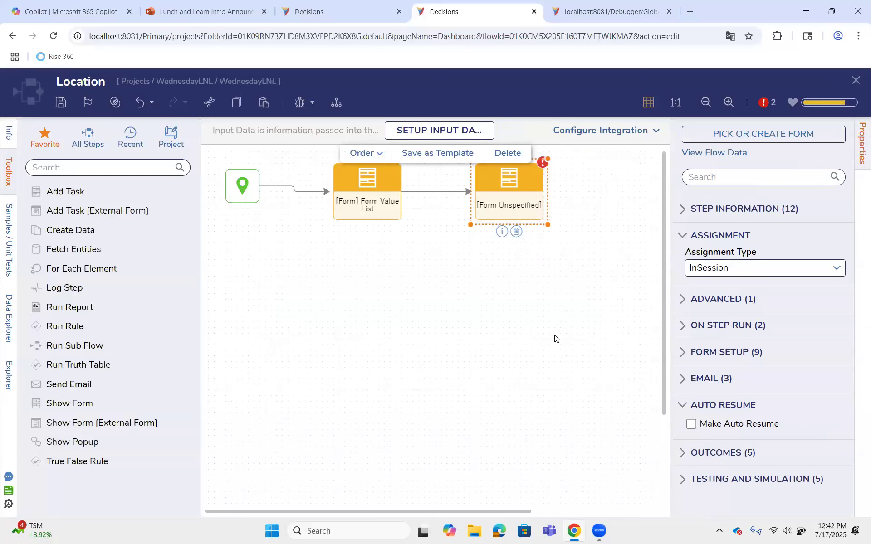
click(61, 103)
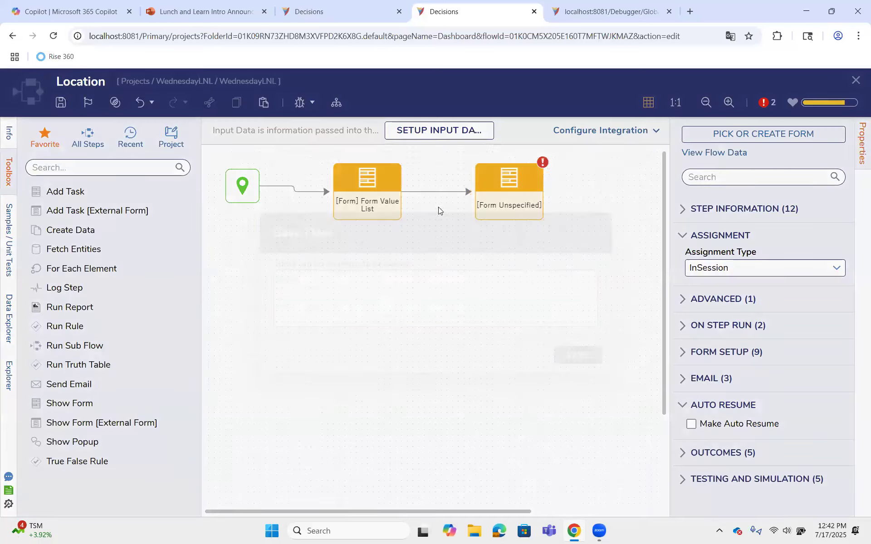
click(577, 355)
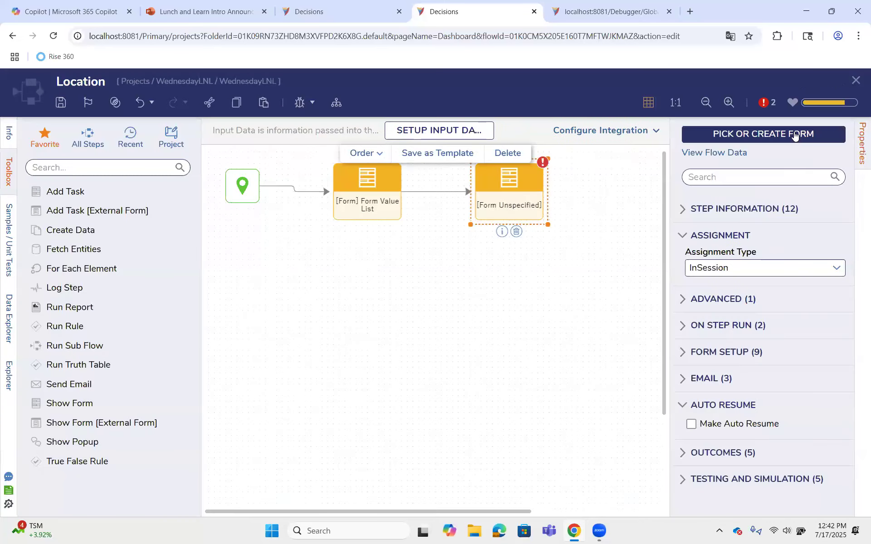
Create a new standard form named Specification for the unassigned form step
click(794, 135)
click(286, 356)
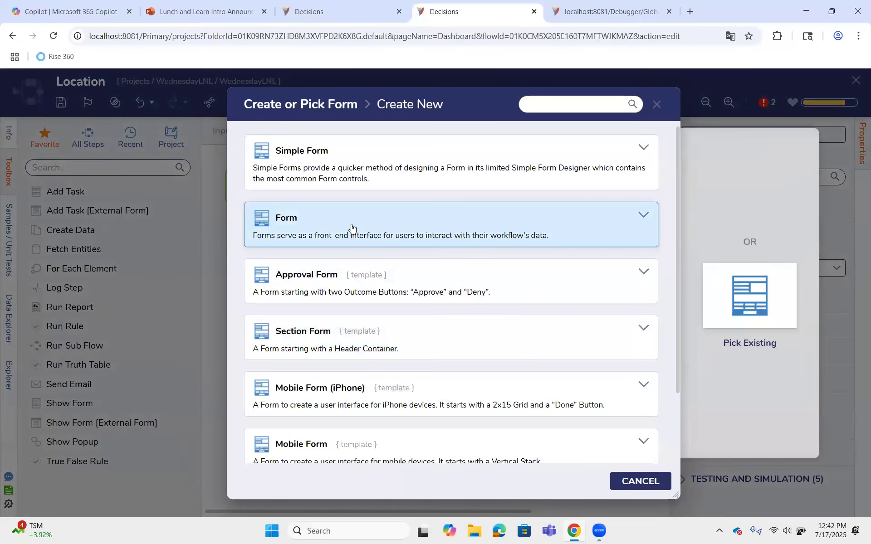
click(351, 227)
text(Spec)
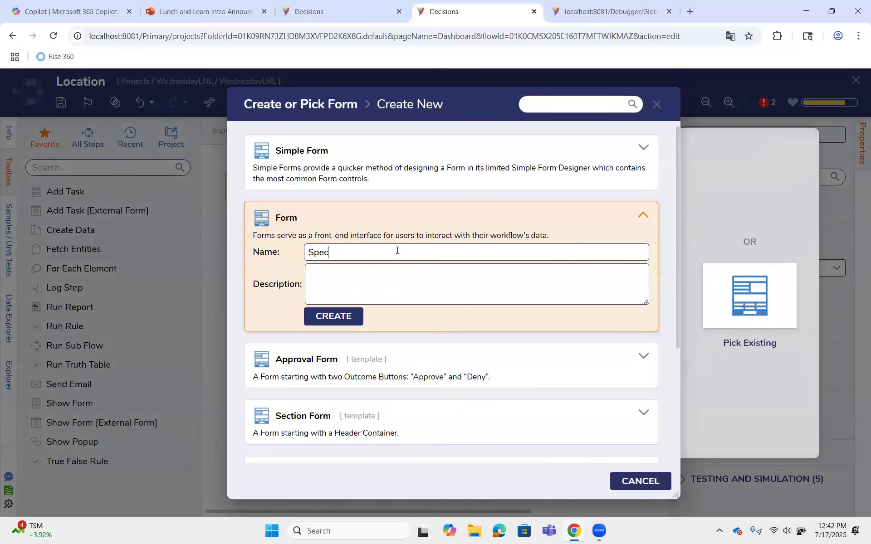
text(ification)
key(Return)
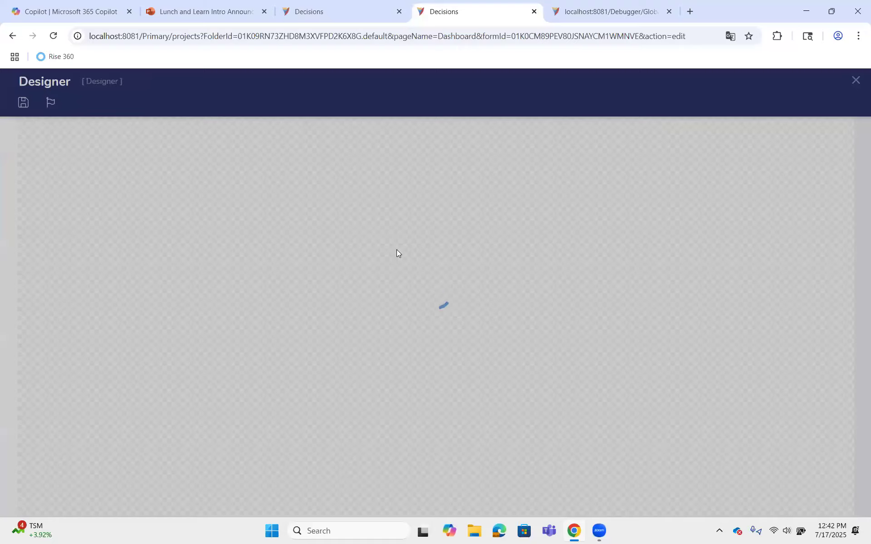
Add a button with the outcome name Done in the last cell of the form's footer row
drag(58, 199, 612, 469)
text(Done)
key(Return)
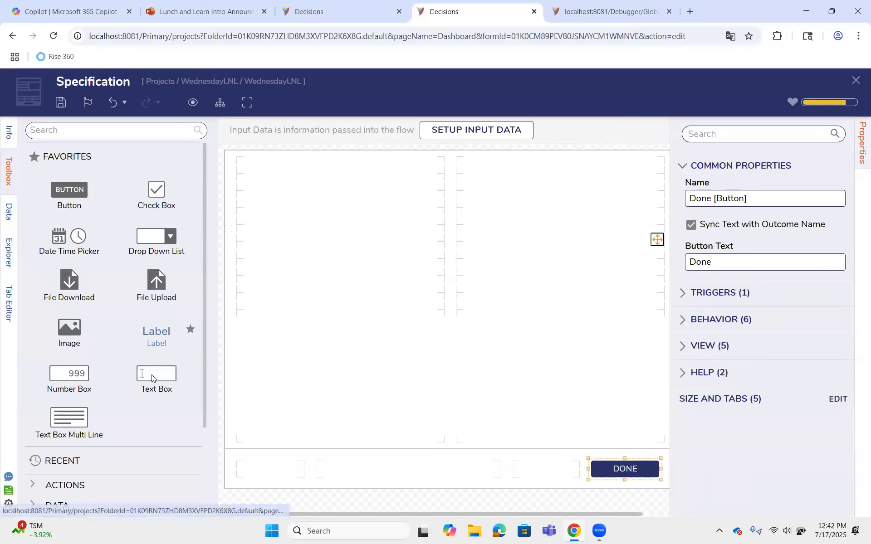
Add a text box named Location Display near the top of the form's first column, with its label above
drag(154, 380, 316, 193)
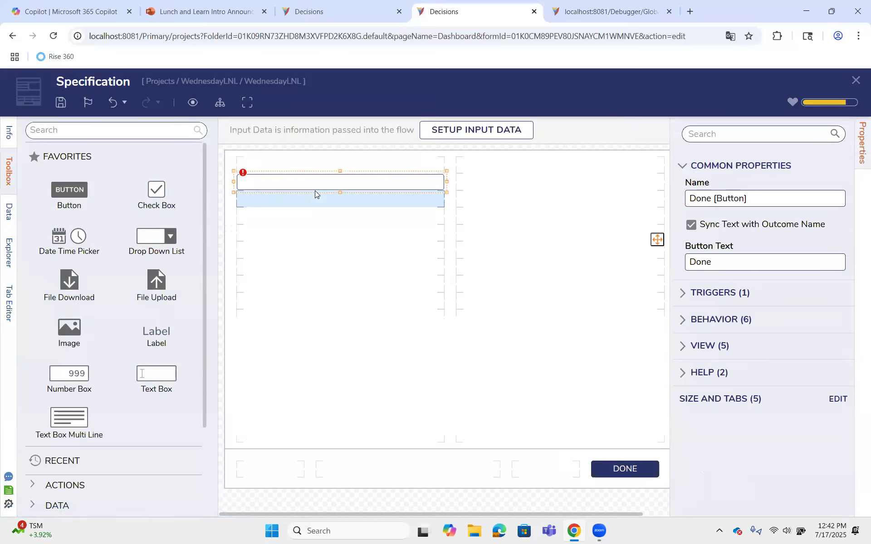
text(Location)
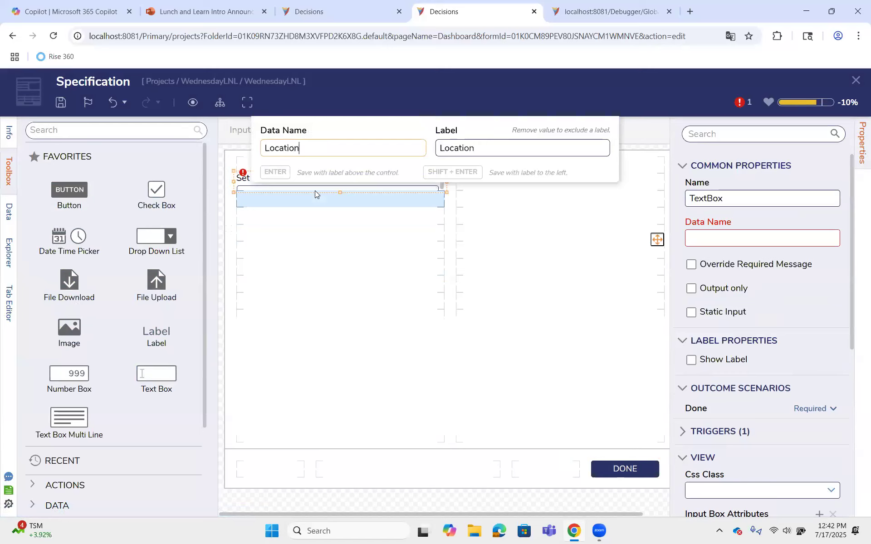
text( Display)
key(Return)
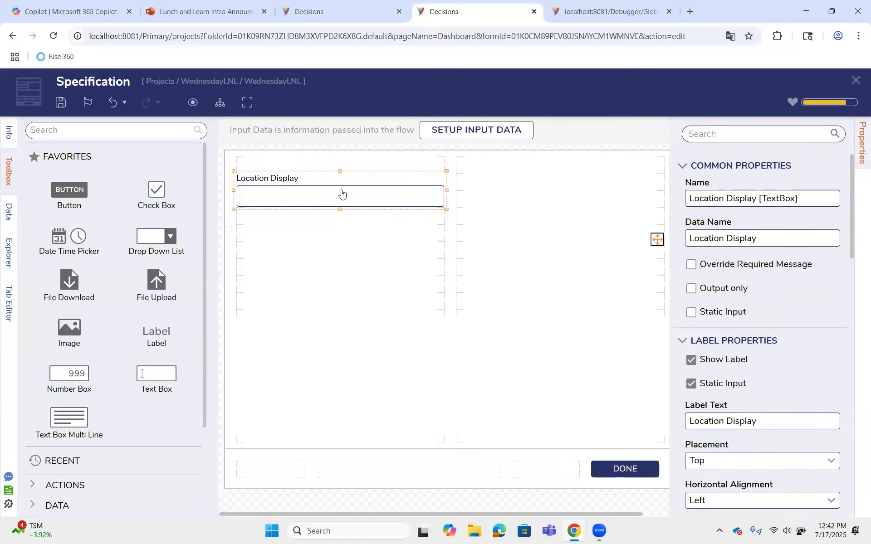
Turn off Initially Enabled for the Location Display text box and save the form
scroll(723, 340, down, 15)
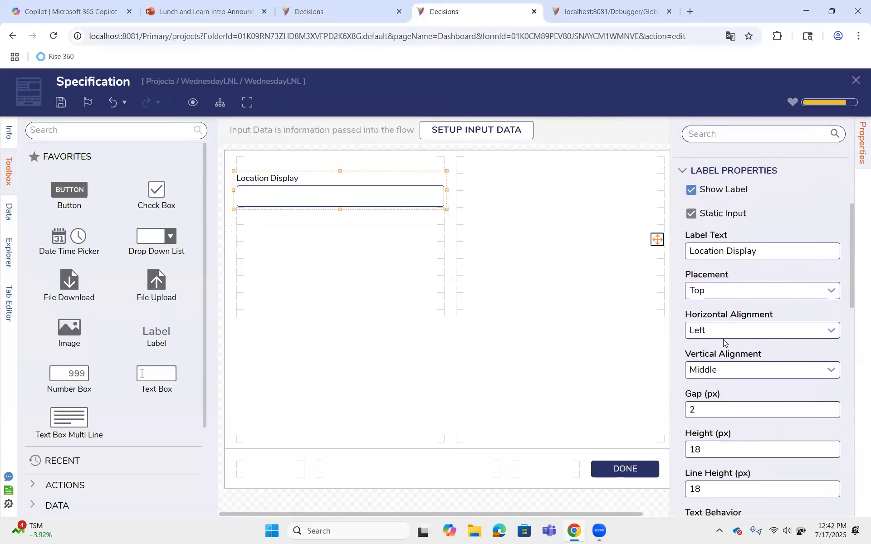
scroll(723, 339, down, 5)
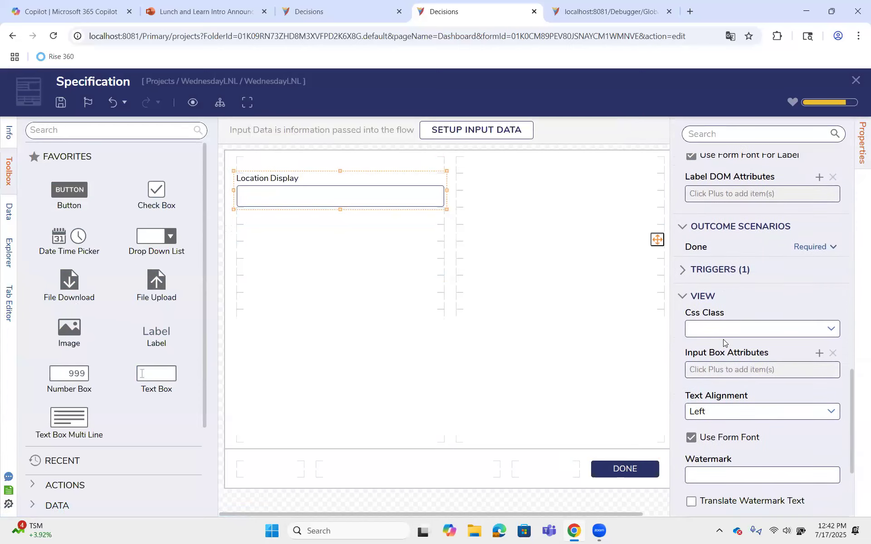
click(713, 450)
scroll(714, 453, down, 3)
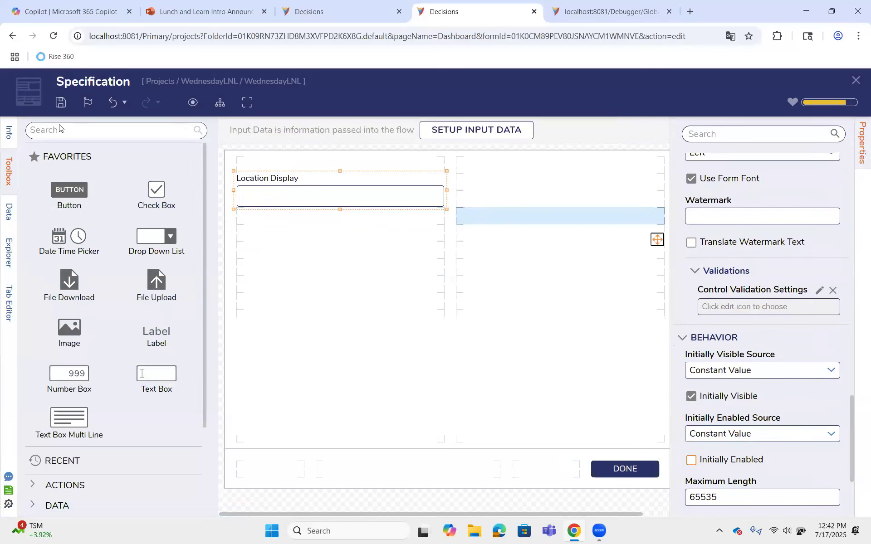
click(61, 102)
click(577, 348)
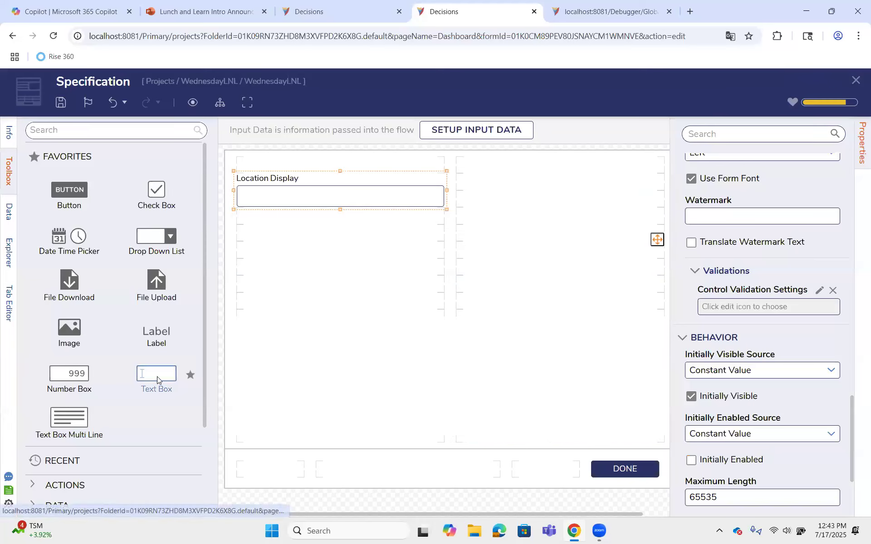
Add a text box named More Information at the top of the form's second column and save the form
drag(157, 376, 547, 192)
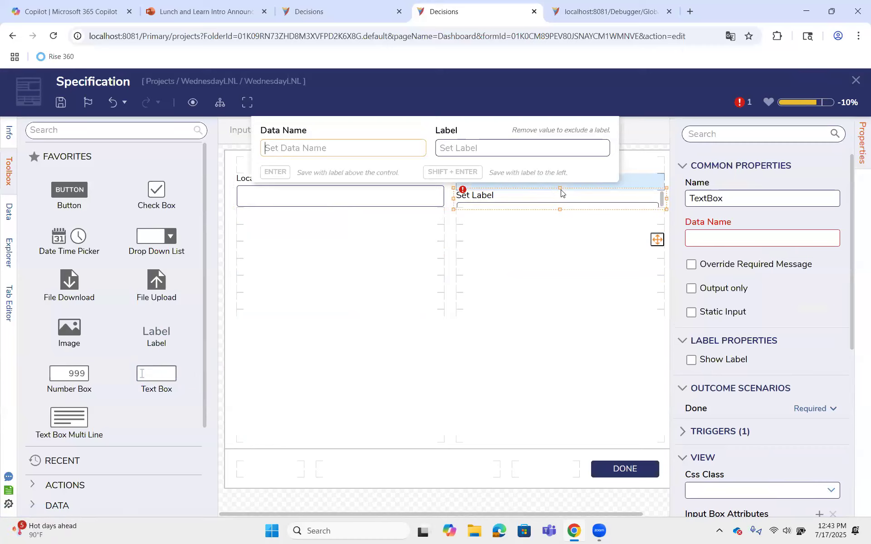
text(More I)
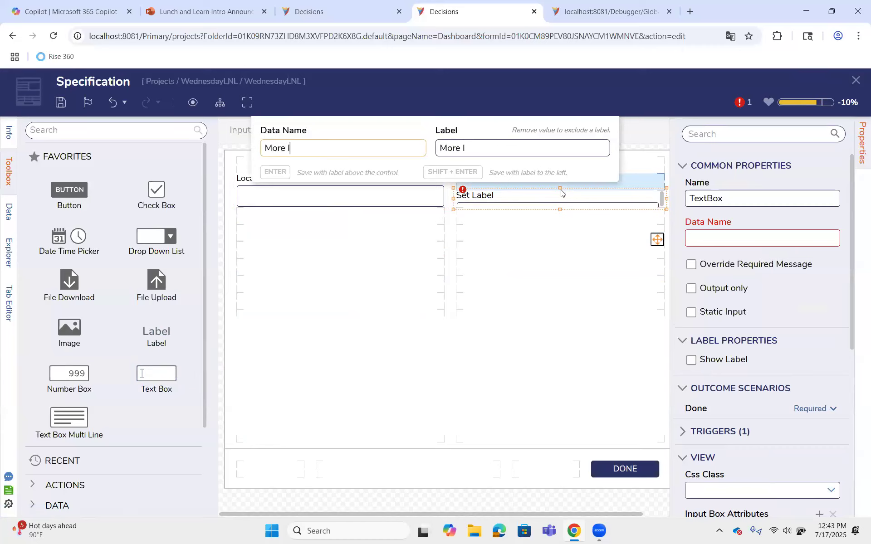
text(nformation)
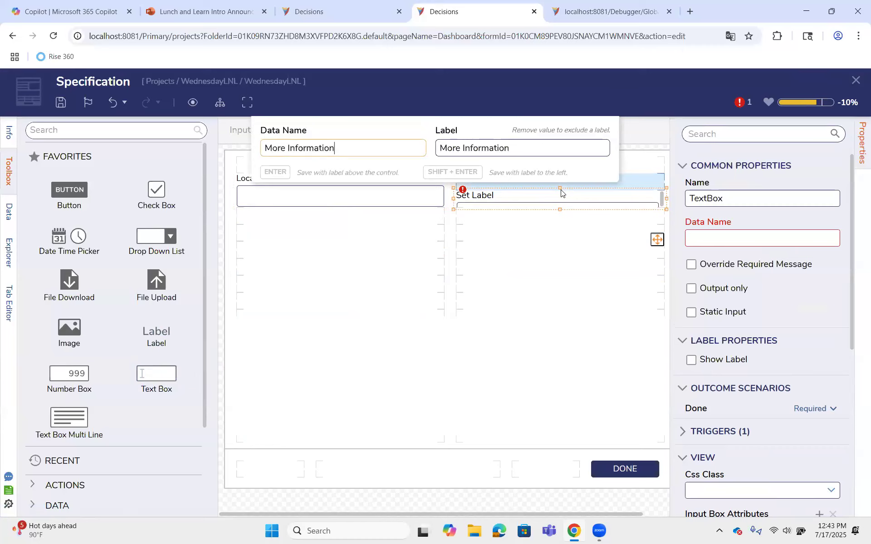
key(Return)
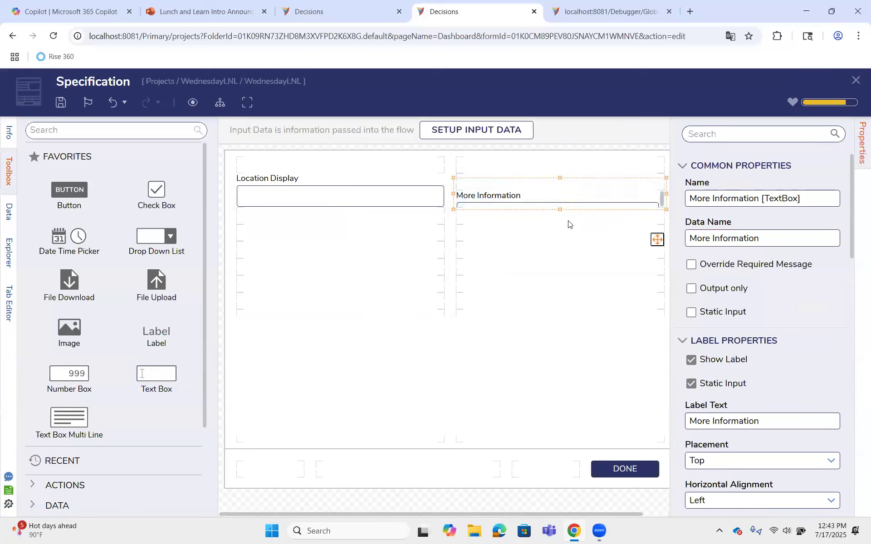
click(568, 236)
click(61, 102)
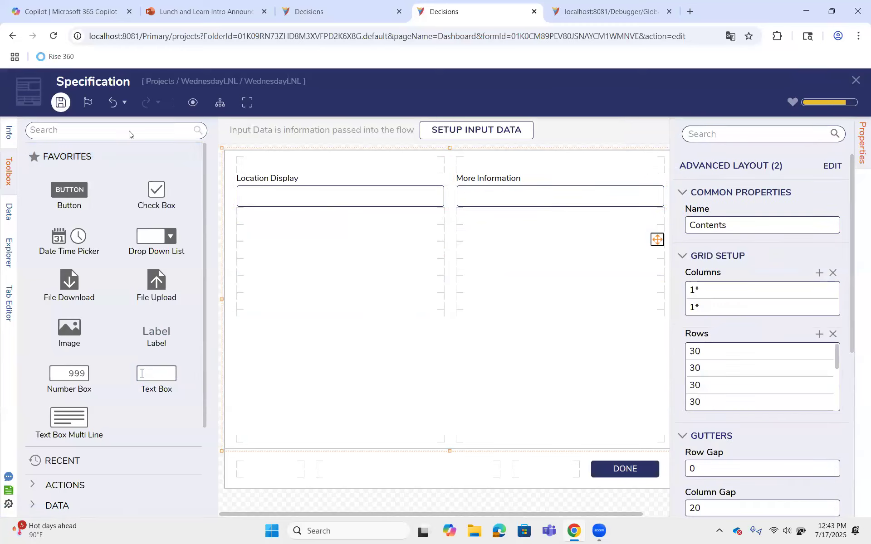
click(556, 350)
Close the form designer and connect the Specification form step to an end step placed below it in the flow
click(855, 81)
drag(523, 512, 581, 508)
drag(624, 488, 478, 316)
drag(538, 189, 506, 313)
Inspect both form steps' mappings, reopen the Specification form for editing and save it
click(346, 189)
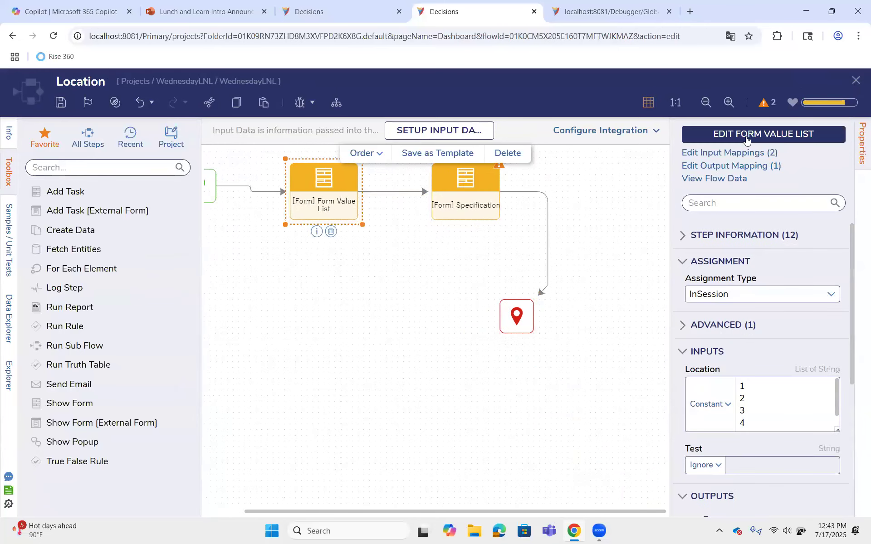
click(453, 196)
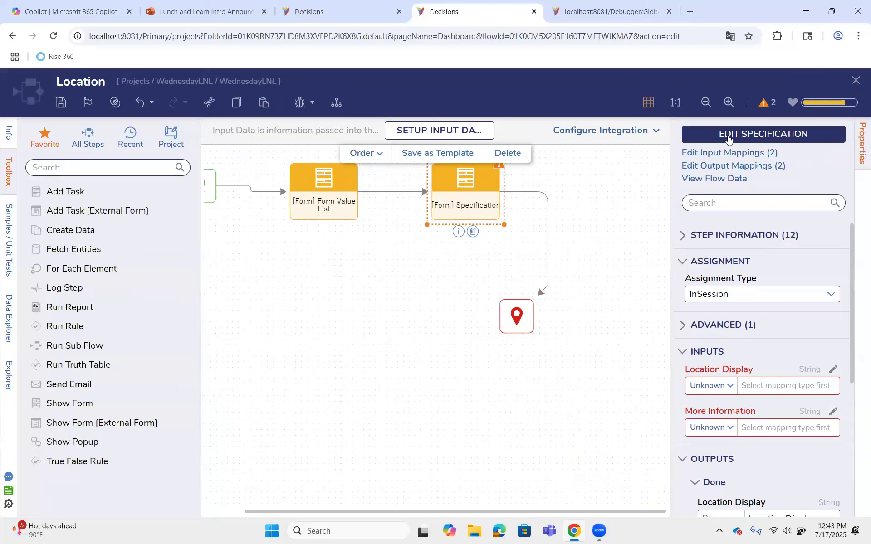
click(728, 138)
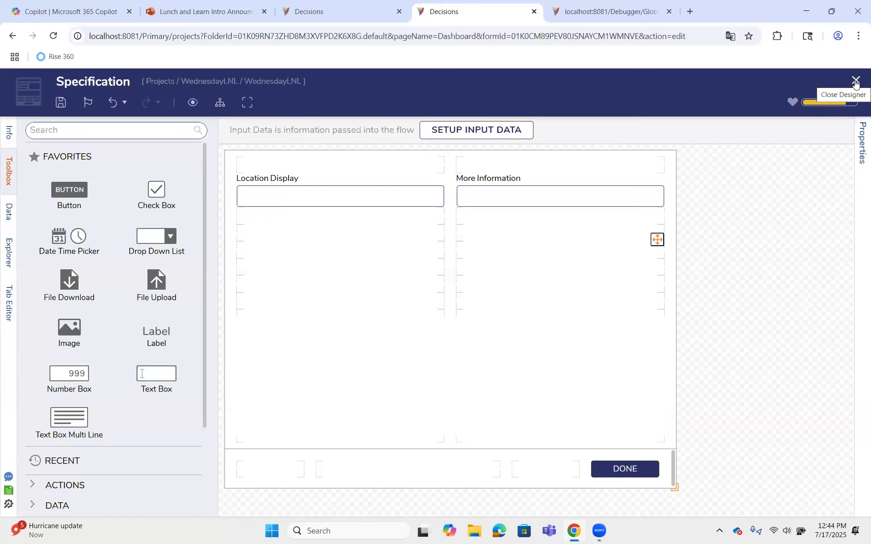
click(60, 102)
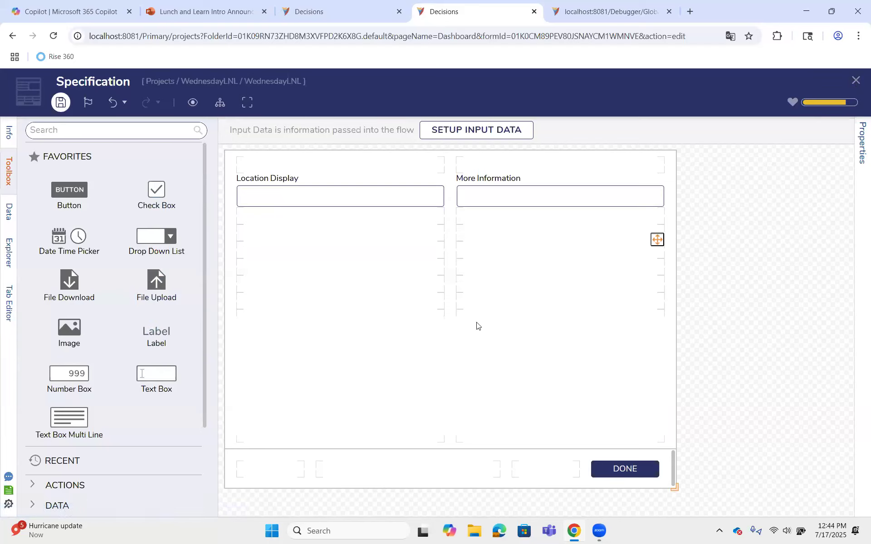
click(580, 354)
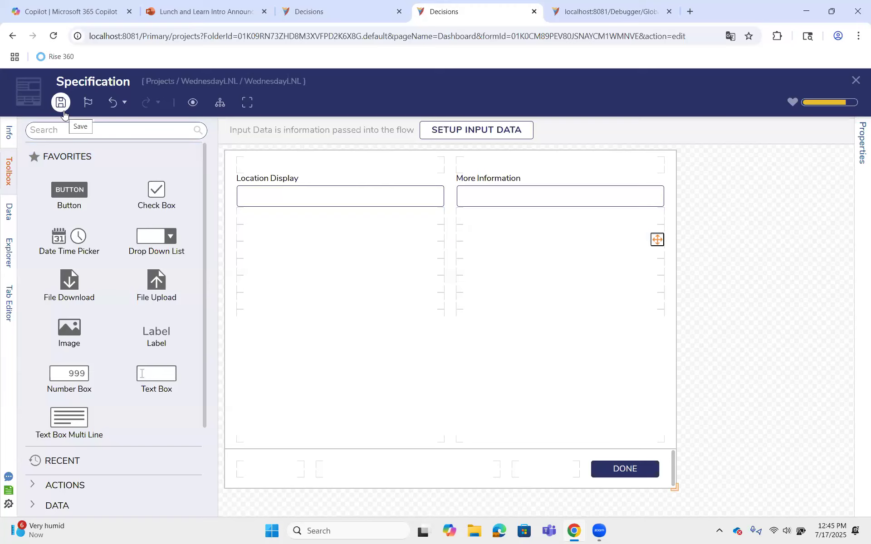
Replace the Location Display text box with a Data Grid (Advanced) filling the first column and save the form
click(366, 202)
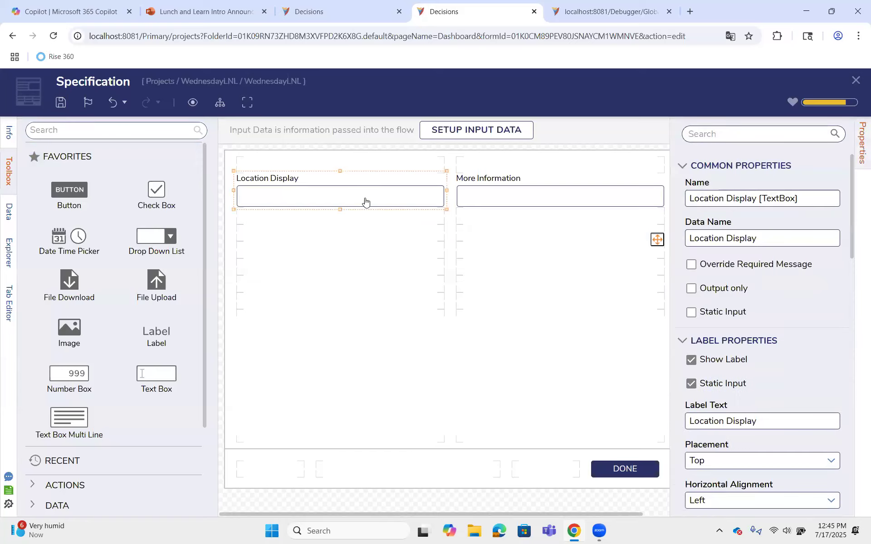
key(Delete)
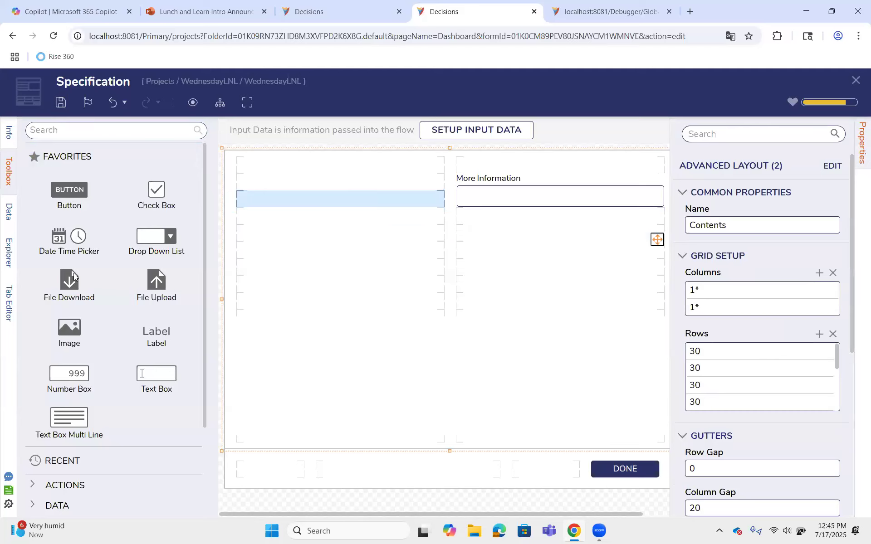
click(91, 135)
text(advanced)
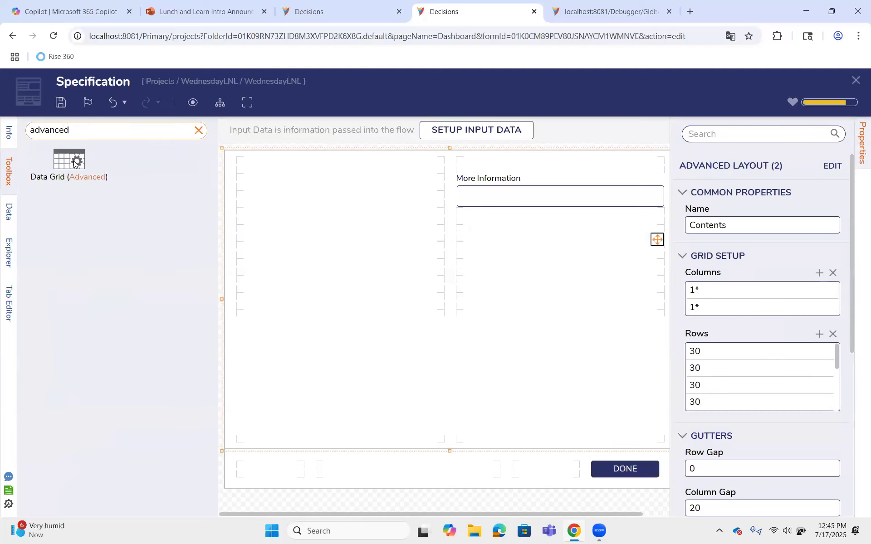
drag(69, 161, 348, 362)
click(60, 103)
click(577, 349)
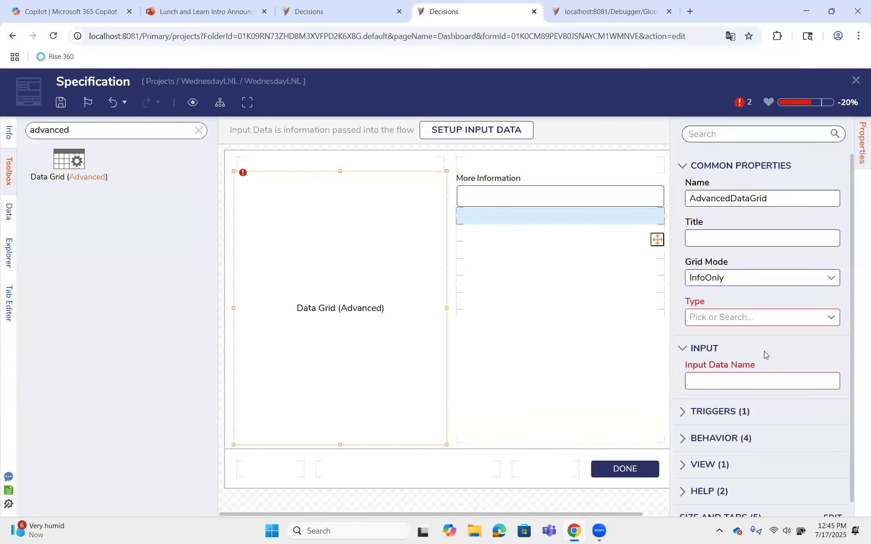
Set the data grid's Grid Mode to SingleSelect, then close the Specification form with its changes saved
click(831, 278)
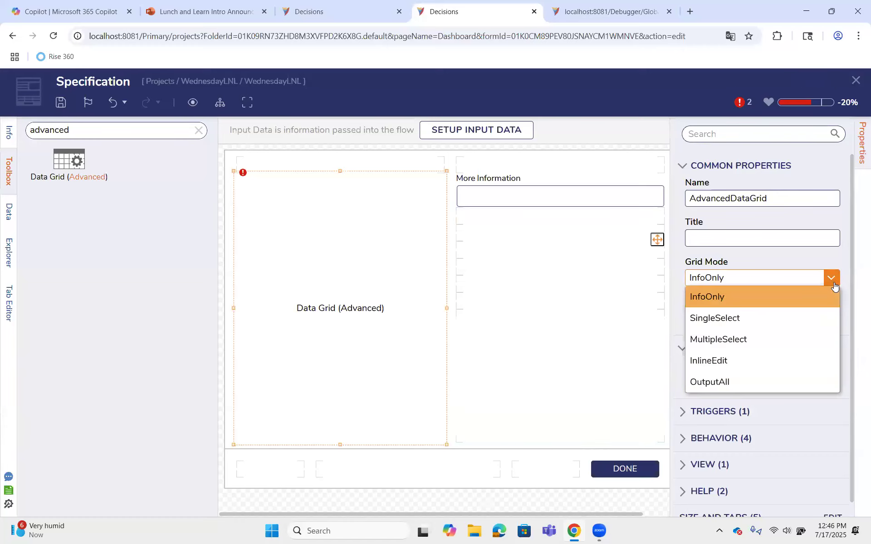
click(762, 317)
click(855, 81)
click(578, 354)
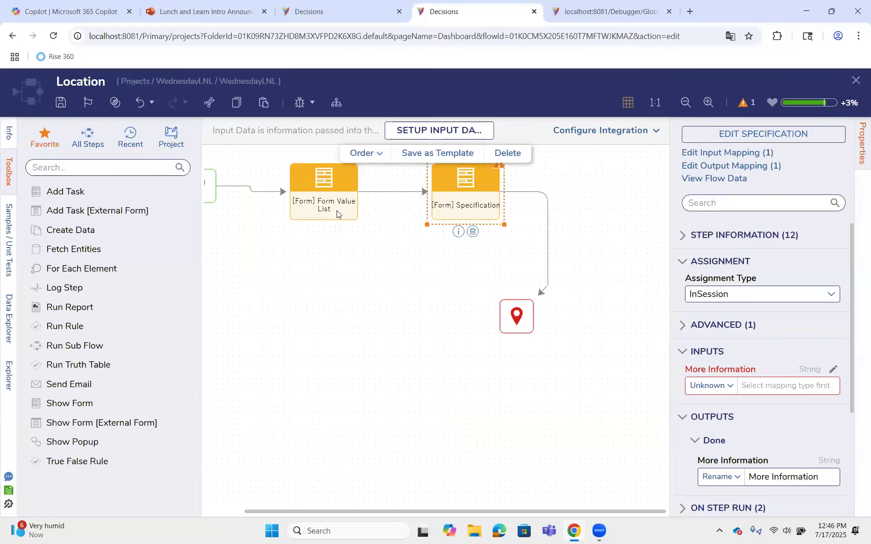
Close the Location flow with its changes saved and open the Using External Entities flow from the WednesdayLNL project
click(855, 80)
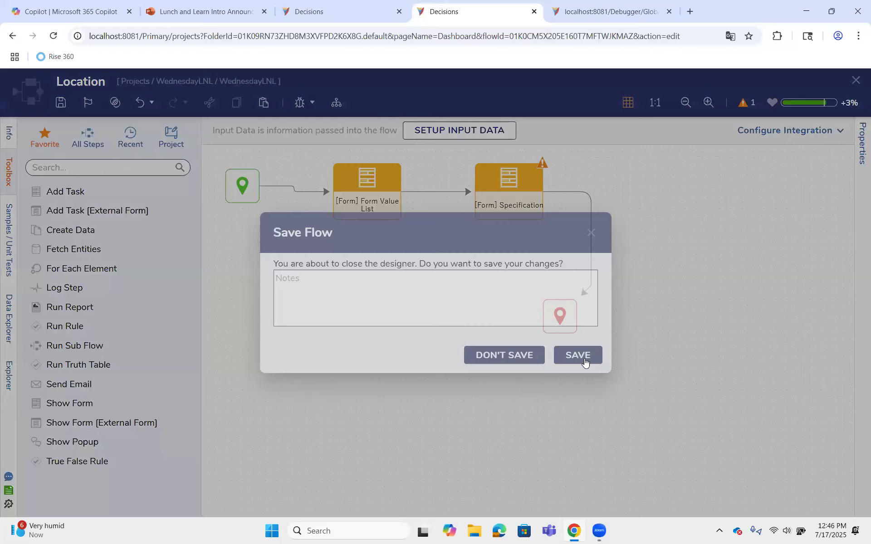
click(576, 353)
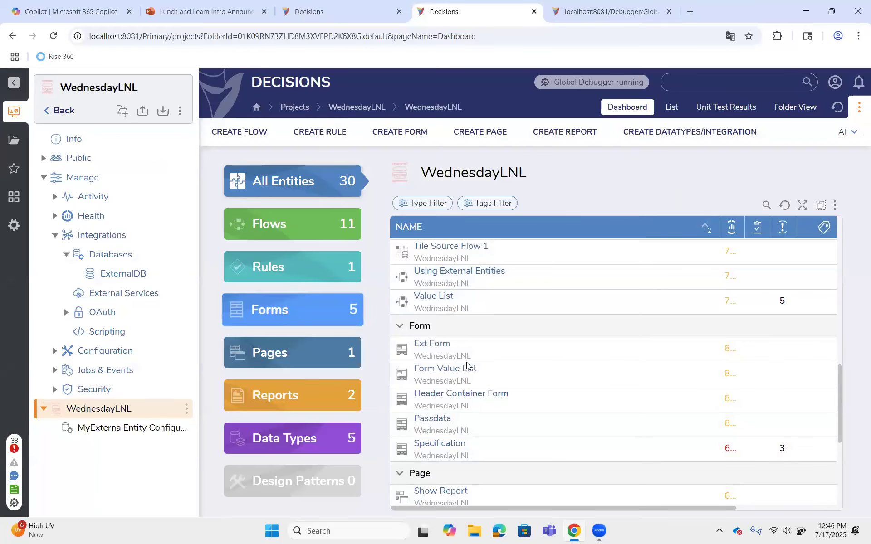
scroll(472, 400, down, 5)
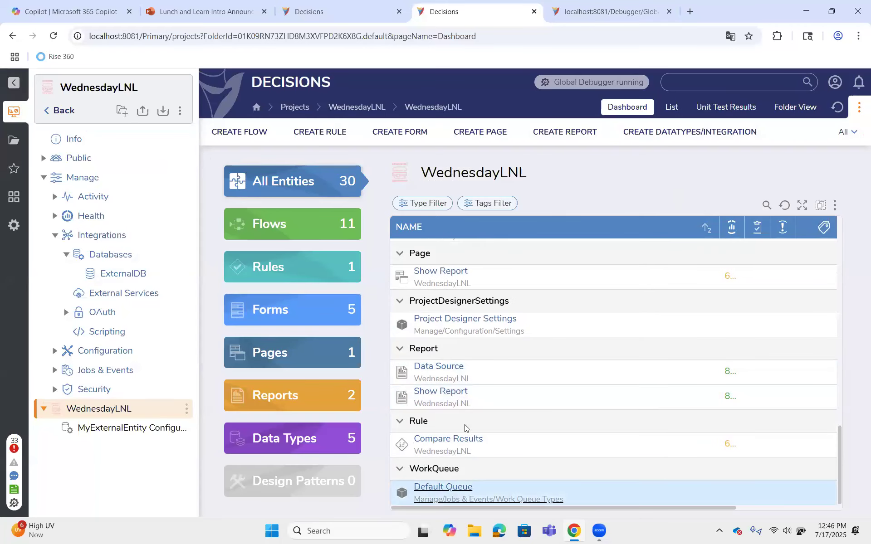
scroll(465, 399, up, 4)
scroll(446, 401, down, 1)
scroll(435, 358, up, 5)
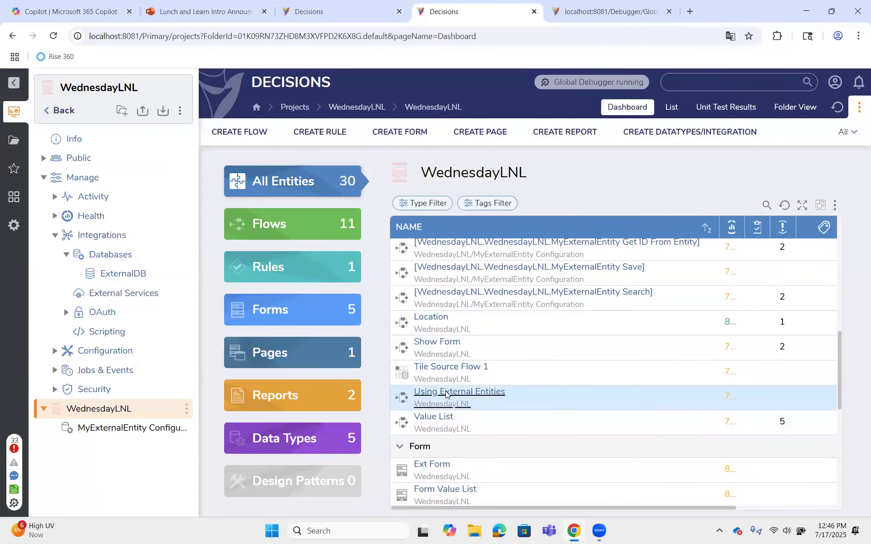
click(446, 393)
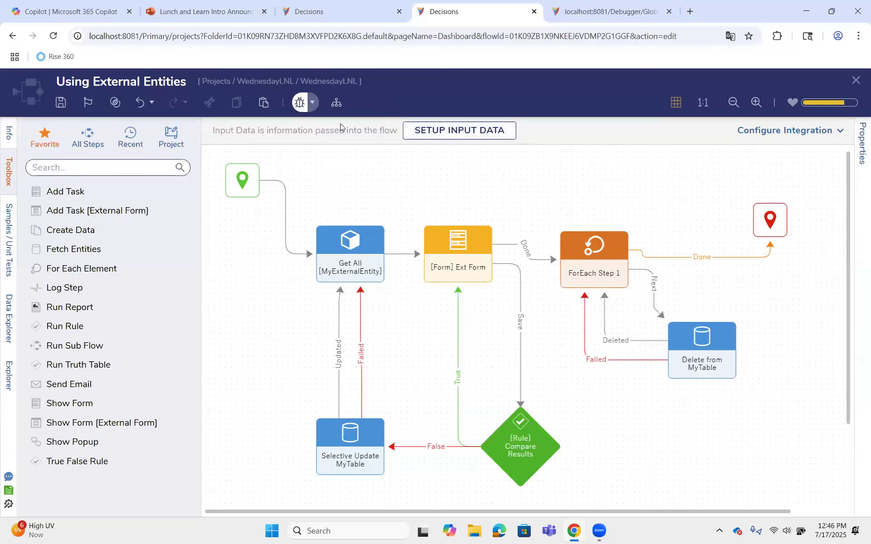
Debug the Using External Entities flow, selecting different grid rows in the running form, then close the debugger and the saved flow
click(299, 102)
click(672, 259)
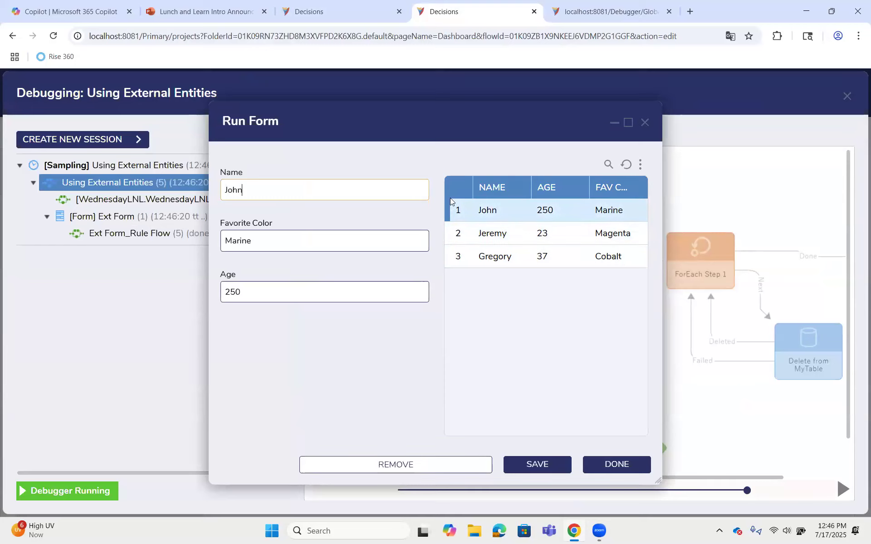
click(464, 241)
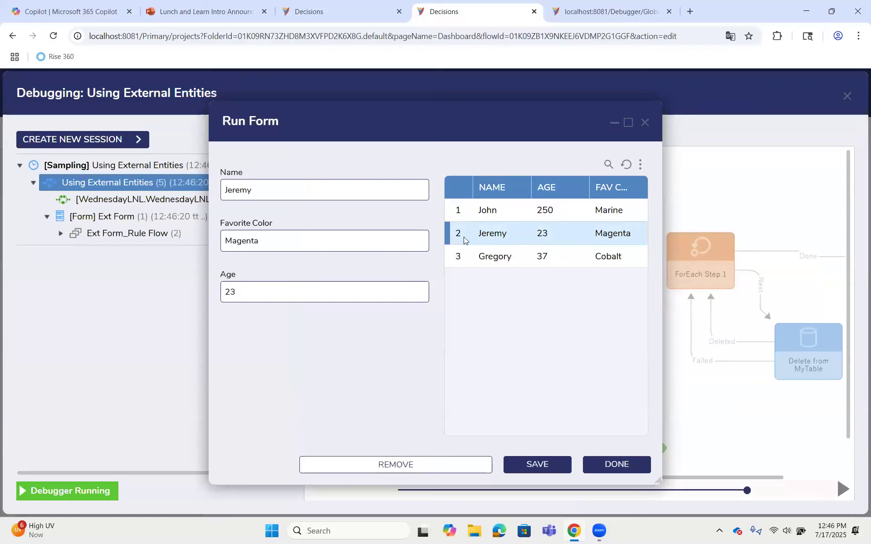
click(525, 253)
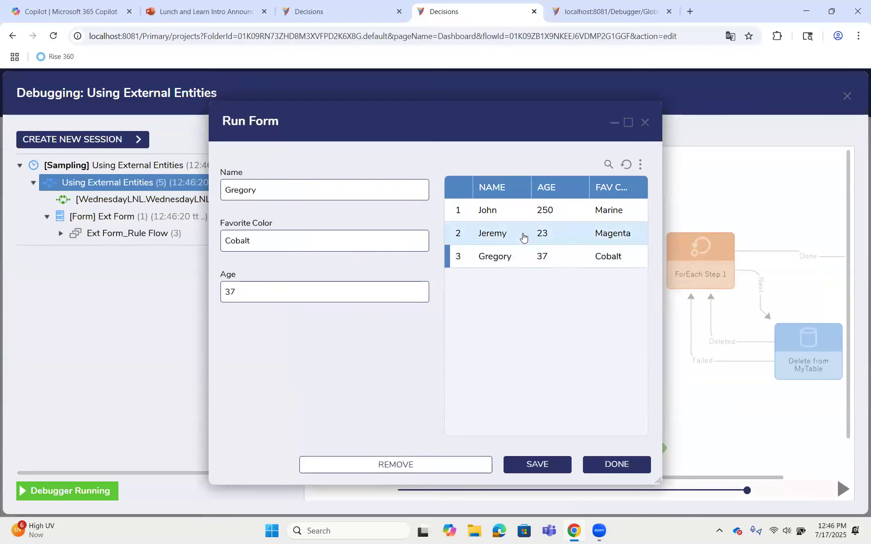
click(523, 237)
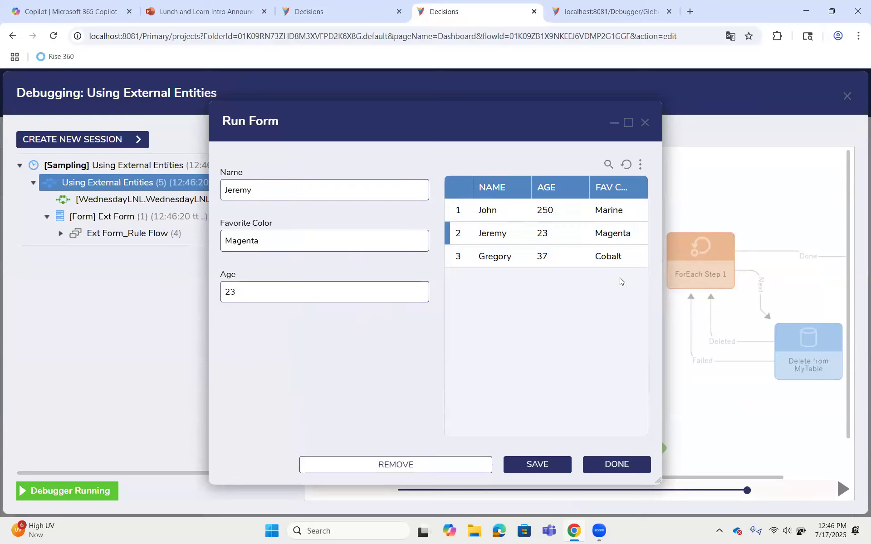
click(645, 123)
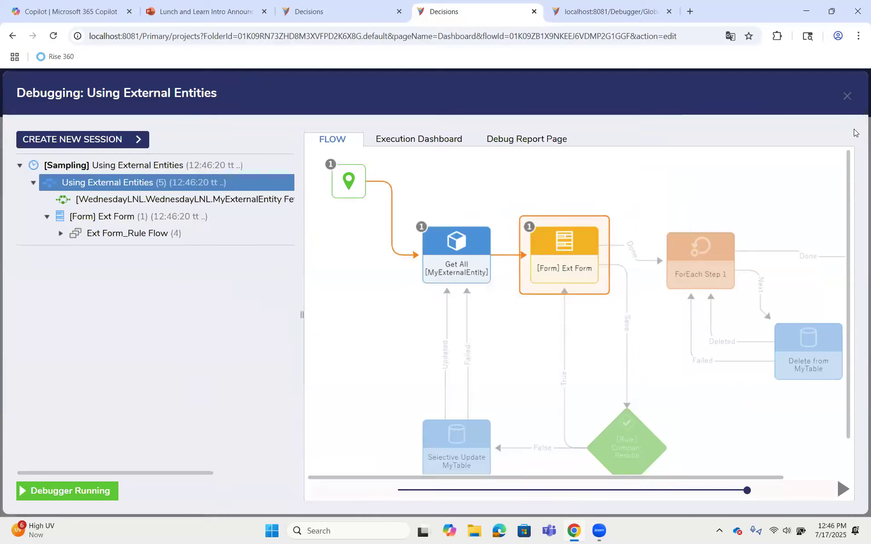
click(846, 100)
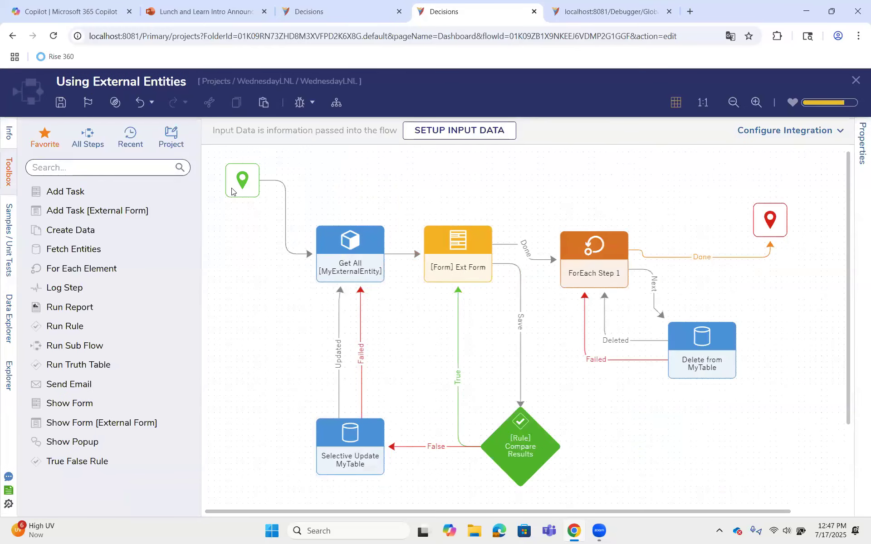
click(63, 103)
click(856, 80)
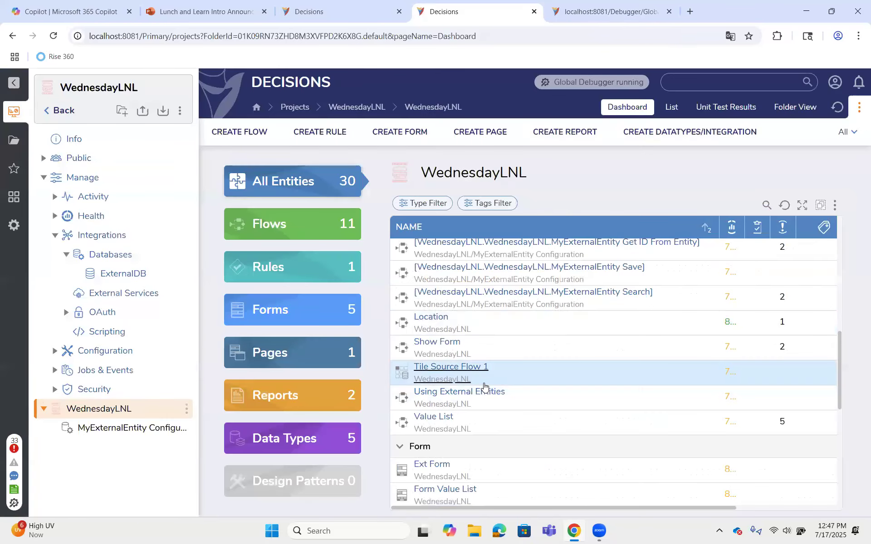
Copy the Ext Form in the WednesdayLNL project under the name Internal Form
scroll(484, 385, down, 2)
right_click(438, 357)
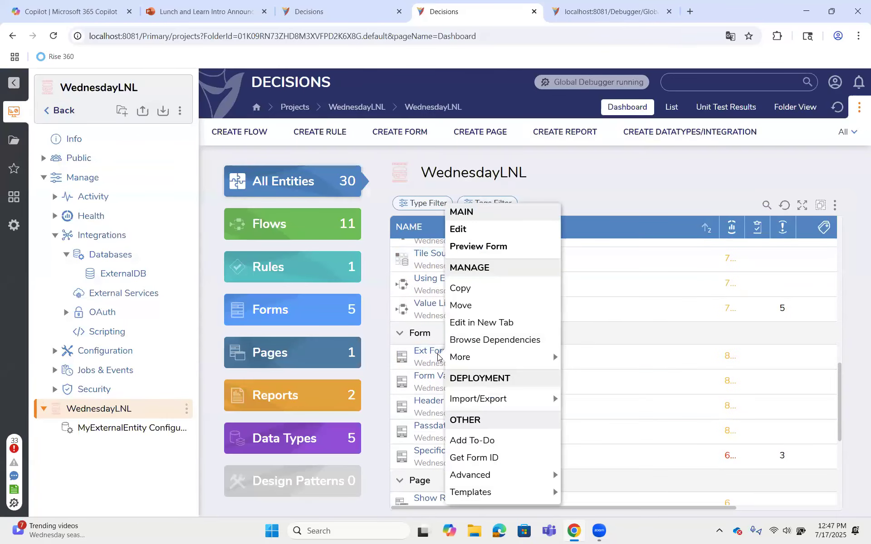
click(458, 287)
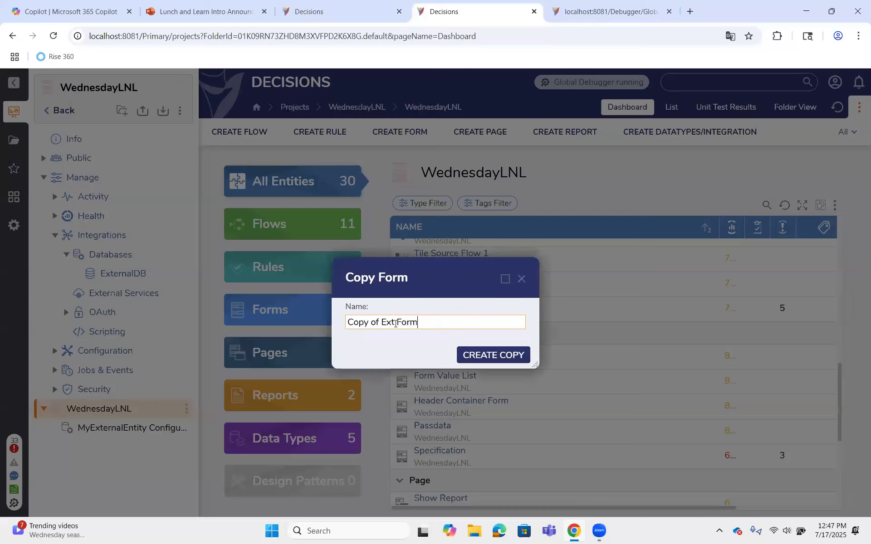
drag(395, 322, 340, 322)
text(Internal)
key(Return)
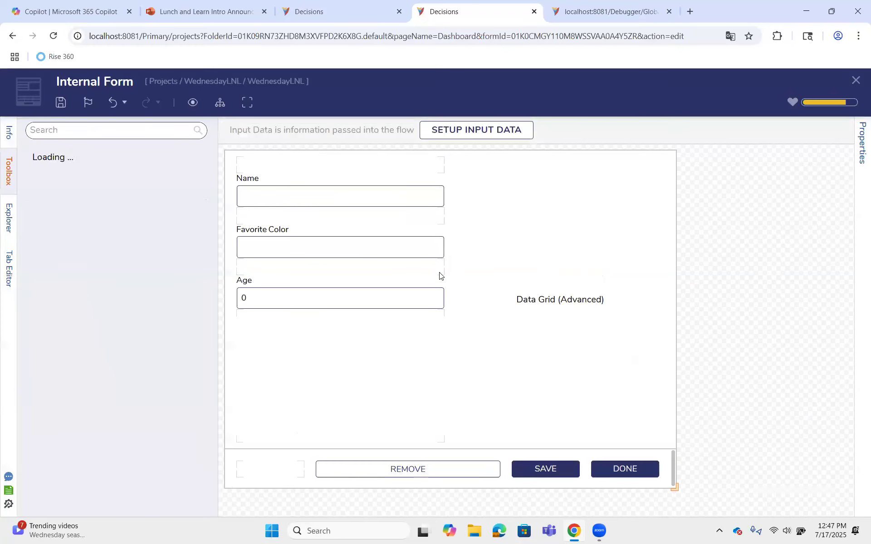
Set the Type of the Internal Form's Data Grid (Advanced) to Account
click(568, 295)
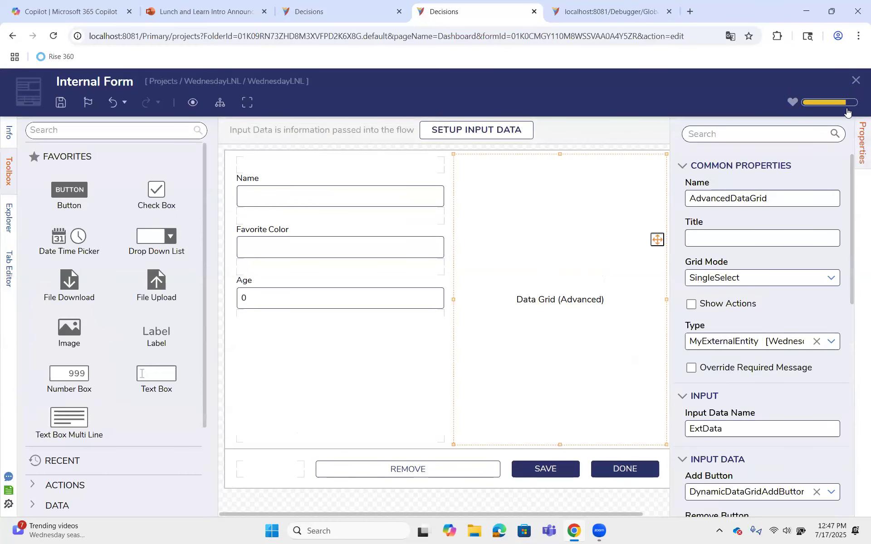
click(831, 342)
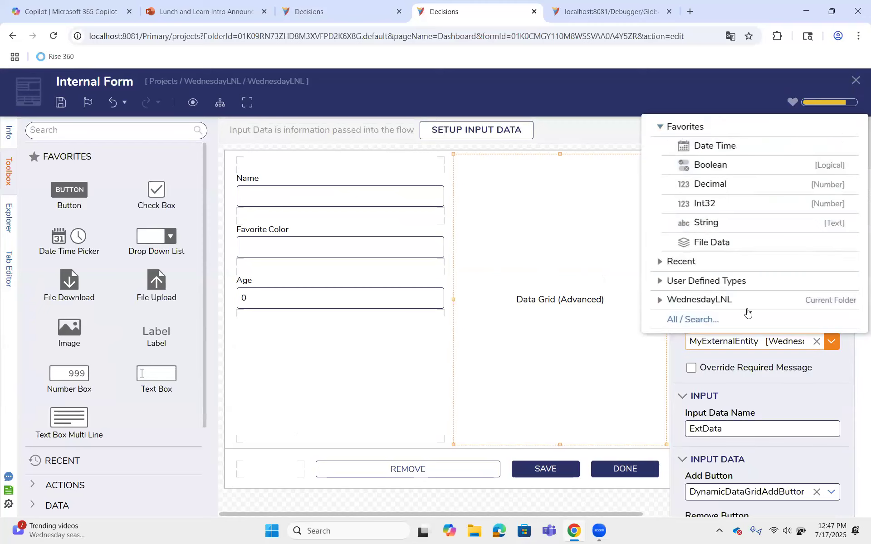
click(661, 281)
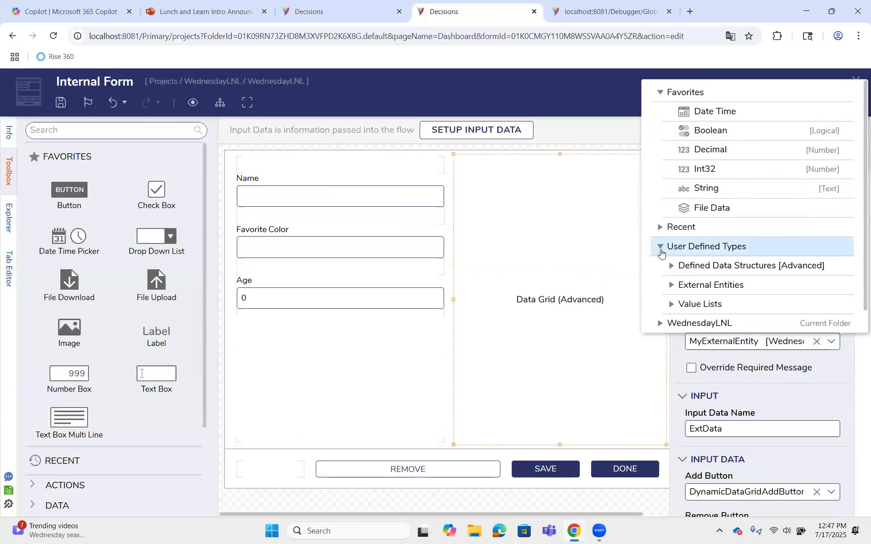
click(661, 248)
click(661, 299)
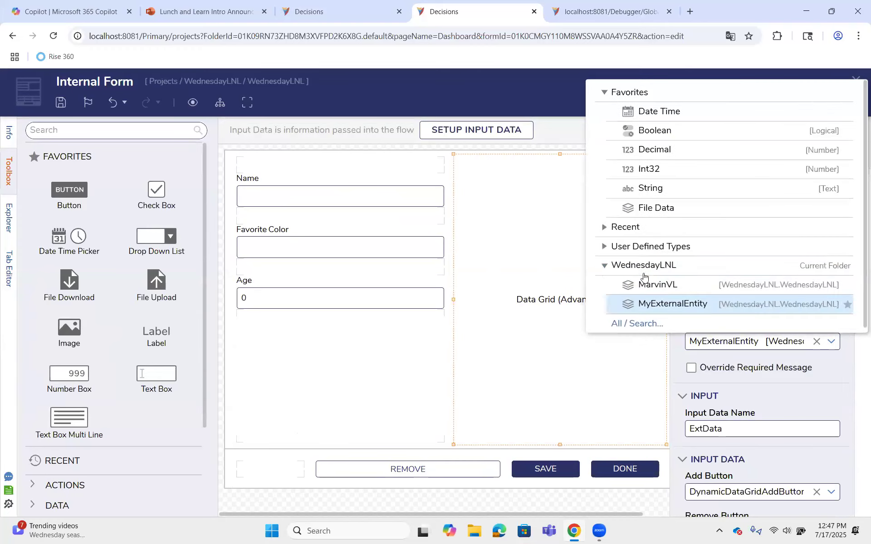
click(608, 229)
click(649, 247)
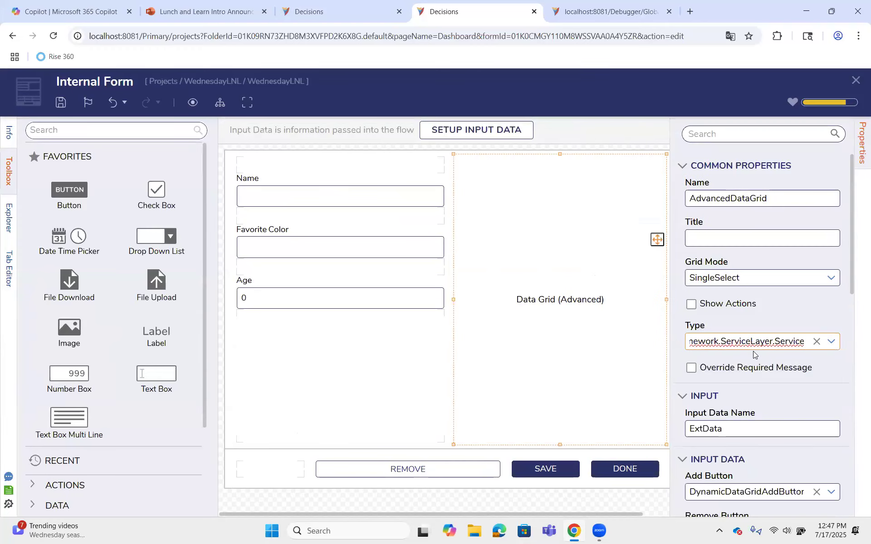
Change the Favorite Color text box to name ID [TextBox], data name ID and label text Account ID
click(268, 193)
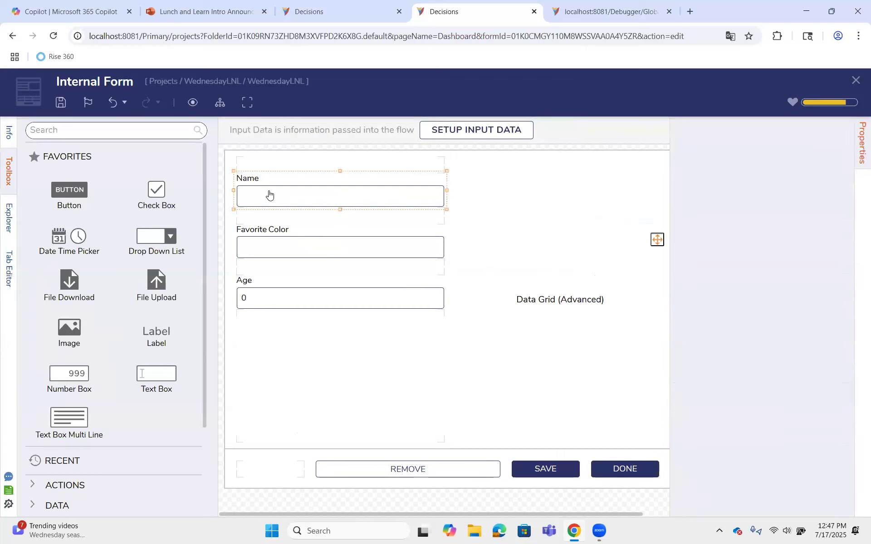
click(317, 241)
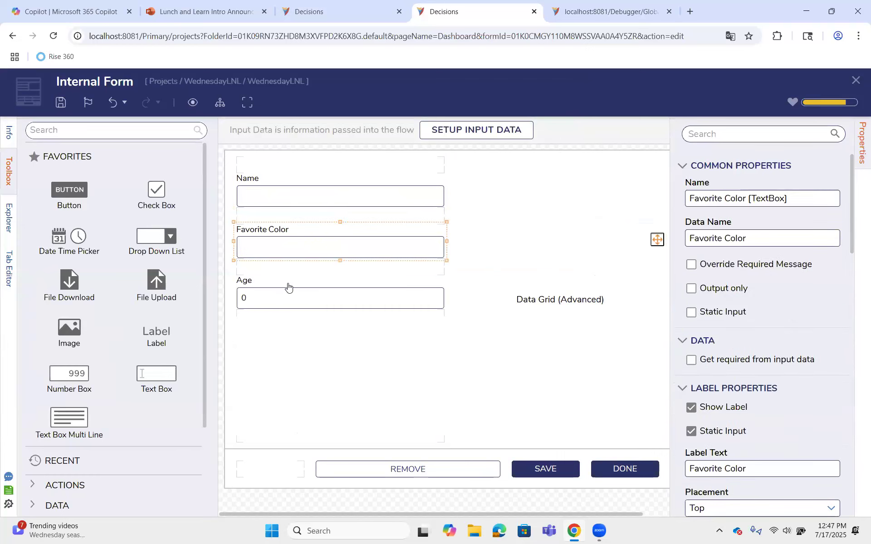
click(278, 301)
click(279, 247)
drag(745, 239, 680, 236)
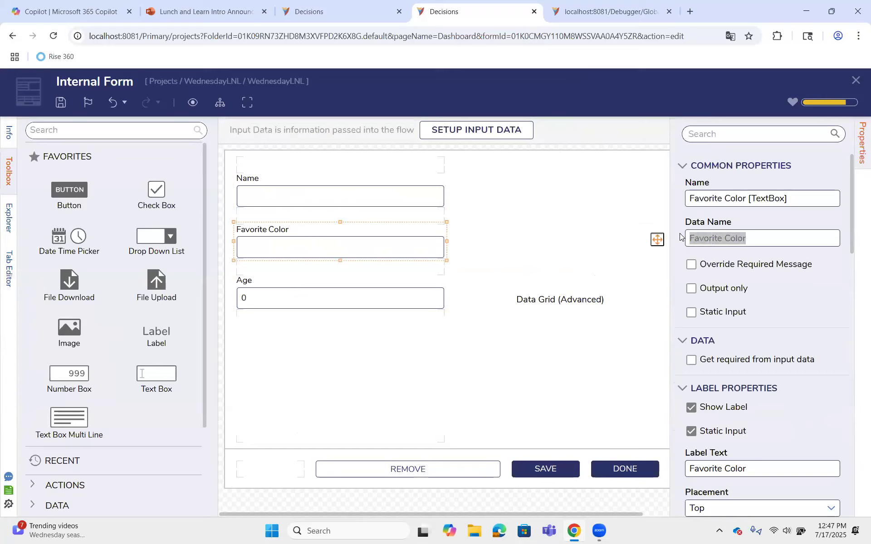
text(ID)
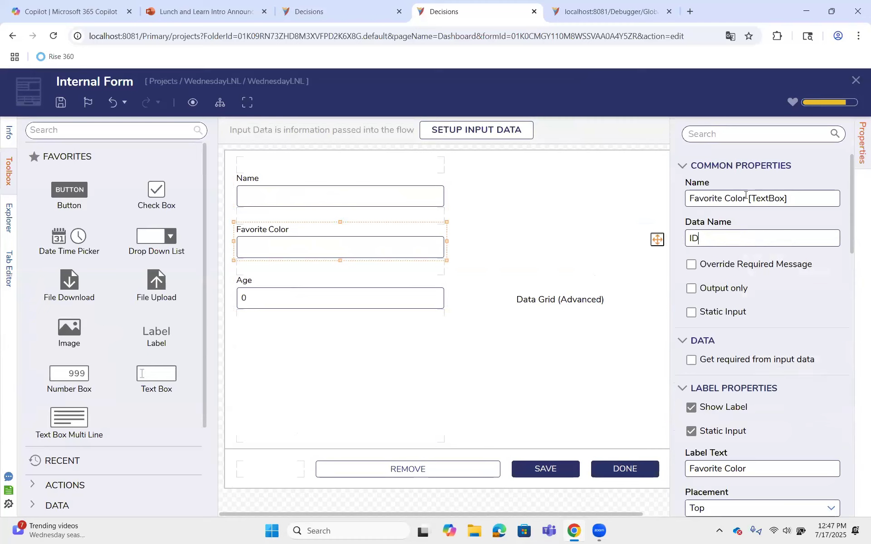
drag(745, 195, 672, 190)
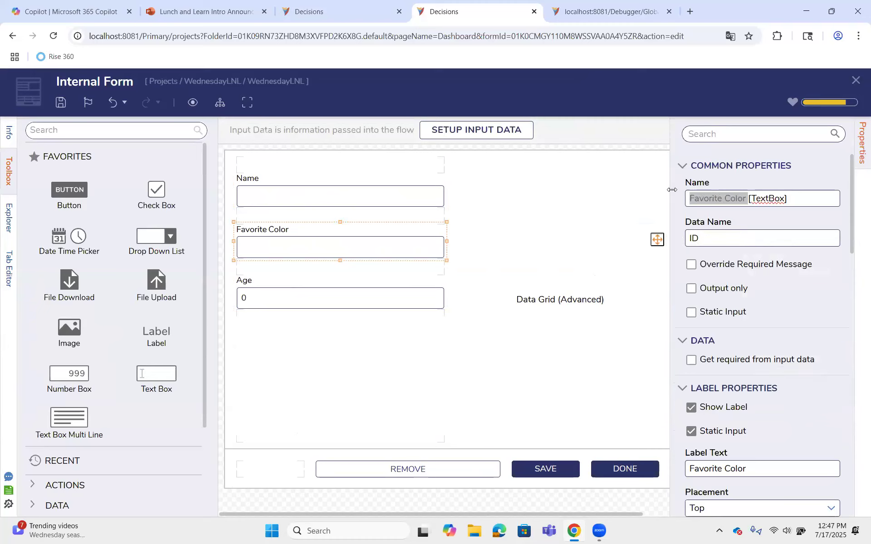
key(BackSpace)
text(ID)
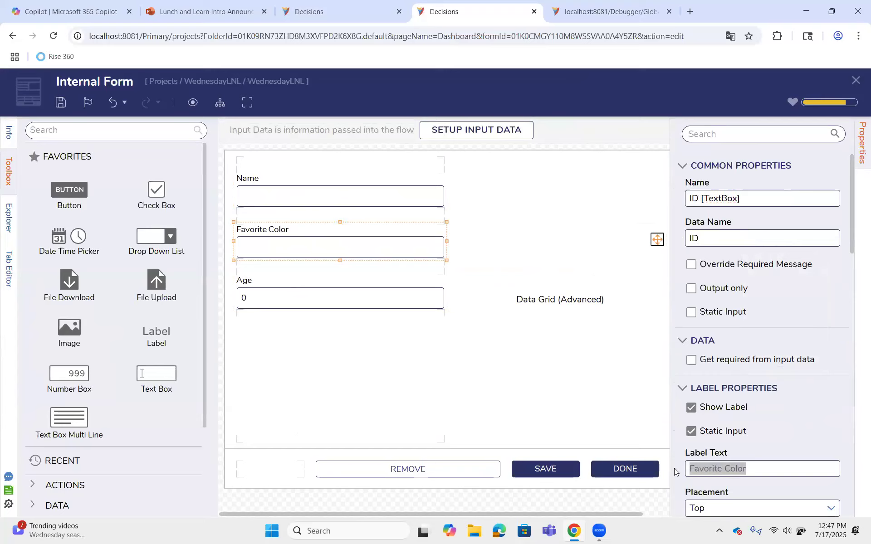
text(Account ID)
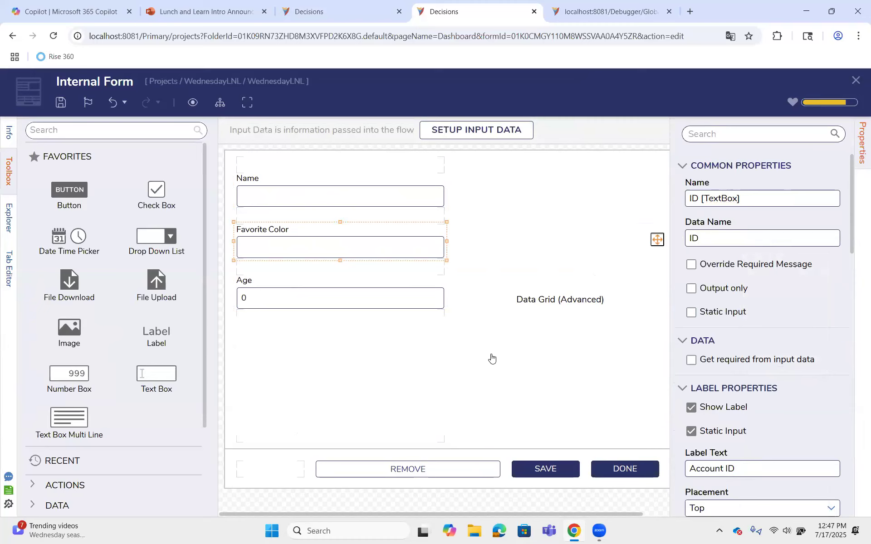
click(461, 347)
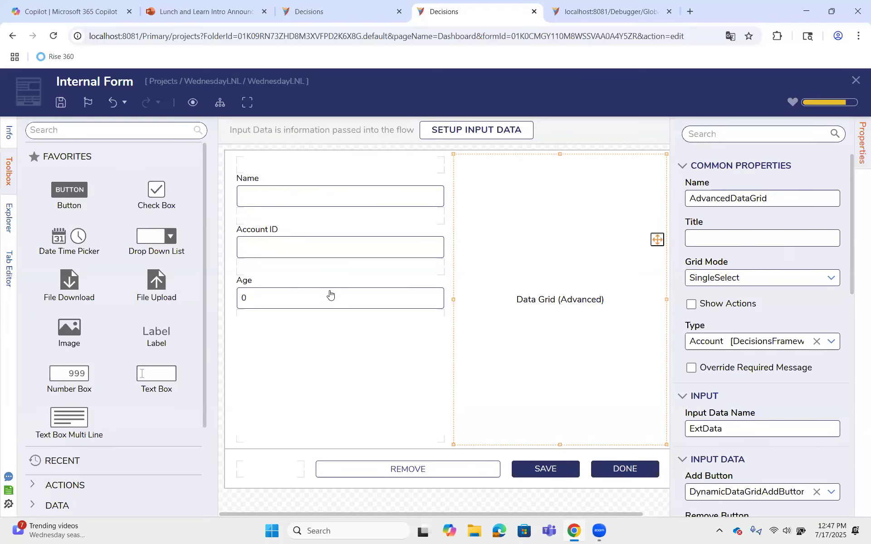
Save the changes to the Internal Form
click(325, 297)
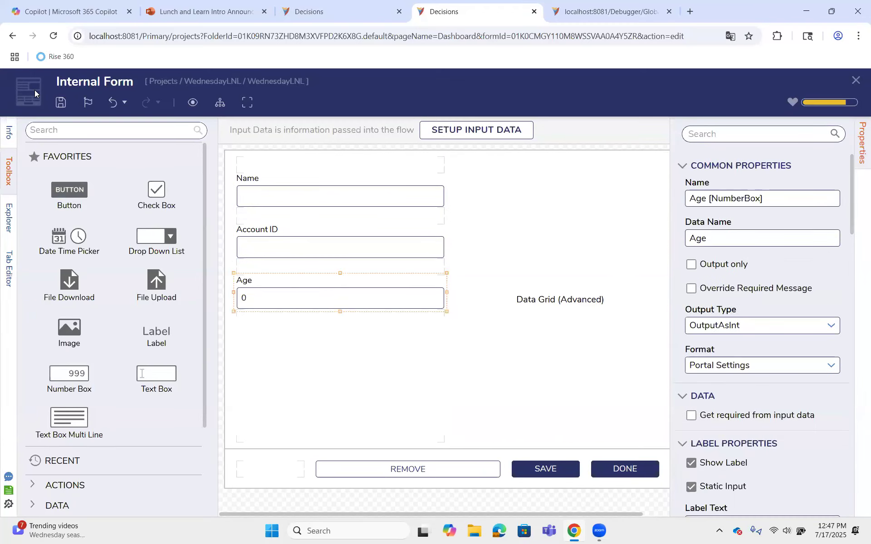
click(59, 102)
click(574, 350)
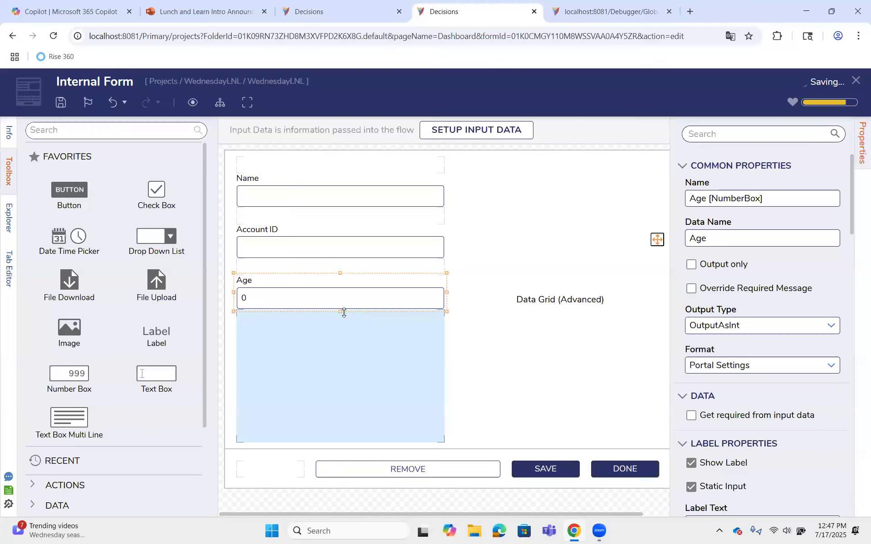
click(61, 102)
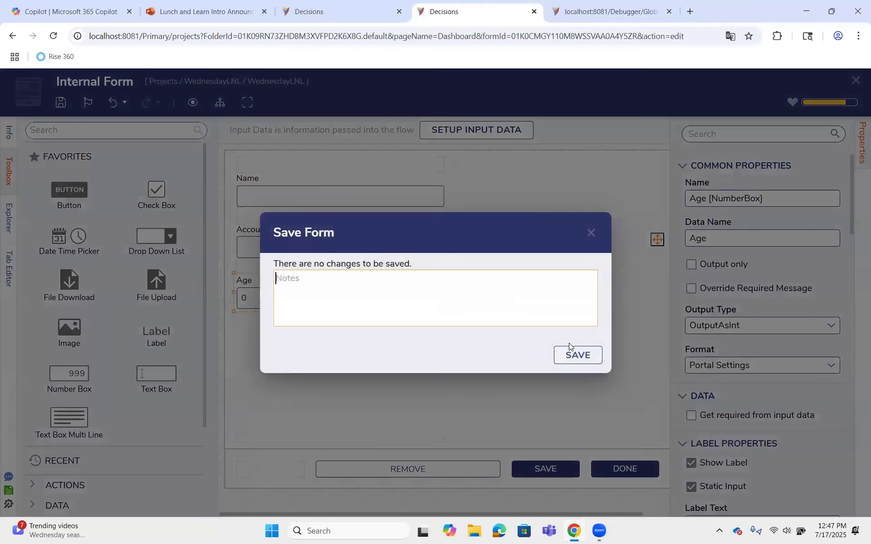
click(576, 355)
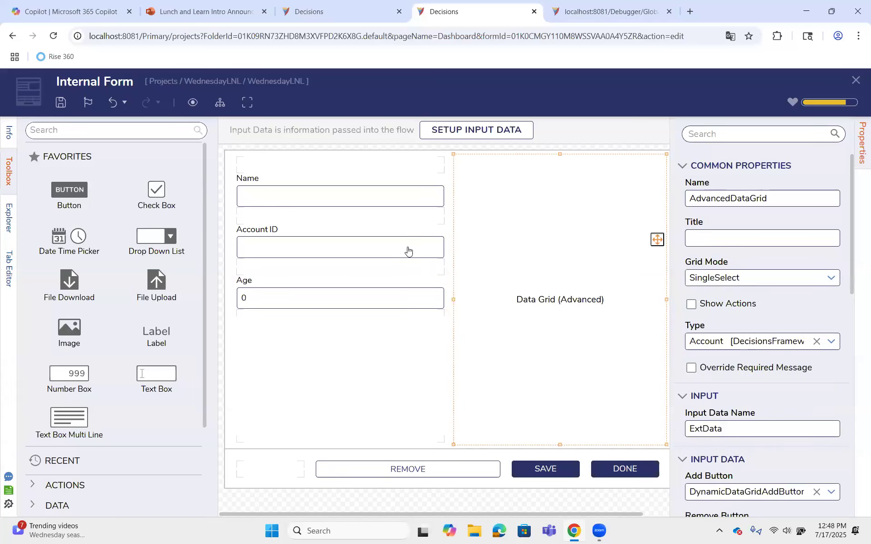
Examine the properties of the Age number box, the contents layout and the data grid
click(281, 303)
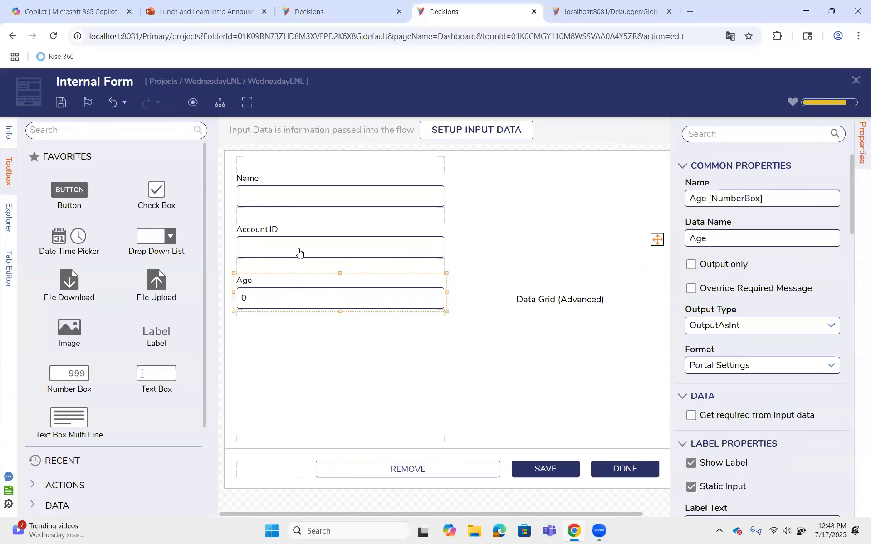
click(354, 341)
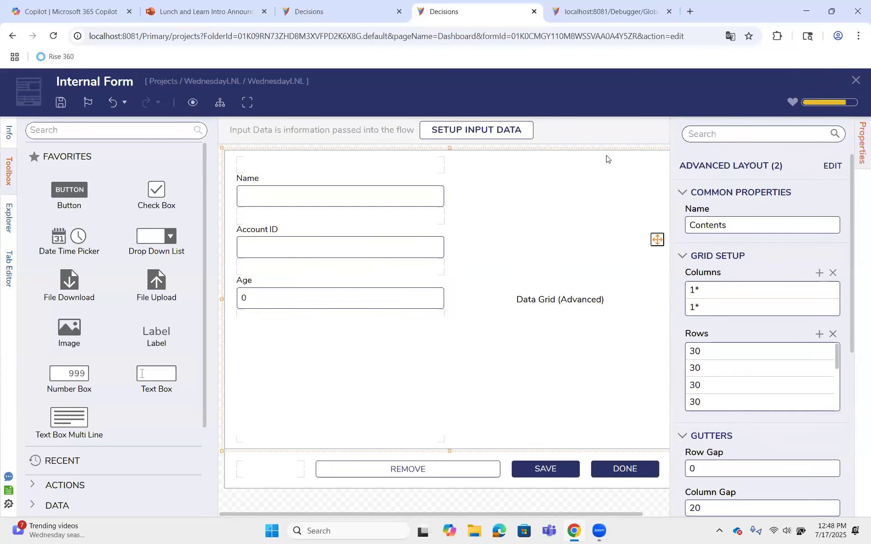
click(567, 273)
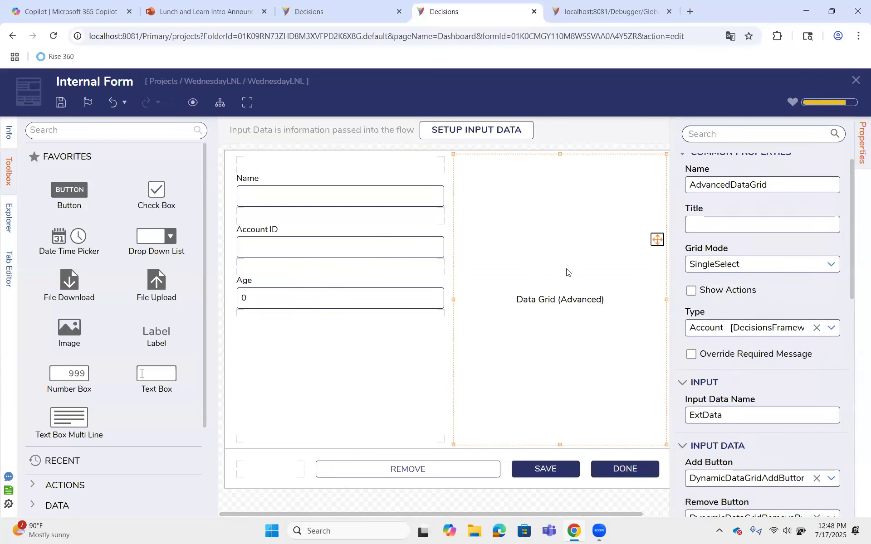
scroll(756, 344, down, 3)
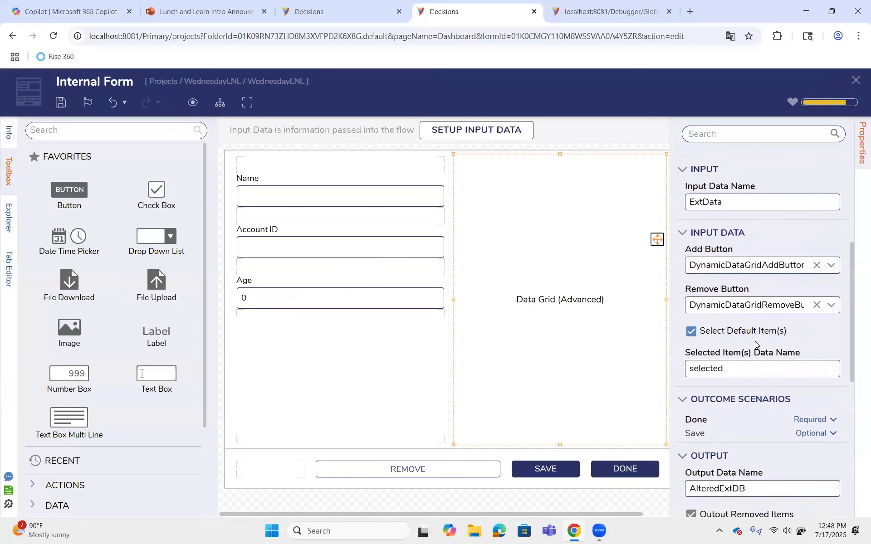
scroll(751, 432, down, 6)
scroll(753, 432, up, 10)
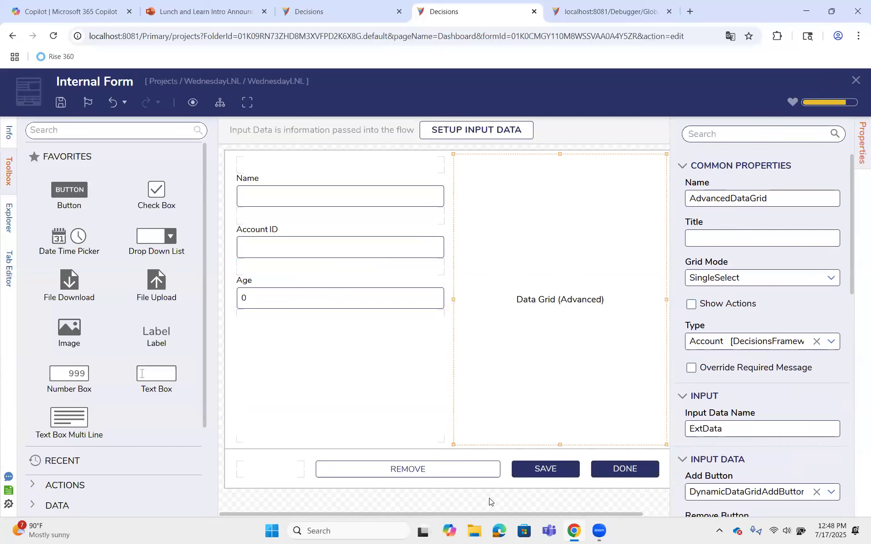
click(860, 160)
click(798, 211)
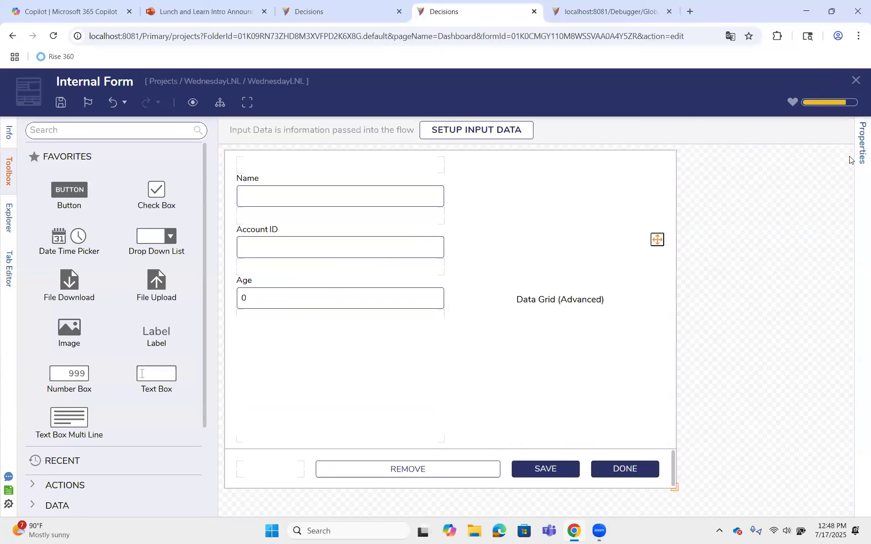
Open the report behind the Internal Form's Data Grid (Advanced) for editing
click(858, 159)
click(555, 336)
scroll(806, 396, down, 5)
scroll(778, 432, down, 6)
click(777, 431)
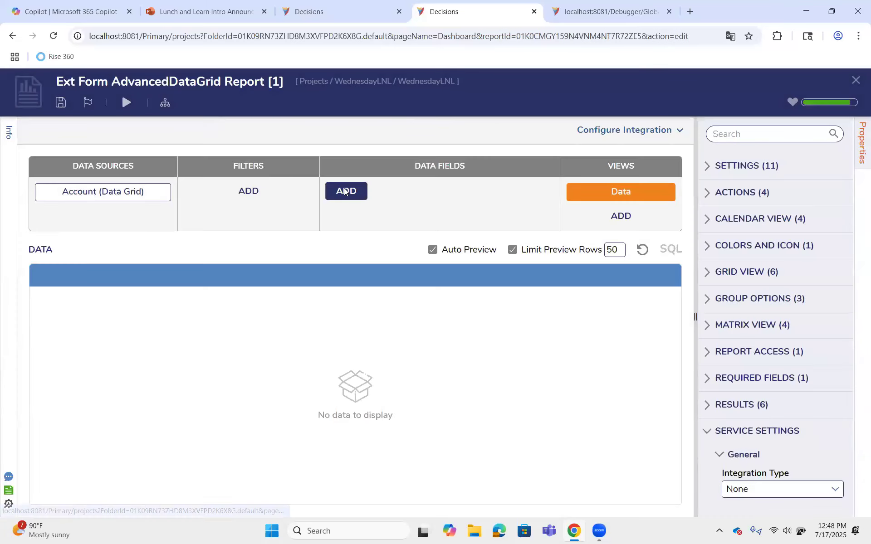
Add Account Id and First Name from the Account data source as data fields of the report
click(344, 187)
click(397, 285)
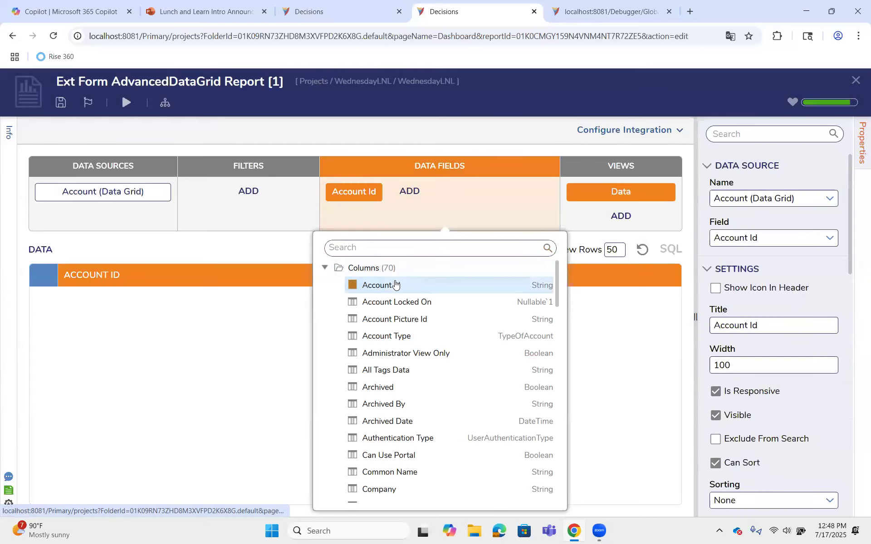
scroll(399, 288, down, 8)
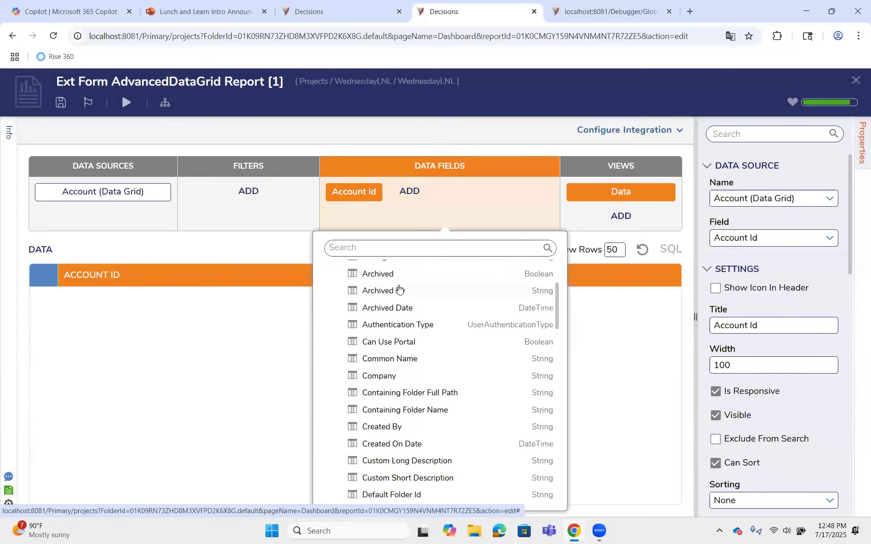
scroll(398, 288, down, 3)
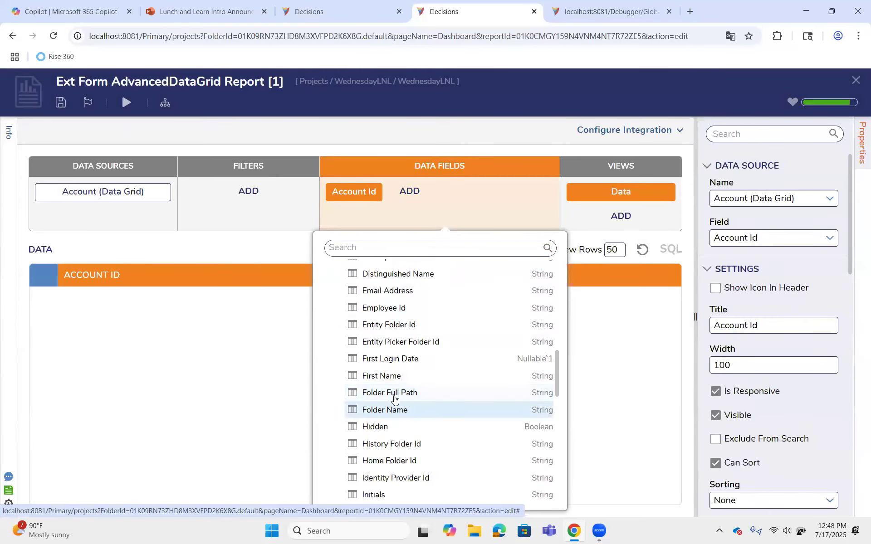
click(393, 375)
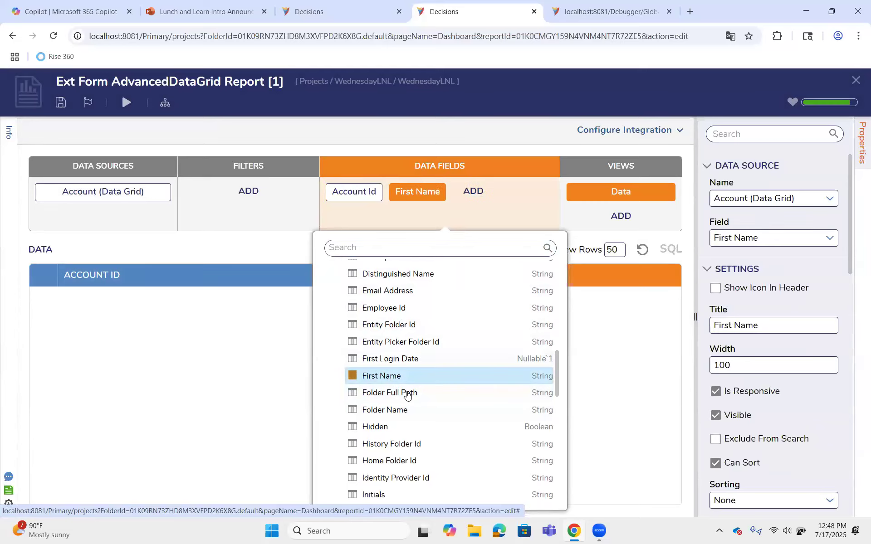
click(276, 362)
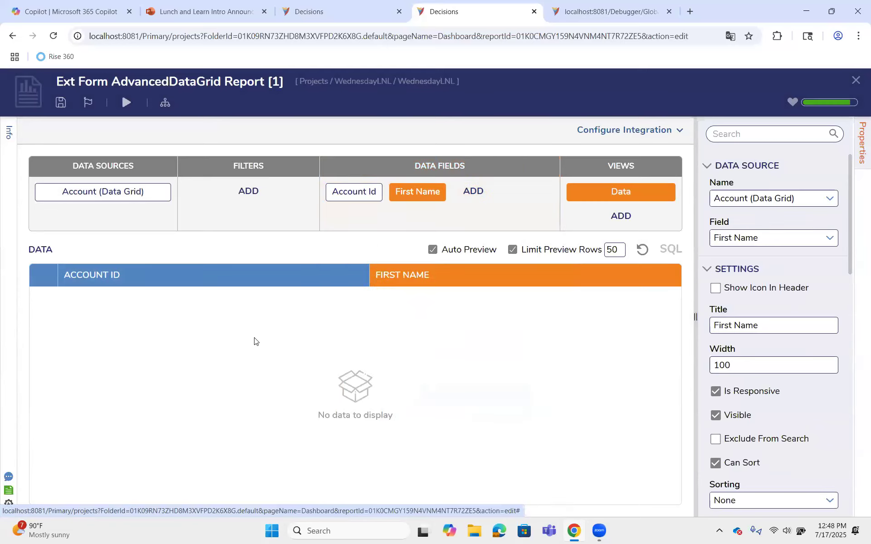
Place the First Name column before Account Id, then save and close the data grid report
click(64, 107)
click(576, 344)
drag(375, 271, 114, 265)
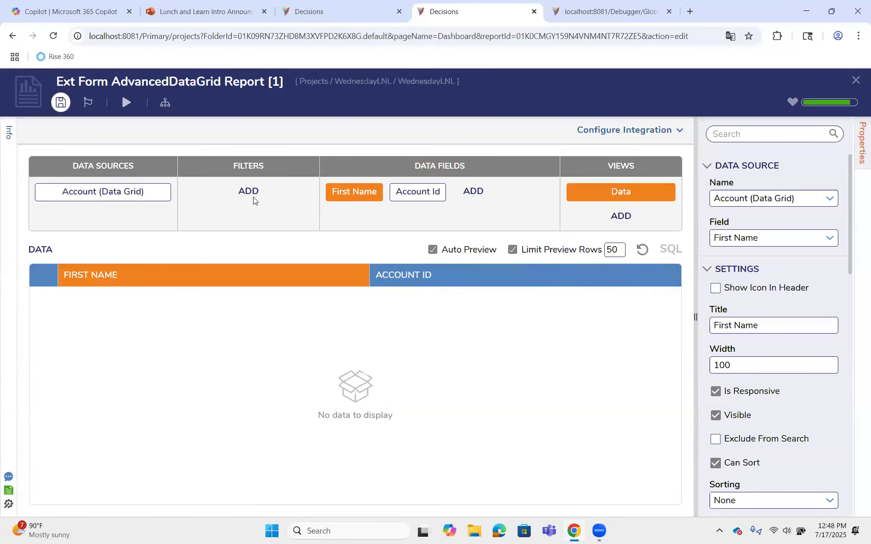
click(61, 102)
click(575, 344)
click(856, 81)
Open the form's PopulateDate active form flow for editing and select its first Set Control Value step
click(860, 142)
click(765, 209)
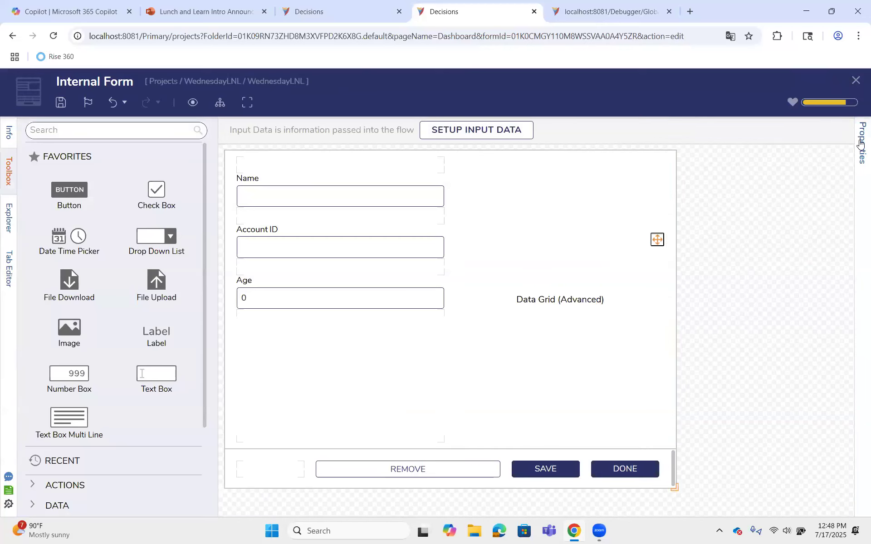
click(862, 146)
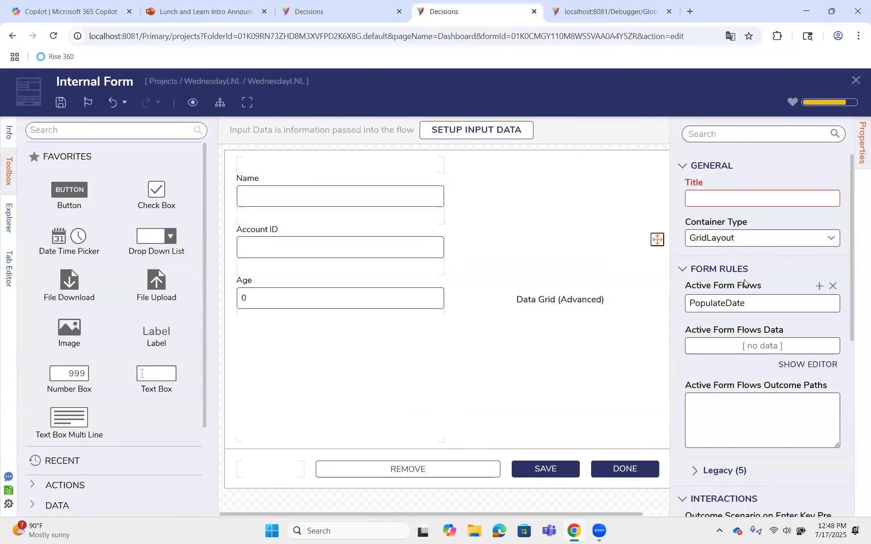
click(820, 286)
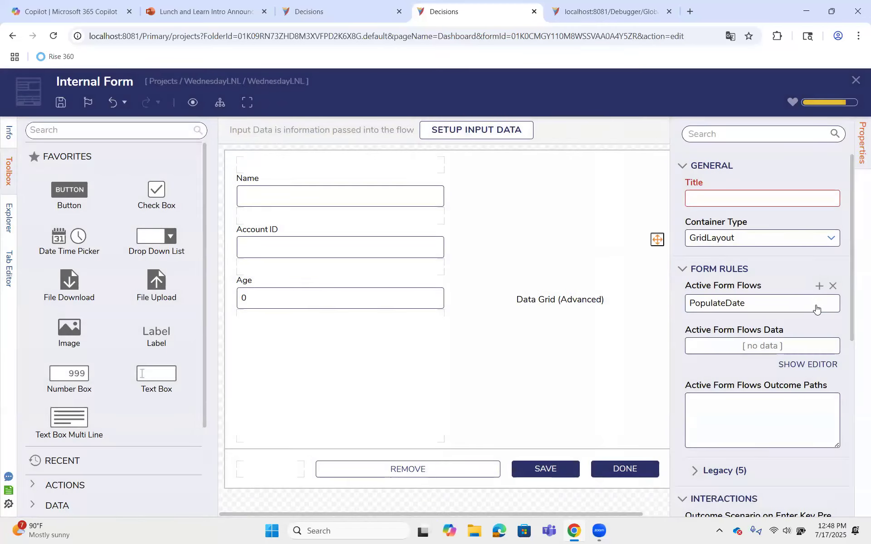
click(816, 305)
click(394, 212)
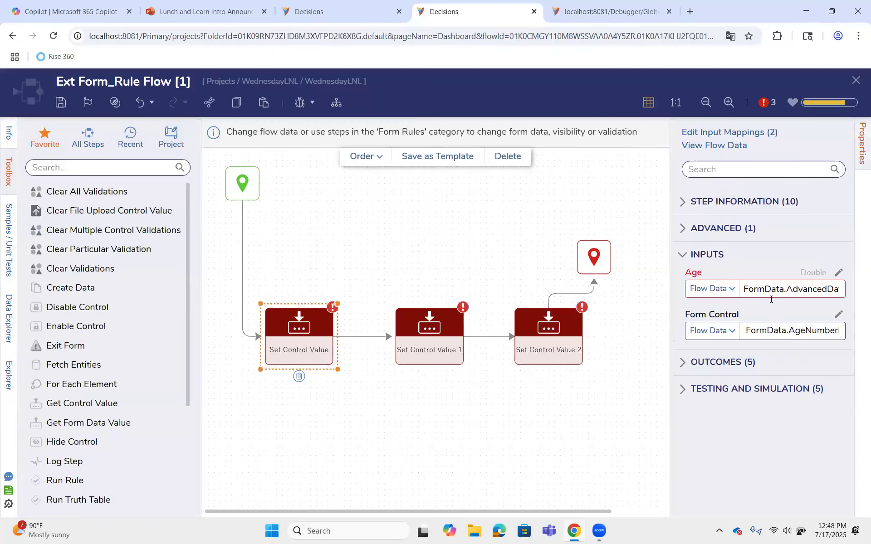
click(839, 272)
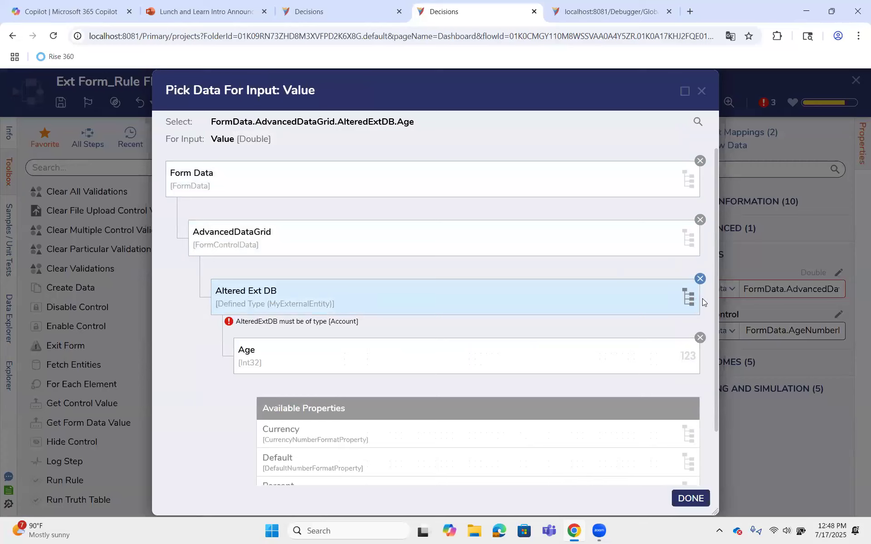
click(700, 279)
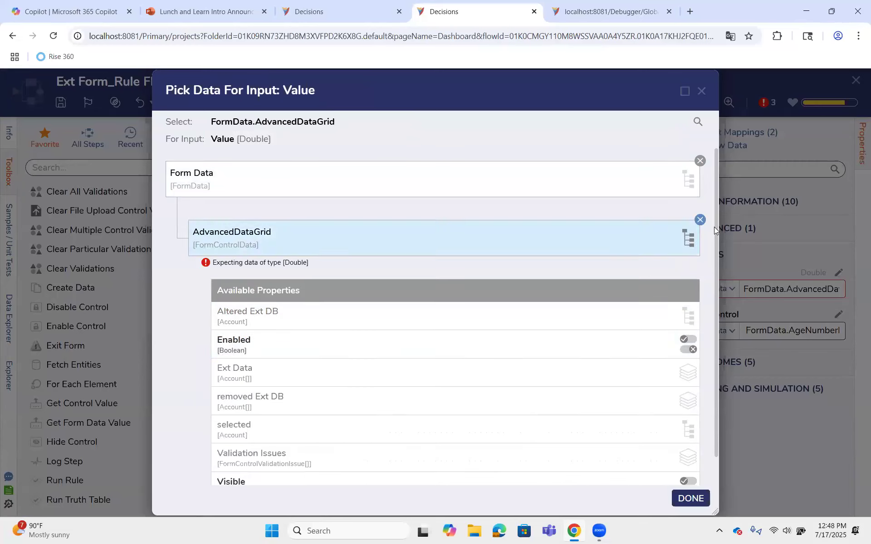
click(700, 220)
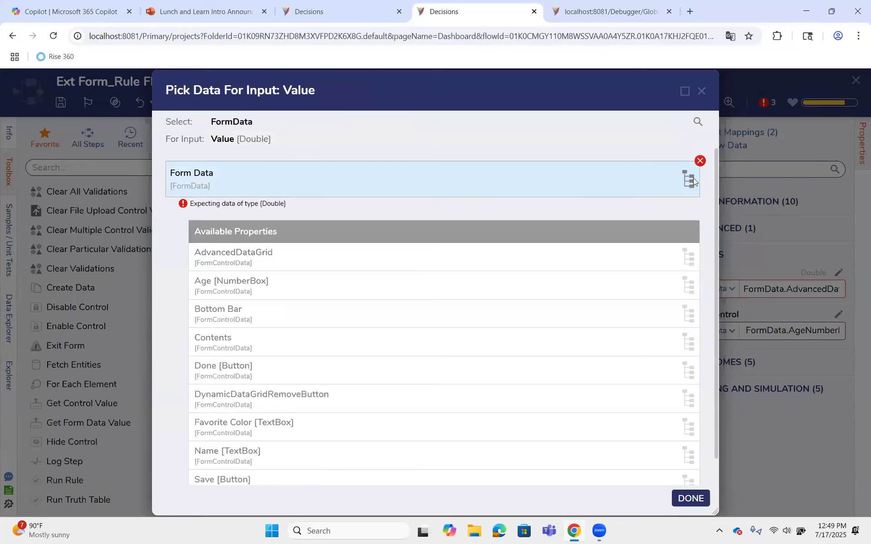
click(700, 162)
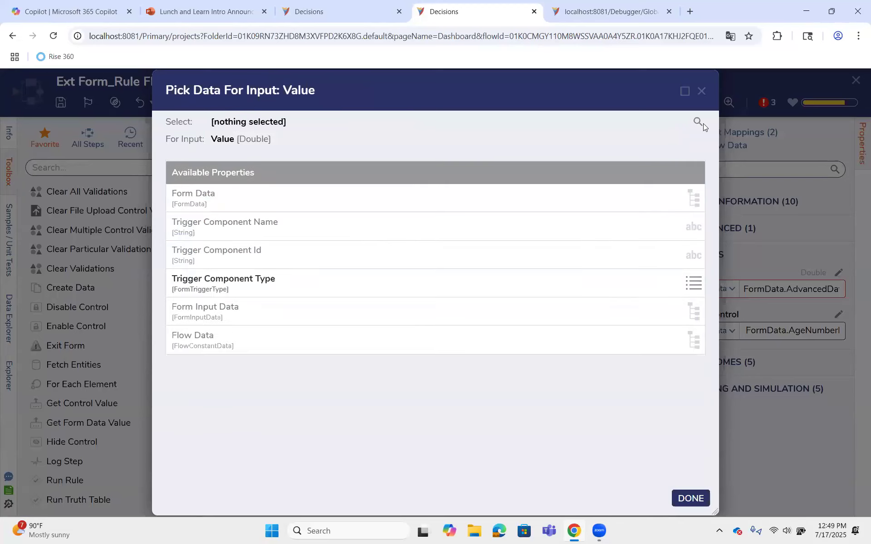
click(702, 91)
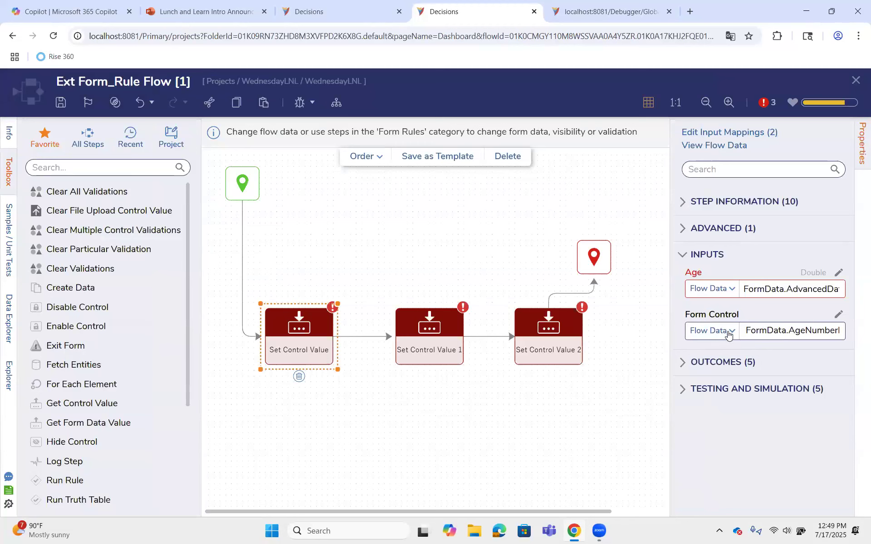
Clear the Form Control input mapping of the first Set Control Value step
click(839, 314)
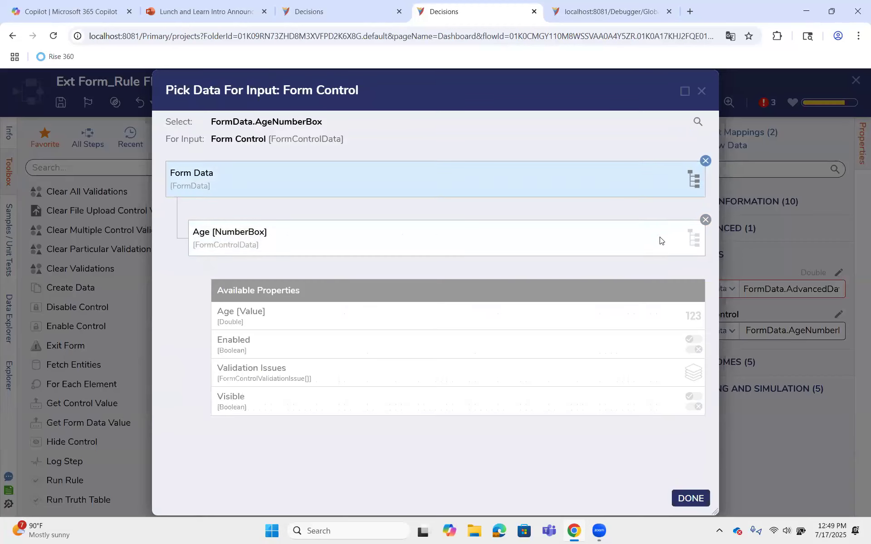
click(706, 220)
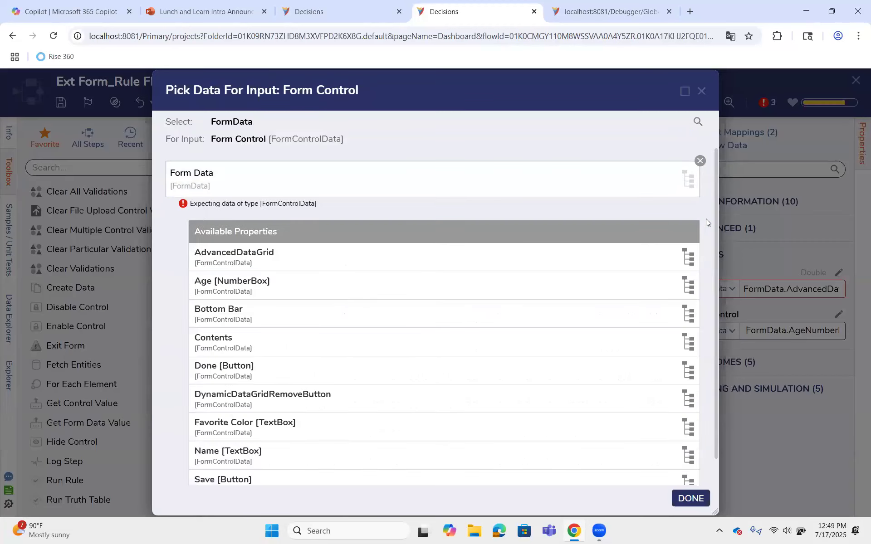
click(400, 253)
scroll(416, 339, down, 1)
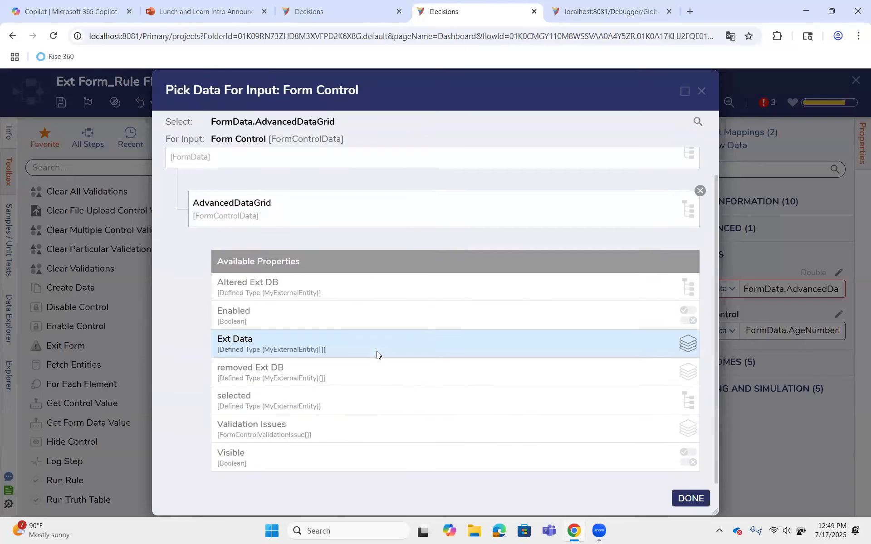
click(377, 354)
scroll(377, 354, down, 4)
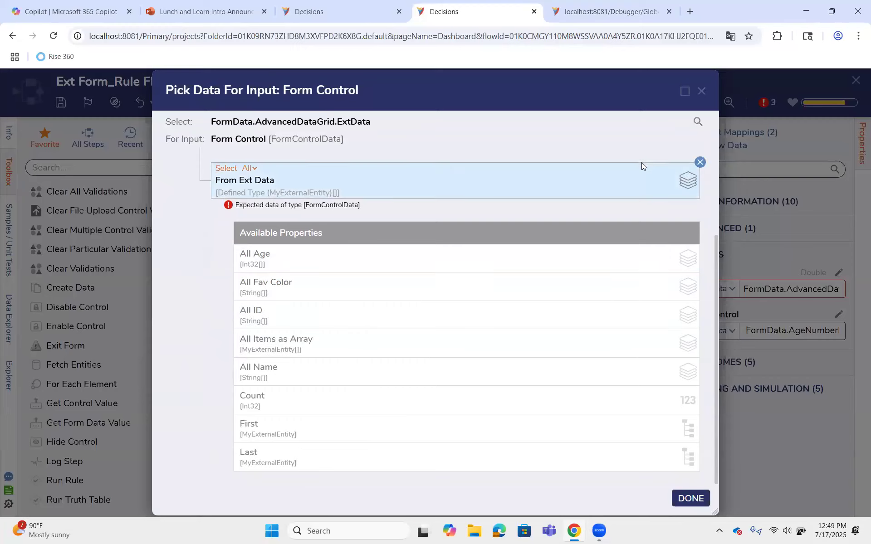
click(700, 163)
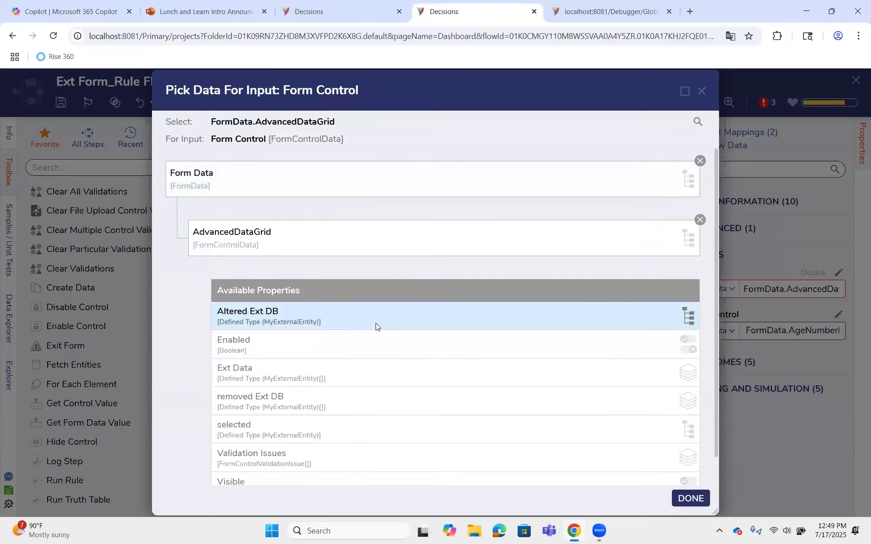
scroll(376, 325, down, 1)
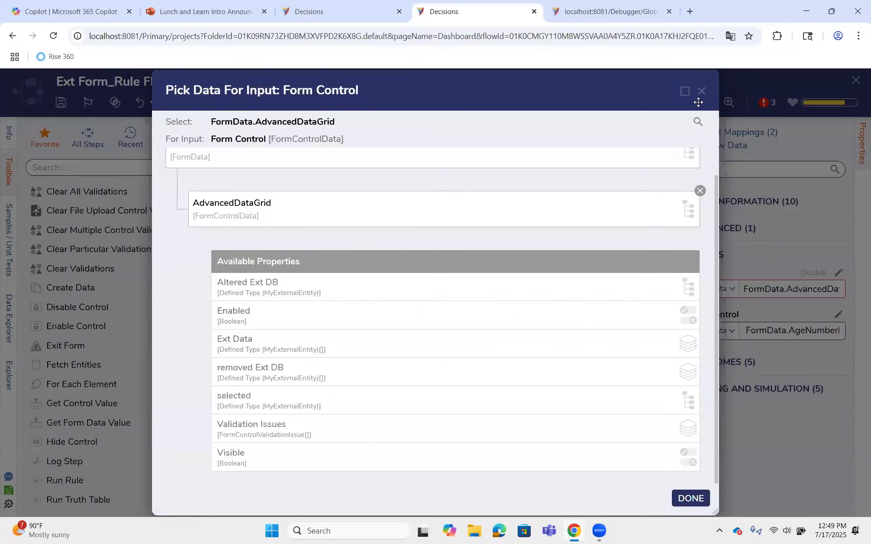
scroll(675, 229, up, 2)
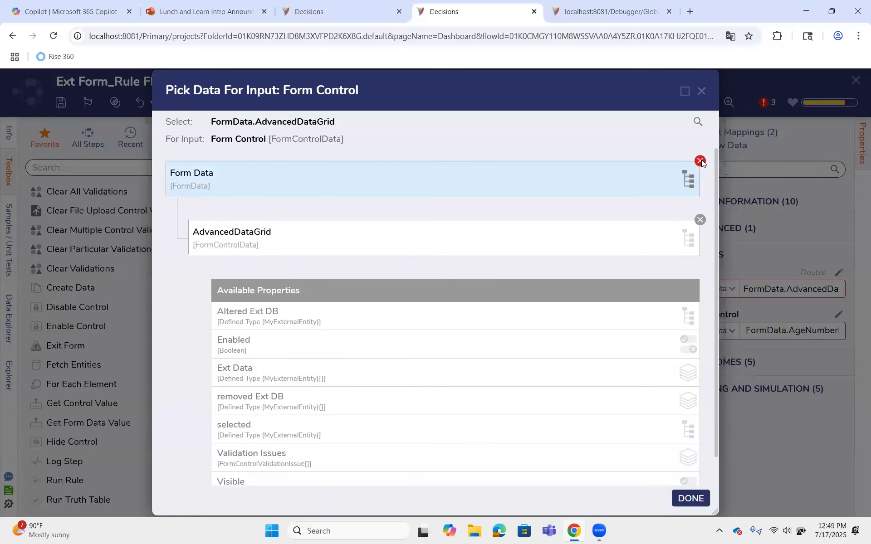
click(698, 160)
click(690, 499)
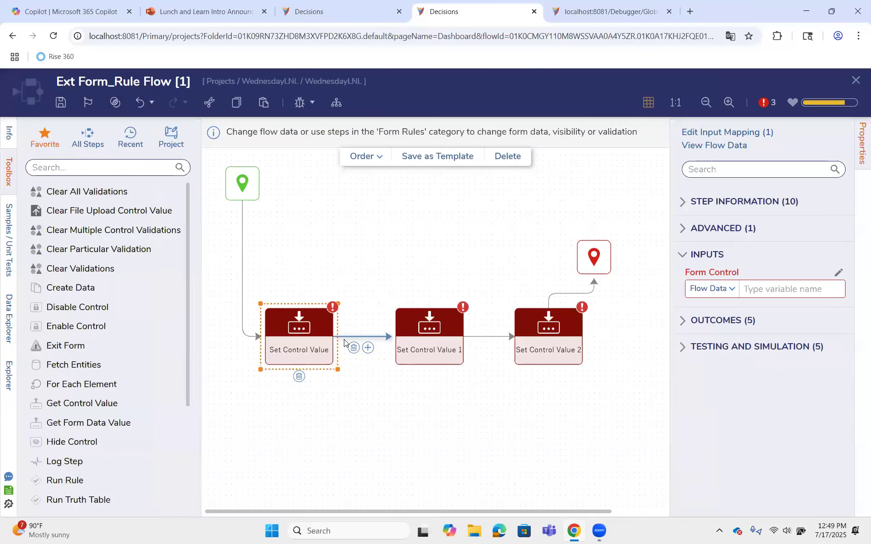
Map the Form Control input of the first Set Control Value step to AdvancedDataGrid from Form Data
click(838, 273)
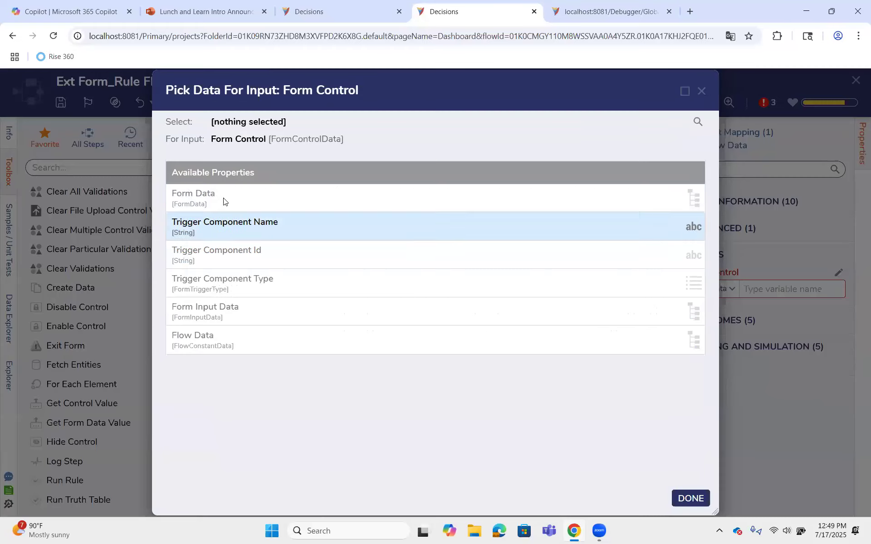
click(221, 200)
click(266, 257)
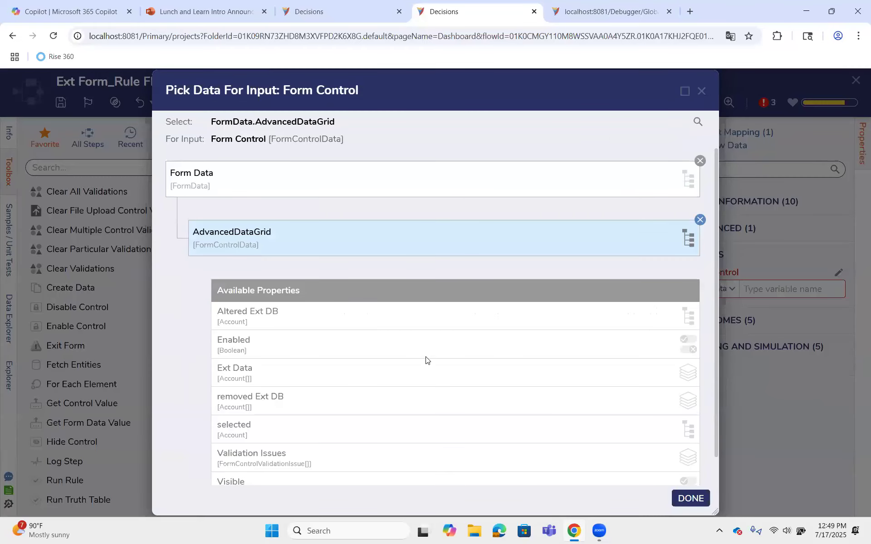
click(428, 368)
scroll(388, 314, down, 3)
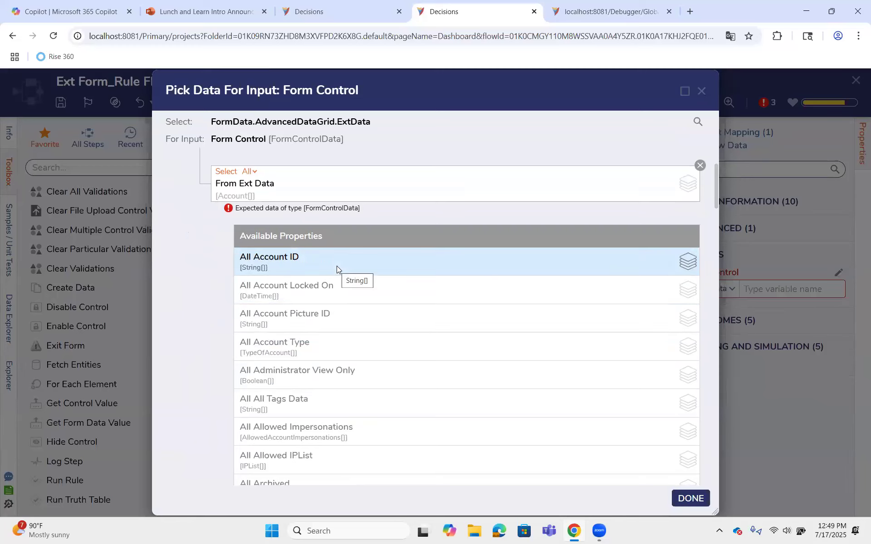
click(700, 165)
click(699, 498)
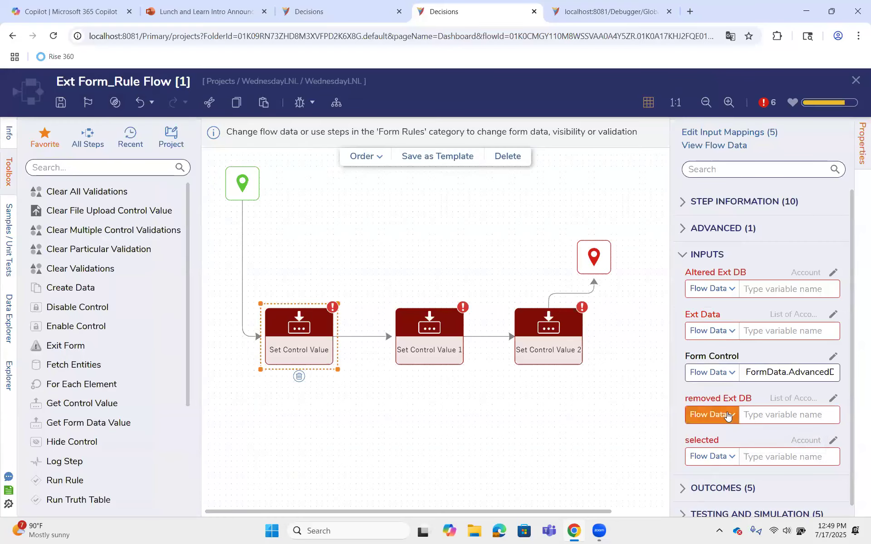
Set the removed Ext DB input of the first Set Control Value step to Ignore
click(727, 416)
click(719, 432)
click(725, 458)
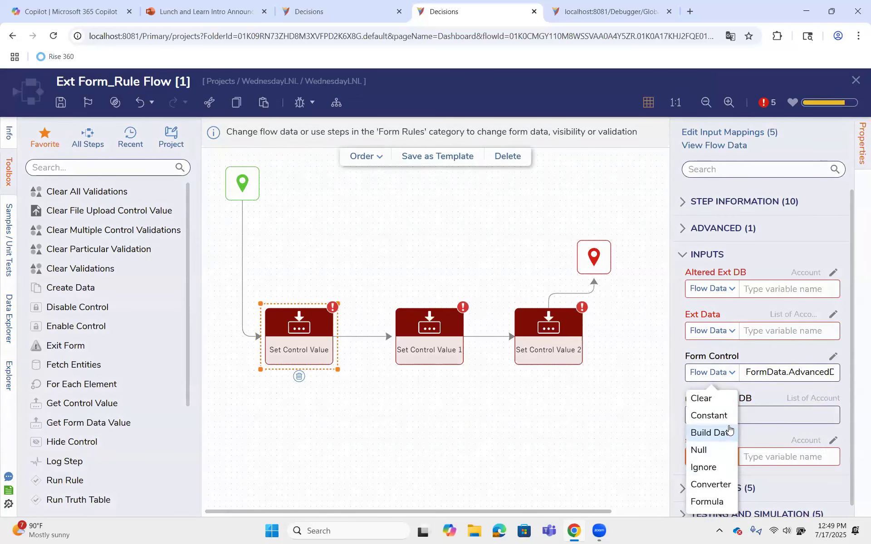
click(834, 443)
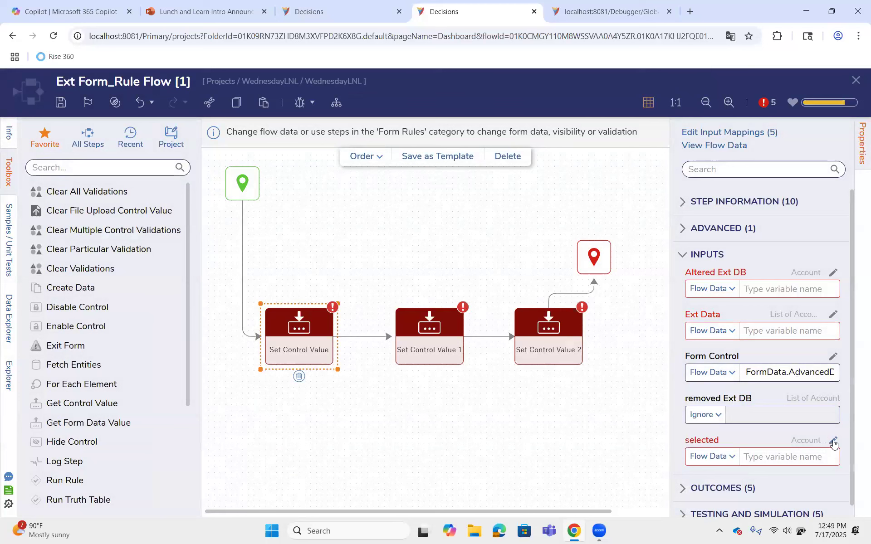
click(728, 459)
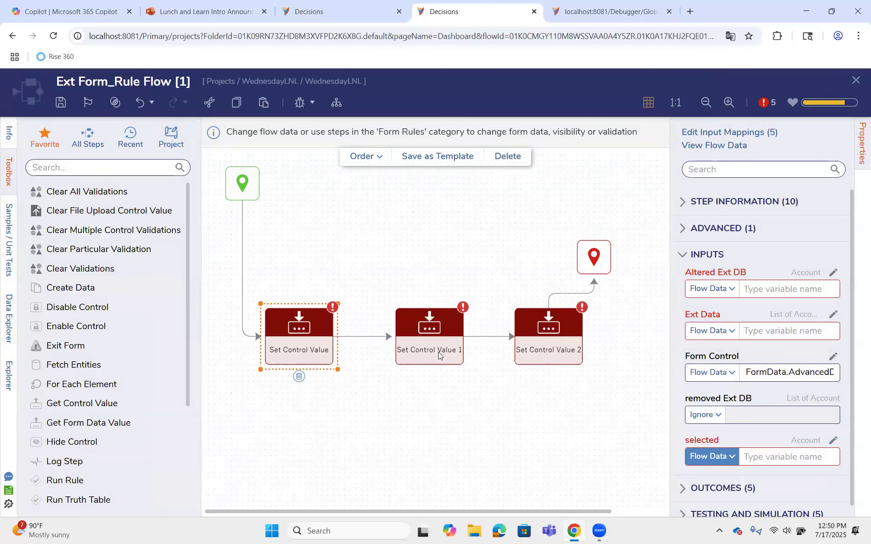
Map the Form Control input of the first Set Control Value step to ID [TextBox] from Form Data
double_click(316, 338)
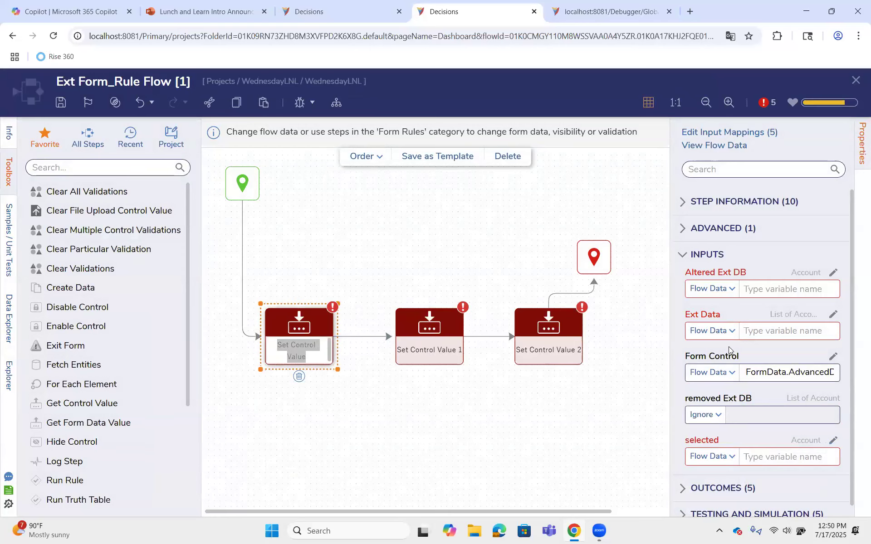
click(834, 357)
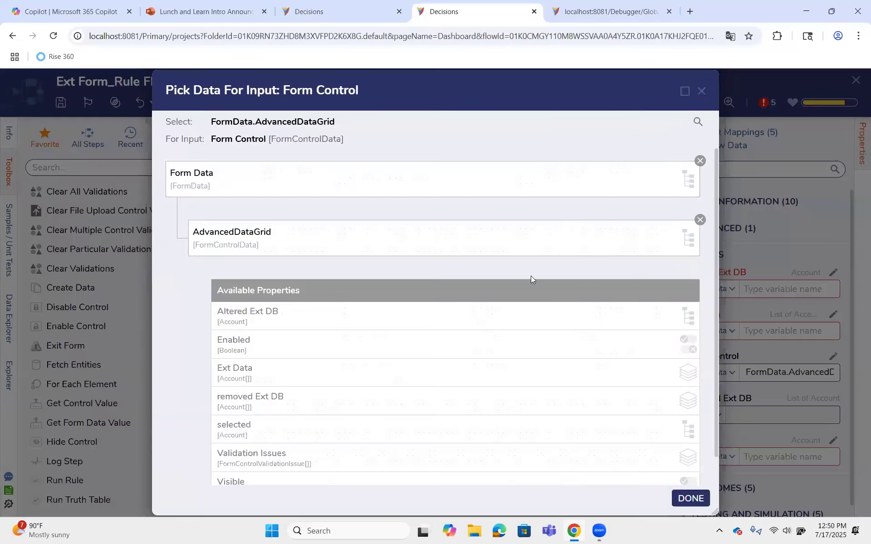
click(699, 221)
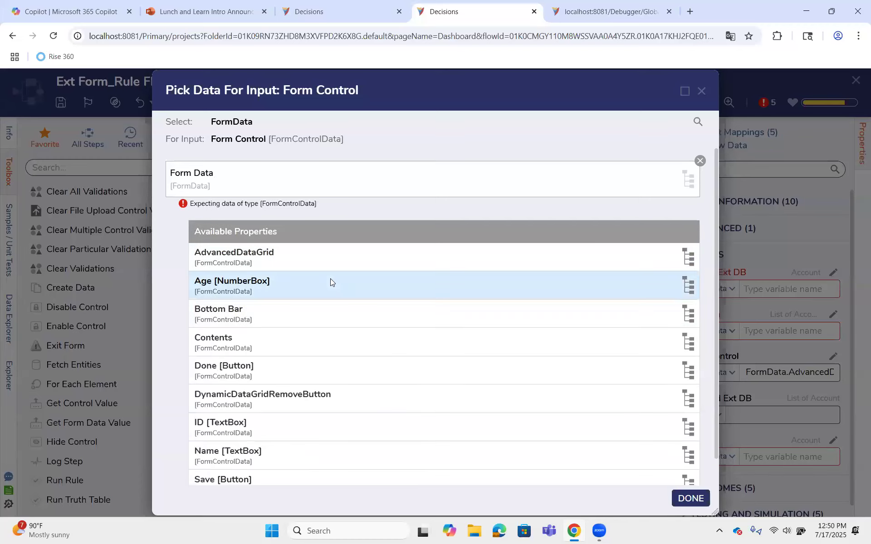
scroll(302, 334, down, 1)
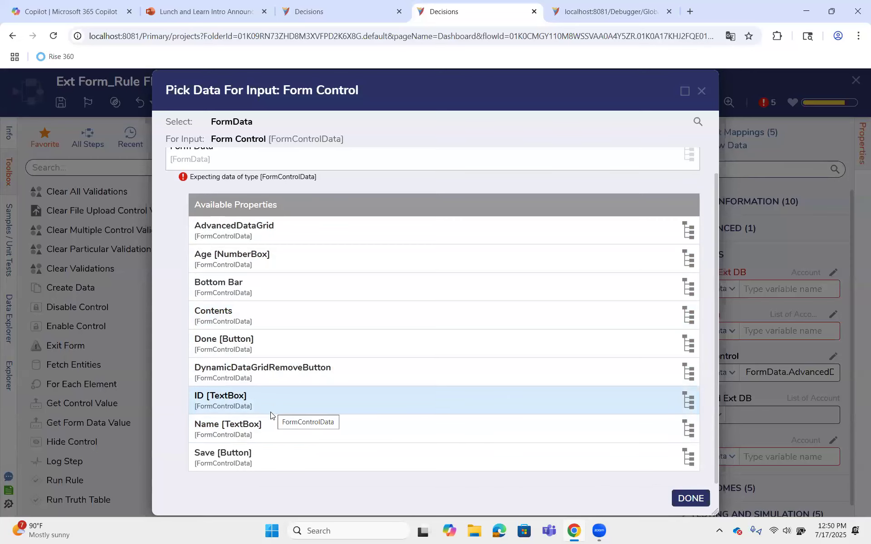
click(271, 409)
click(690, 498)
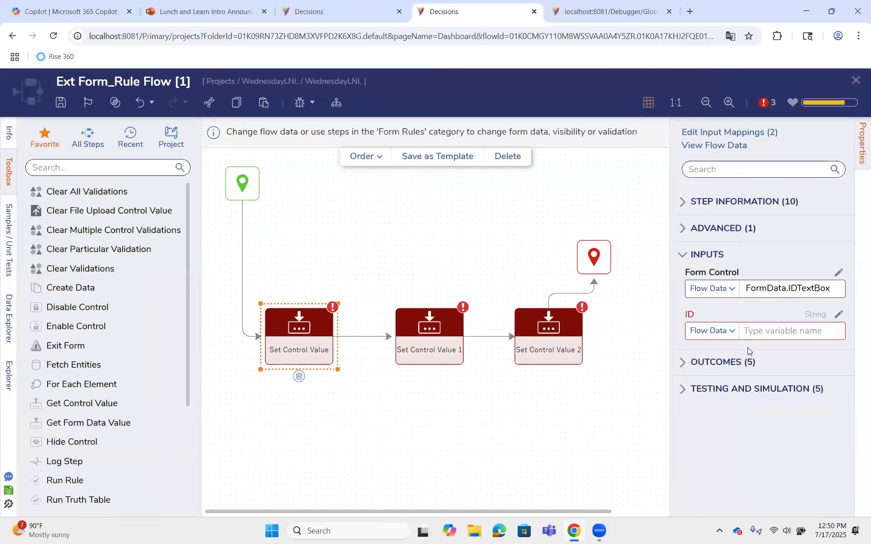
Map the ID input of the first Set Control Value step to AccountID of the AdvancedDataGrid's selected item in Form Data
click(838, 313)
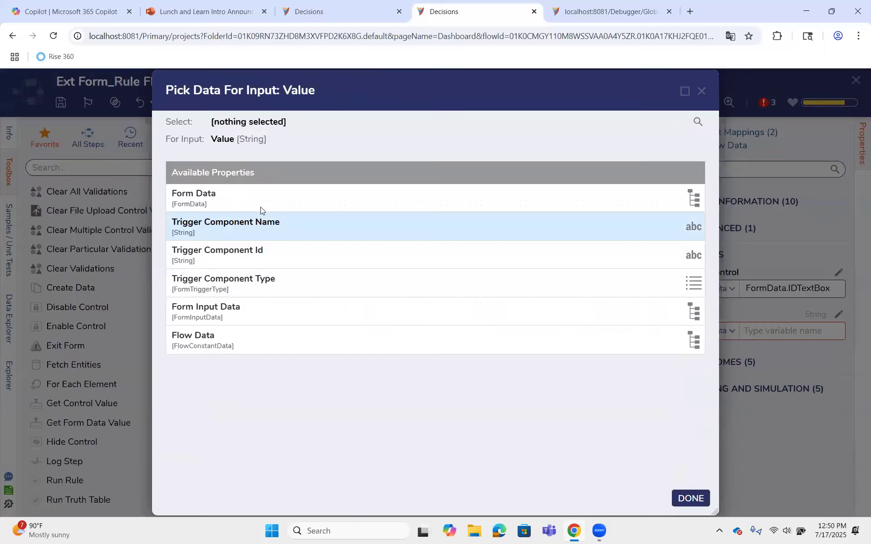
click(255, 200)
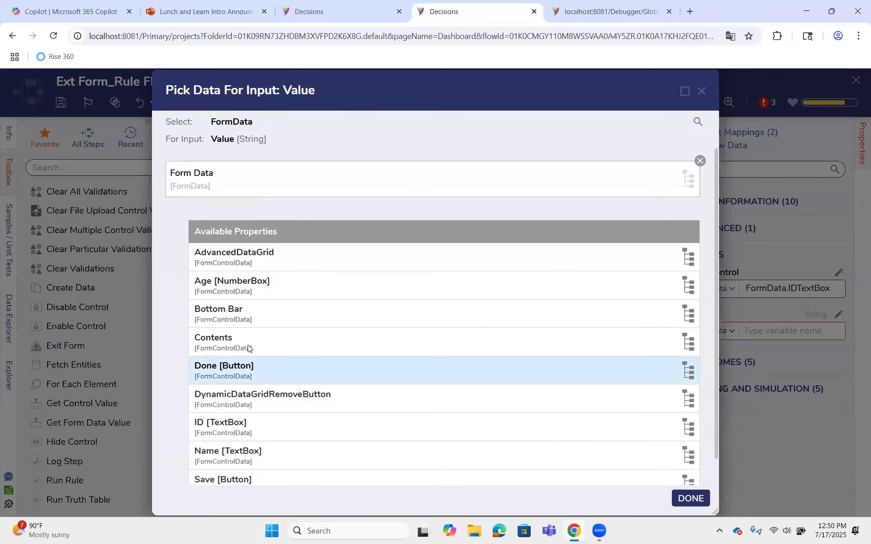
click(255, 257)
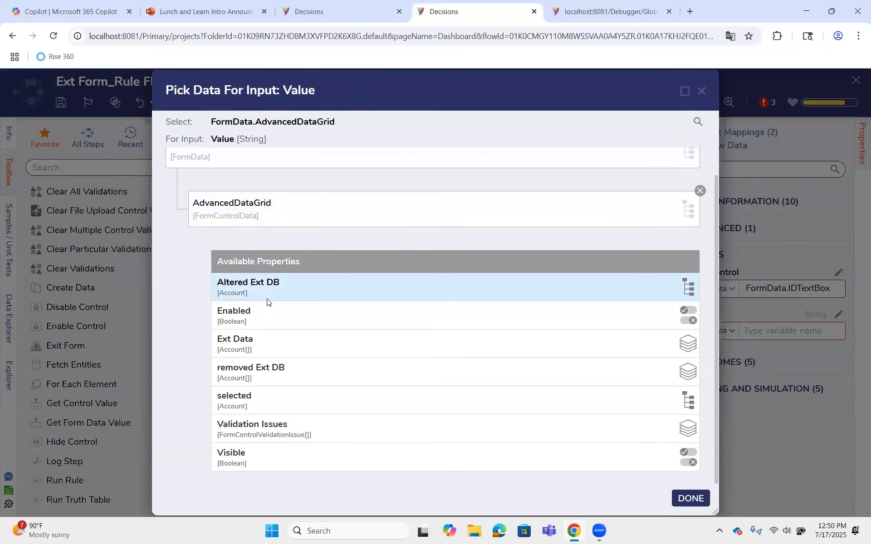
click(264, 398)
click(300, 375)
click(682, 497)
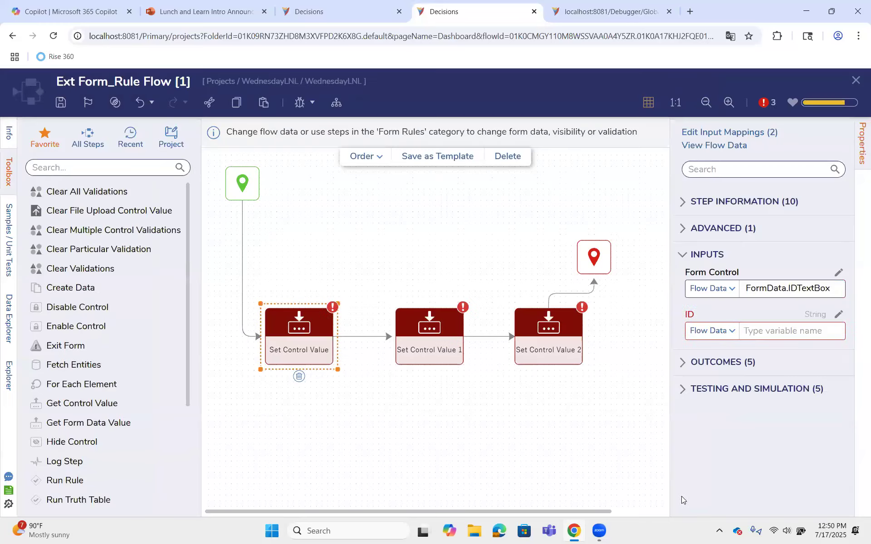
Map the Form Control input of Set Control Value 1 to Name [TextBox] from Form Data
click(448, 329)
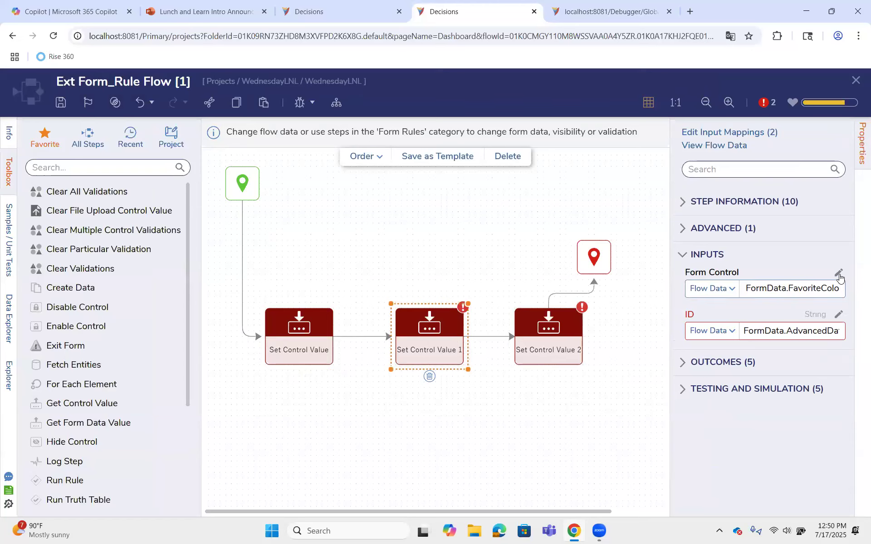
click(838, 274)
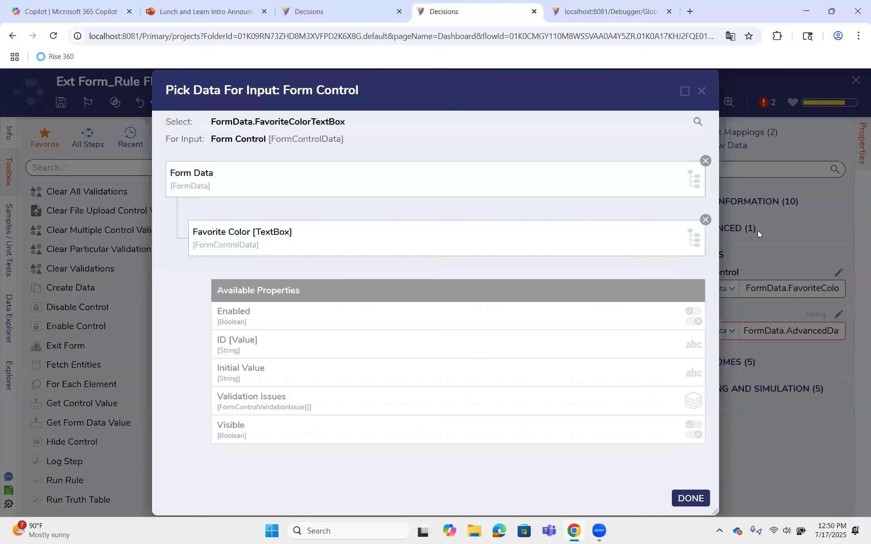
click(706, 221)
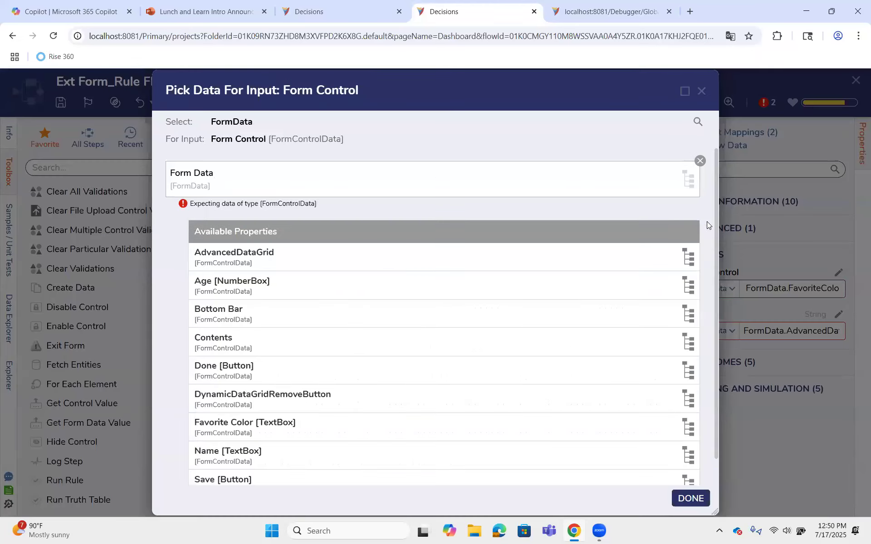
click(697, 160)
click(483, 185)
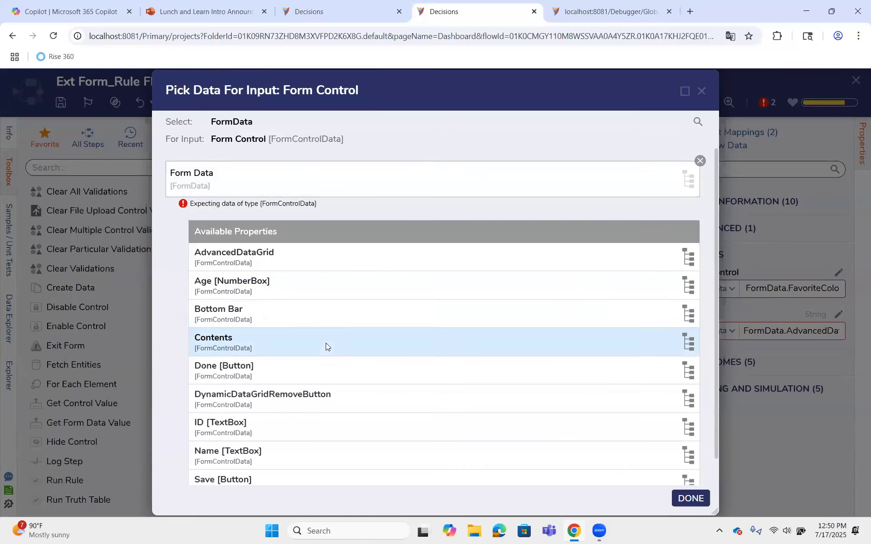
scroll(299, 432, down, 1)
click(300, 431)
click(679, 498)
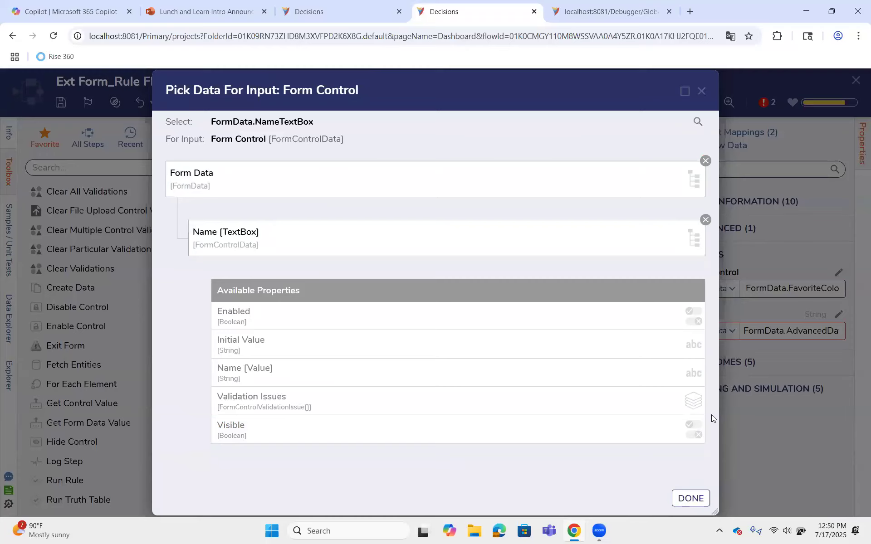
Map the value input of Set Control Value 1 to First Name of the AdvancedDataGrid's selected item in Form Data
click(839, 314)
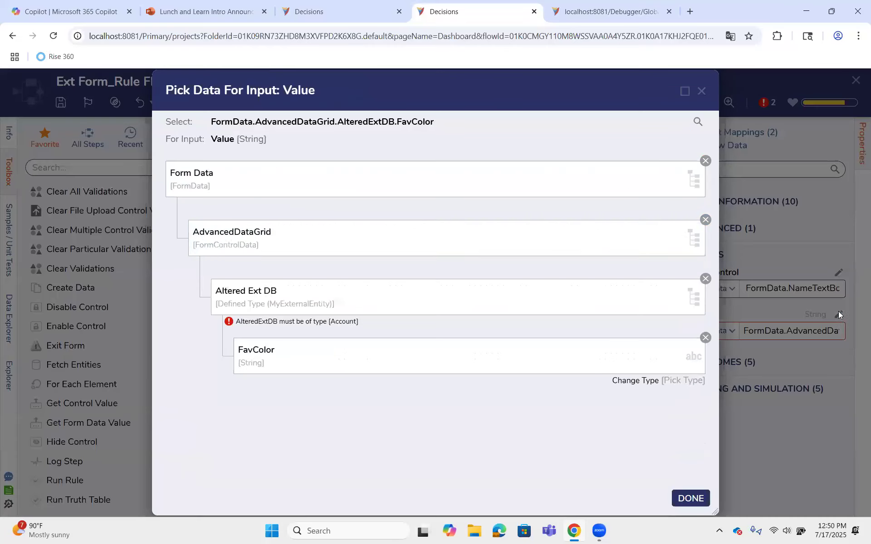
click(706, 161)
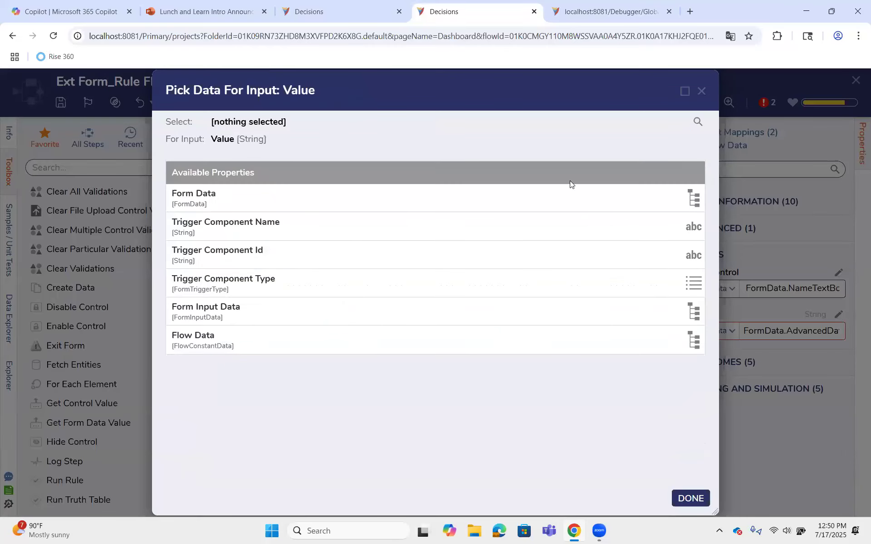
click(311, 198)
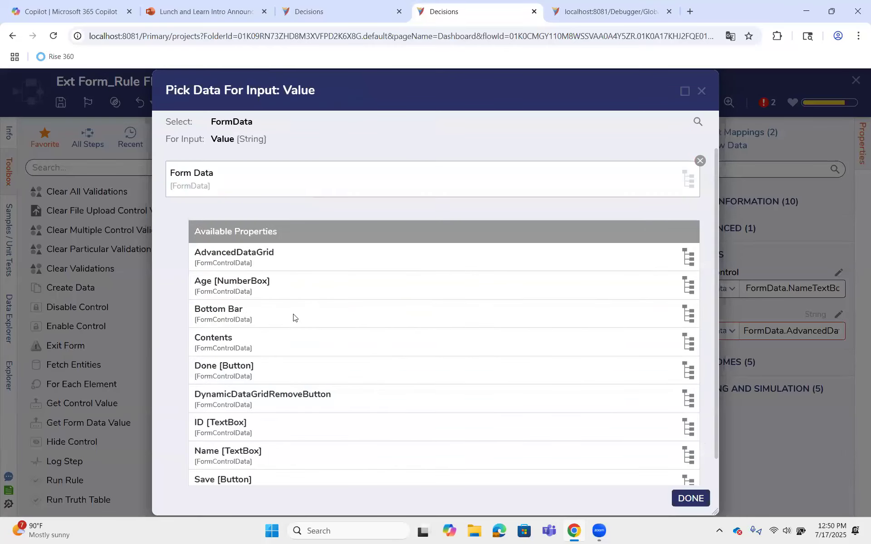
click(288, 262)
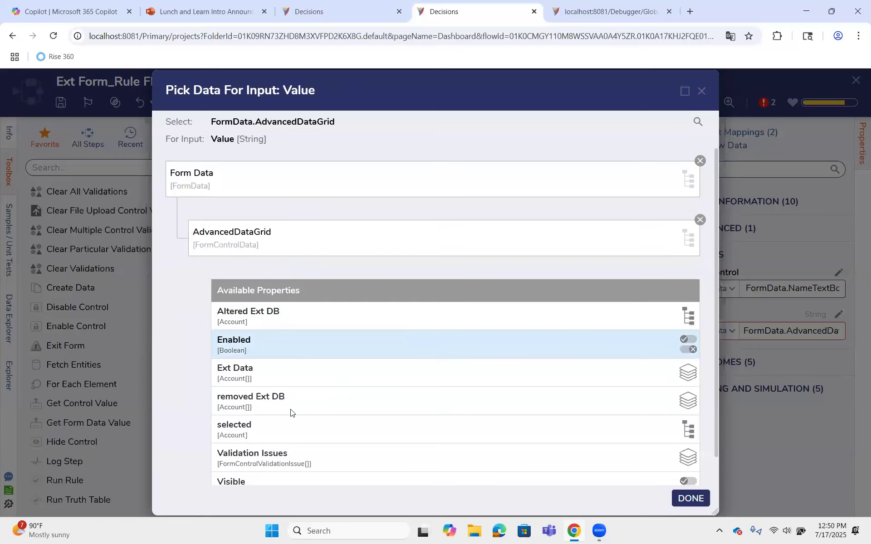
click(285, 433)
scroll(313, 403, down, 8)
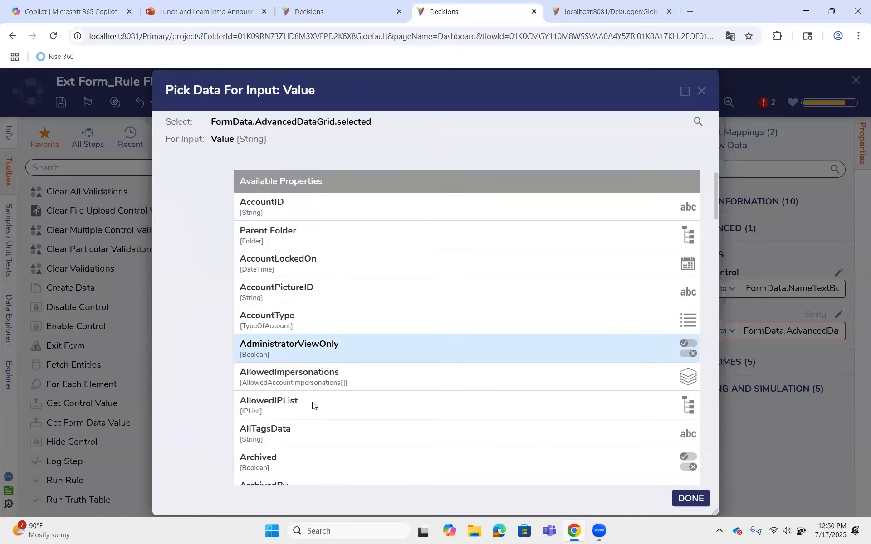
scroll(350, 362, down, 20)
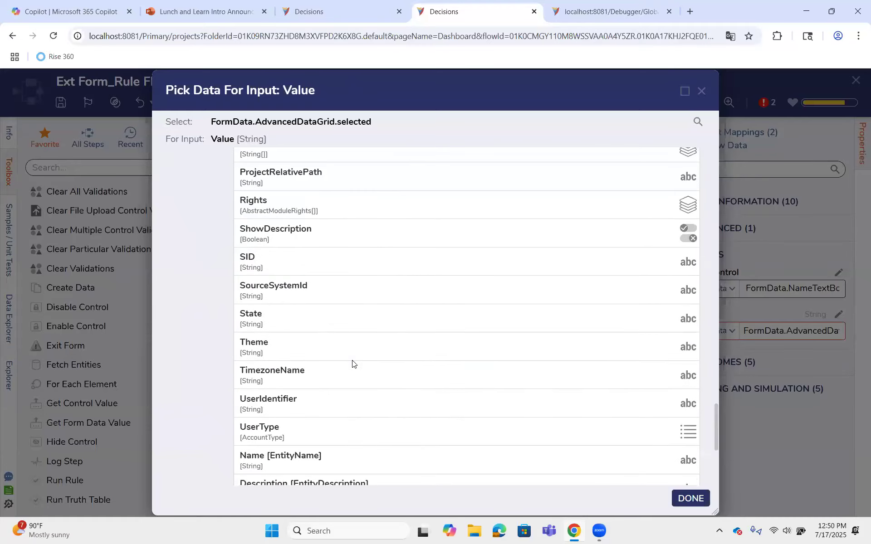
scroll(352, 363, up, 10)
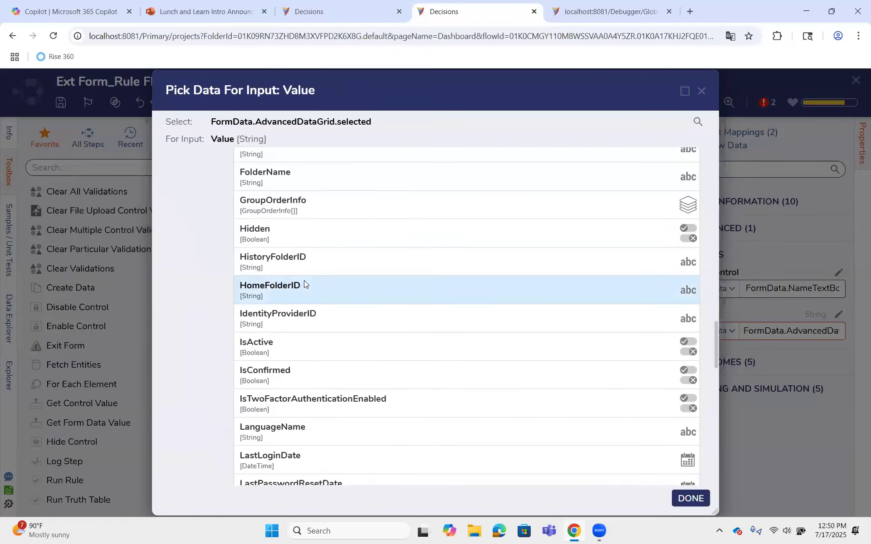
scroll(275, 211, up, 2)
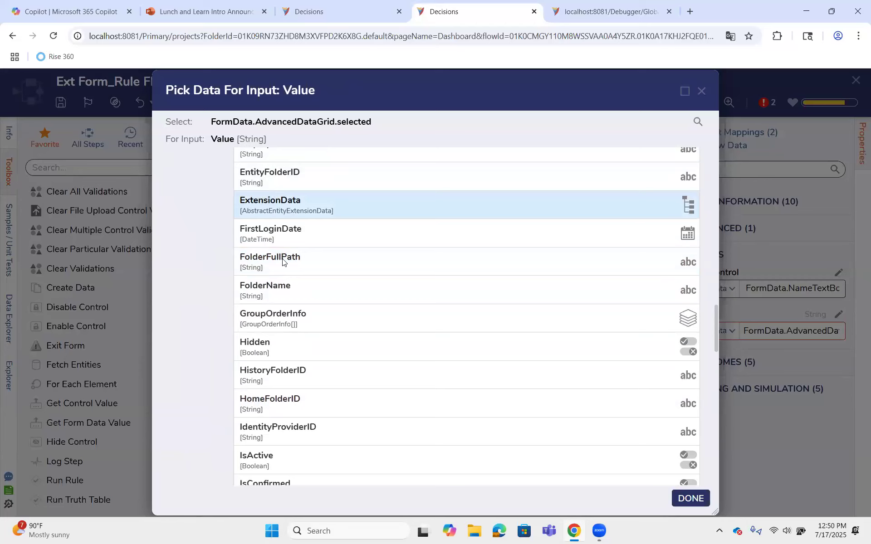
scroll(285, 316, up, 6)
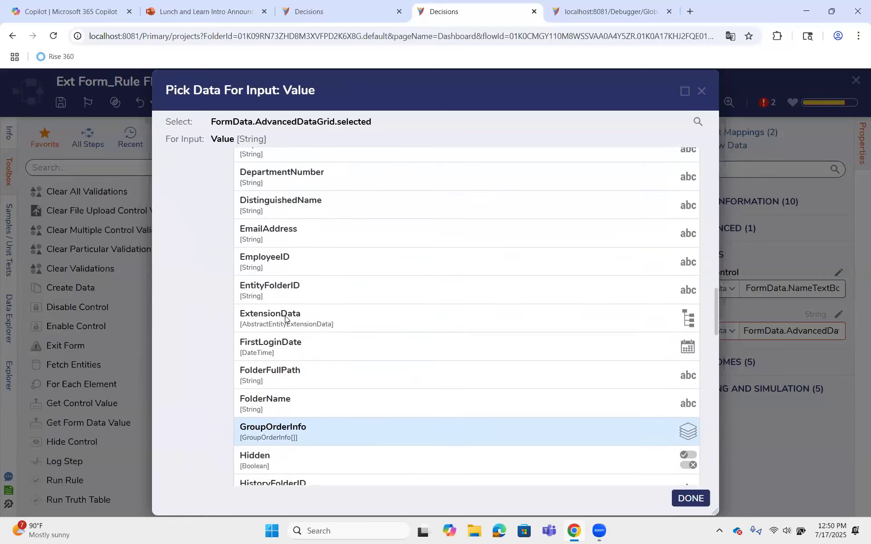
scroll(294, 293, down, 9)
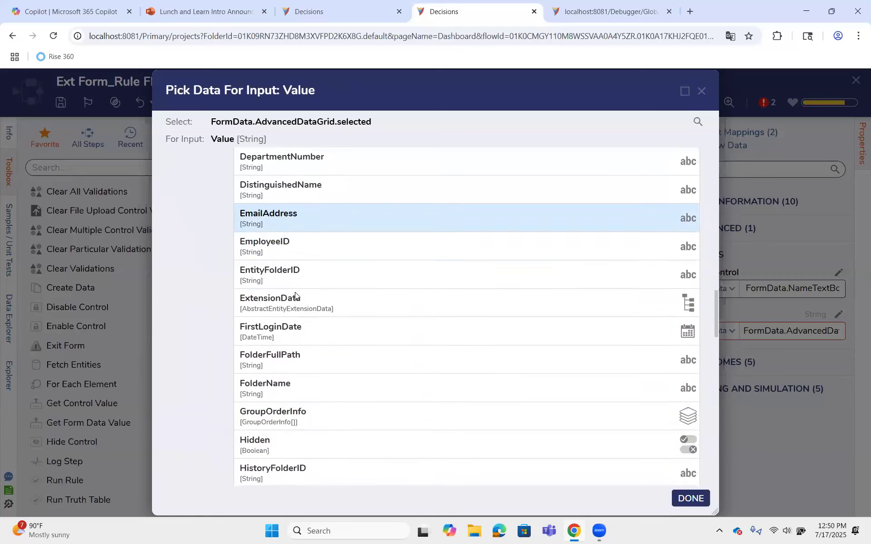
scroll(295, 295, down, 15)
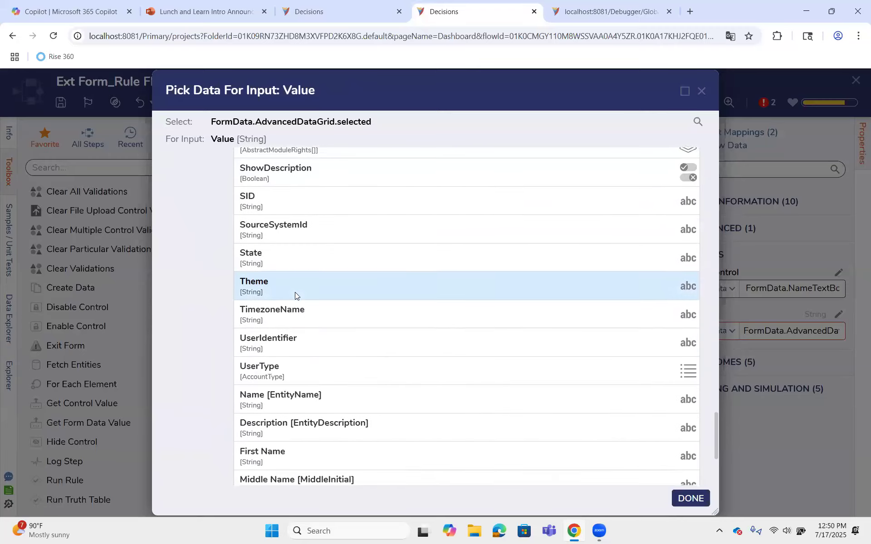
scroll(295, 296, down, 4)
click(279, 286)
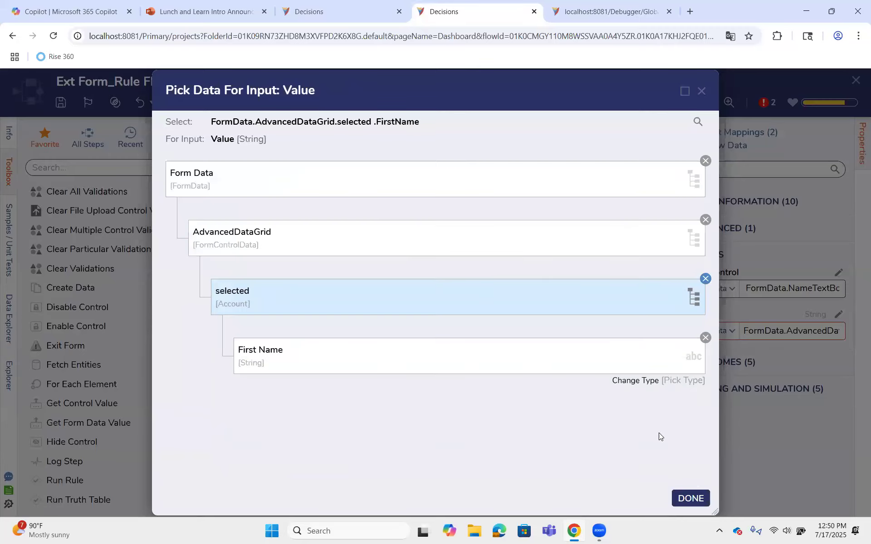
click(690, 499)
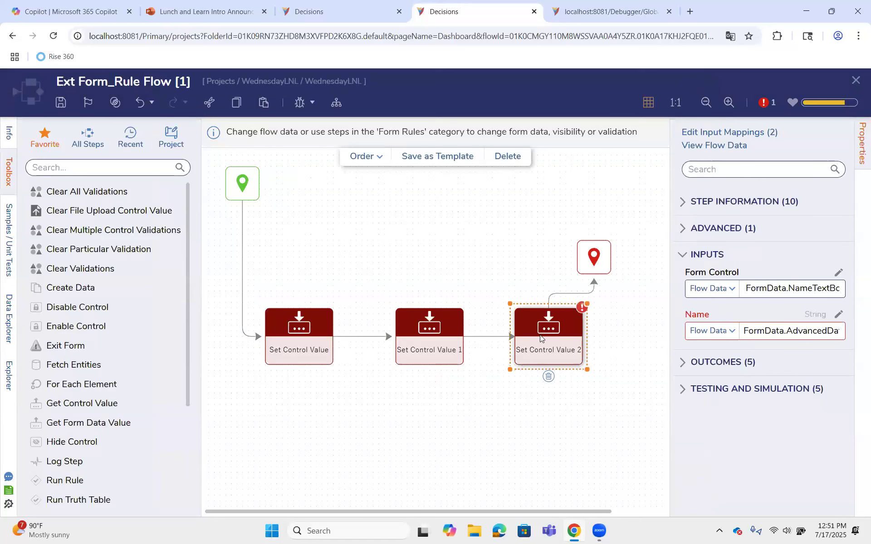
Delete the Set Control Value 2 step from the rule flow and save the flow
click(549, 378)
click(61, 102)
click(578, 350)
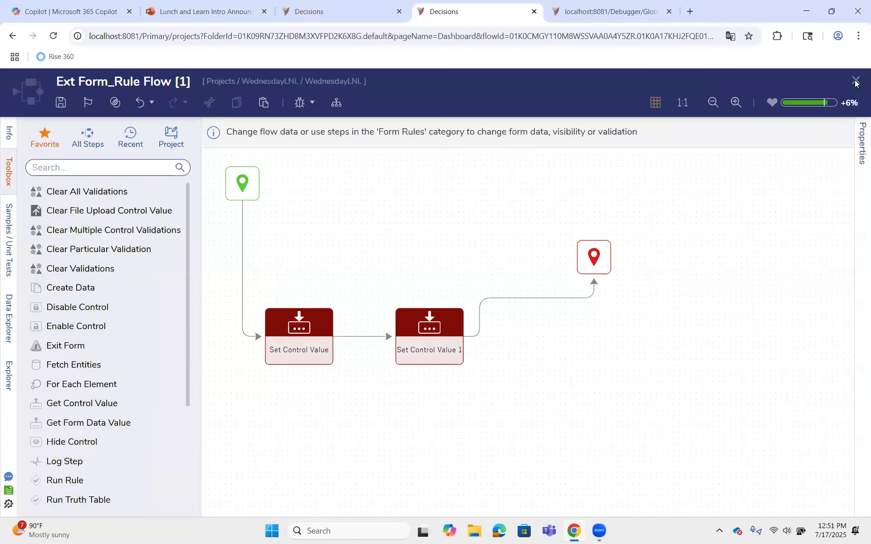
Close the rule flow and the Internal Form to return to the WednesdayLNL project folder
click(856, 81)
click(576, 473)
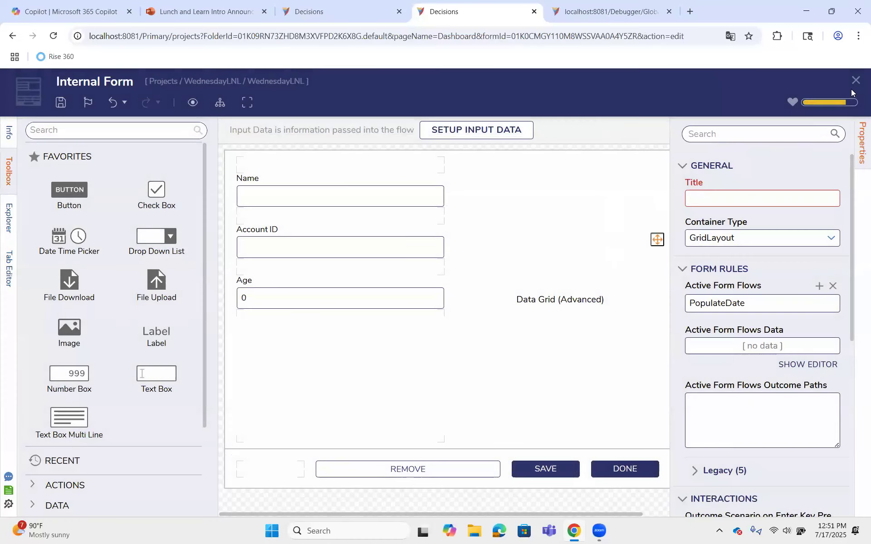
click(576, 356)
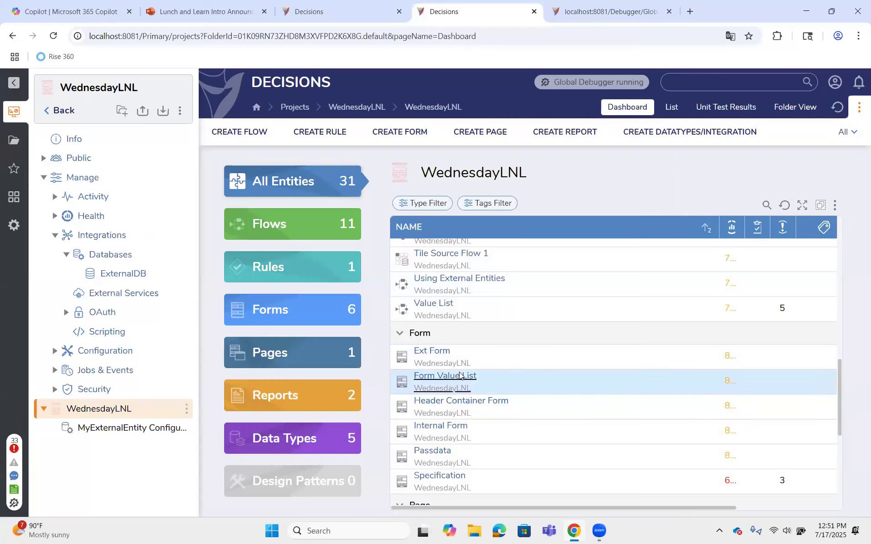
Create a new flow named Run Internal Form in the WednesdayLNL folder
click(239, 131)
click(383, 189)
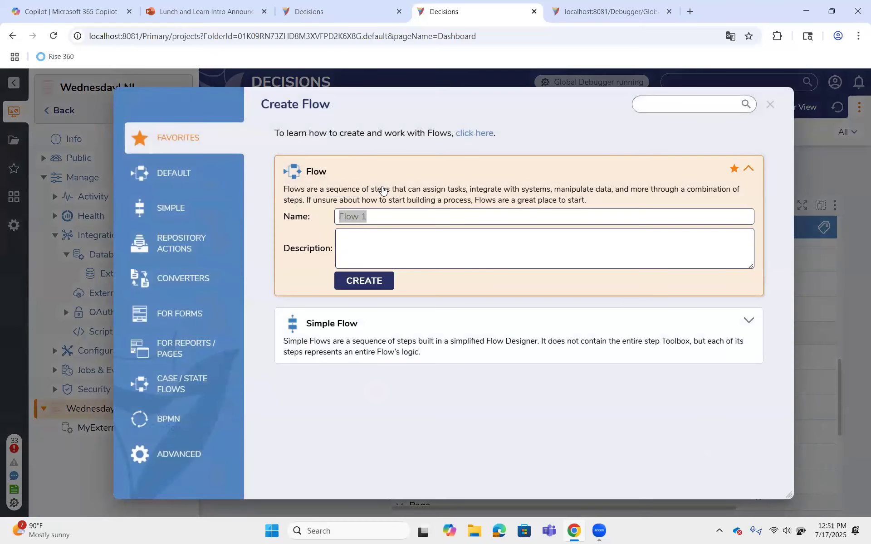
text(Run )
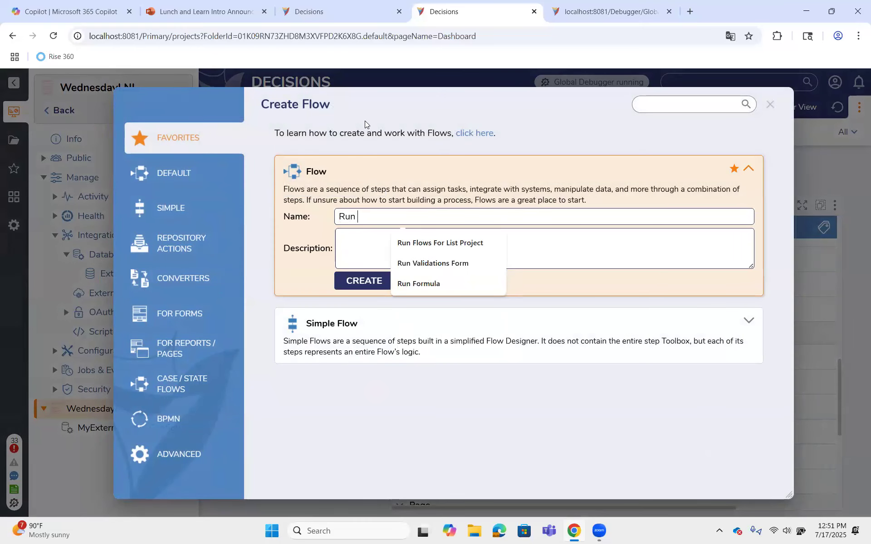
text(Intern)
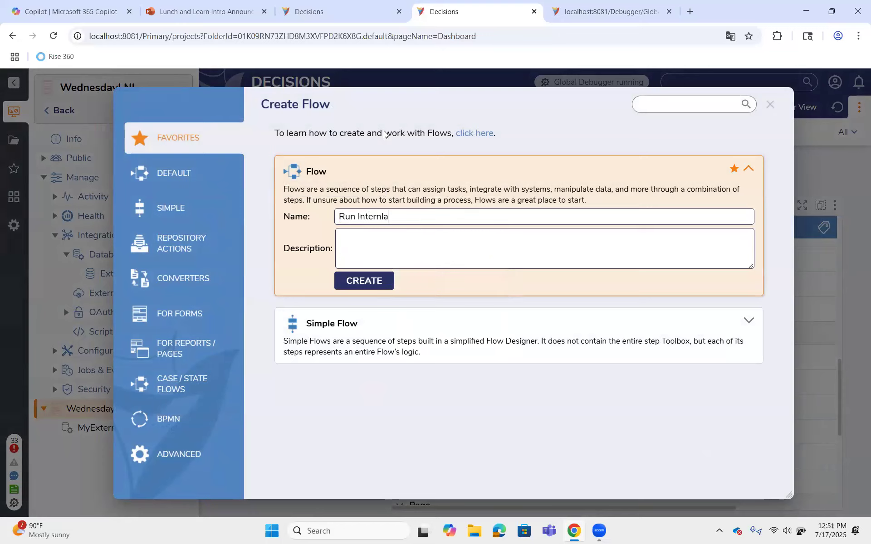
text(al Form)
key(Return)
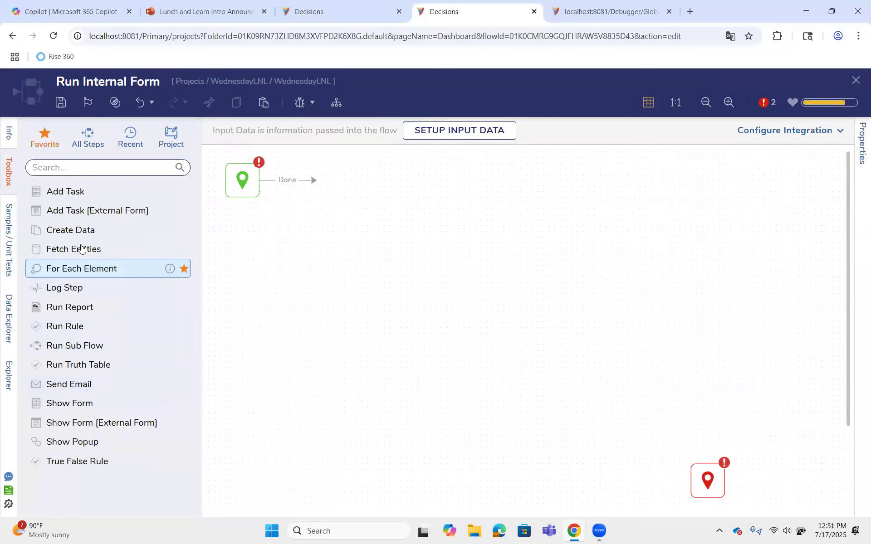
Add a Fetch Entities step after the start step and set its Type Name to Account
drag(74, 253, 372, 202)
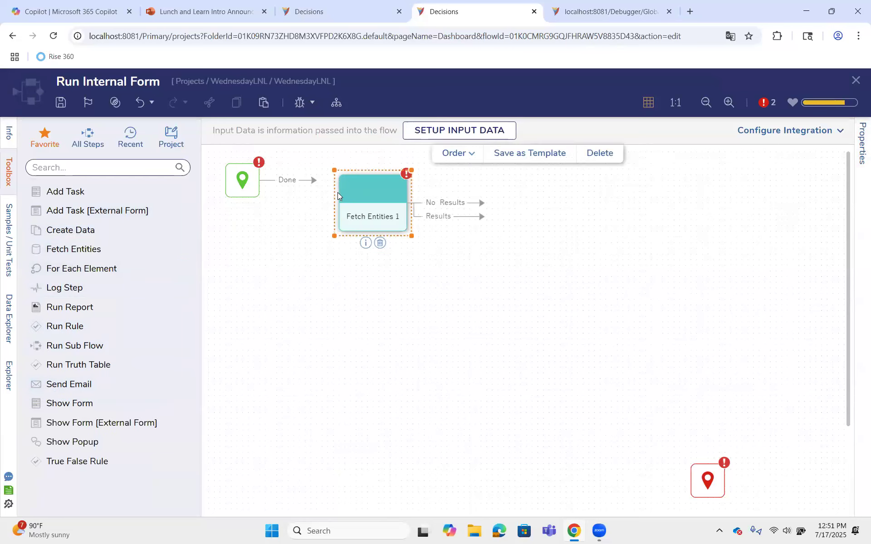
click(806, 275)
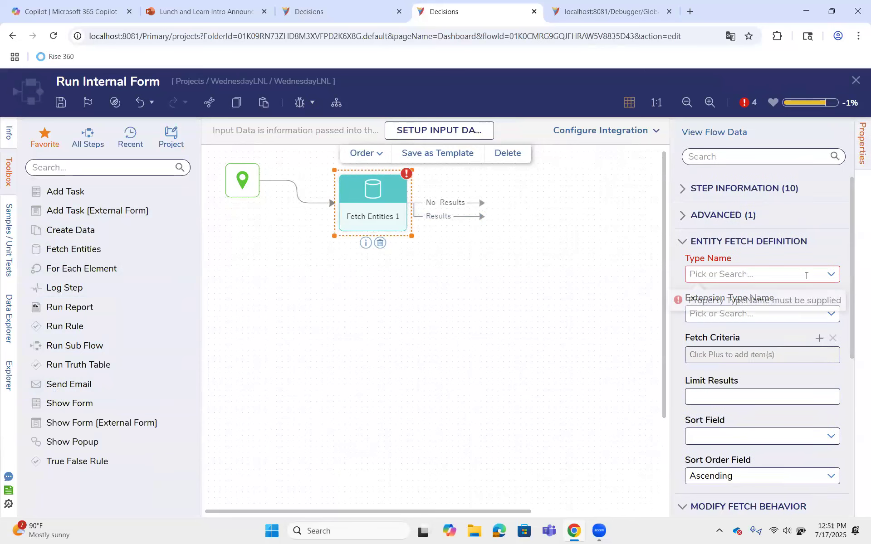
text(account)
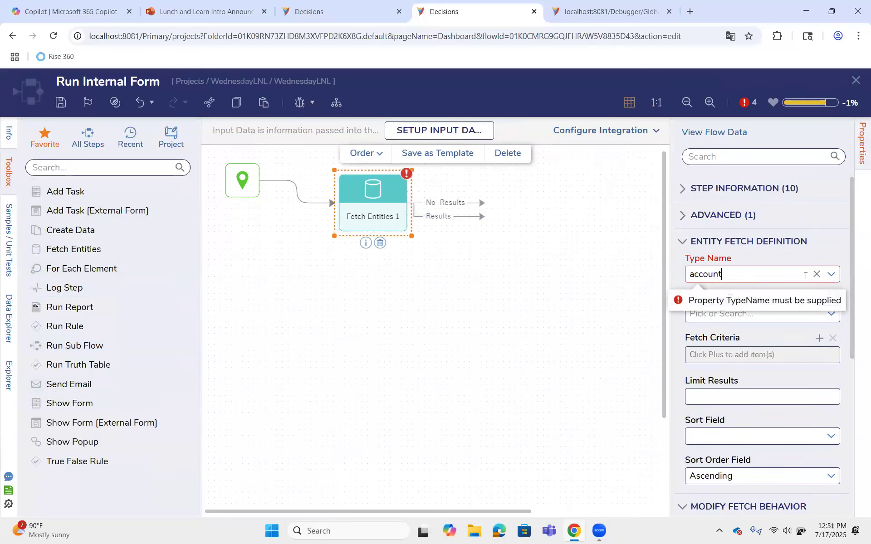
click(740, 300)
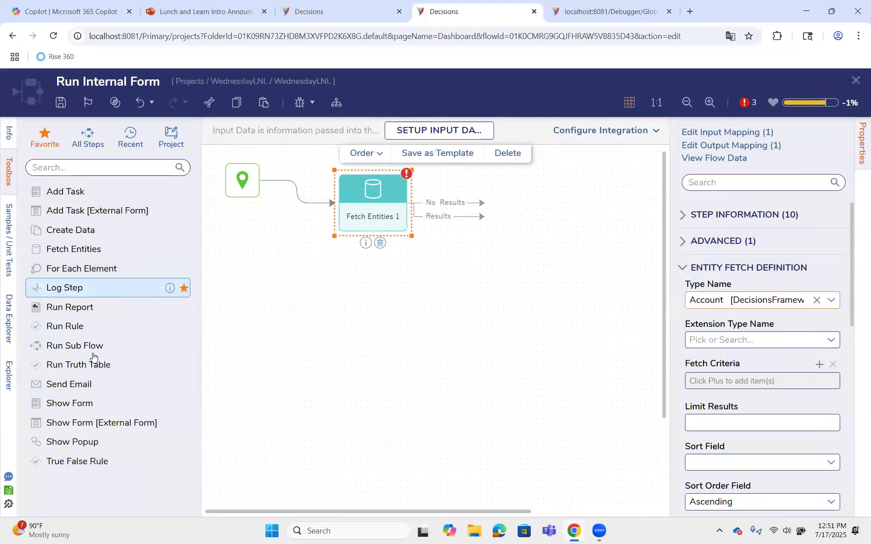
Add a Show Form step that uses Internal Form and connect both Fetch Entities outcomes, No Results and Results, to it
drag(97, 405, 516, 290)
drag(480, 216, 533, 272)
click(764, 136)
click(554, 358)
click(616, 479)
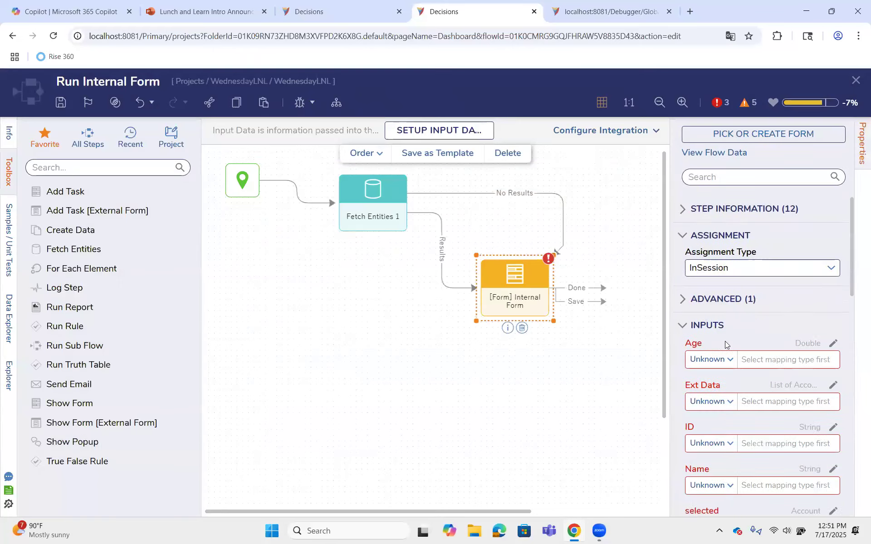
In the Internal Form step's inputs, ignore Age and map Ext Data to the flow data Entity Results
click(723, 393)
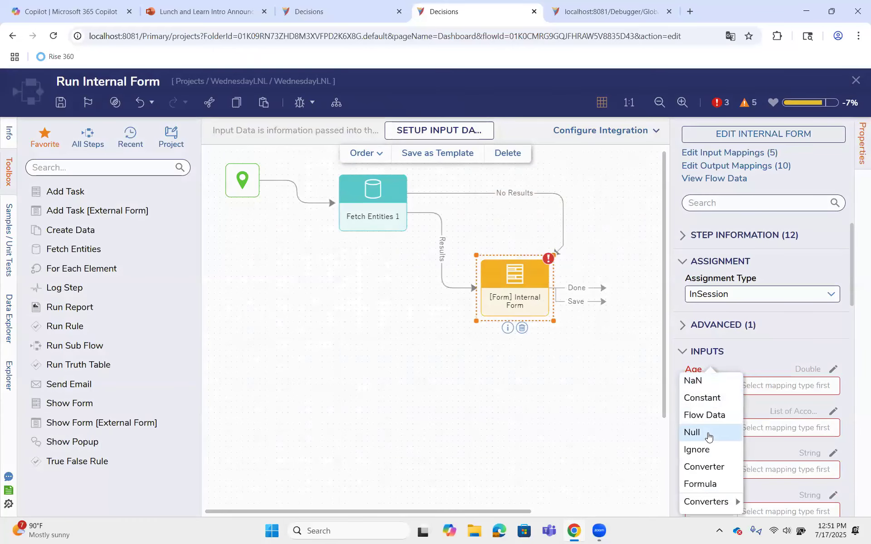
click(722, 445)
click(721, 429)
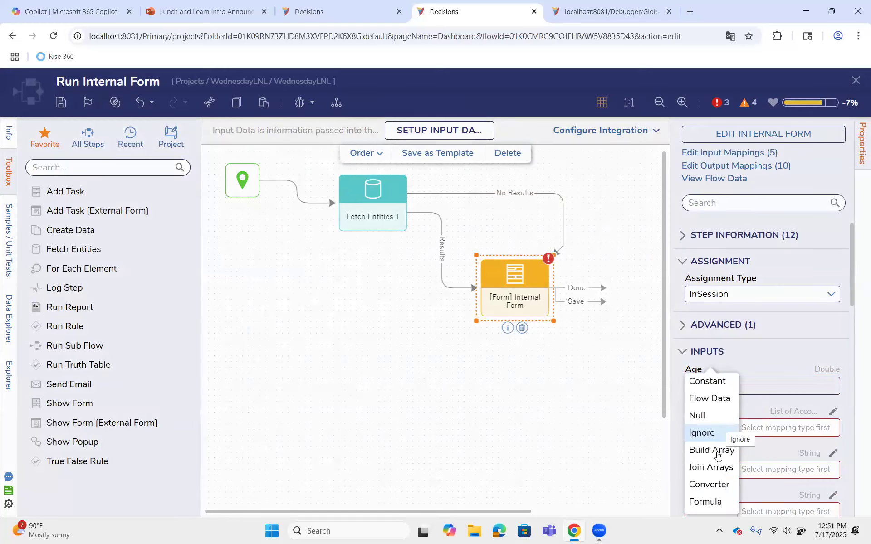
click(726, 399)
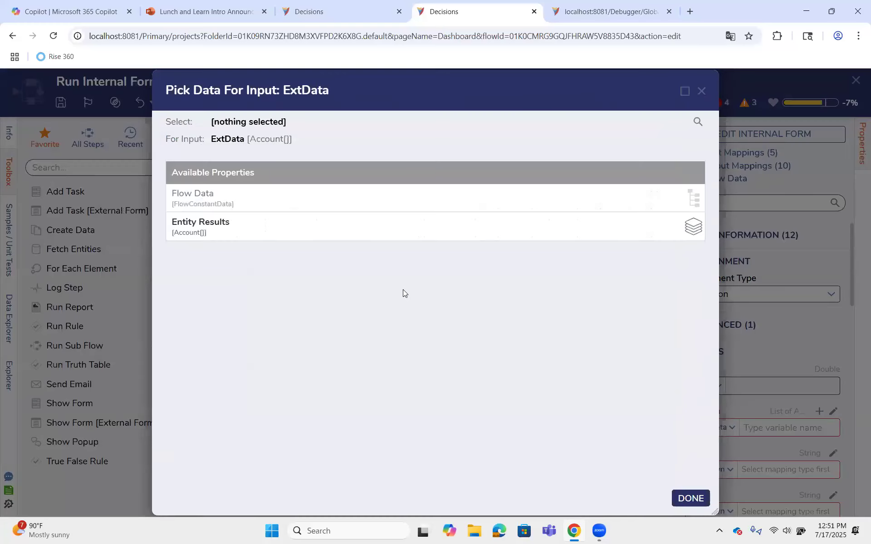
click(376, 227)
click(687, 499)
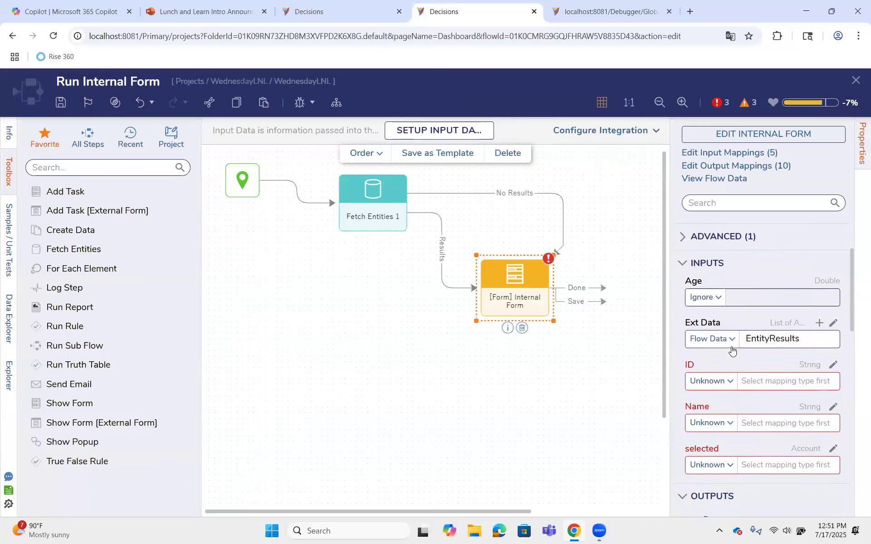
Set the ID, Name and selected inputs of the Internal Form step to Ignore
scroll(725, 358, down, 1)
click(727, 362)
click(697, 415)
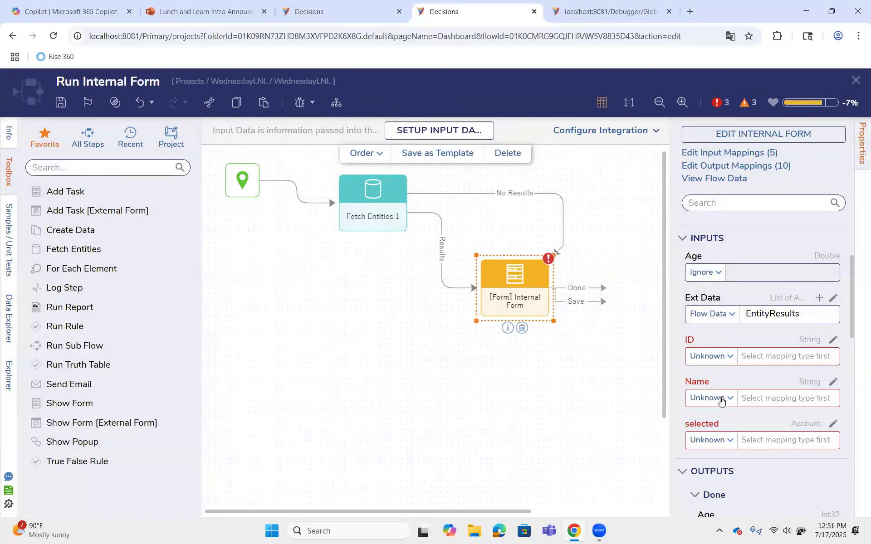
click(705, 356)
click(712, 422)
click(701, 440)
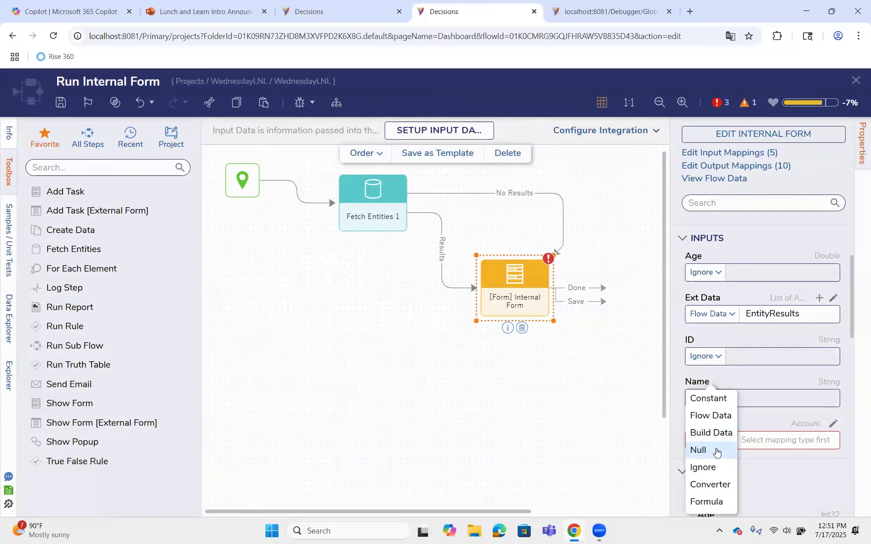
click(716, 447)
click(703, 466)
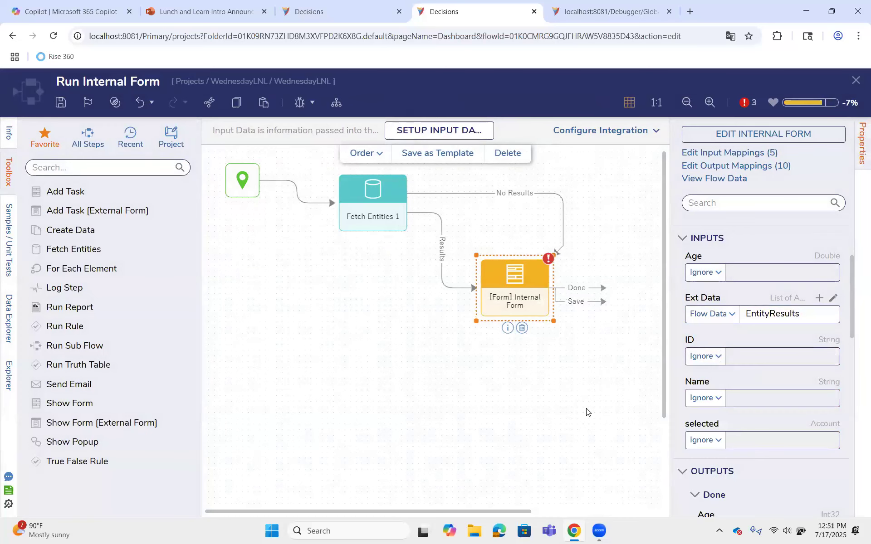
Connect the Done and Save outcomes of the Internal Form step to the end step and save the flow
click(588, 413)
drag(603, 288, 690, 467)
drag(601, 303, 688, 479)
click(61, 102)
Run the Run Internal Form flow in the debugger to display the form with the fetched accounts
click(577, 350)
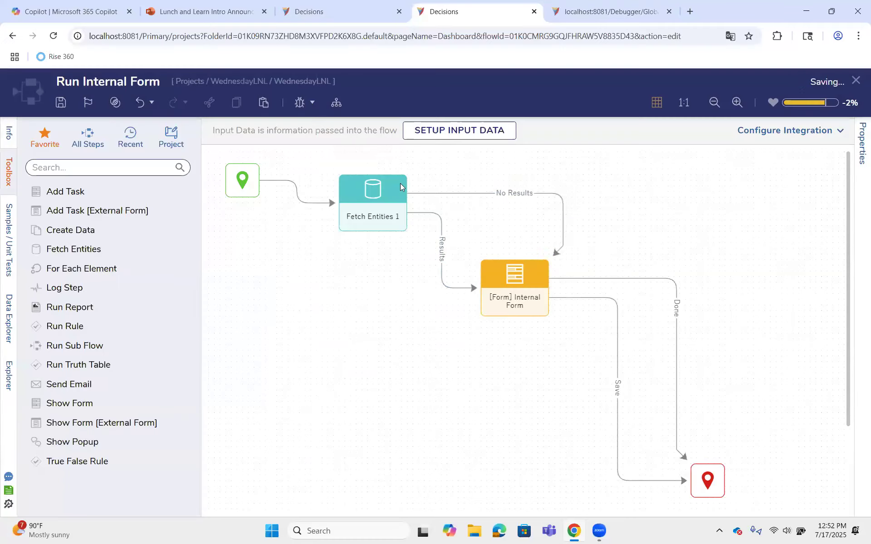
click(300, 103)
click(685, 268)
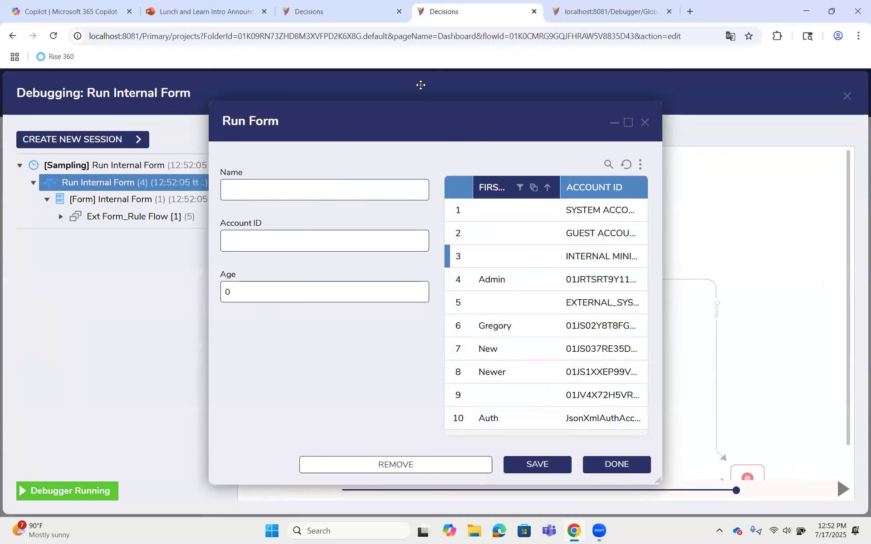
mouse_move(621, 429)
mouse_down()
mouse_move(458, 371)
mouse_move(652, 275)
mouse_move(585, 456)
mouse_up()
mouse_move(433, 258)
mouse_down()
mouse_move(240, 234)
mouse_move(207, 181)
mouse_up()
mouse_move(377, 159)
mouse_down()
mouse_move(406, 263)
mouse_move(384, 267)
mouse_up()
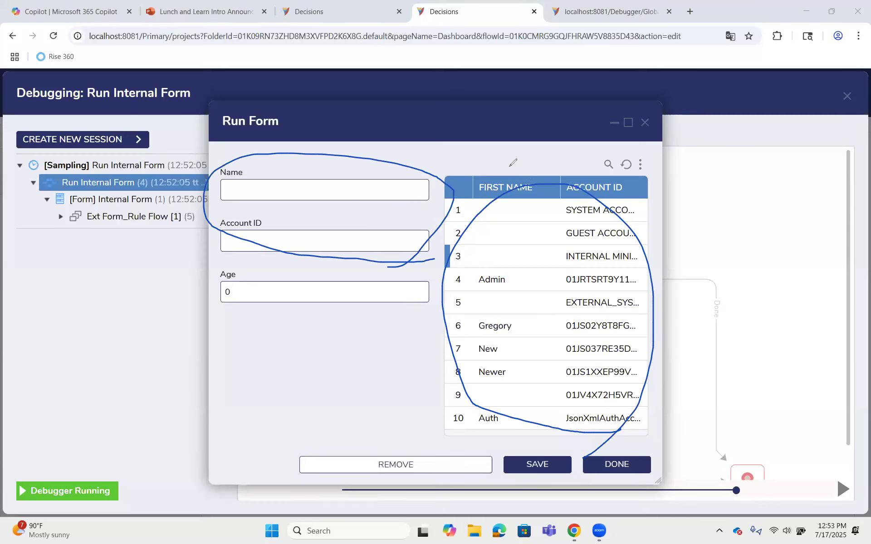
mouse_move(518, 182)
mouse_down()
mouse_move(472, 169)
mouse_move(373, 179)
mouse_move(396, 181)
mouse_up()
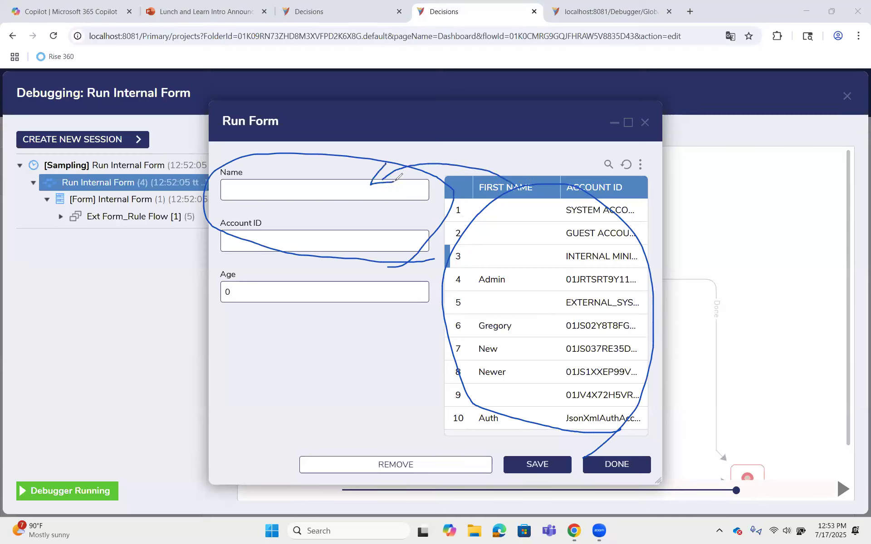
mouse_move(467, 221)
mouse_down()
mouse_move(414, 212)
mouse_move(378, 224)
mouse_move(400, 232)
mouse_up()
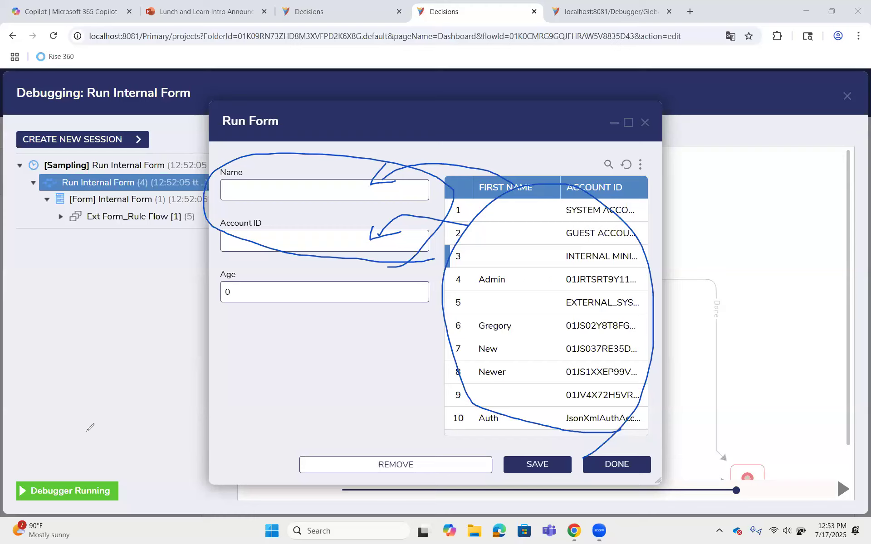
key(Escape)
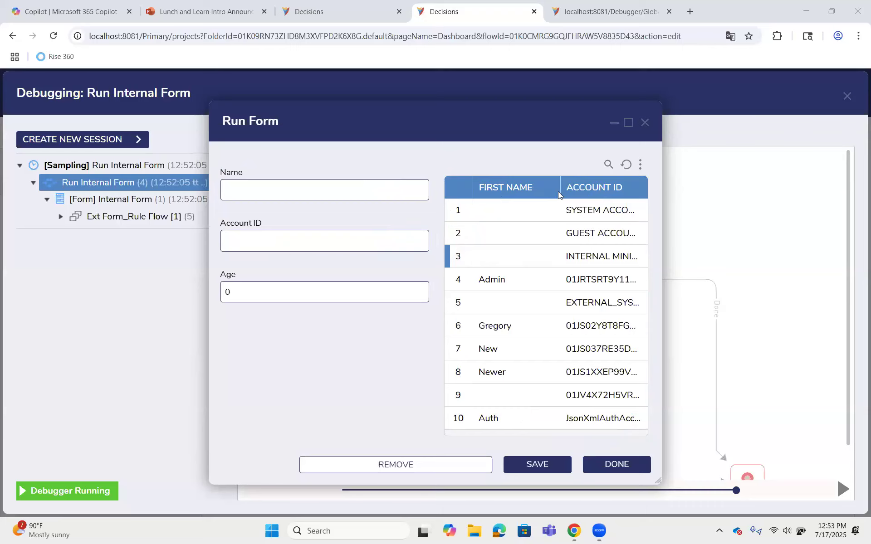
Close the running form and the debugger, and open Internal Form for editing from its flow step
drag(628, 123, 655, 156)
click(671, 155)
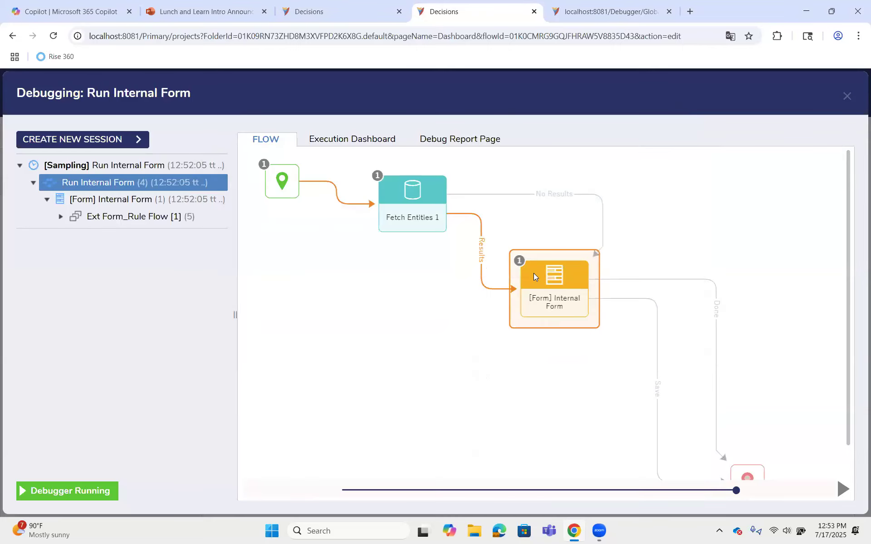
click(523, 275)
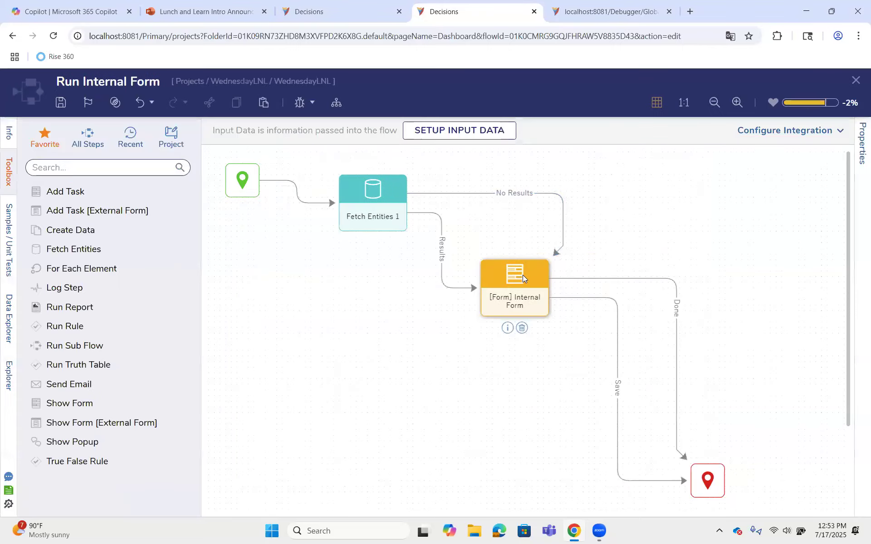
click(748, 134)
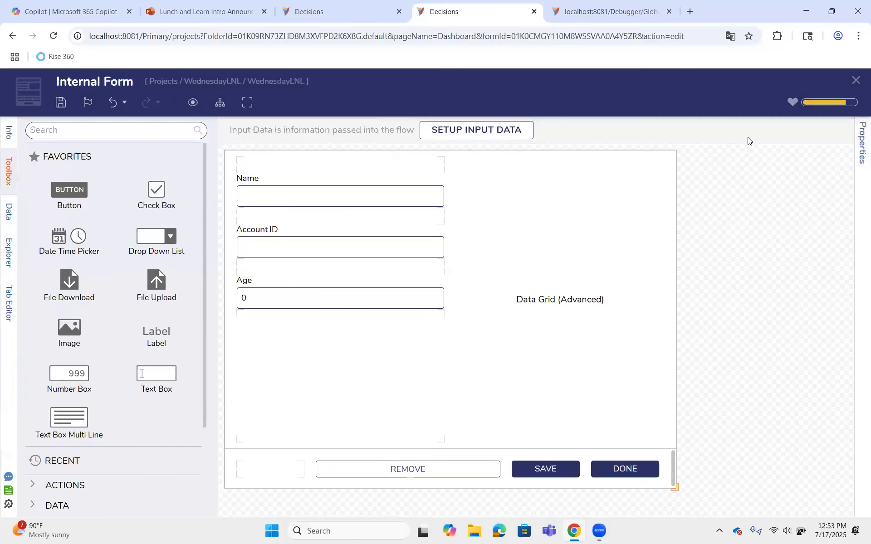
Turn off Select Default Item(s) for the form's advanced data grid
click(859, 145)
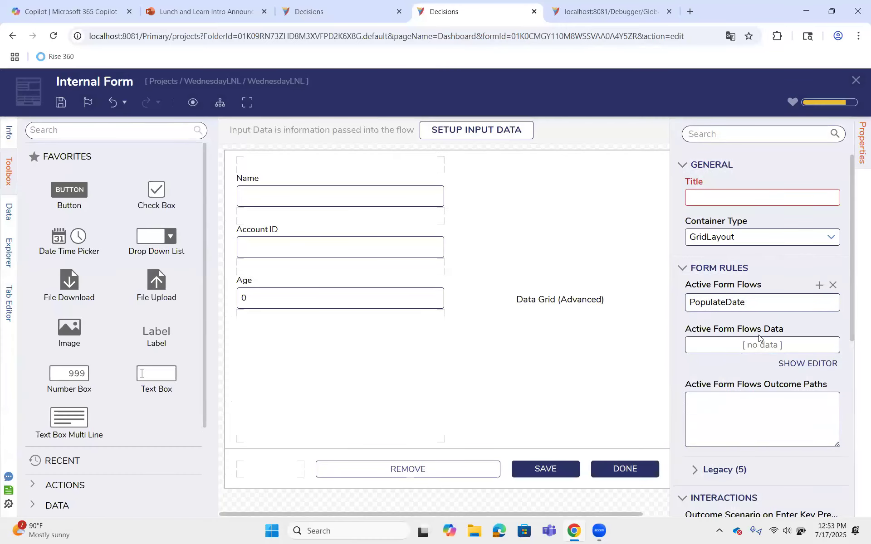
scroll(758, 335, down, 5)
click(622, 324)
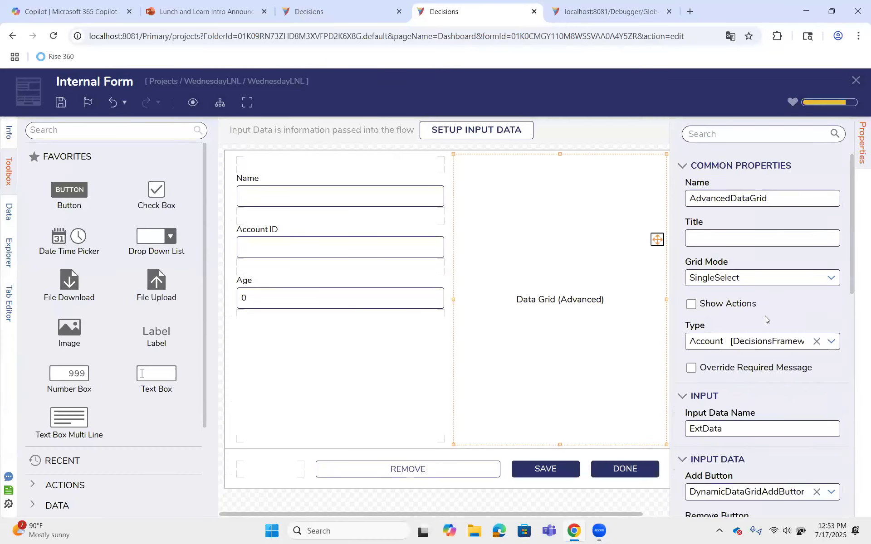
scroll(756, 283, down, 3)
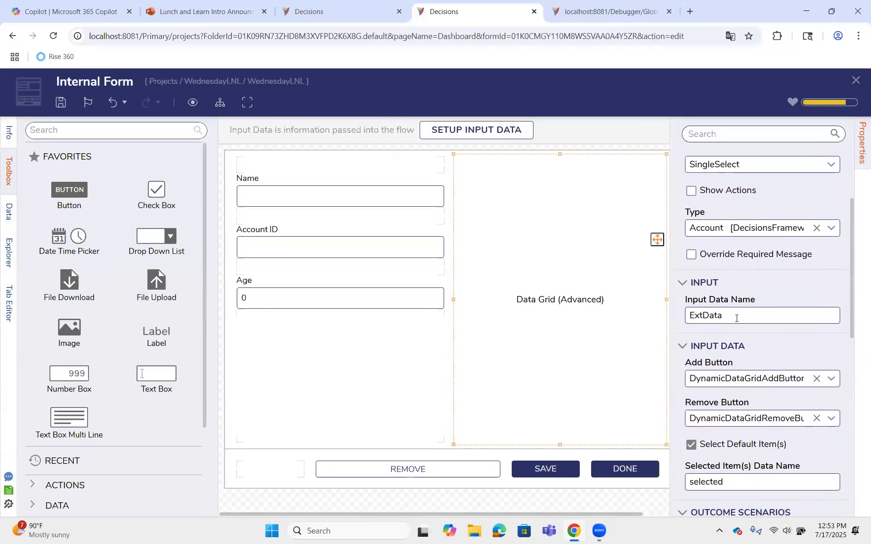
scroll(737, 319, down, 3)
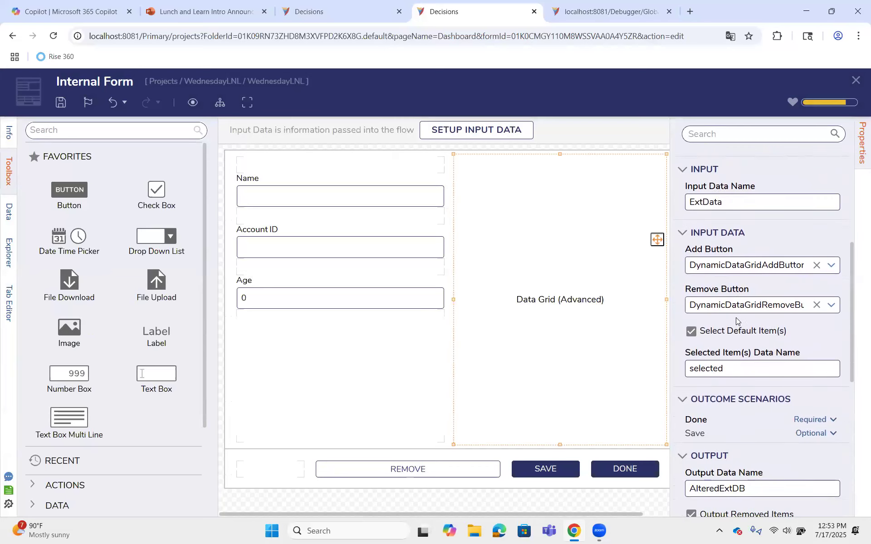
click(739, 331)
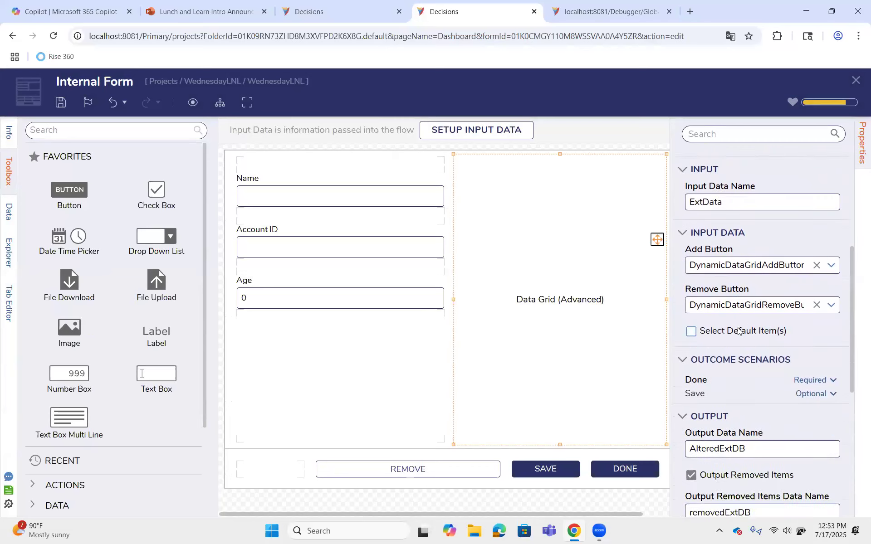
Change the data grid's Output Data Name to SelectedAccount
scroll(771, 334, down, 3)
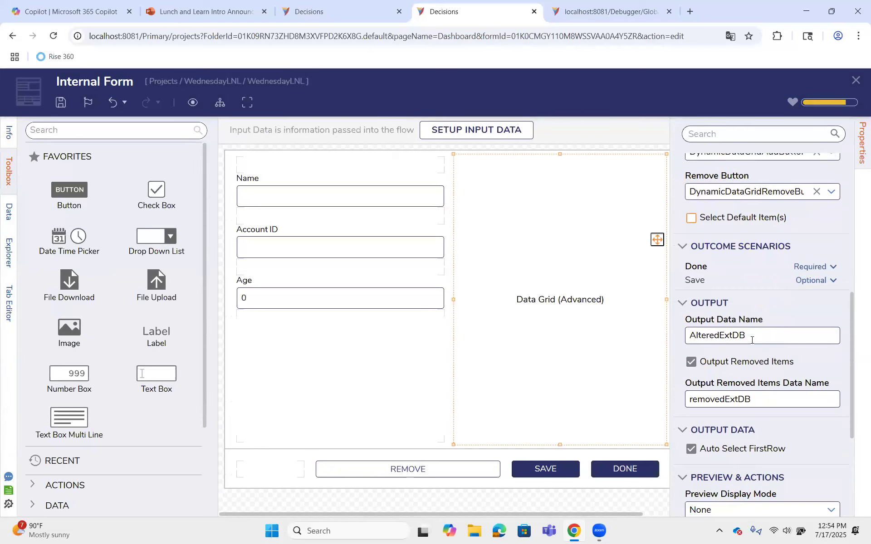
double_click(700, 338)
click(692, 338)
text(Select)
key(ctrl+z)
double_click(693, 338)
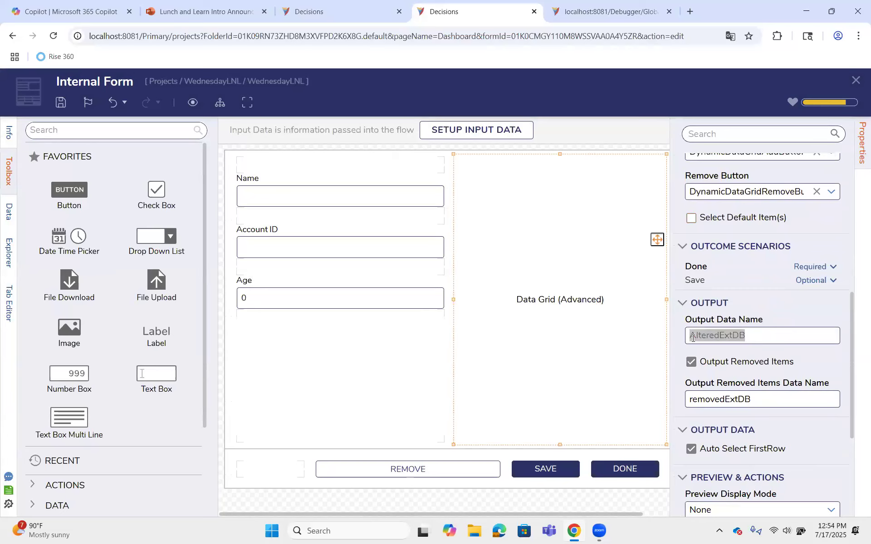
text(Selected)
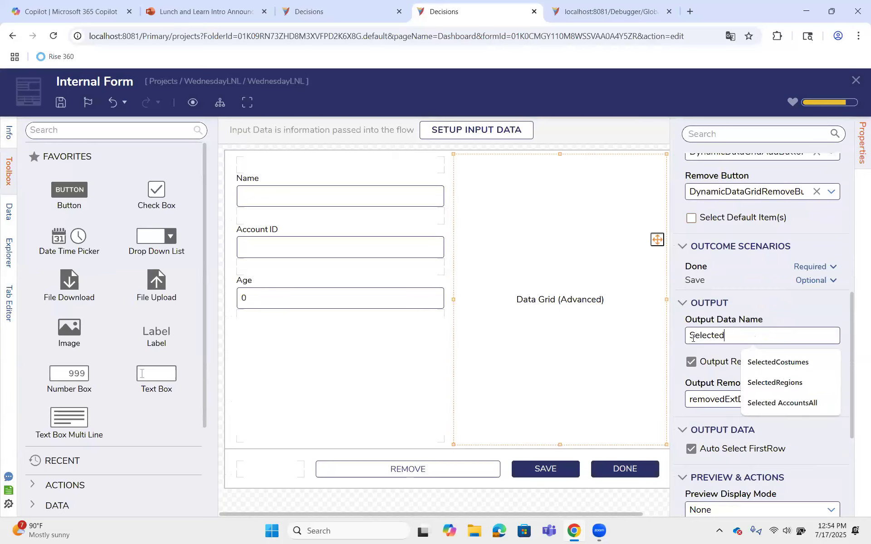
text(Account)
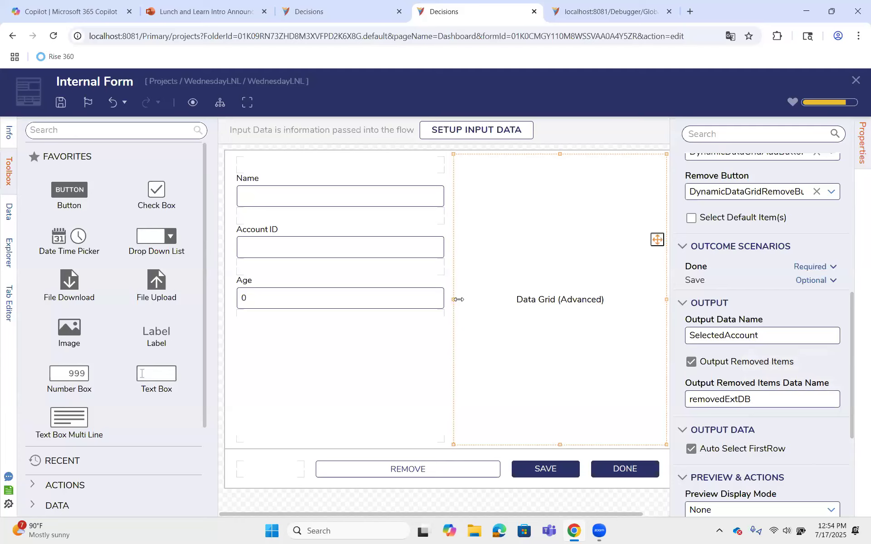
click(487, 502)
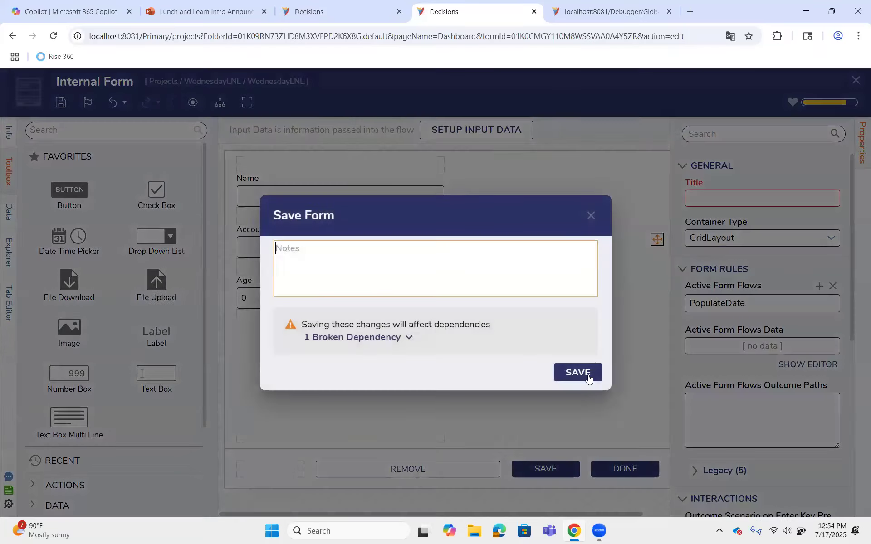
Open the rule flow of the form's PopulateDate active form flow and select its first Set Control Value step
click(588, 375)
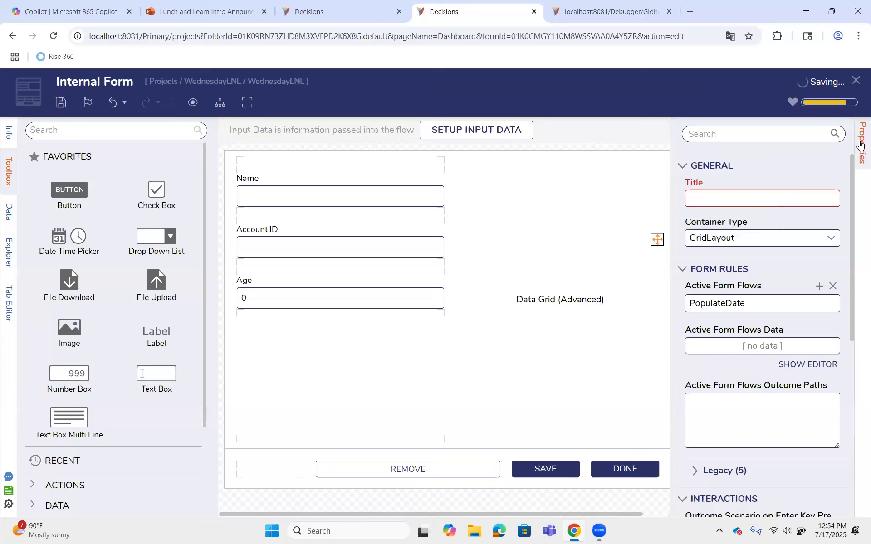
click(861, 144)
click(860, 156)
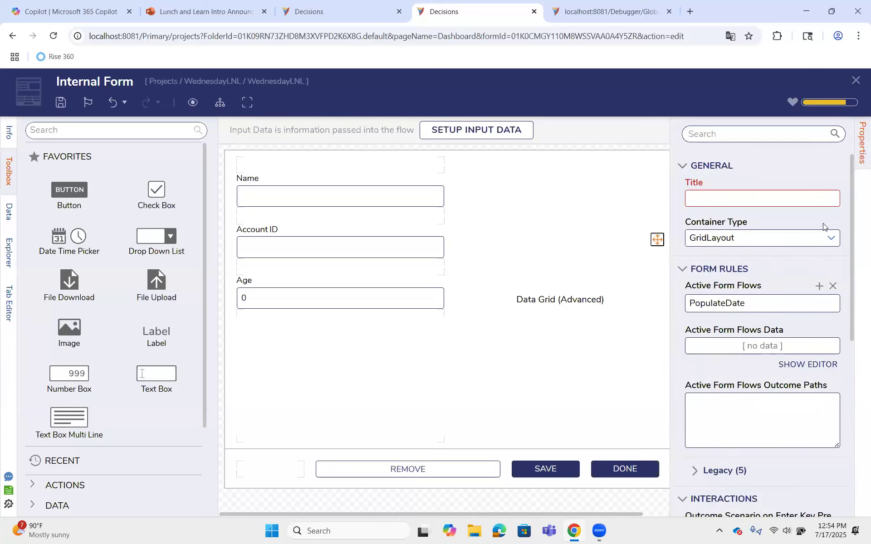
click(860, 166)
click(861, 154)
click(816, 304)
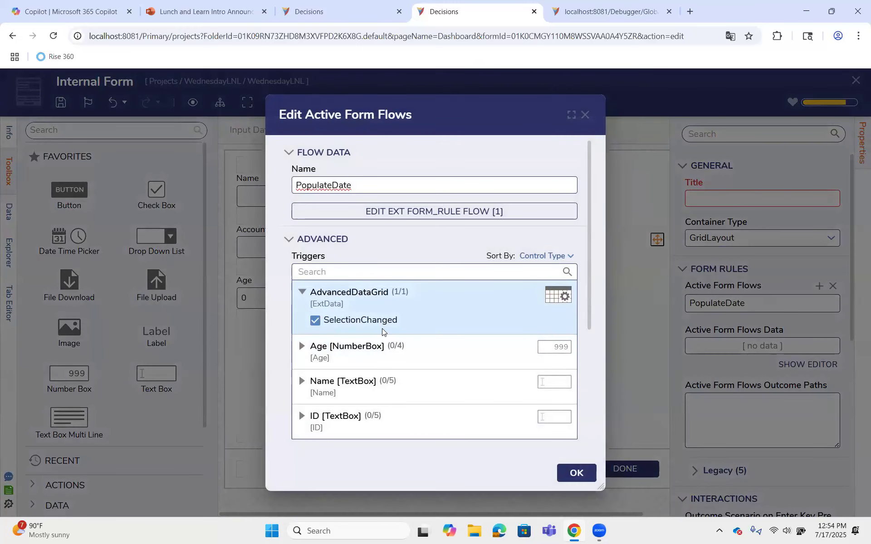
click(436, 212)
click(310, 336)
click(839, 315)
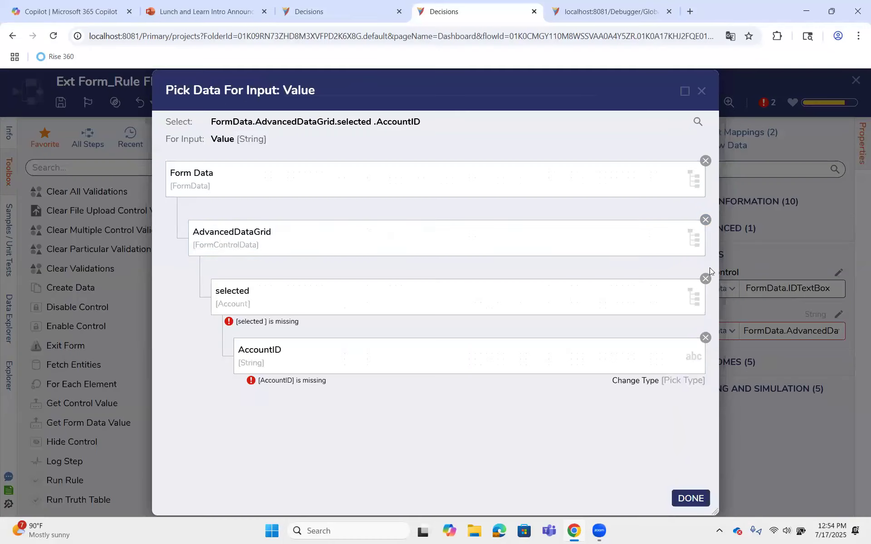
click(705, 162)
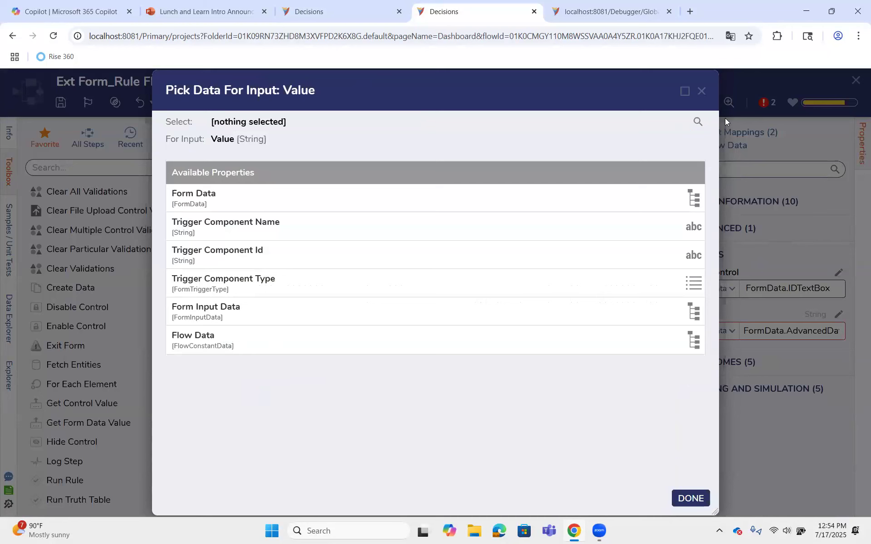
click(702, 92)
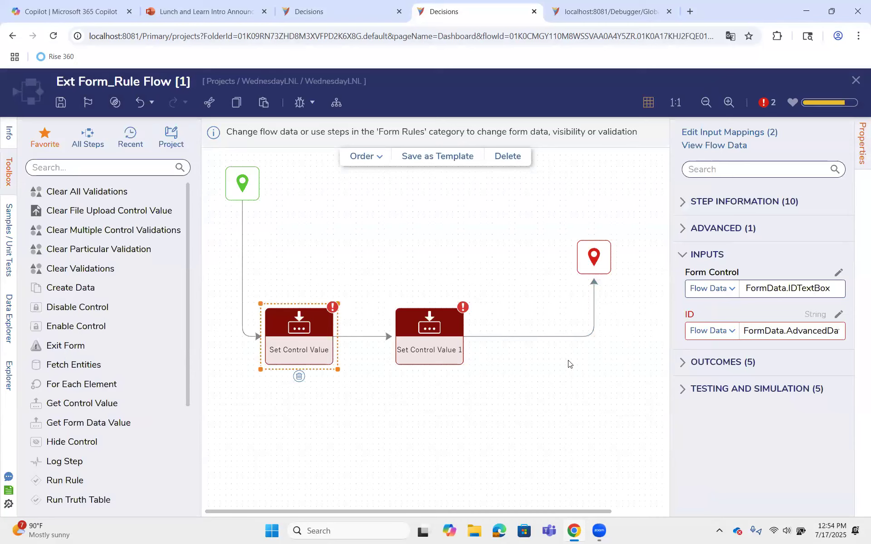
Remap the ID input of the first Set Control Value step to FormData.AdvancedDataGrid.SelectedAccount.AccountID
click(838, 315)
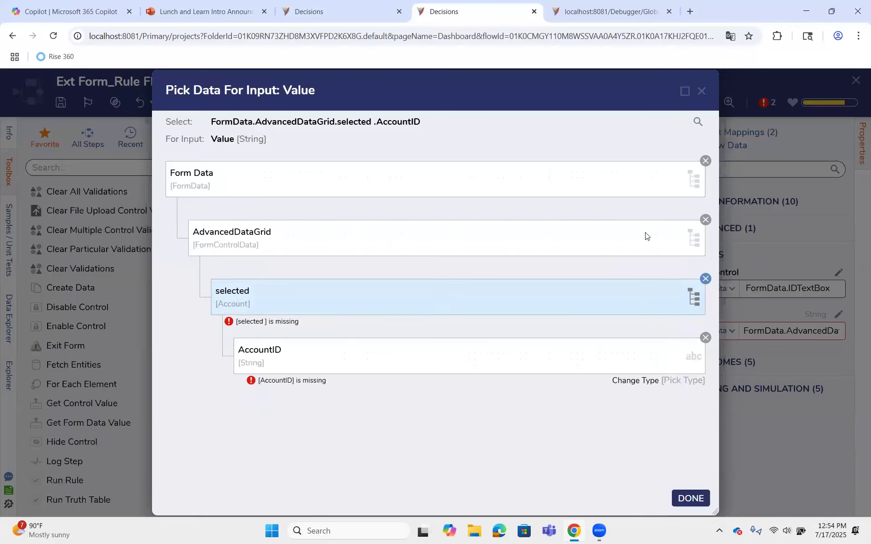
click(706, 279)
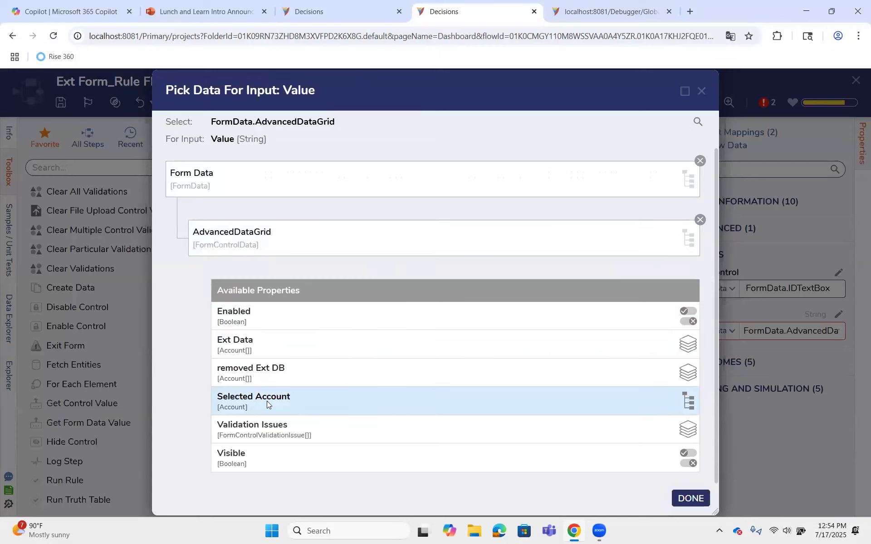
click(287, 404)
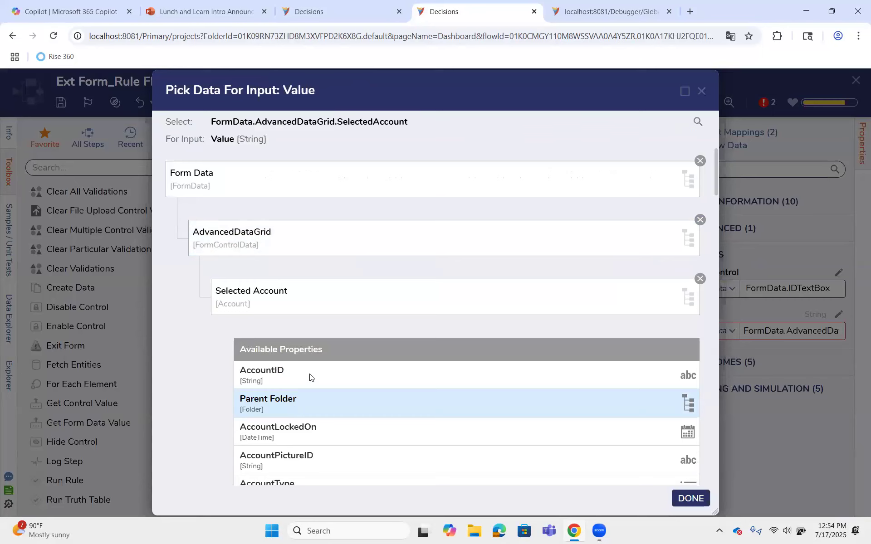
click(334, 374)
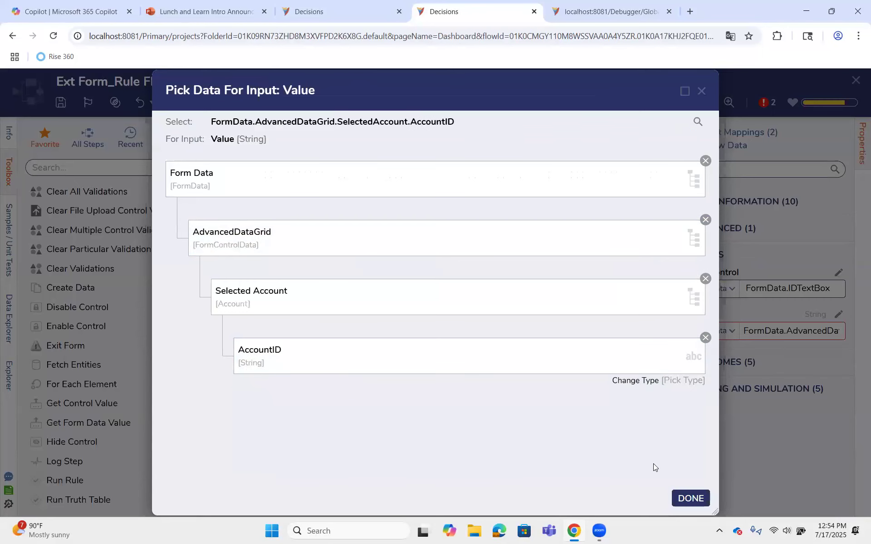
click(680, 501)
Remap the Name input of the Set Control Value 1 step to the First Name property of FormData.AdvancedDataGrid.SelectedAccount
click(429, 335)
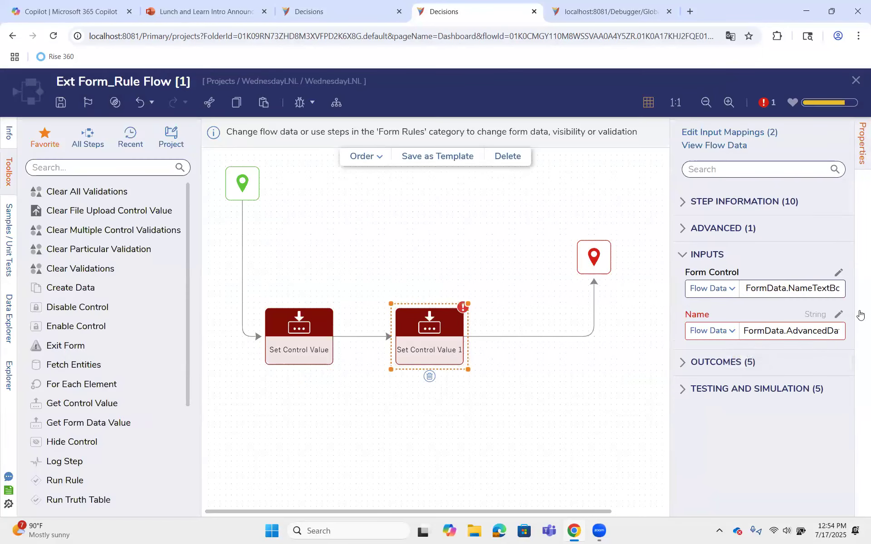
click(840, 316)
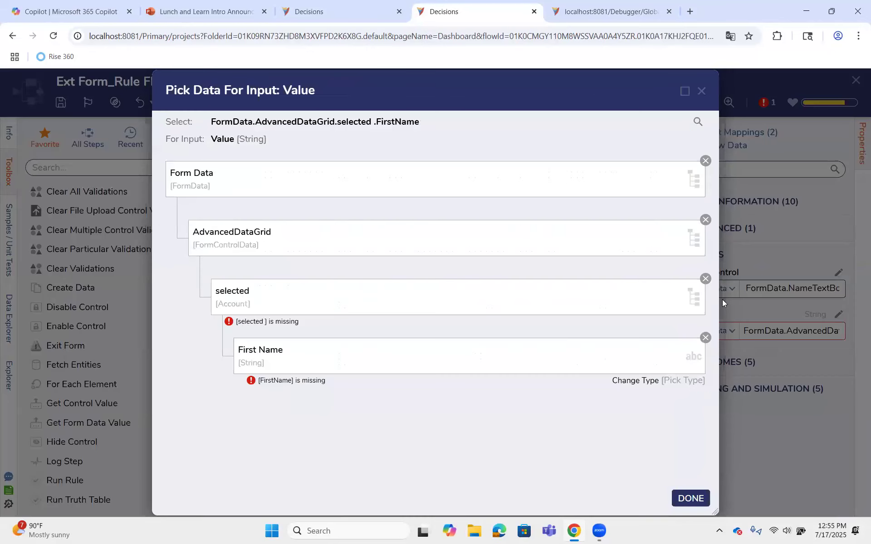
click(705, 280)
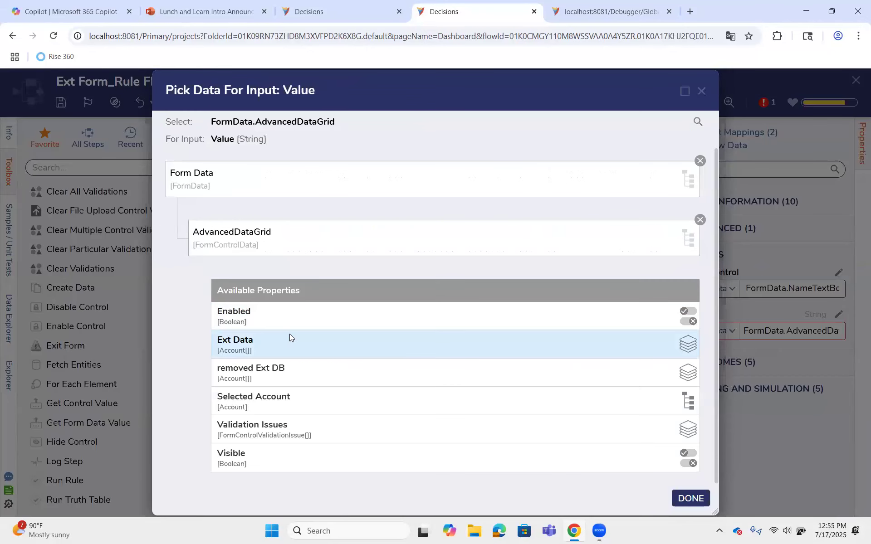
click(292, 402)
scroll(297, 399, down, 15)
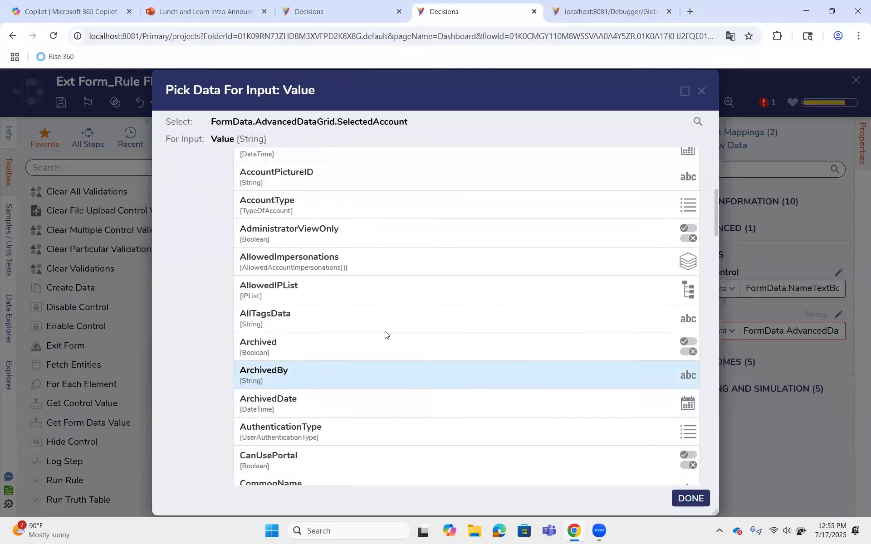
scroll(388, 327, down, 20)
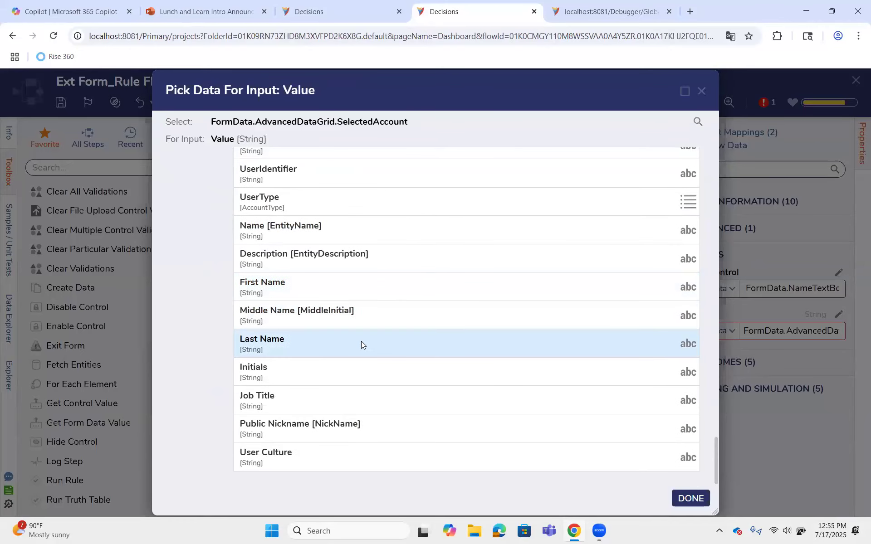
click(282, 290)
click(691, 498)
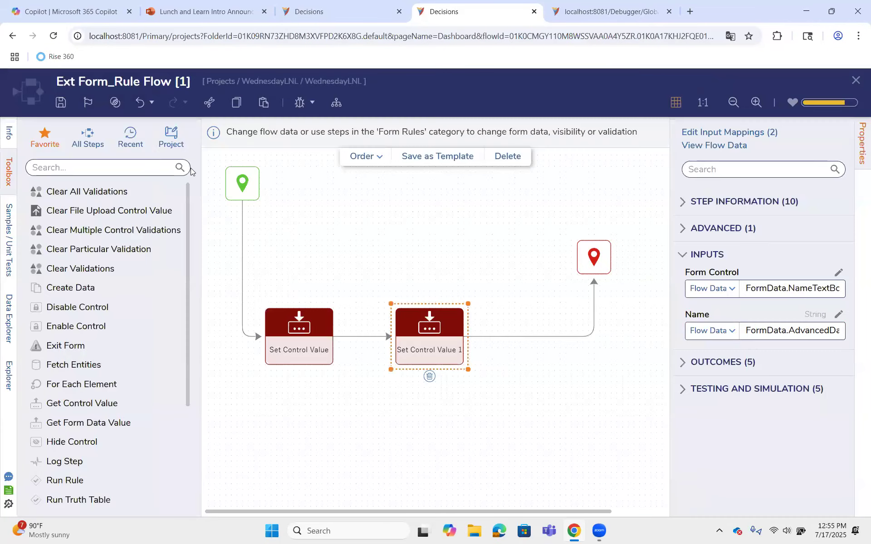
Save the rule flow without notes and close it, and save and close the Internal Form
click(62, 103)
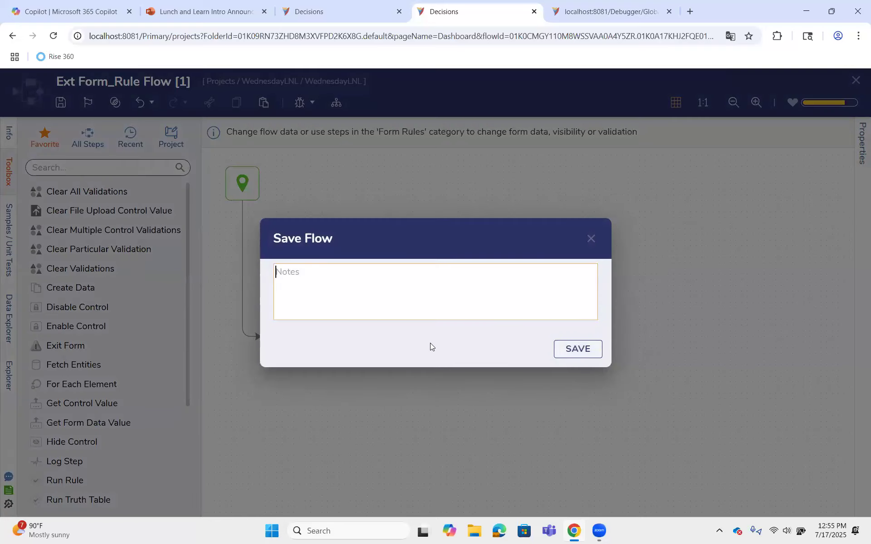
key(Return)
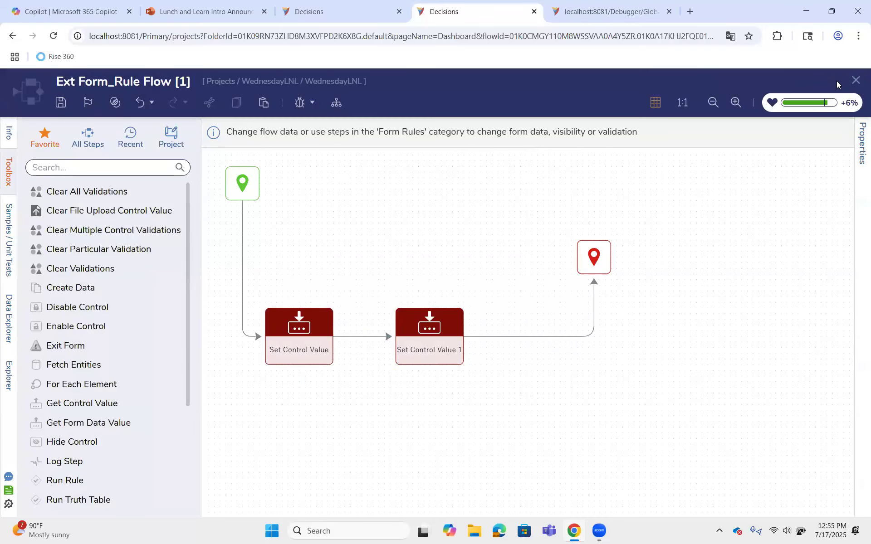
click(853, 87)
click(575, 473)
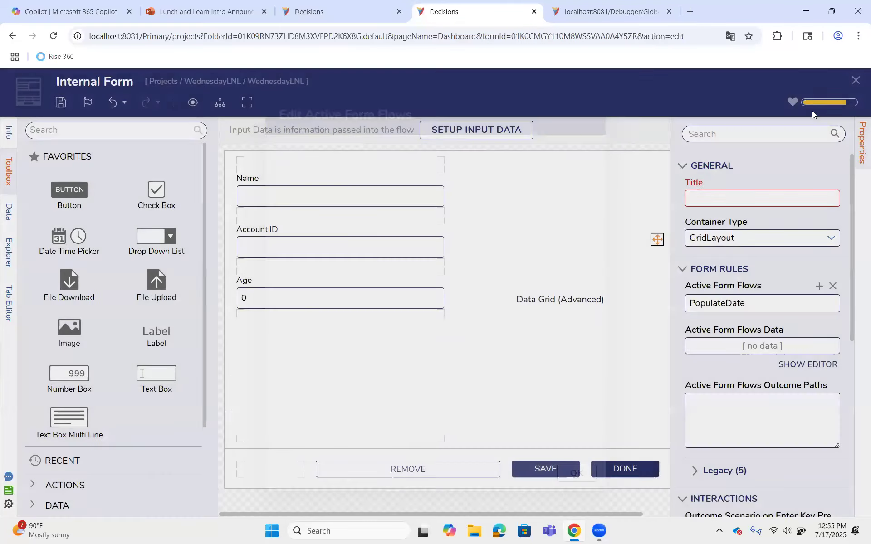
click(853, 86)
click(582, 354)
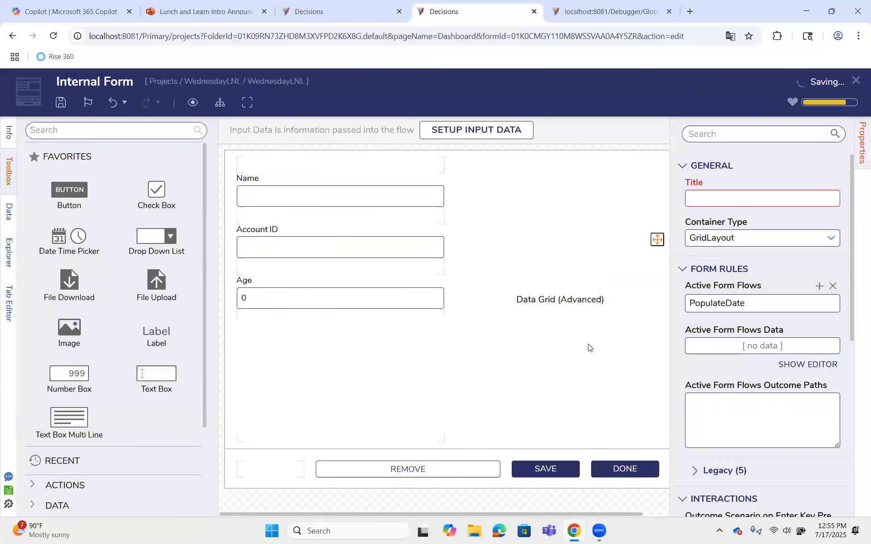
Start debugging the Run Internal Form flow and select the Admin account in the running form's data grid
click(300, 103)
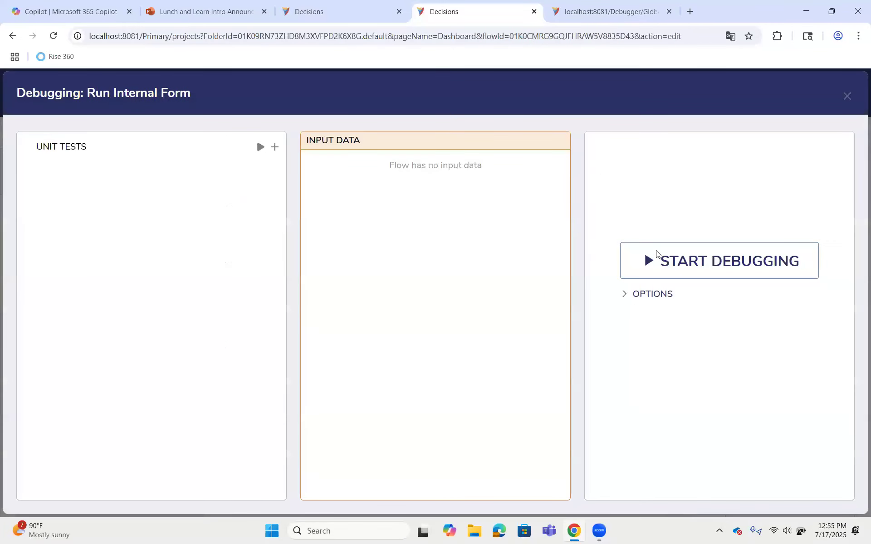
click(656, 254)
click(541, 287)
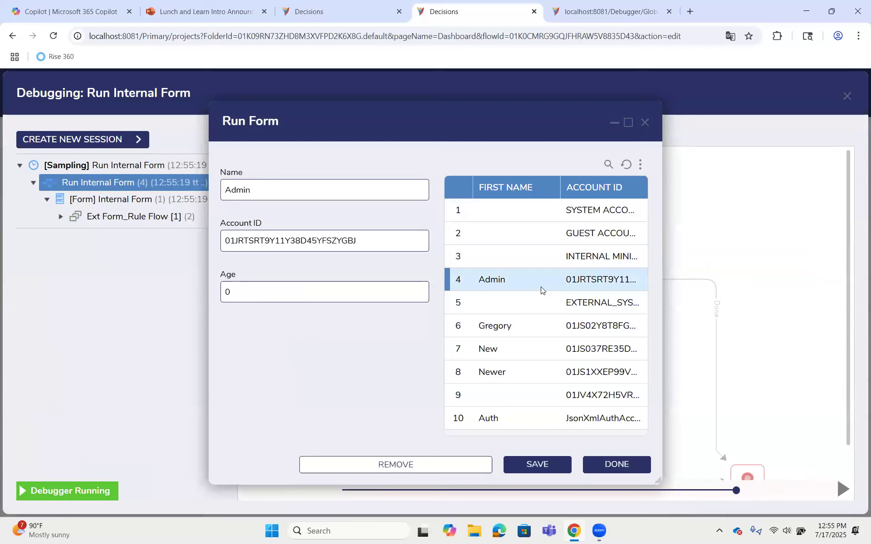
Select various other account rows in the running form's grid to check how the Name and Account ID fields populate
click(525, 255)
click(531, 234)
click(528, 211)
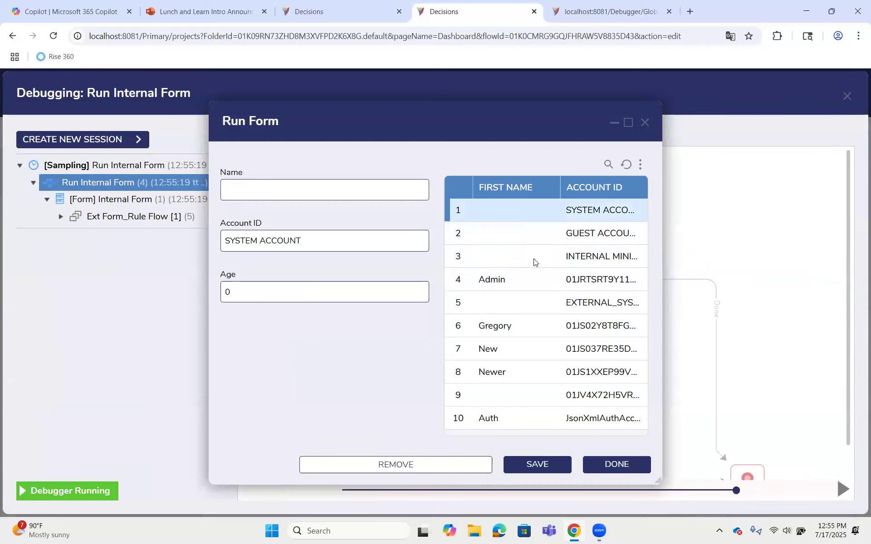
click(534, 282)
click(534, 301)
click(527, 330)
click(525, 351)
click(529, 379)
click(529, 398)
click(531, 418)
click(538, 396)
click(535, 375)
click(535, 353)
click(538, 328)
click(535, 308)
click(532, 282)
click(532, 261)
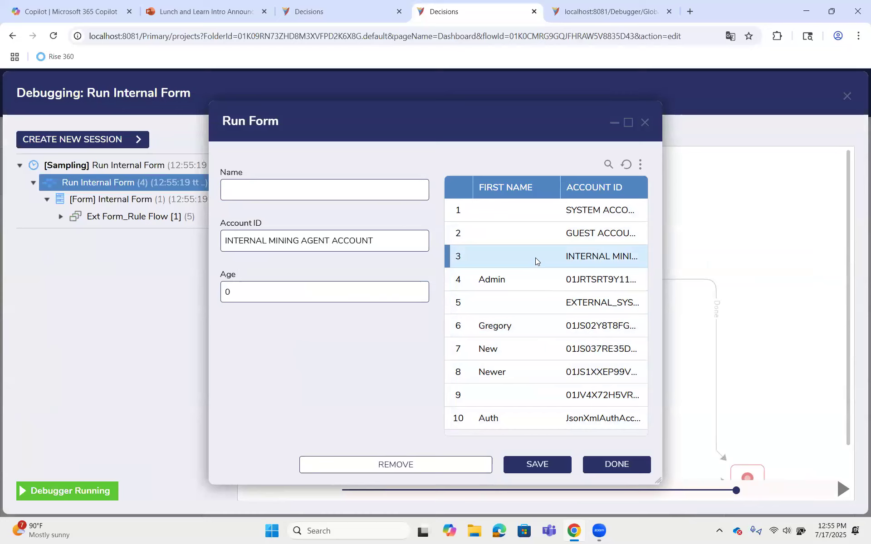